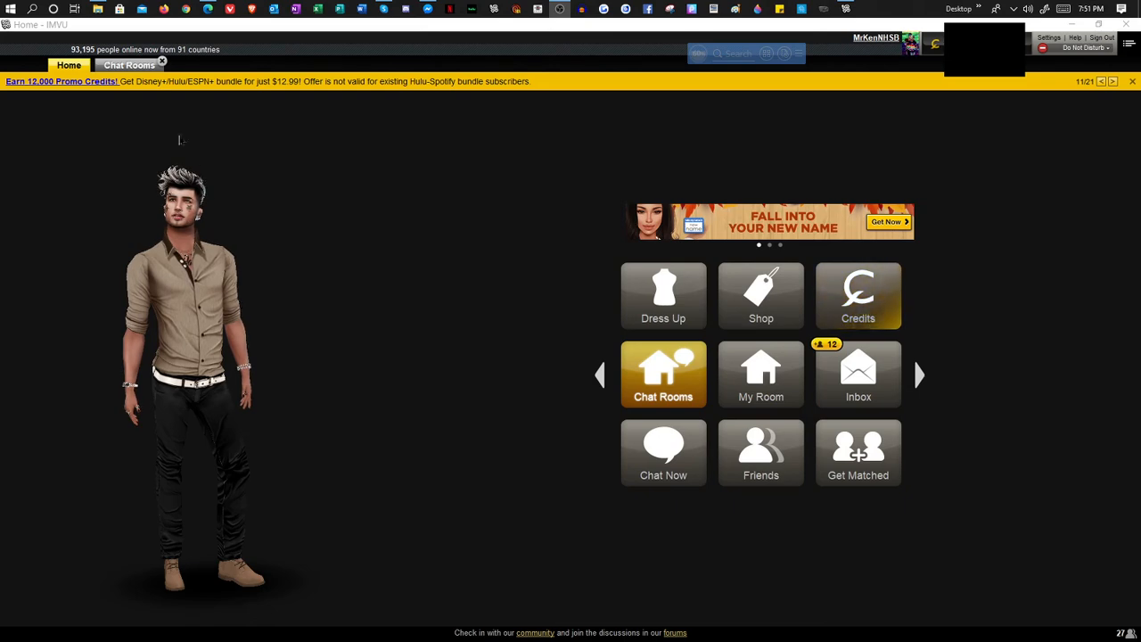
Open the management page for the account's own chat rooms and look through the existing rooms and available spaces
{"action": "left_click", "coordinate": [663, 401]}
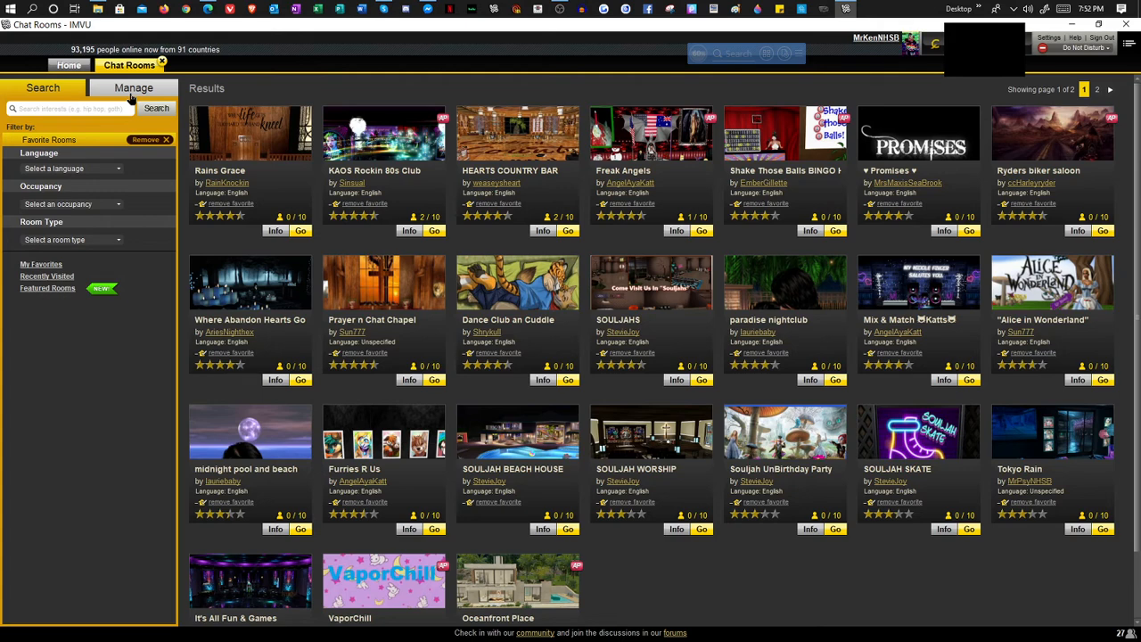
{"action": "left_click", "coordinate": [132, 97]}
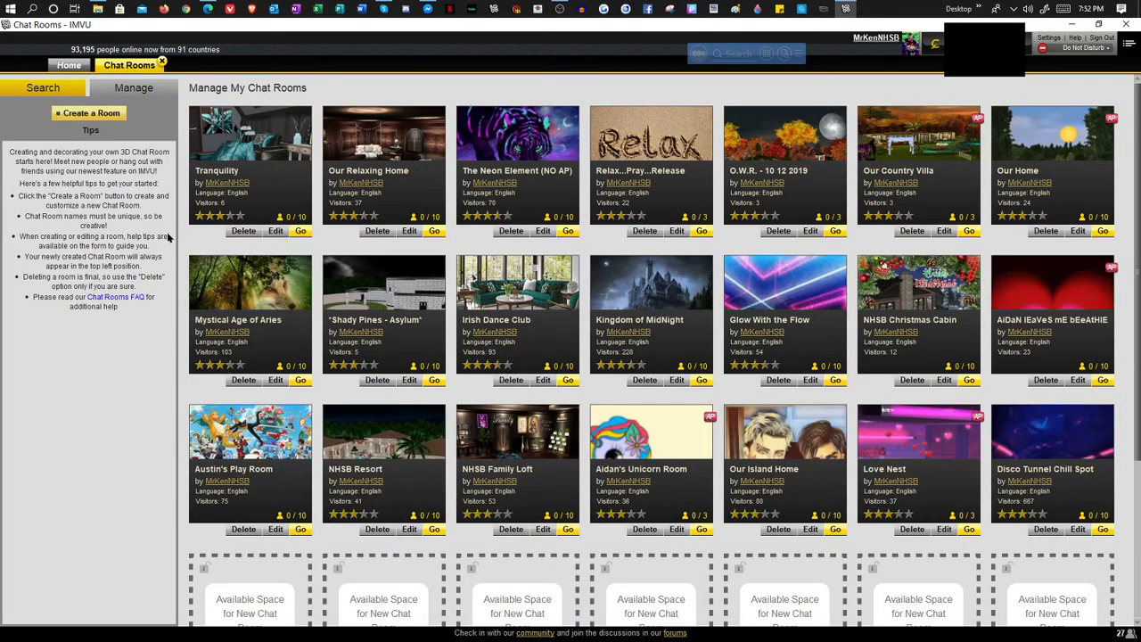
{"action": "scroll", "coordinate": [455, 413], "scroll_direction": "down", "scroll_amount": 1}
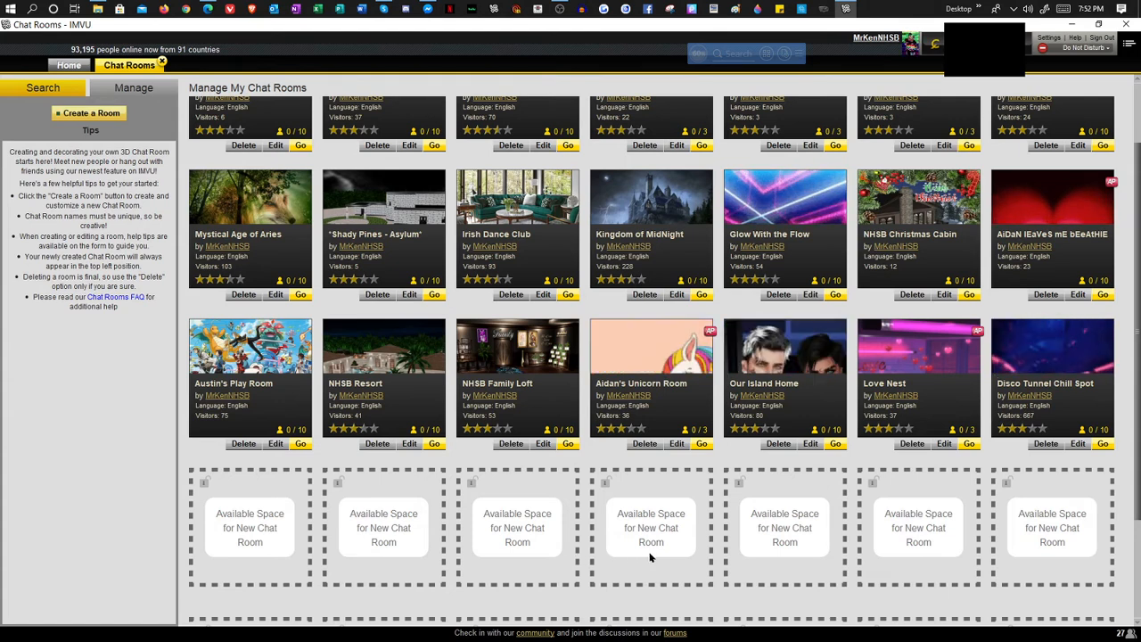
{"action": "scroll", "coordinate": [651, 551], "scroll_direction": "down", "scroll_amount": 1}
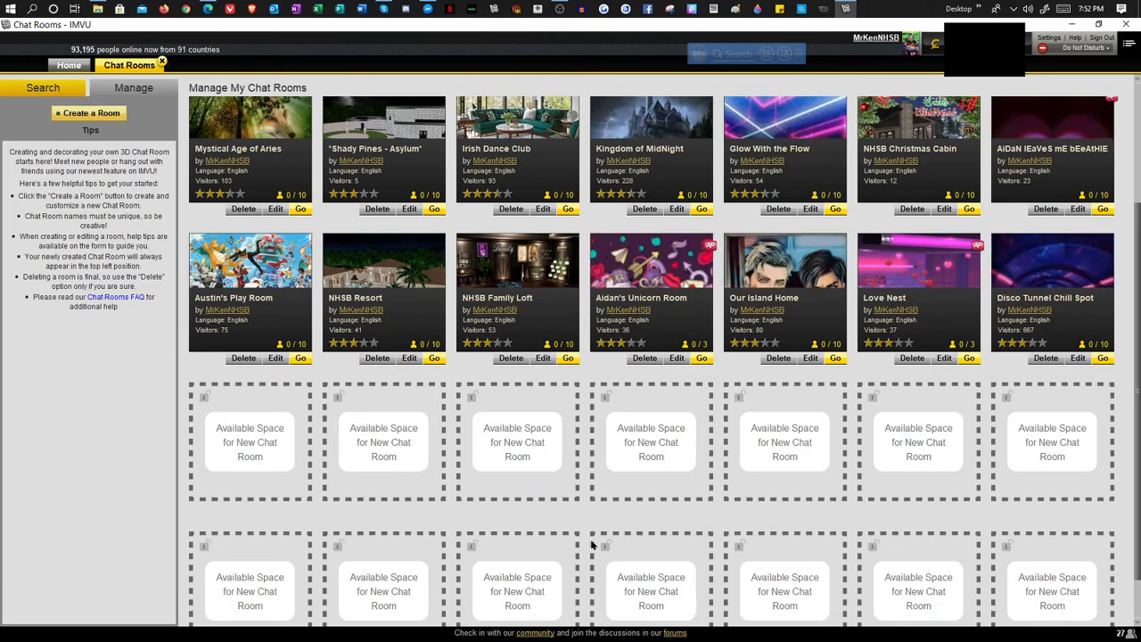
{"action": "scroll", "coordinate": [602, 526], "scroll_direction": "up", "scroll_amount": 2}
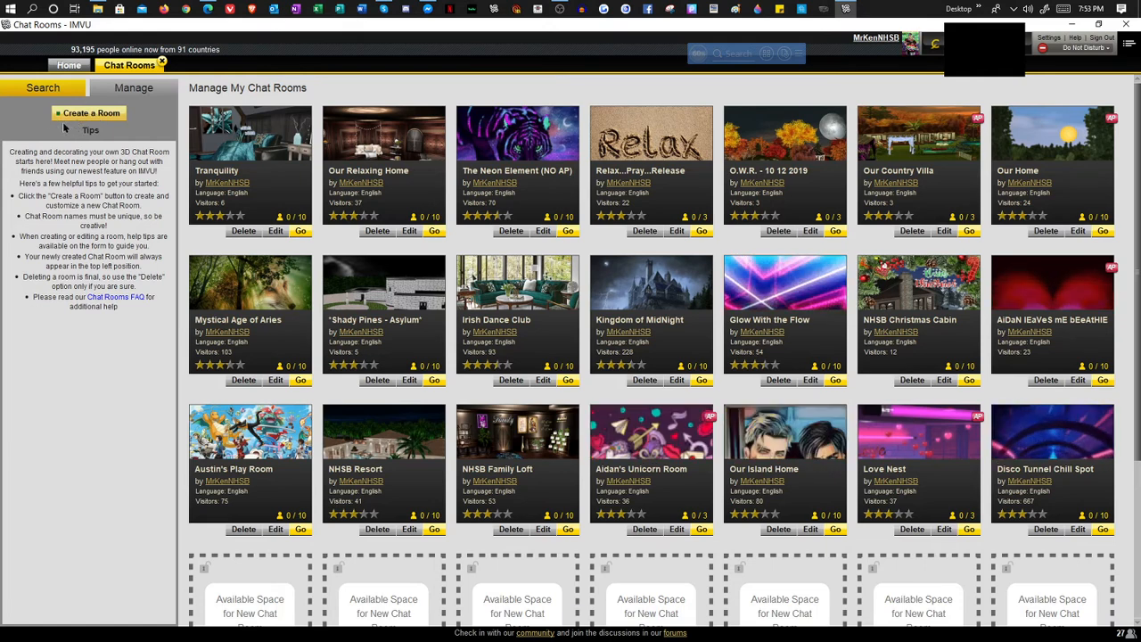
Start creating a new chat room and name it "Country Side"
{"action": "left_click", "coordinate": [109, 119]}
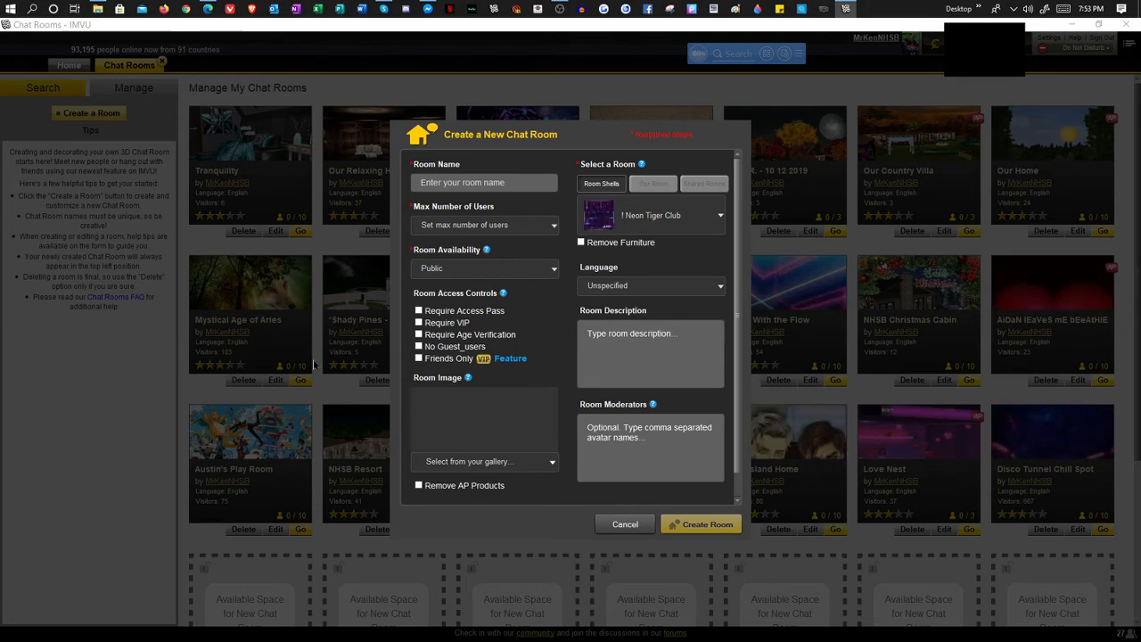
{"action": "left_click", "coordinate": [462, 183]}
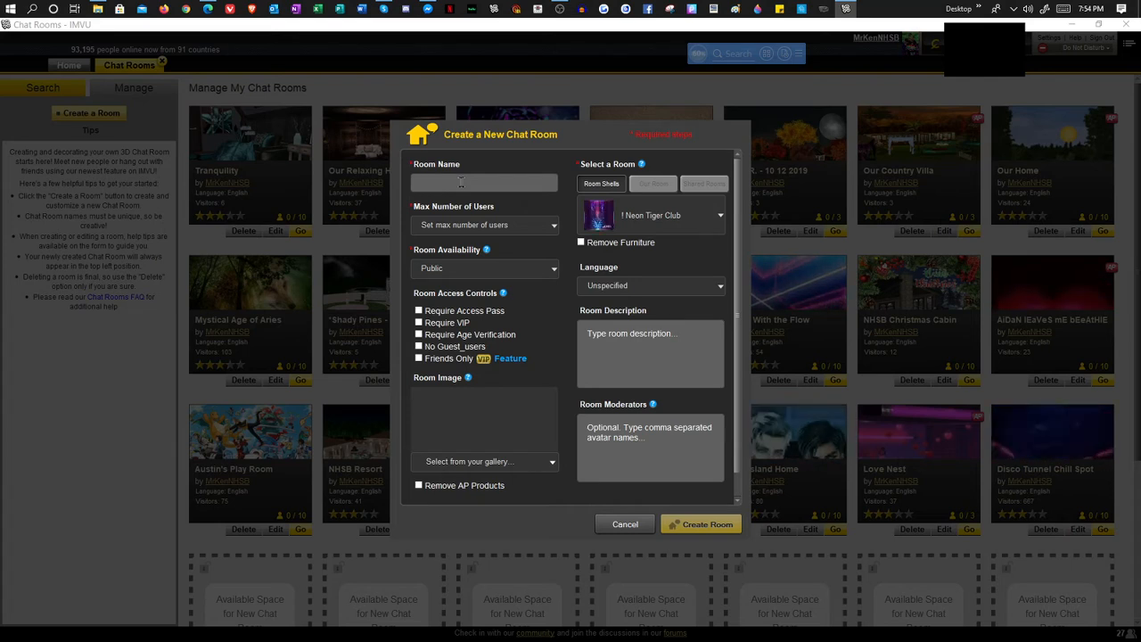
{"action": "type", "text": "Country"}
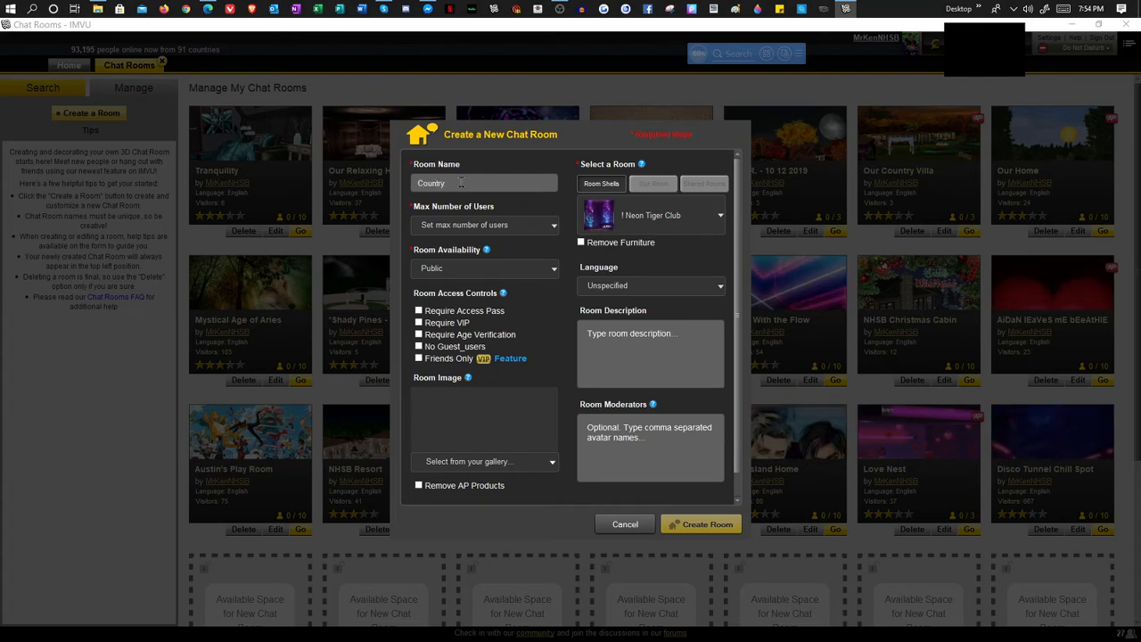
{"action": "type", "text": " Side B"}
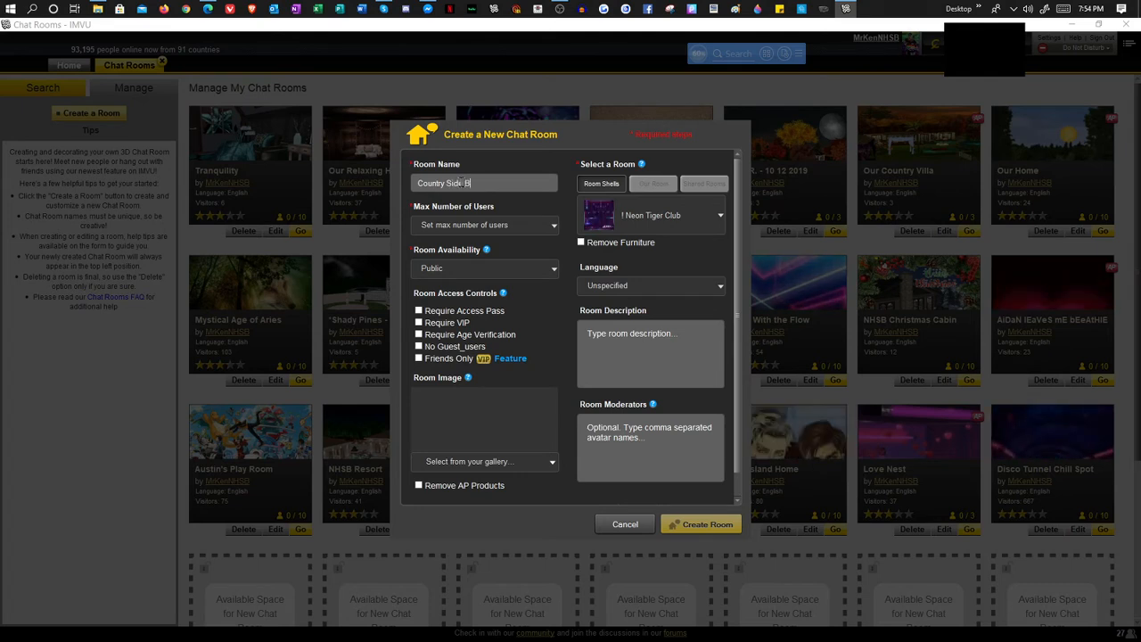
{"action": "key", "text": "BackSpace"}
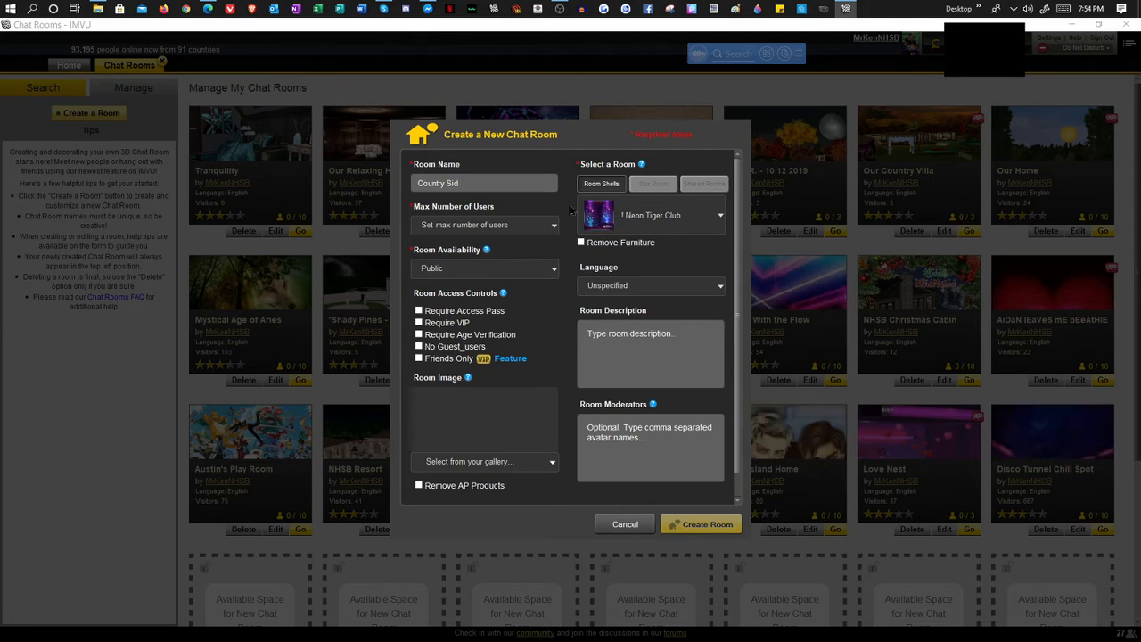
{"action": "type", "text": "E"}
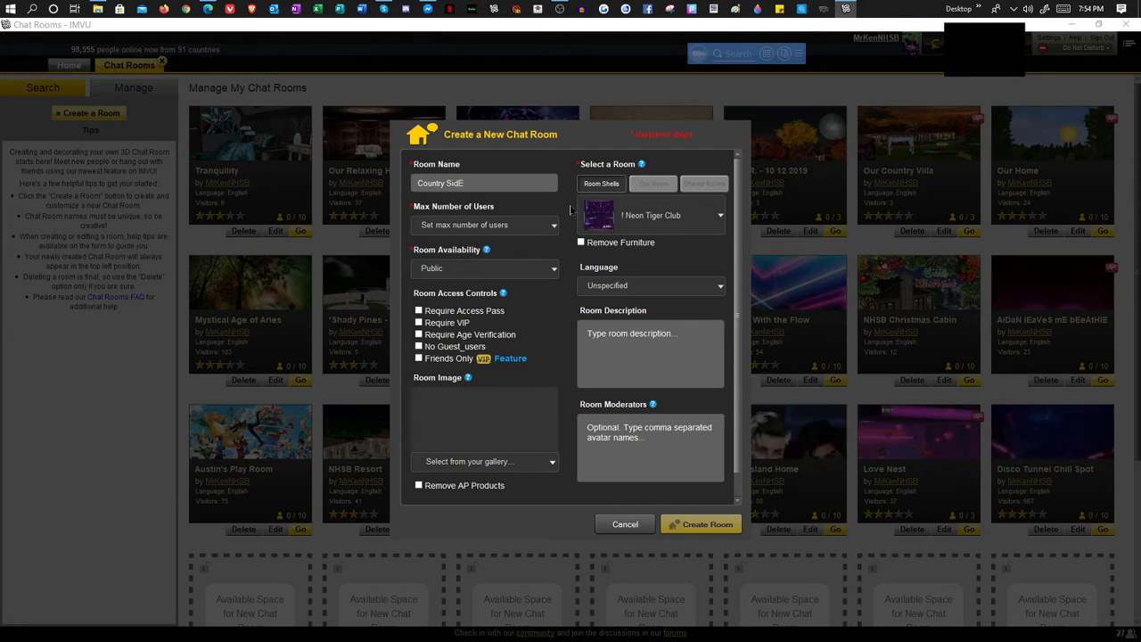
{"action": "key", "text": "BackSpace"}
{"action": "type", "text": "e"}
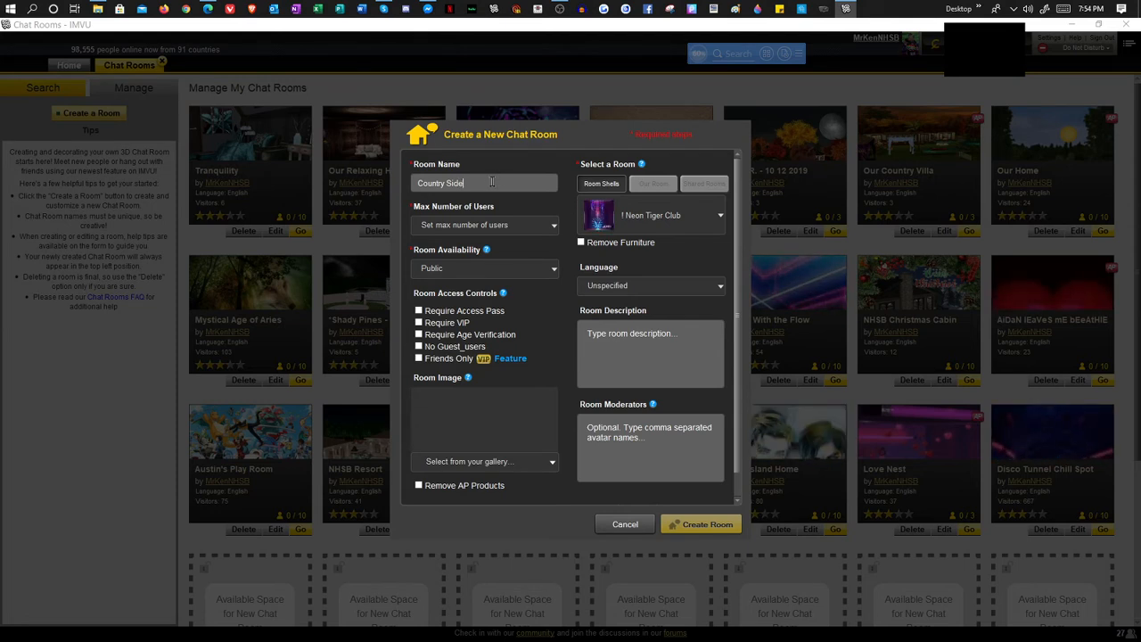
Set the new room's maximum number of users to 10
{"action": "left_click", "coordinate": [448, 230]}
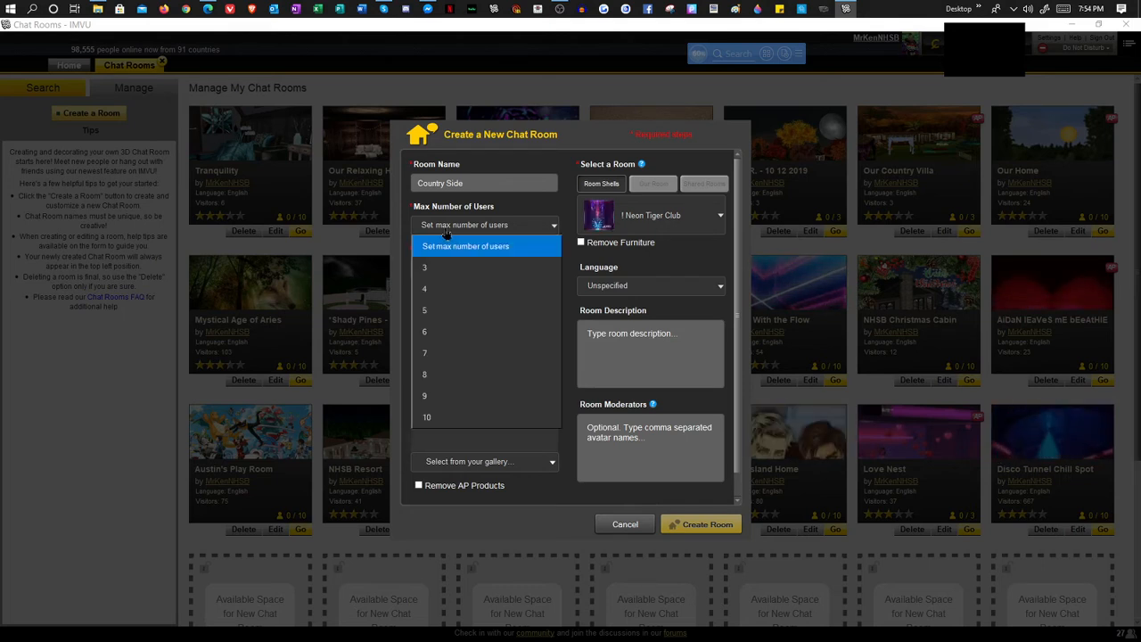
{"action": "left_click", "coordinate": [432, 378]}
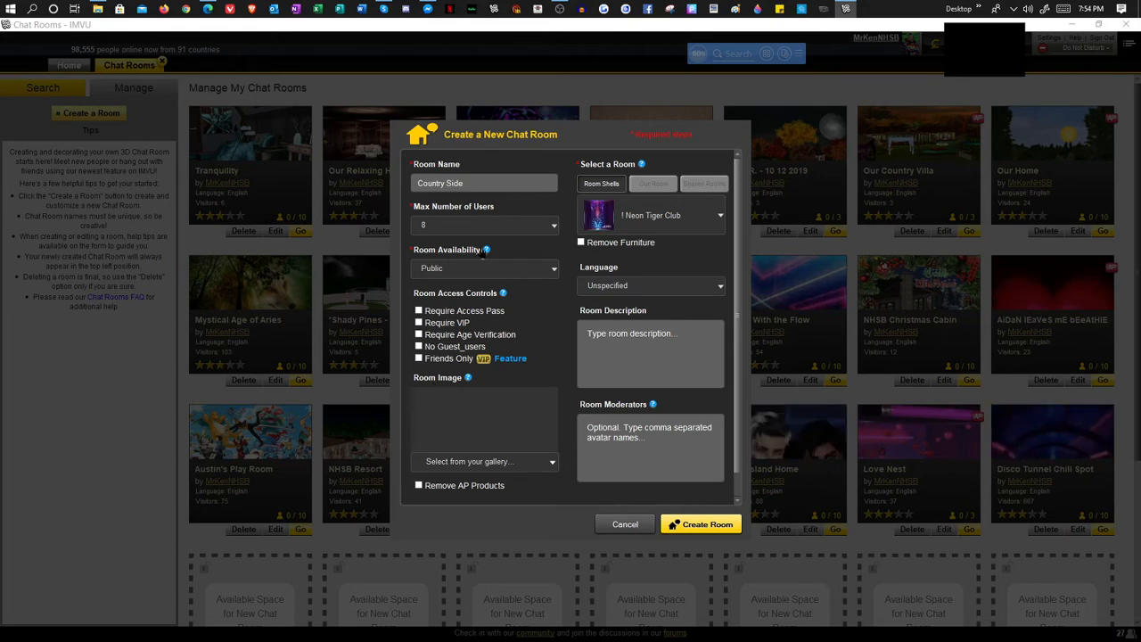
{"action": "left_click", "coordinate": [482, 224]}
{"action": "left_click", "coordinate": [427, 415]}
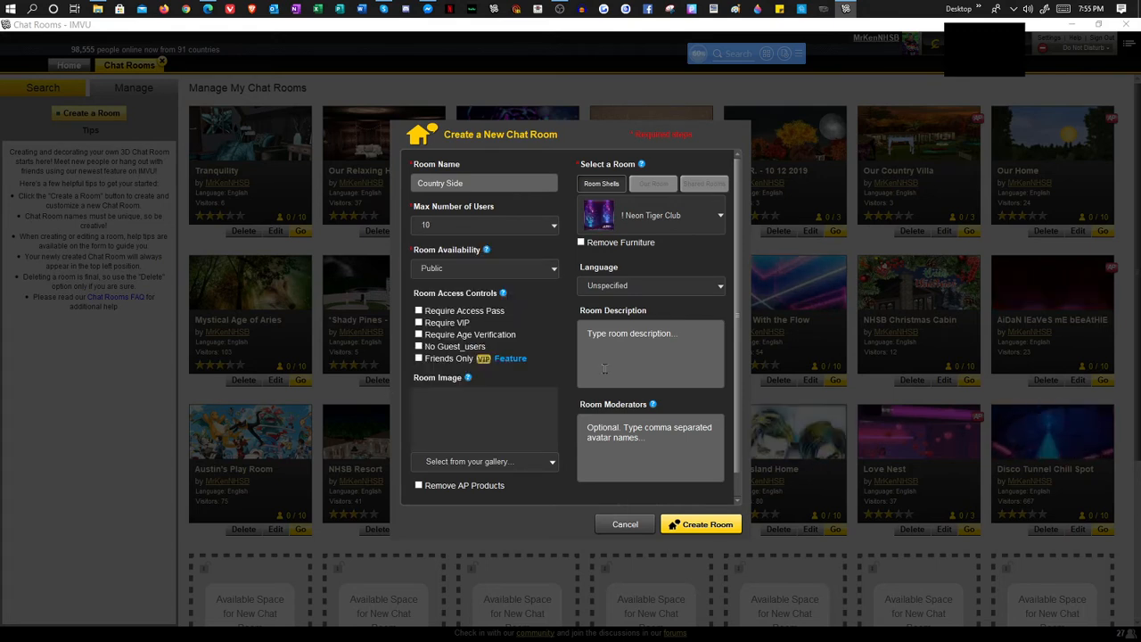
Review the room availability choices, the access pass requirement and the gallery options for the room image
{"action": "left_click", "coordinate": [454, 271]}
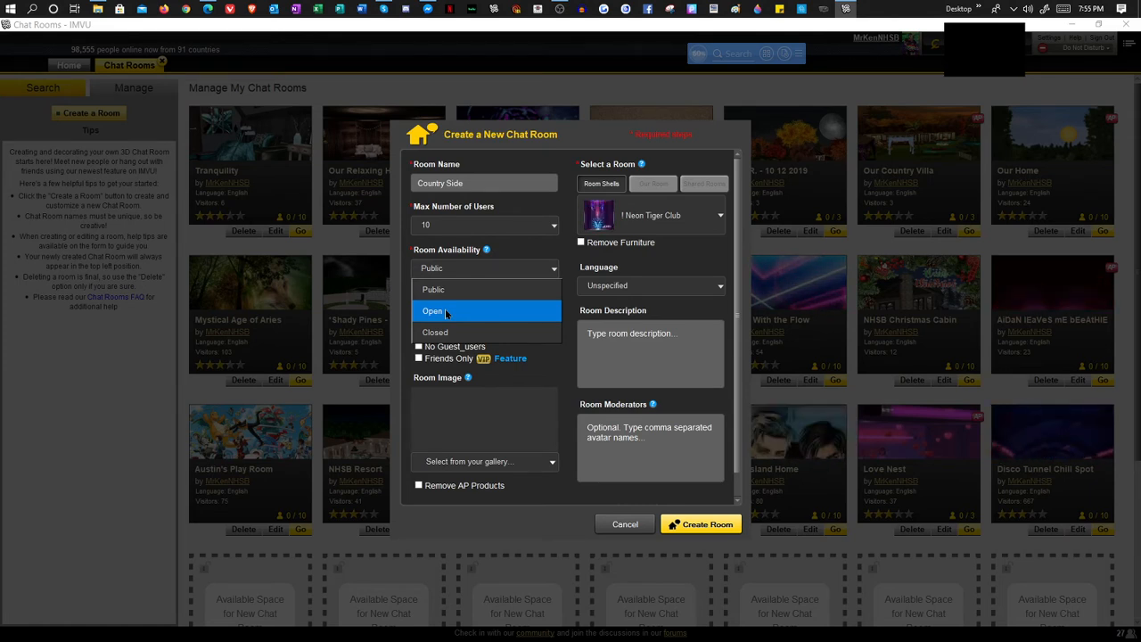
{"action": "left_click", "coordinate": [542, 276]}
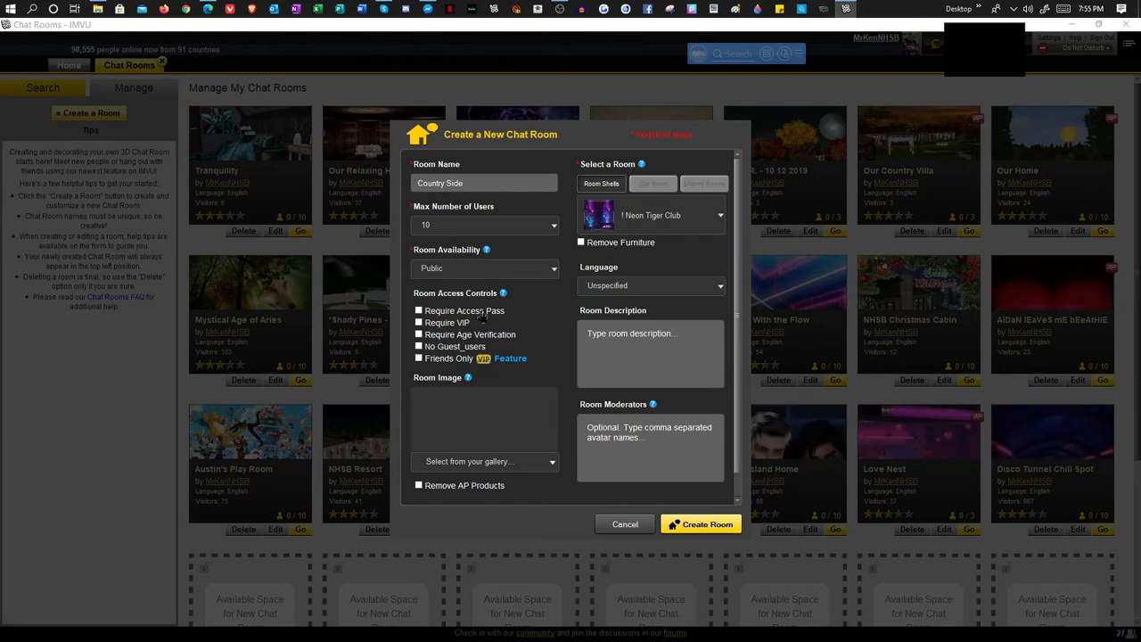
{"action": "left_click", "coordinate": [486, 271]}
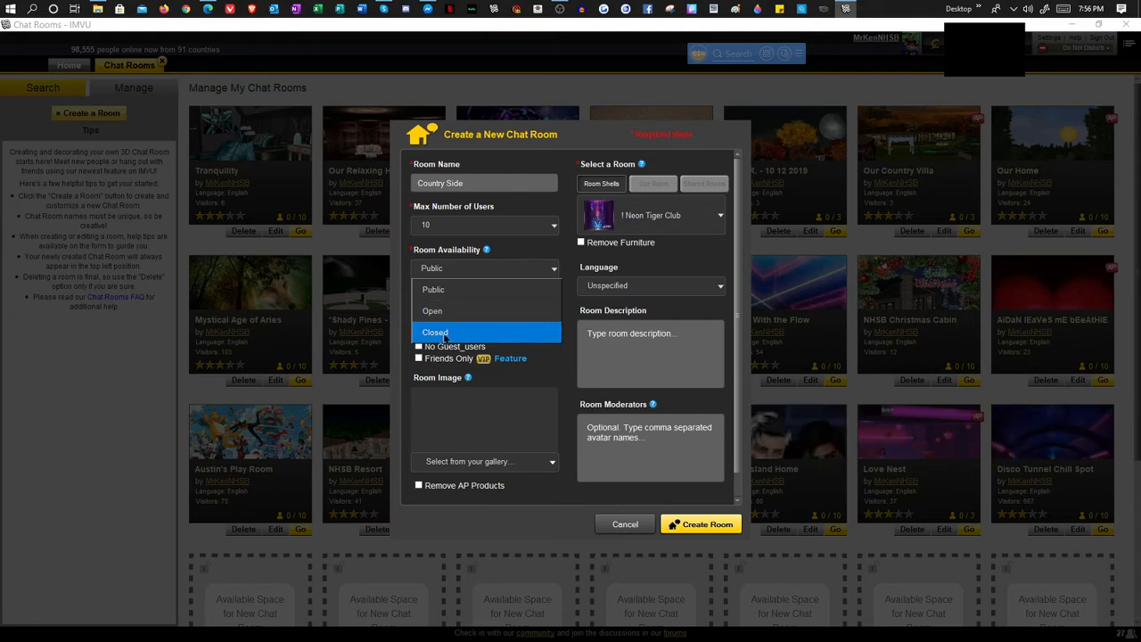
{"action": "left_click", "coordinate": [539, 389]}
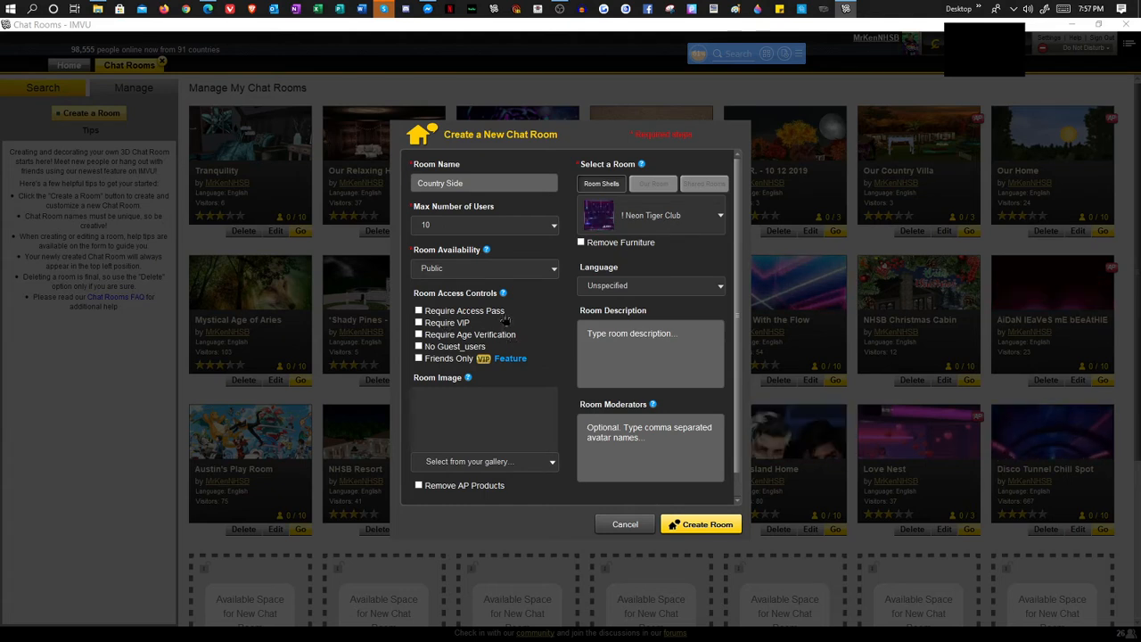
{"action": "left_click", "coordinate": [419, 311]}
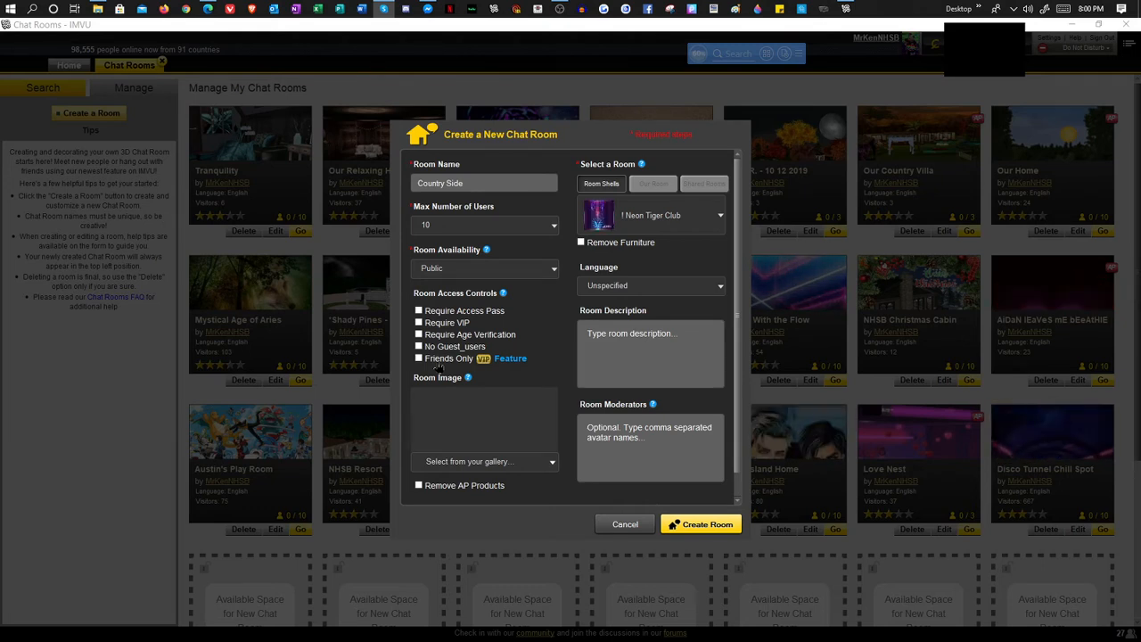
{"action": "left_click", "coordinate": [487, 464]}
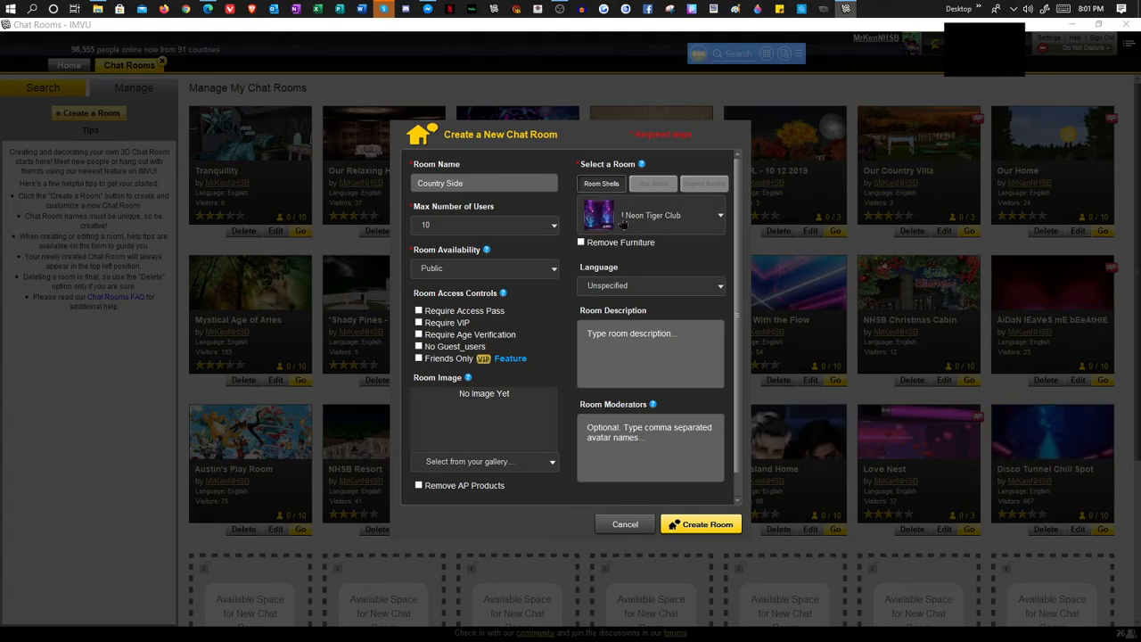
Browse the list of owned room shells that the new room can be based on
{"action": "left_click", "coordinate": [649, 222]}
{"action": "scroll", "coordinate": [664, 399], "scroll_direction": "down", "scroll_amount": 8}
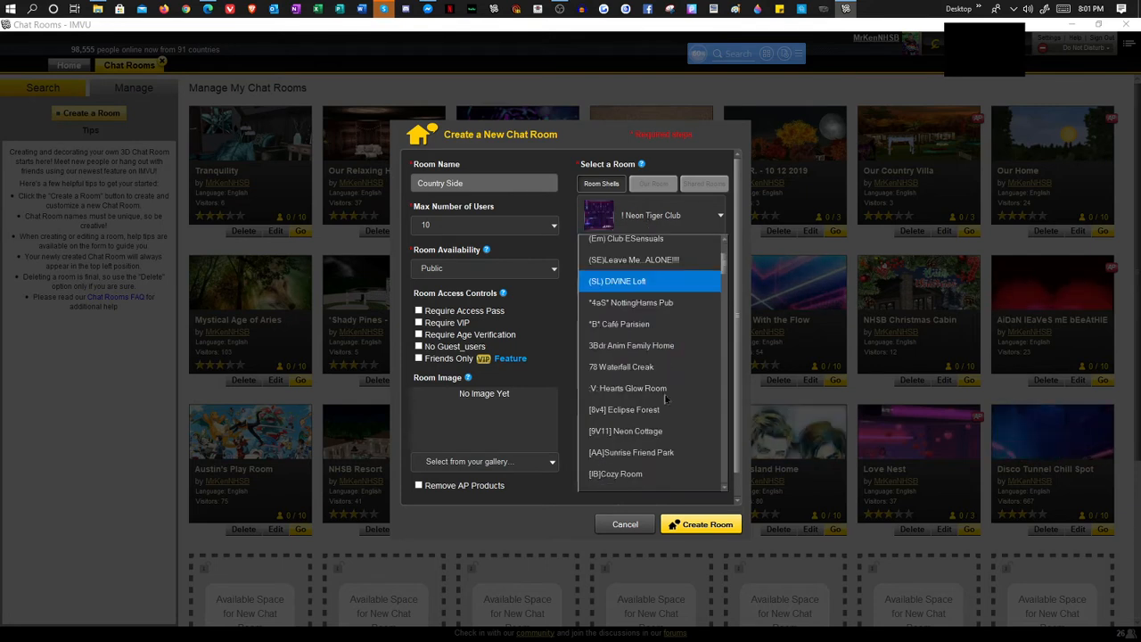
{"action": "scroll", "coordinate": [664, 398], "scroll_direction": "up", "scroll_amount": 2}
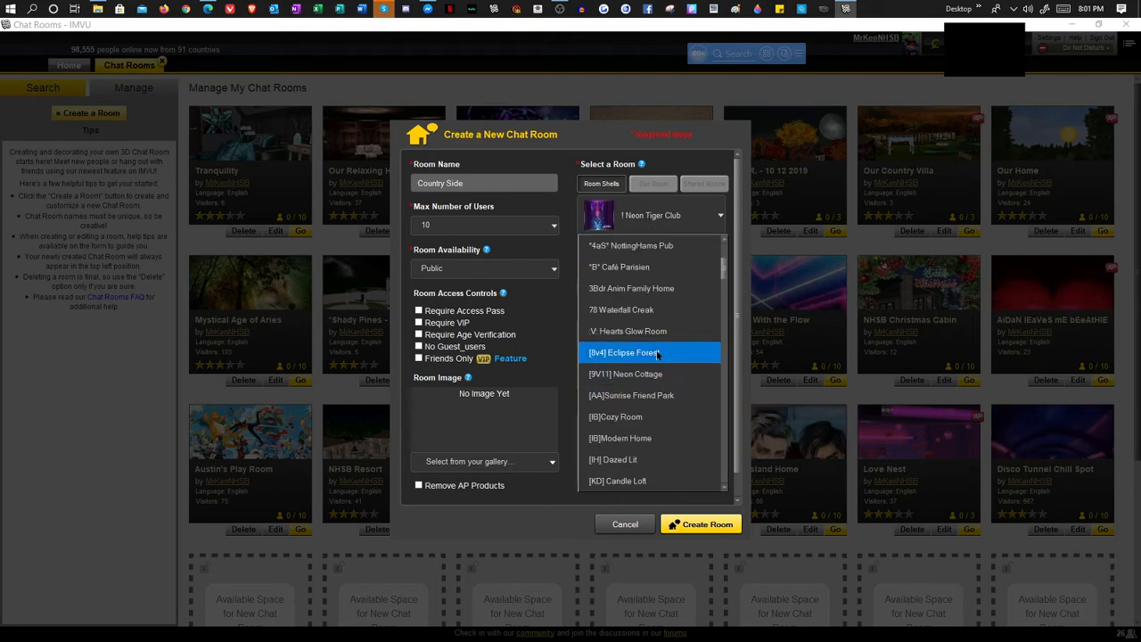
{"action": "left_click", "coordinate": [645, 188]}
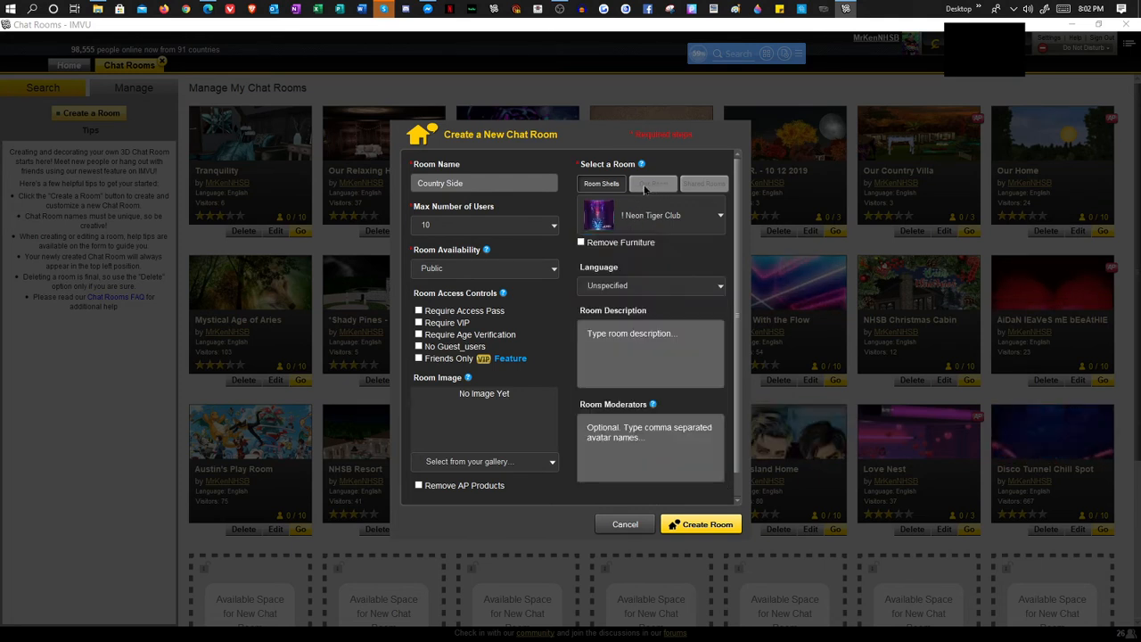
Switch the room source to Our Room and check which rooms it offers
{"action": "left_click", "coordinate": [646, 185]}
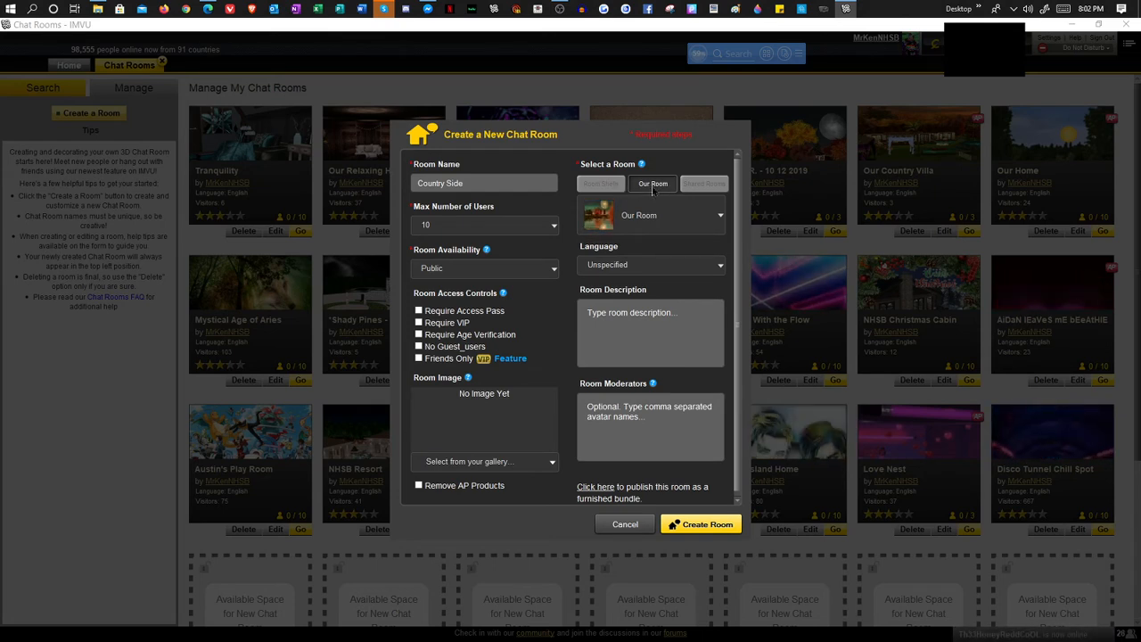
{"action": "left_click", "coordinate": [633, 229]}
{"action": "left_click", "coordinate": [667, 244]}
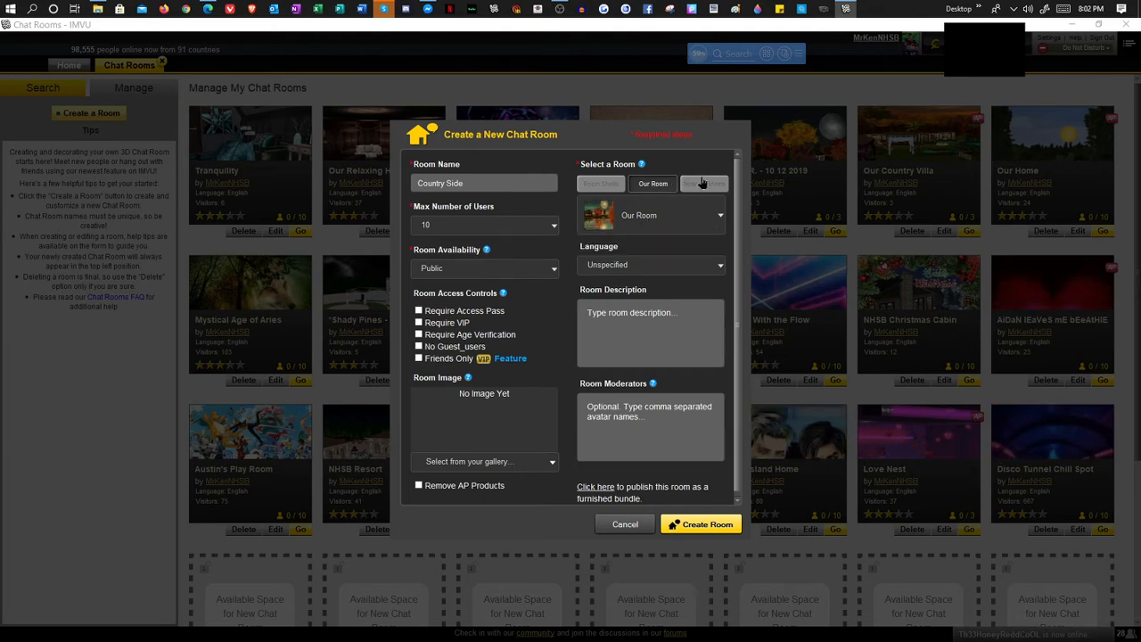
{"action": "left_click", "coordinate": [696, 225]}
{"action": "left_click", "coordinate": [697, 221]}
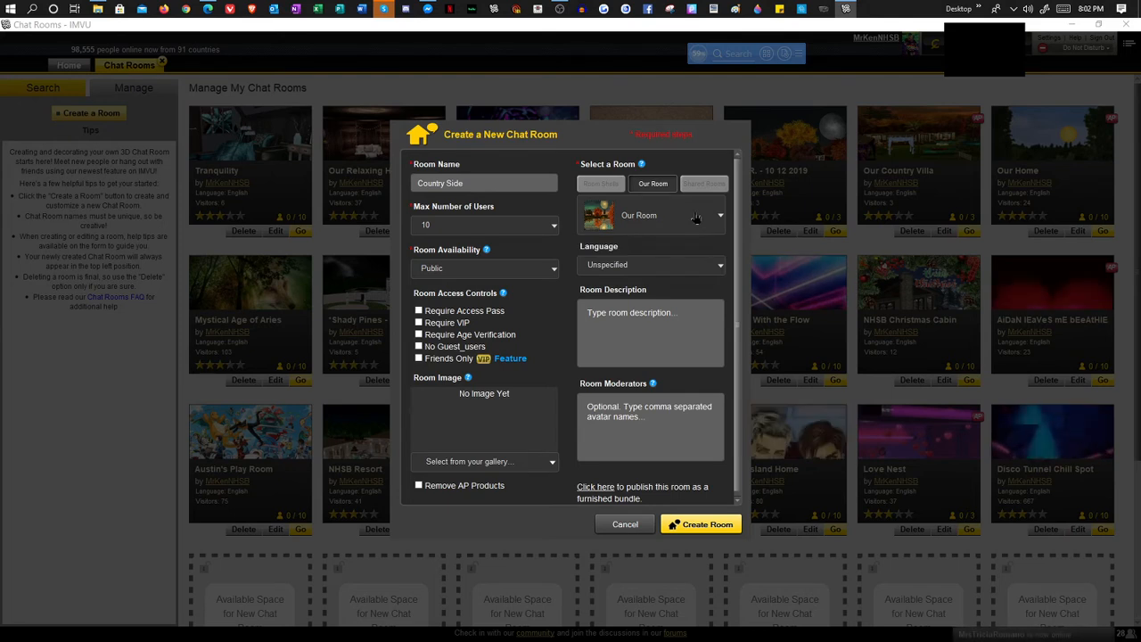
Switch the room source to Shared Rooms and check the list of rooms shared with other avatars
{"action": "left_click", "coordinate": [704, 185]}
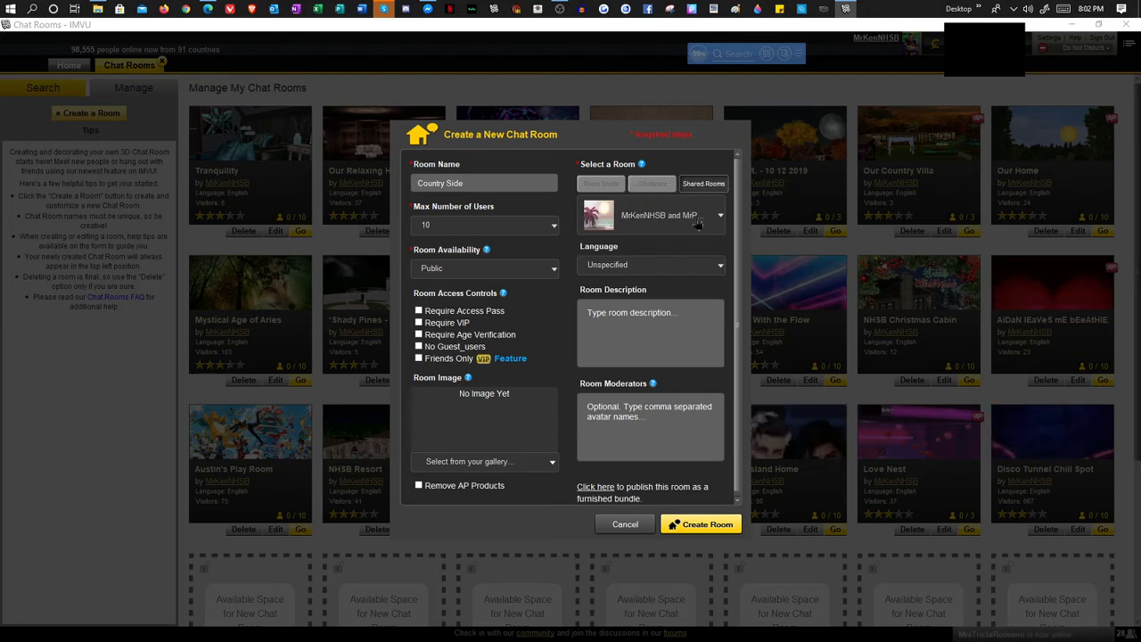
{"action": "left_click", "coordinate": [698, 224]}
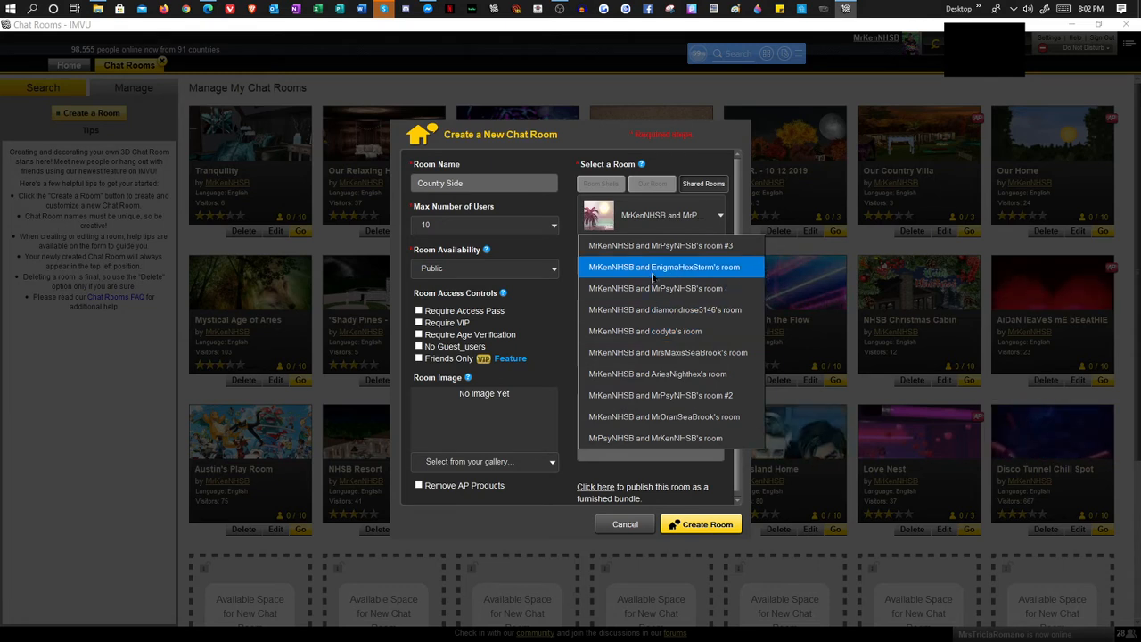
{"action": "left_click", "coordinate": [674, 160]}
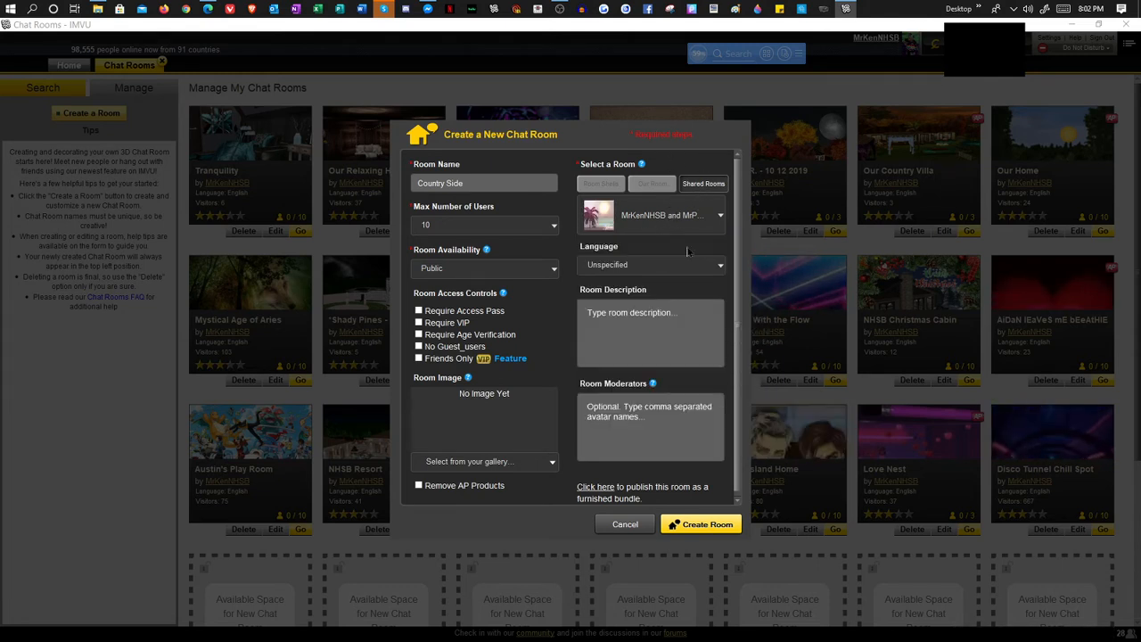
{"action": "left_click", "coordinate": [603, 185]}
{"action": "left_click", "coordinate": [692, 181]}
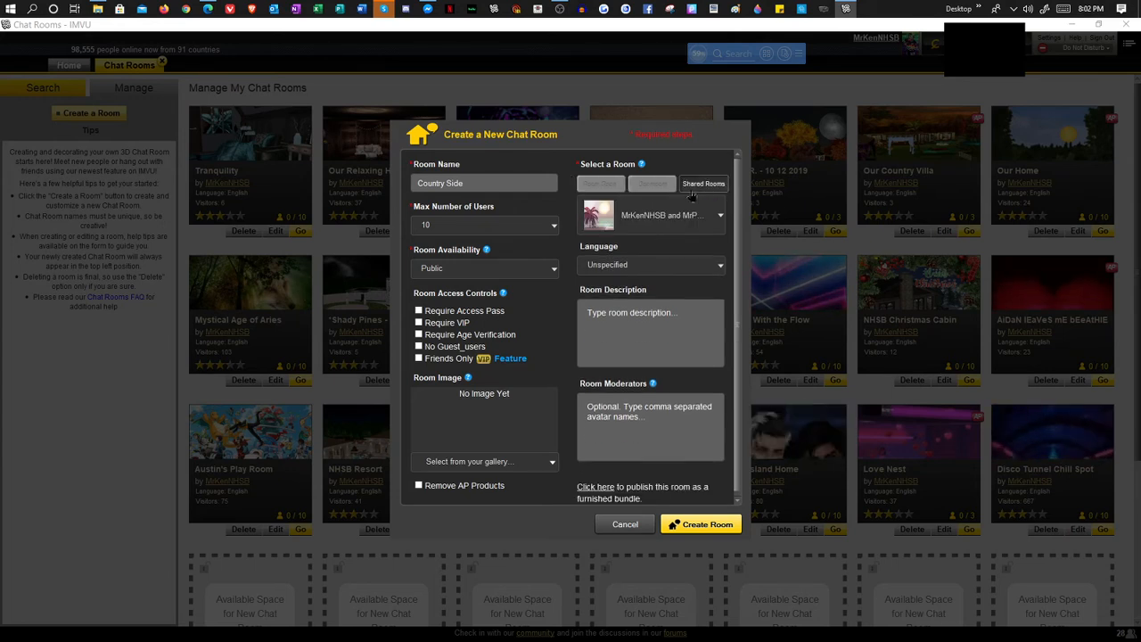
Switch the room source back to Room Shells and choose the Country Bar (Sid) shell for the new room
{"action": "left_click", "coordinate": [600, 185]}
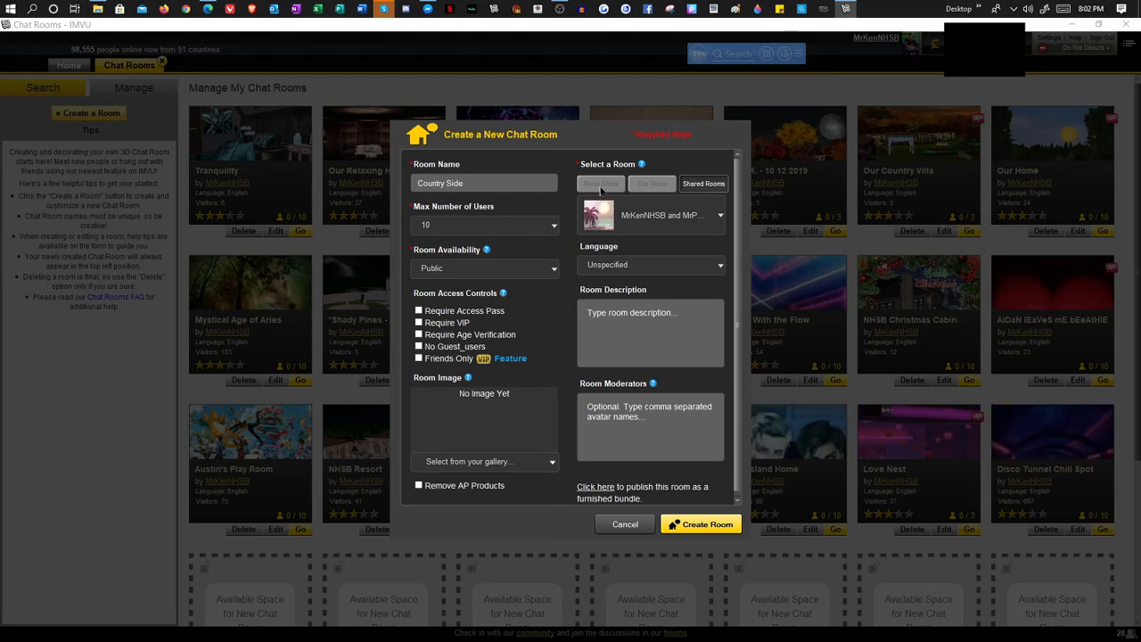
{"action": "left_click", "coordinate": [647, 223]}
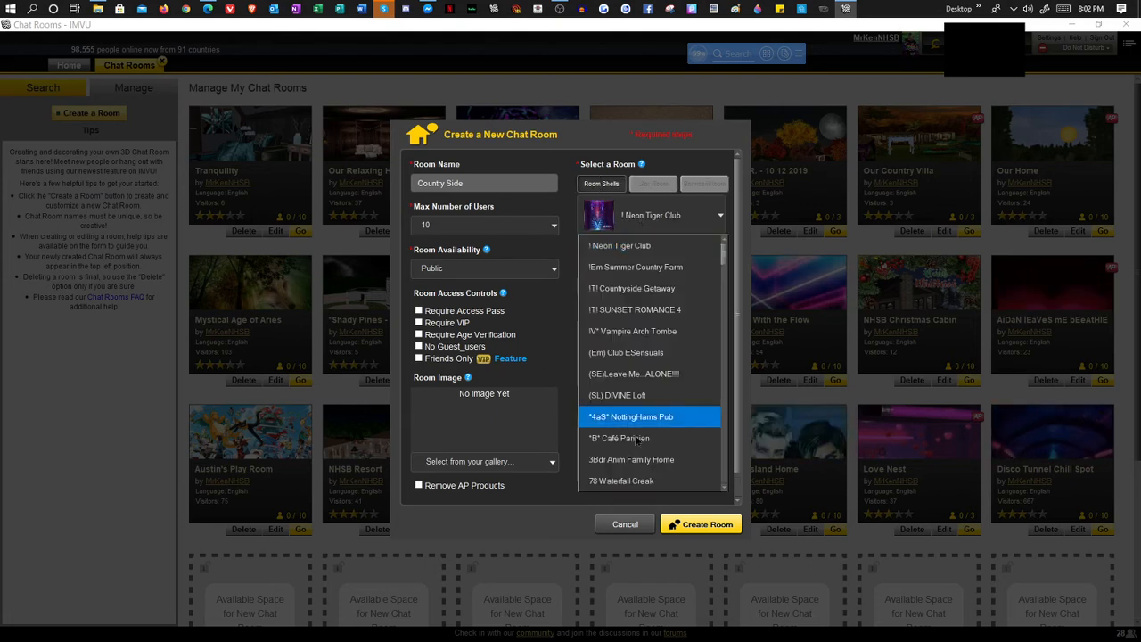
{"action": "type", "text": "co Living Isand"}
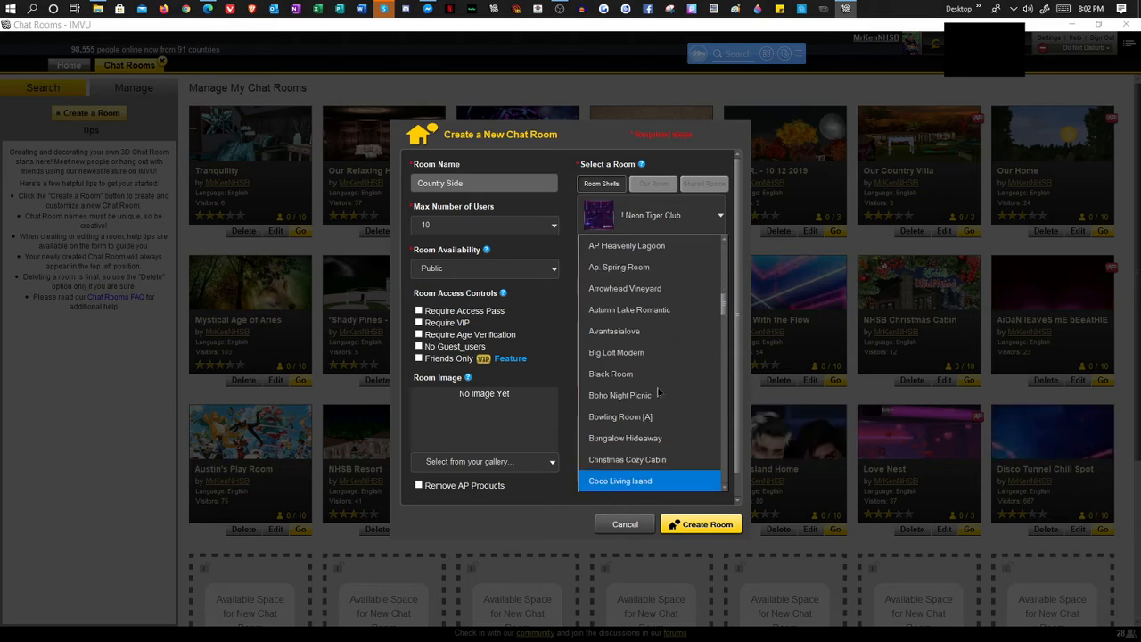
{"action": "key", "text": "c"}
{"action": "key", "text": "c"}
{"action": "key", "text": "c"}
{"action": "key", "text": "c"}
{"action": "key", "text": "c"}
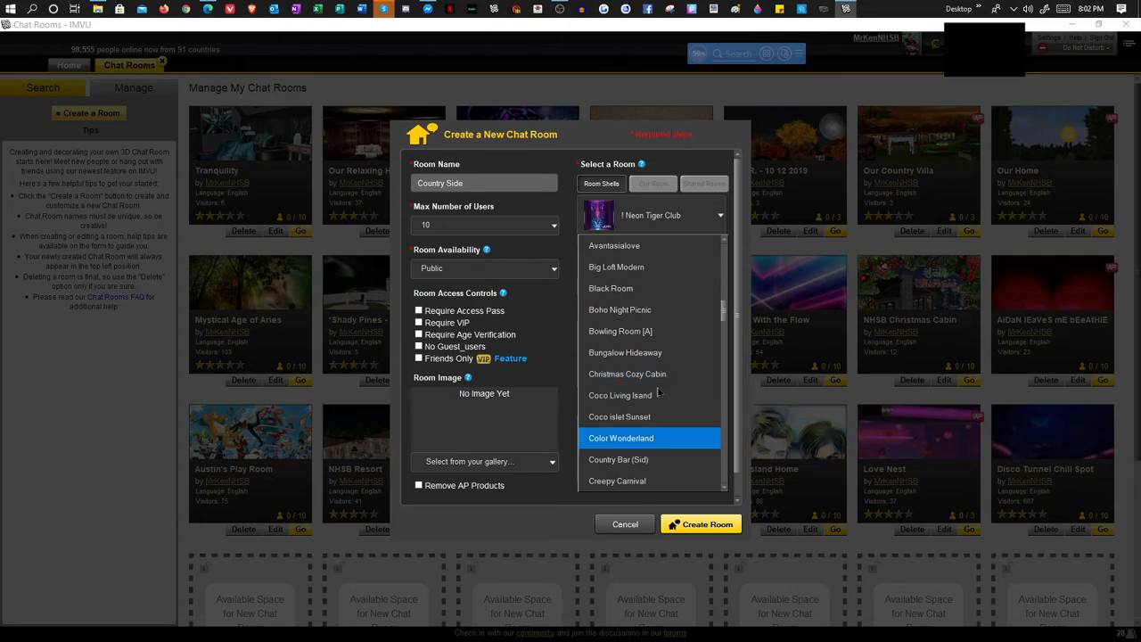
{"action": "left_click", "coordinate": [662, 457]}
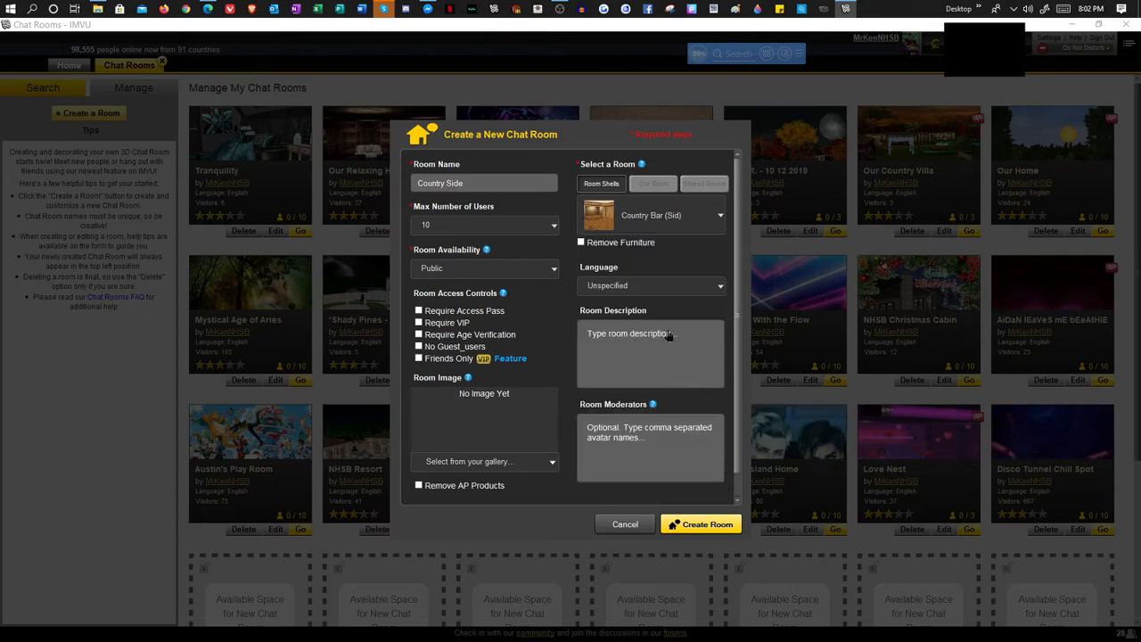
Set the new room's language to English
{"action": "left_click", "coordinate": [628, 292]}
{"action": "left_click", "coordinate": [628, 295]}
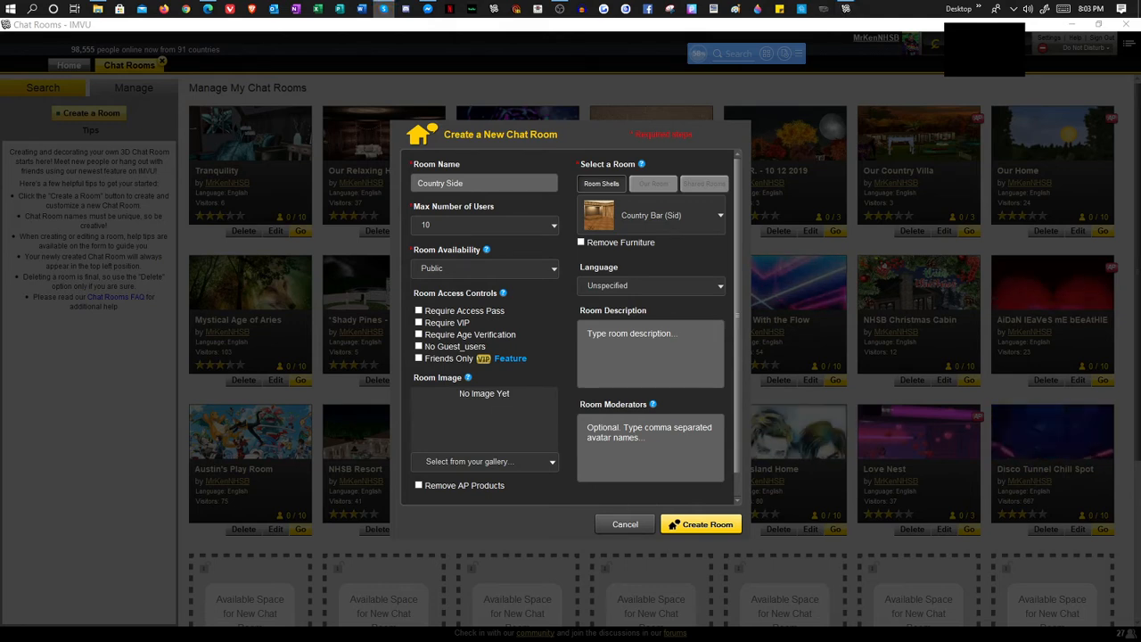
{"action": "left_click", "coordinate": [651, 286]}
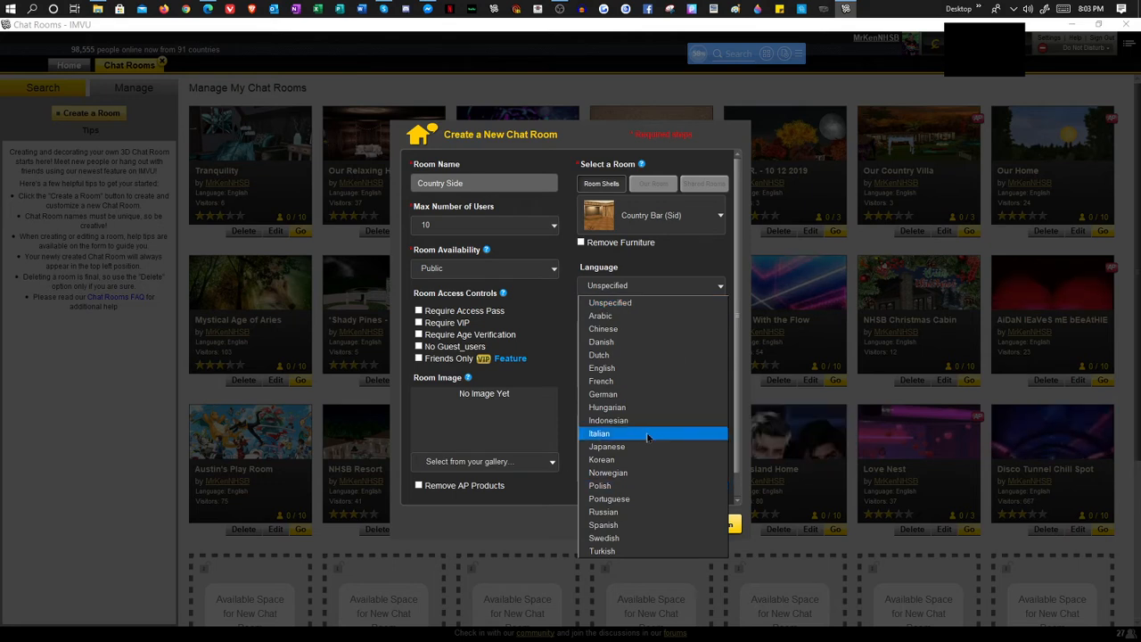
{"action": "left_click", "coordinate": [617, 368]}
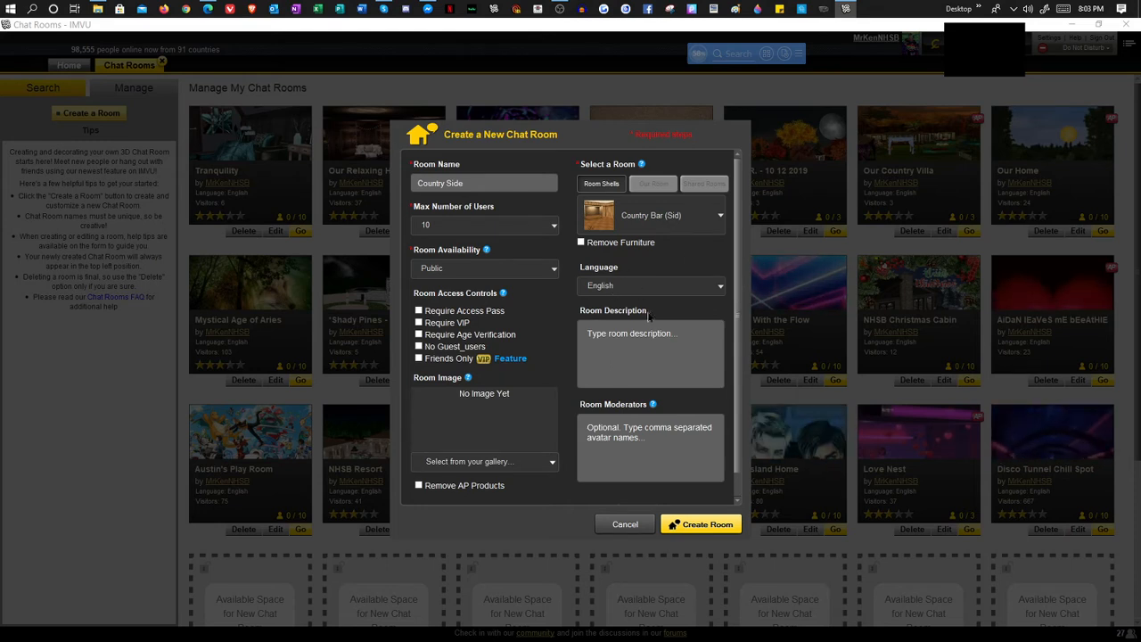
Begin the room description with "Country Living - Friendly space."
{"action": "left_click", "coordinate": [638, 378]}
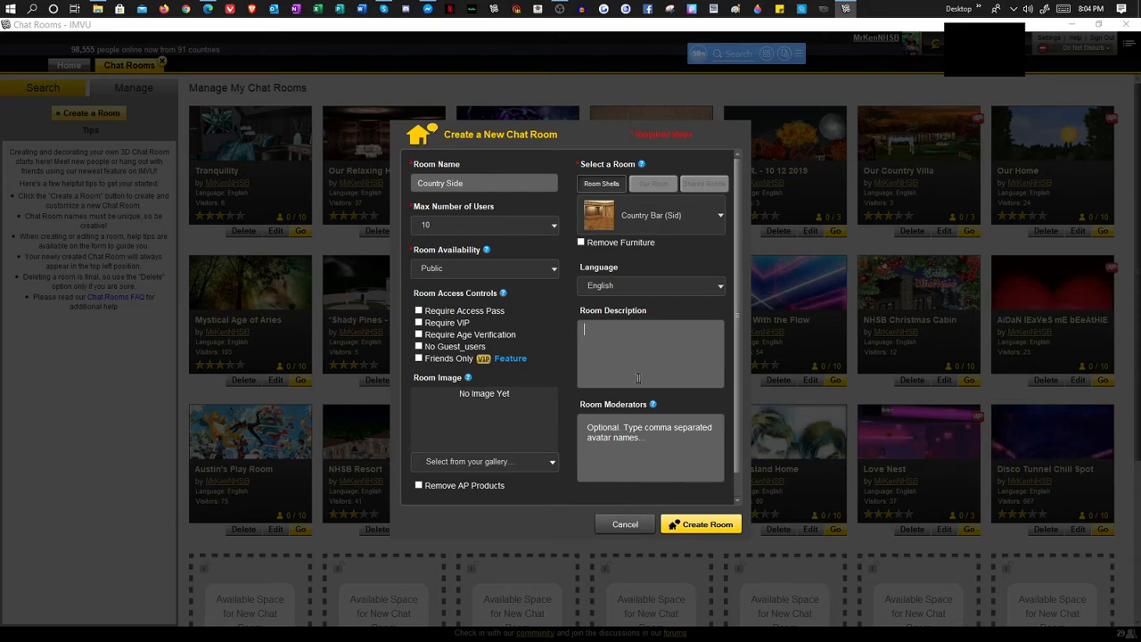
{"action": "type", "text": "Country "}
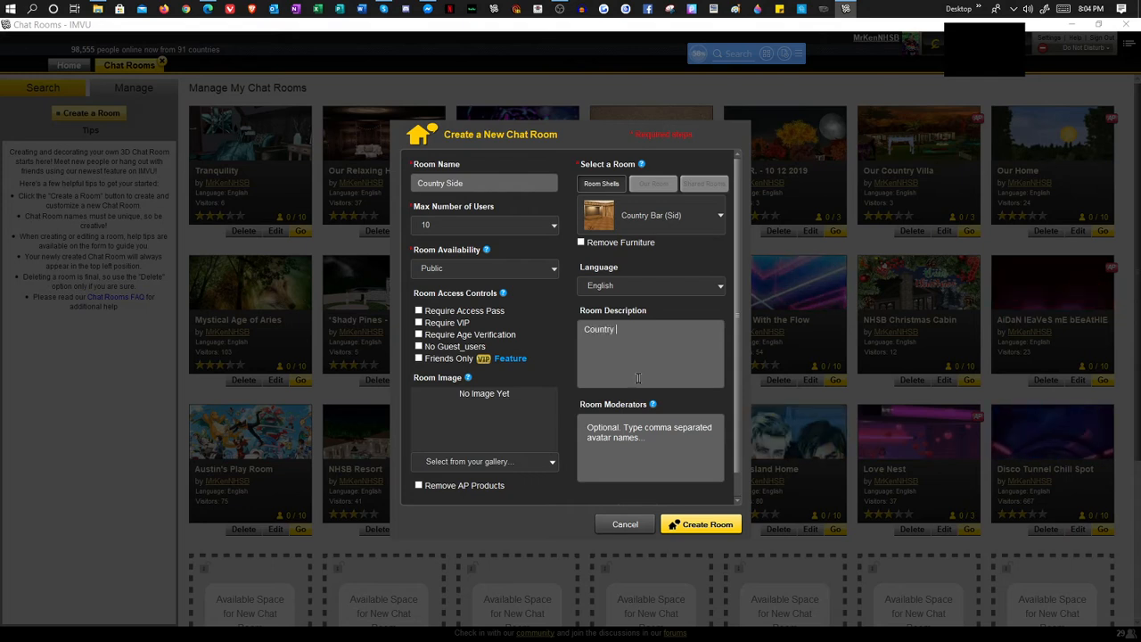
{"action": "type", "text": "Living - Fre"}
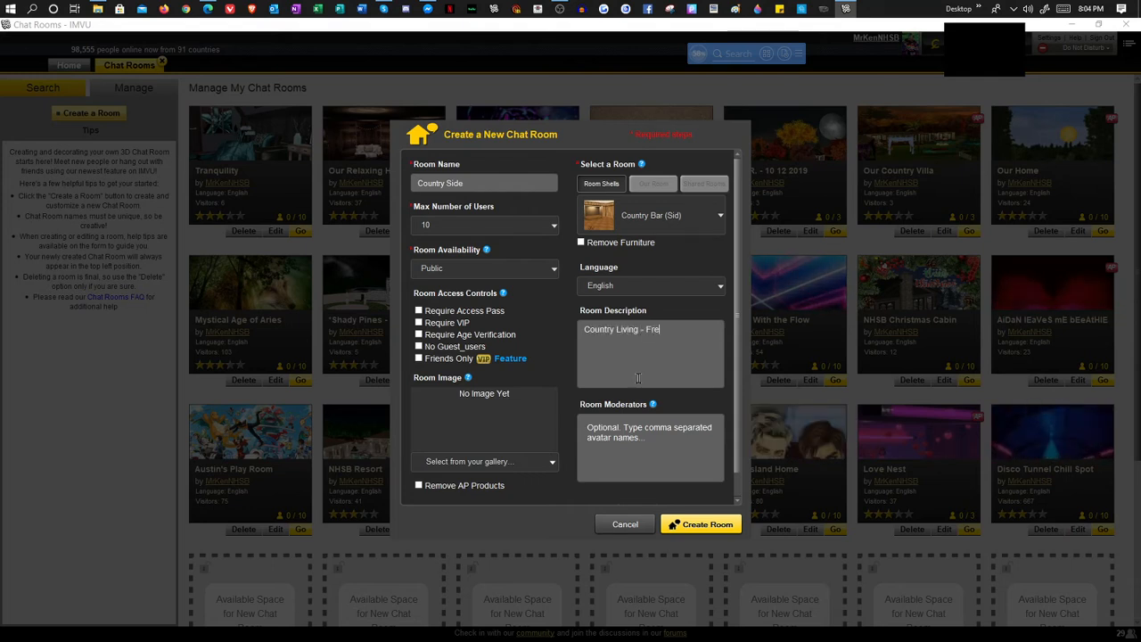
{"action": "type", "text": "ed"}
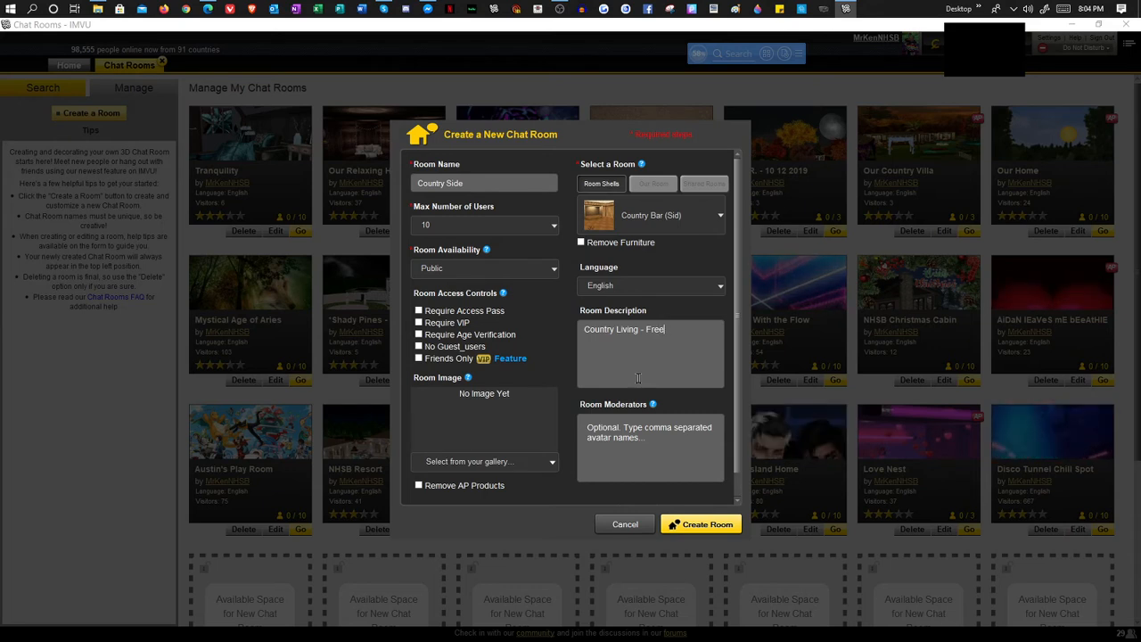
{"action": "key", "text": "BackSpace"}
{"action": "key", "text": "BackSpace"}
{"action": "key", "text": "BackSpace"}
{"action": "type", "text": "iendly space"}
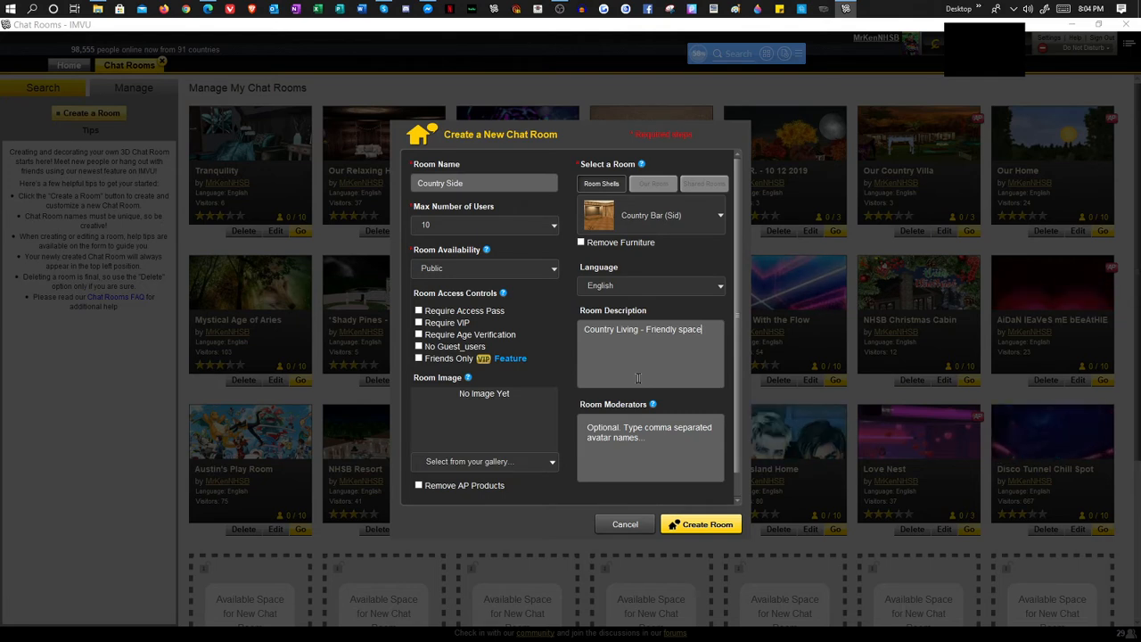
{"action": "type", "text": ". N"}
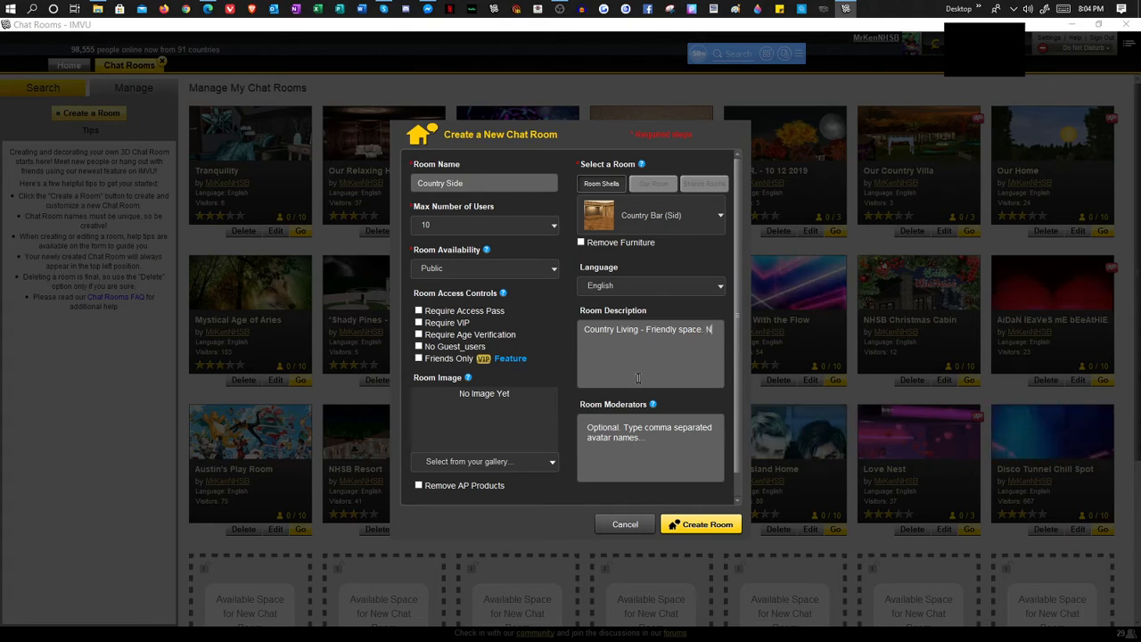
{"action": "key", "text": "BackSpace"}
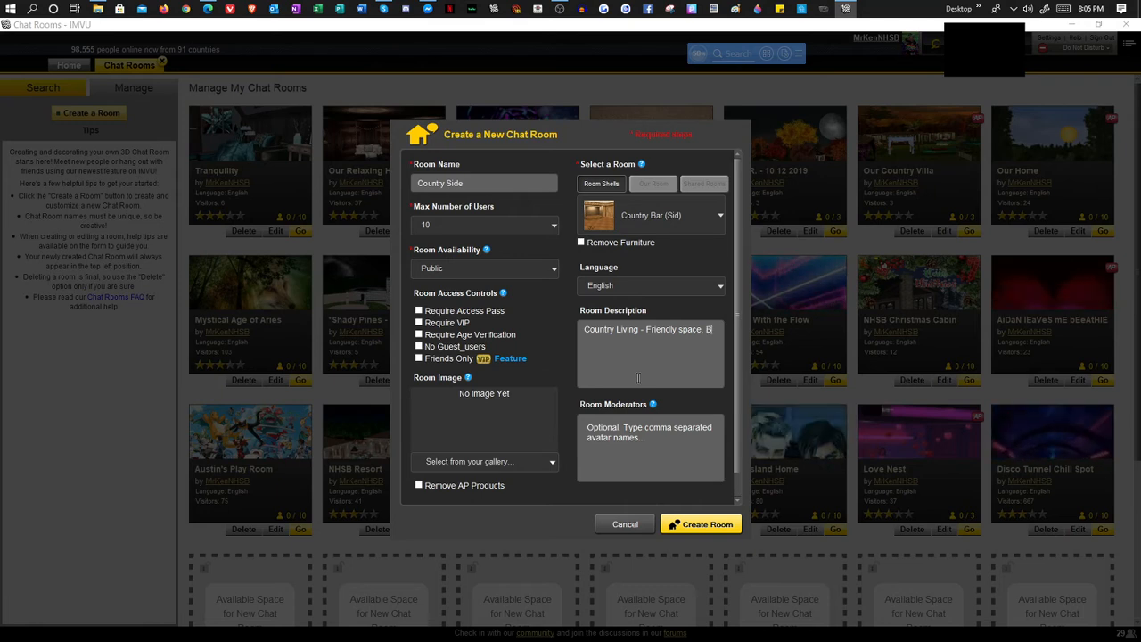
Continue the room description with "Be respectful or be booted. Rate room enjoy your stay."
{"action": "type", "text": "e respe"}
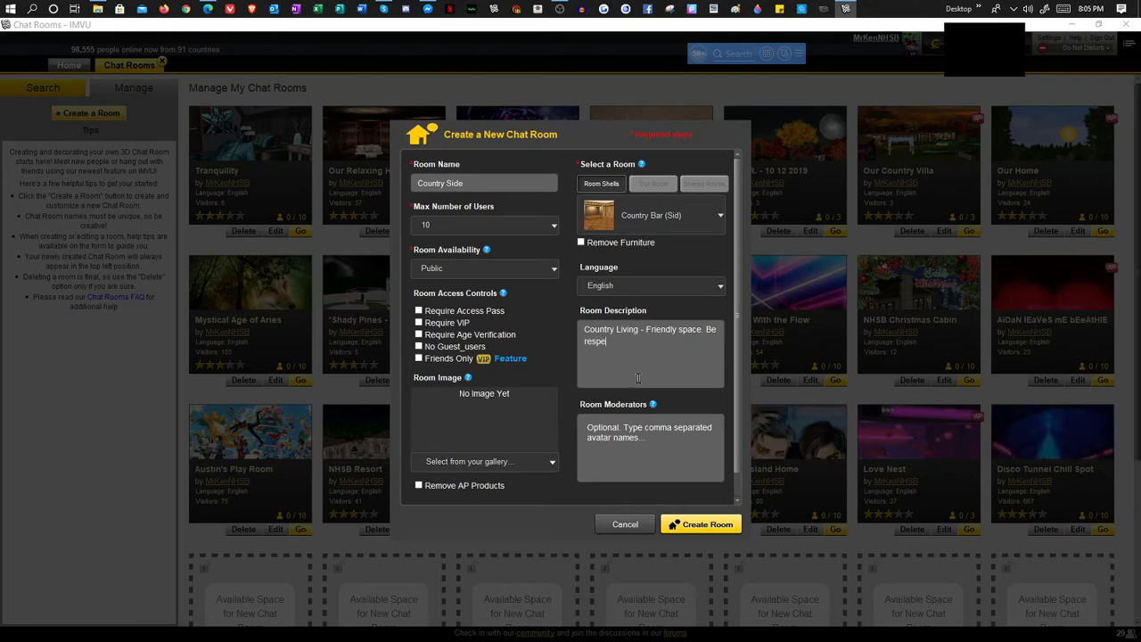
{"action": "type", "text": "ctful"}
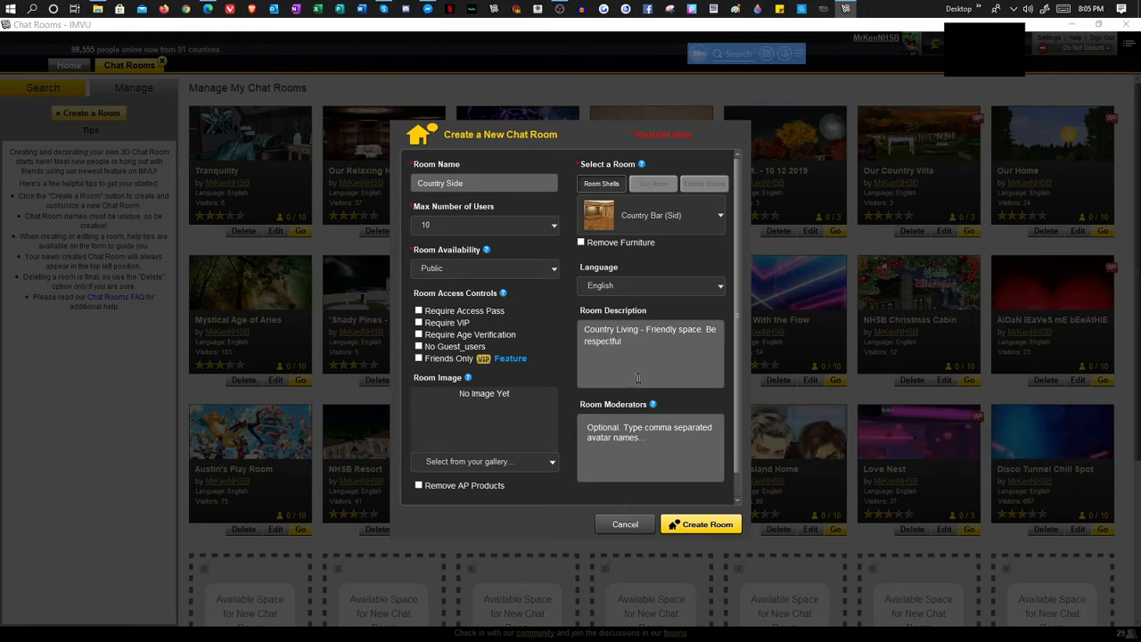
{"action": "type", "text": " or be"}
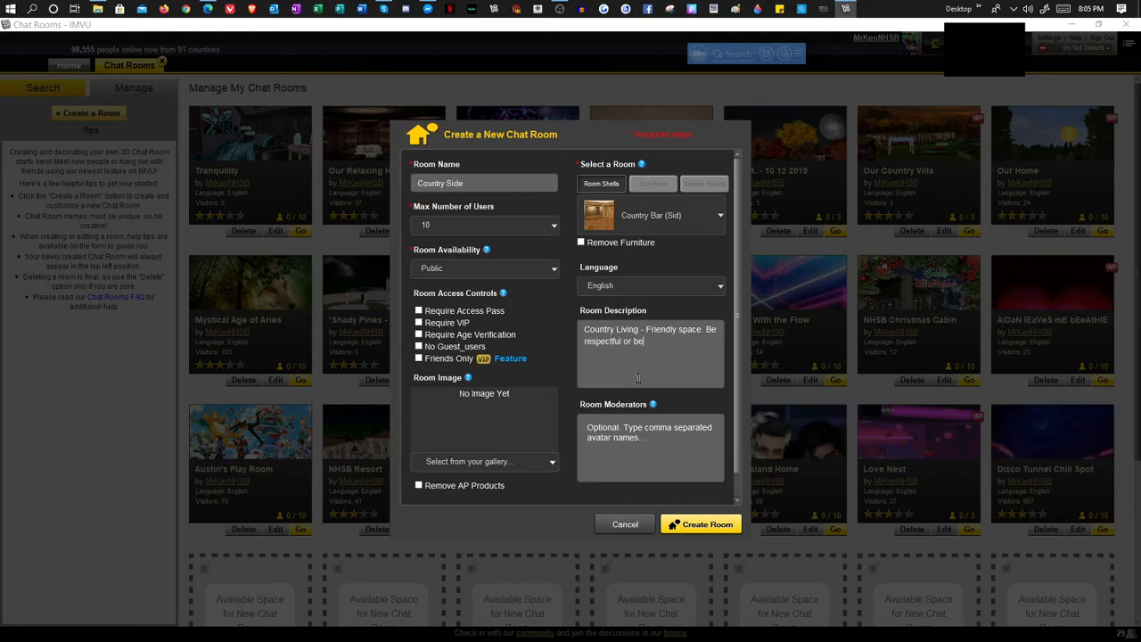
{"action": "type", "text": " booted. "}
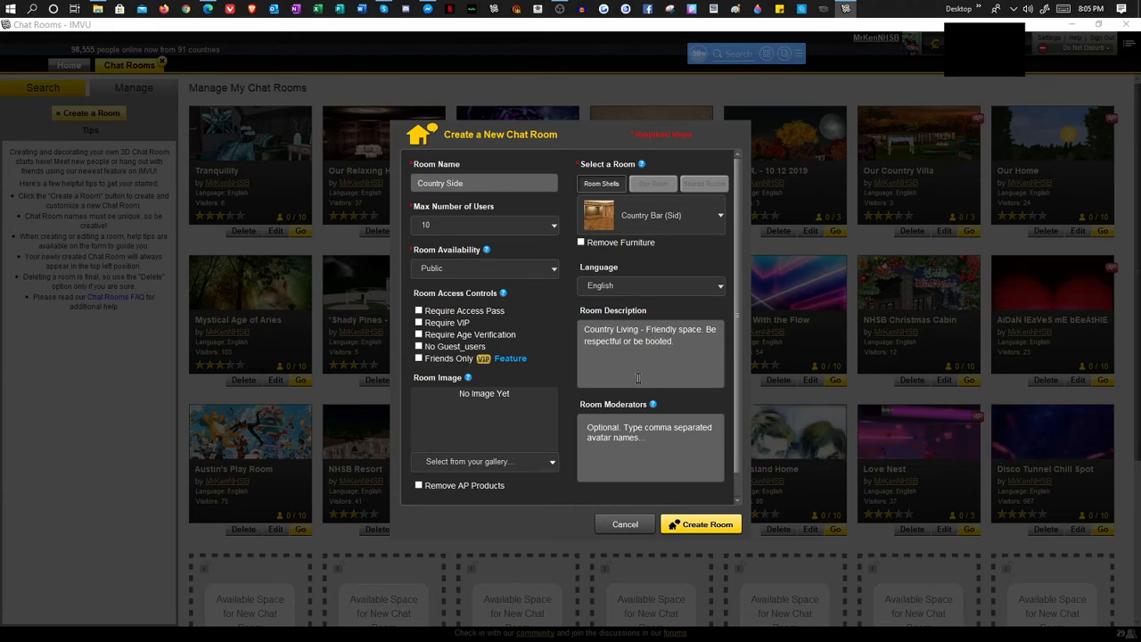
{"action": "type", "text": "Rate r"}
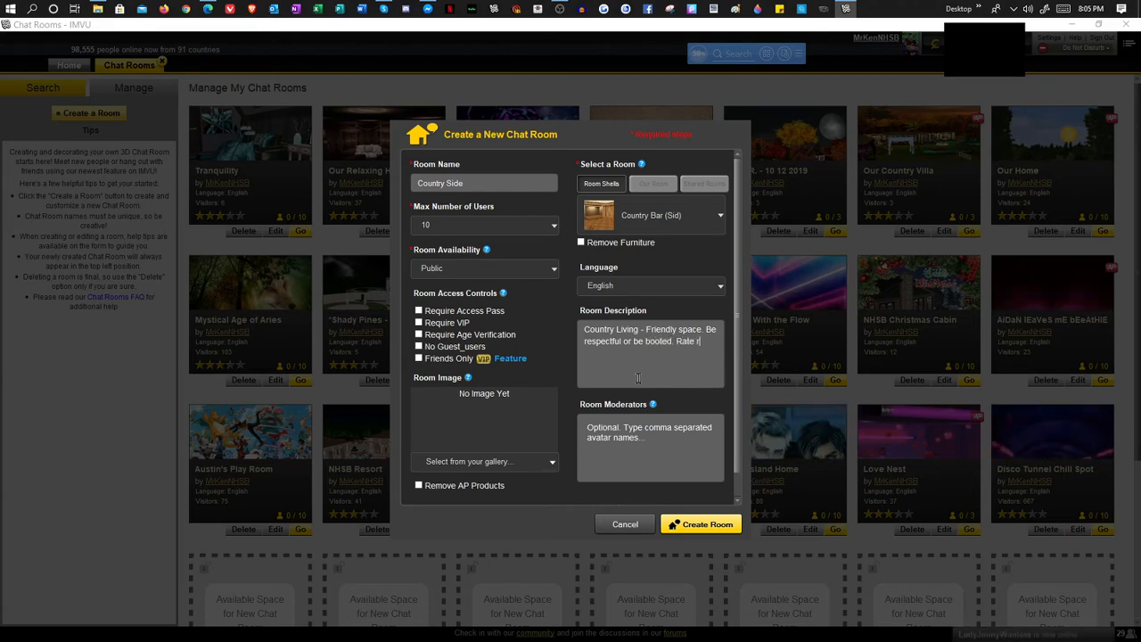
{"action": "type", "text": "oom enjoy "}
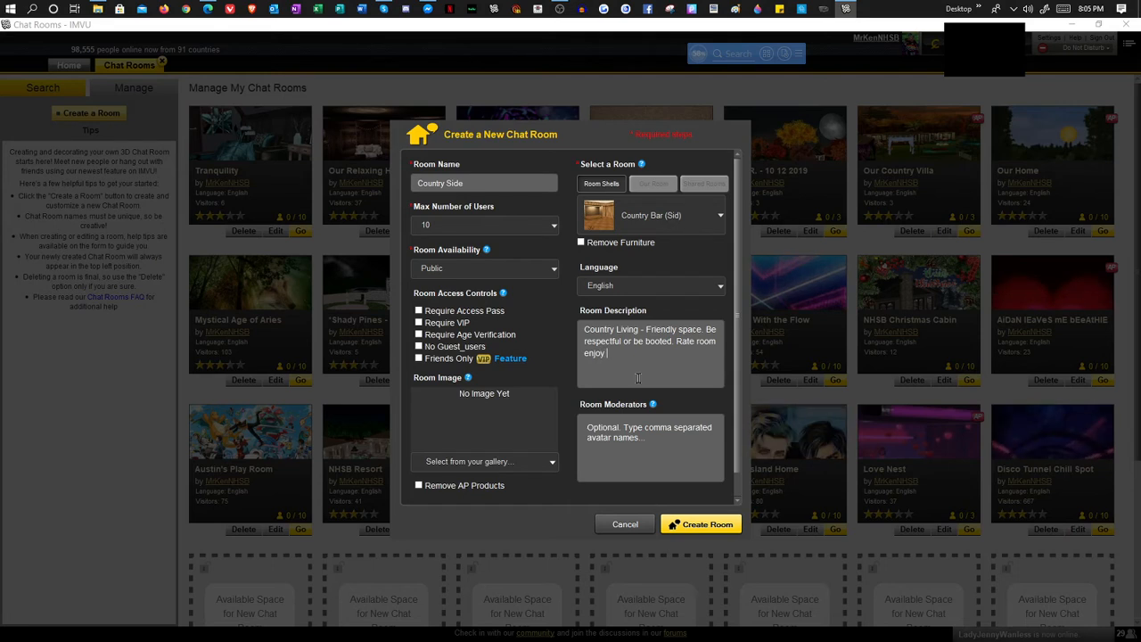
{"action": "type", "text": "your stay."}
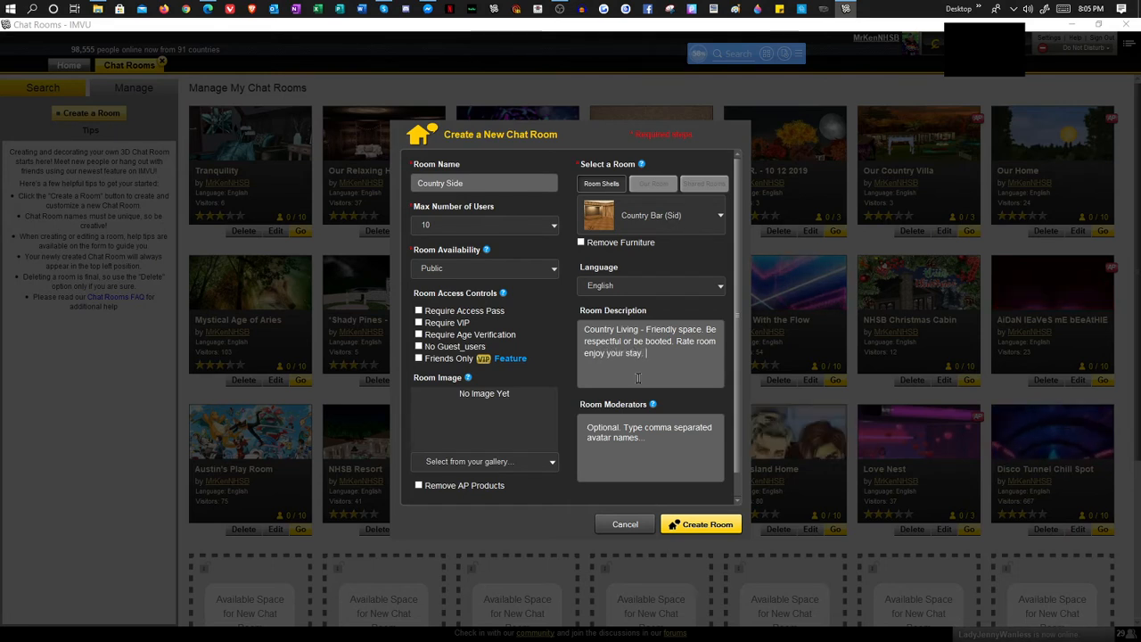
Leave a blank line in the room description and start a rules line with a row of dashes and "No BL No VB"
{"action": "key", "text": "Return"}
{"action": "key", "text": "Return"}
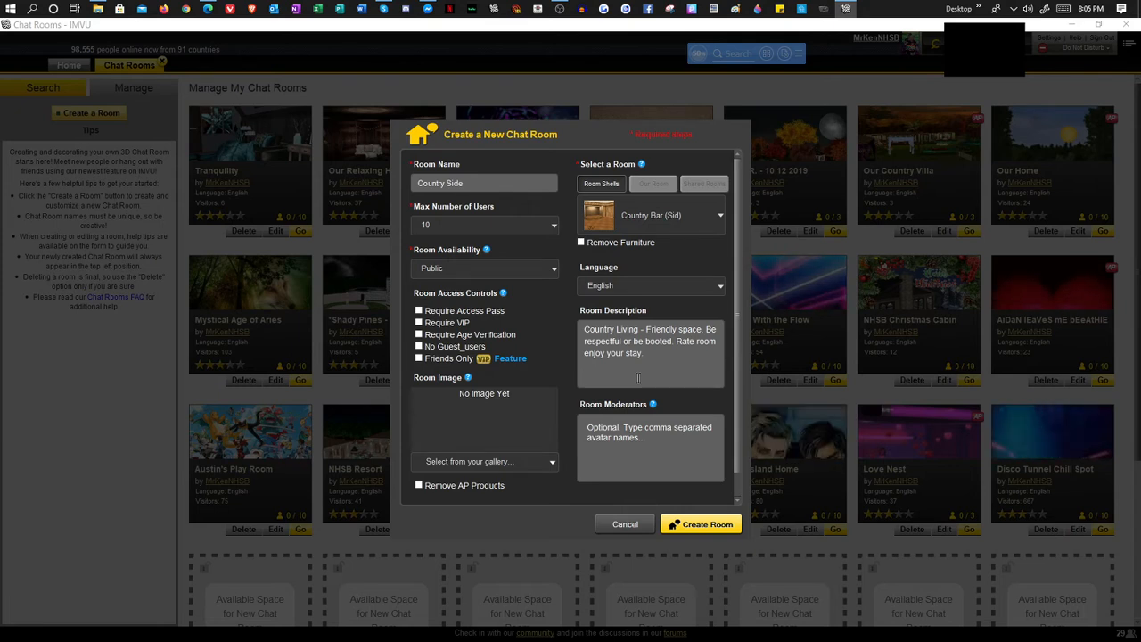
{"action": "type", "text": "-----N"}
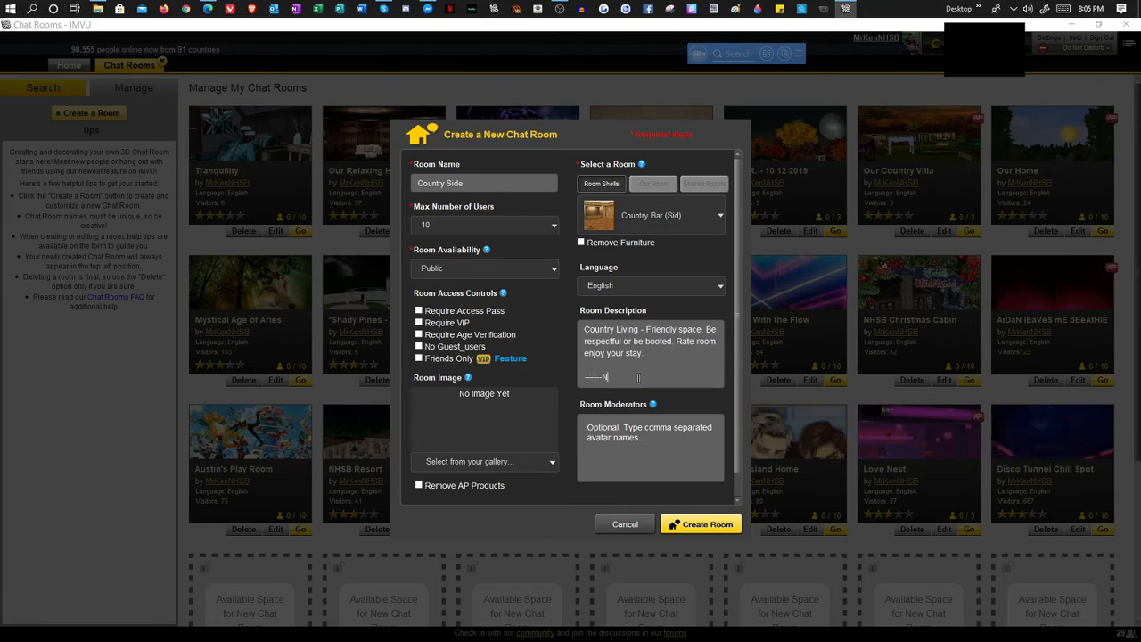
{"action": "type", "text": "o"}
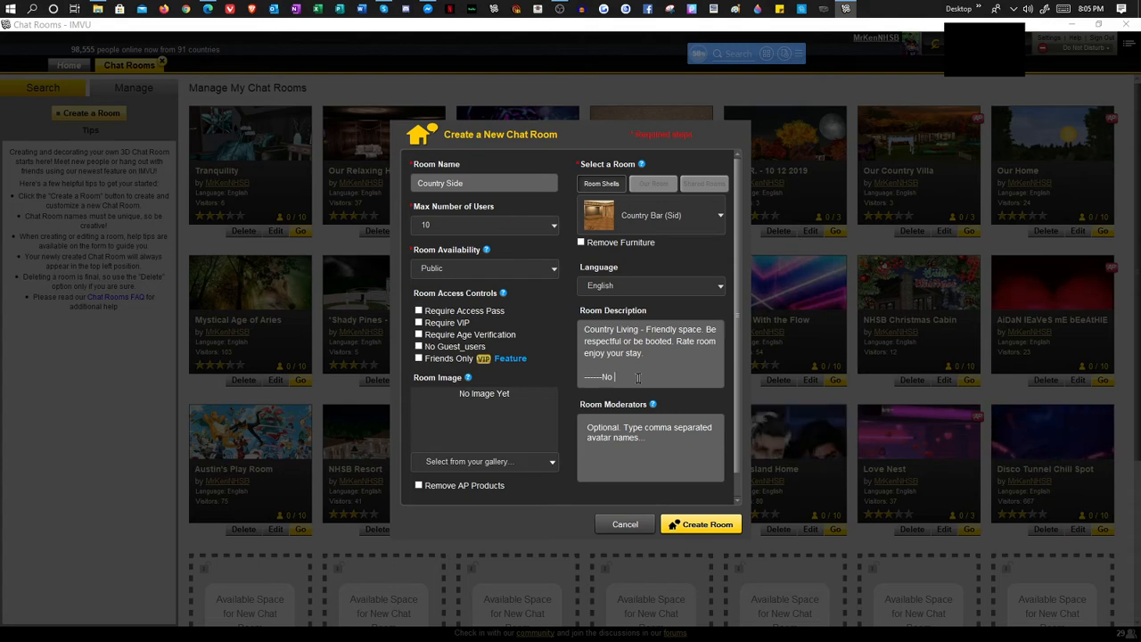
{"action": "type", "text": " BL n"}
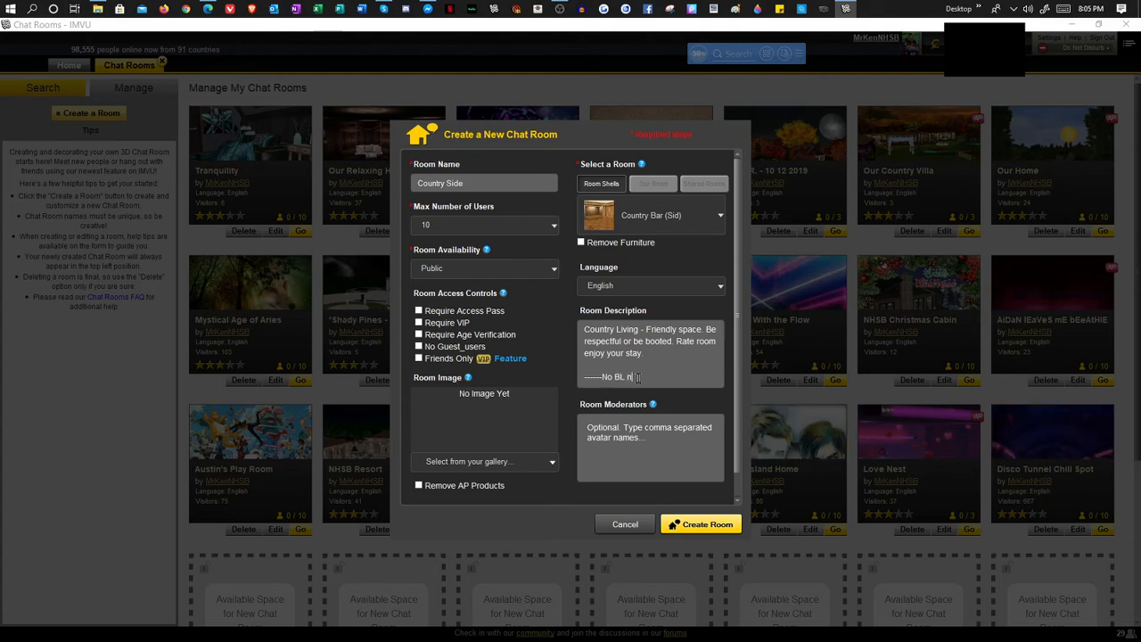
{"action": "key", "text": "BackSpace"}
{"action": "type", "text": "B"}
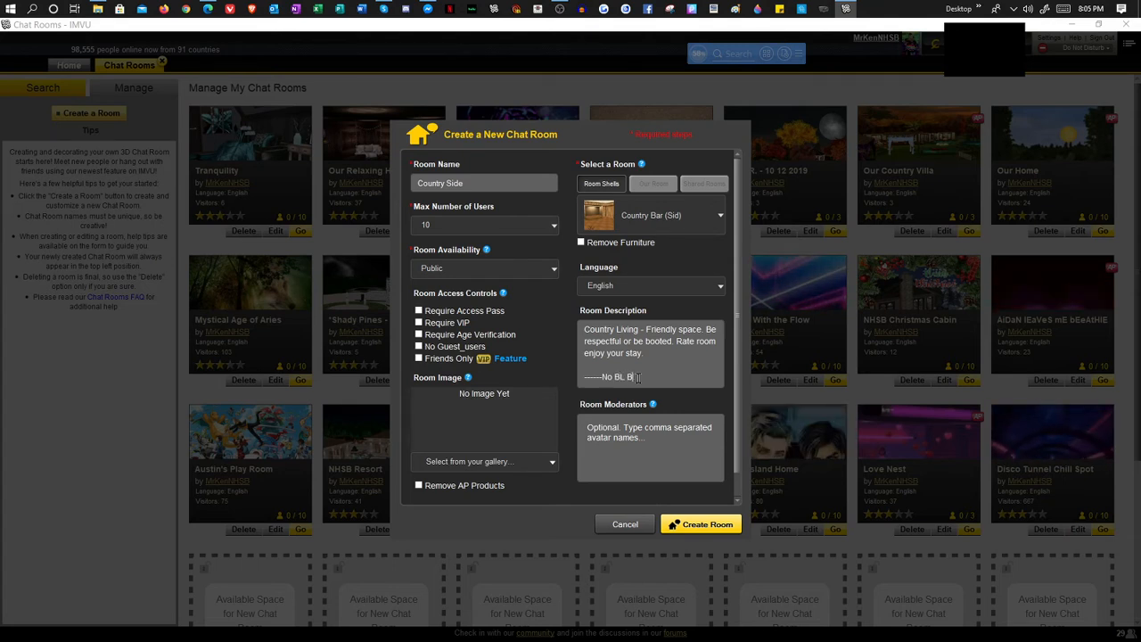
{"action": "key", "text": "BackSpace"}
{"action": "type", "text": "No"}
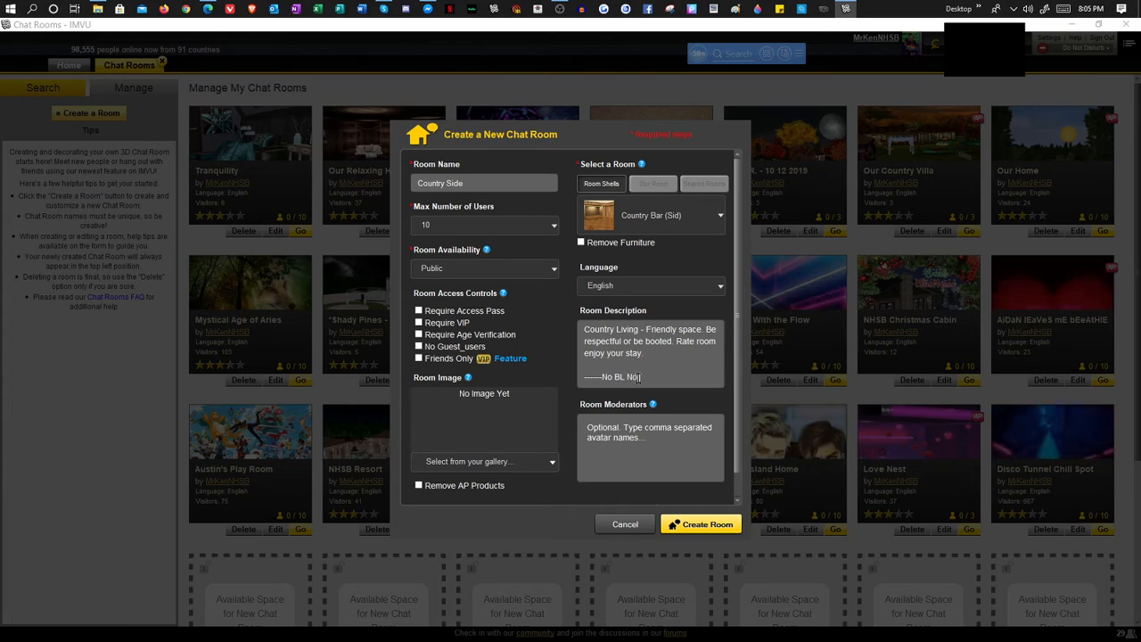
{"action": "type", "text": " VB BO"}
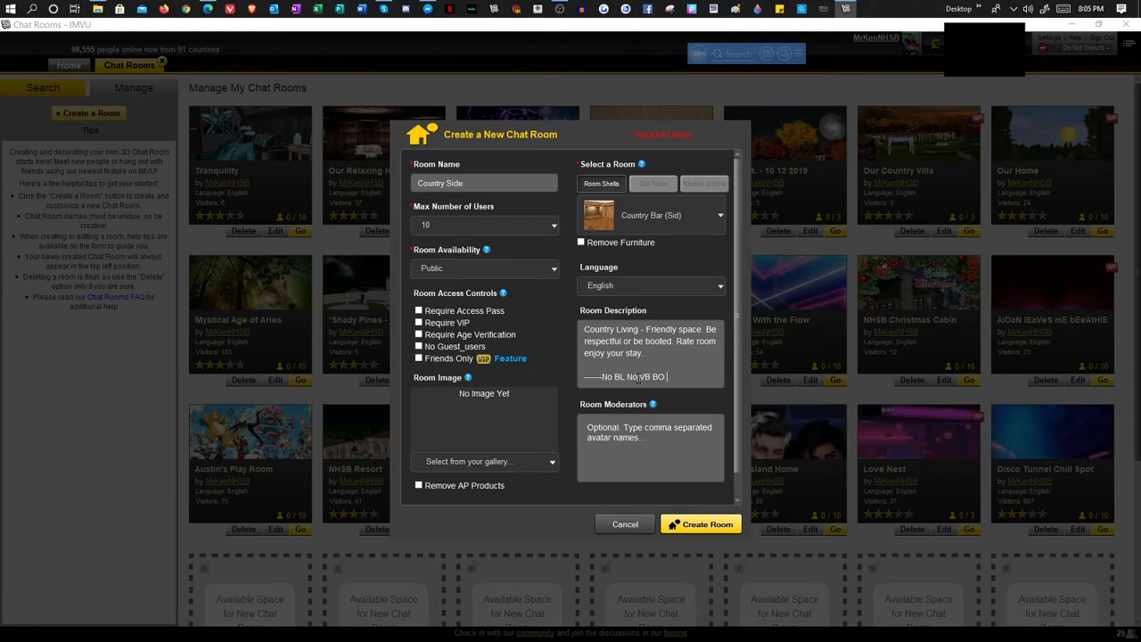
{"action": "key", "text": "BackSpace"}
{"action": "key", "text": "BackSpace"}
{"action": "key", "text": "BackSpace"}
Complete the rules line of the description with "No Wings" followed by a row of dots
{"action": "type", "text": "N"}
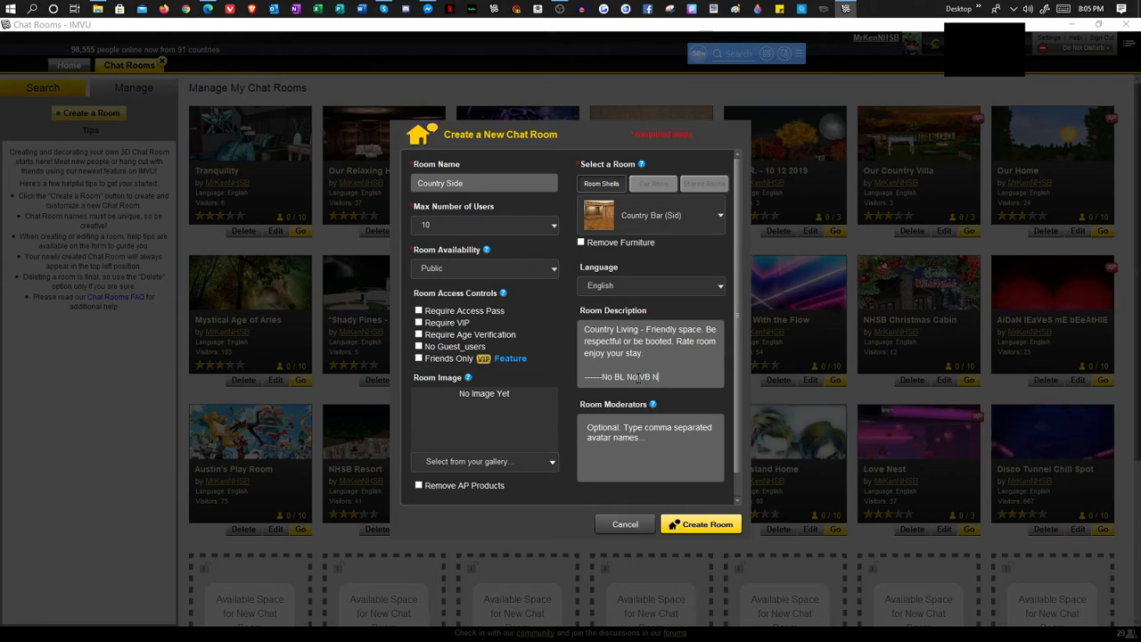
{"action": "type", "text": "o w"}
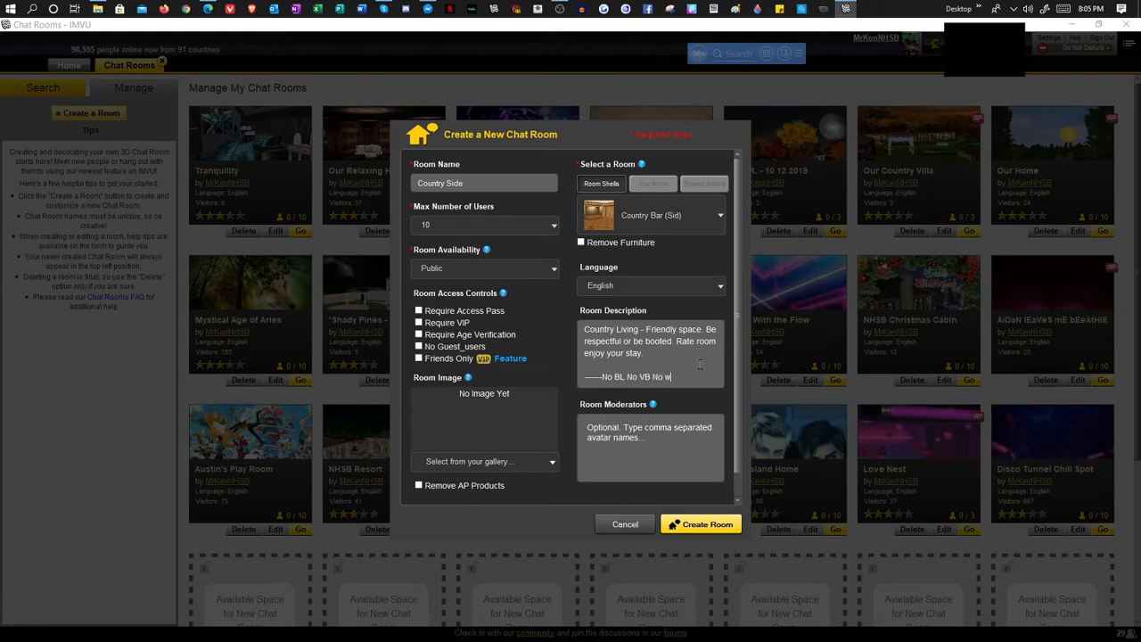
{"action": "type", "text": "W"}
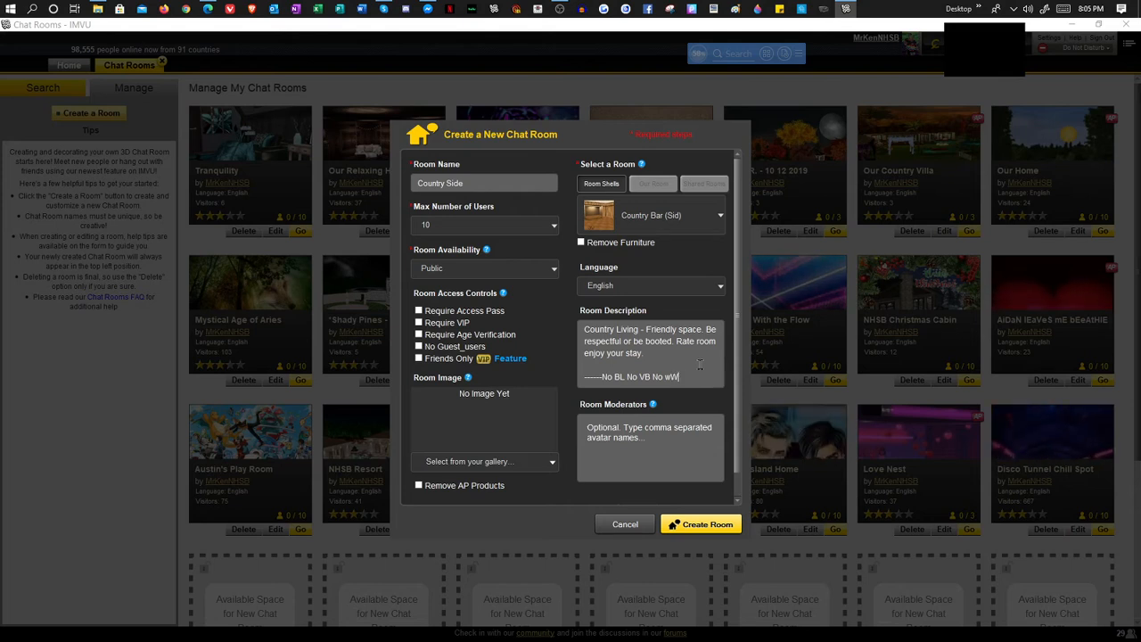
{"action": "key", "text": "BackSpace"}
{"action": "key", "text": "BackSpace"}
{"action": "type", "text": "Wings"}
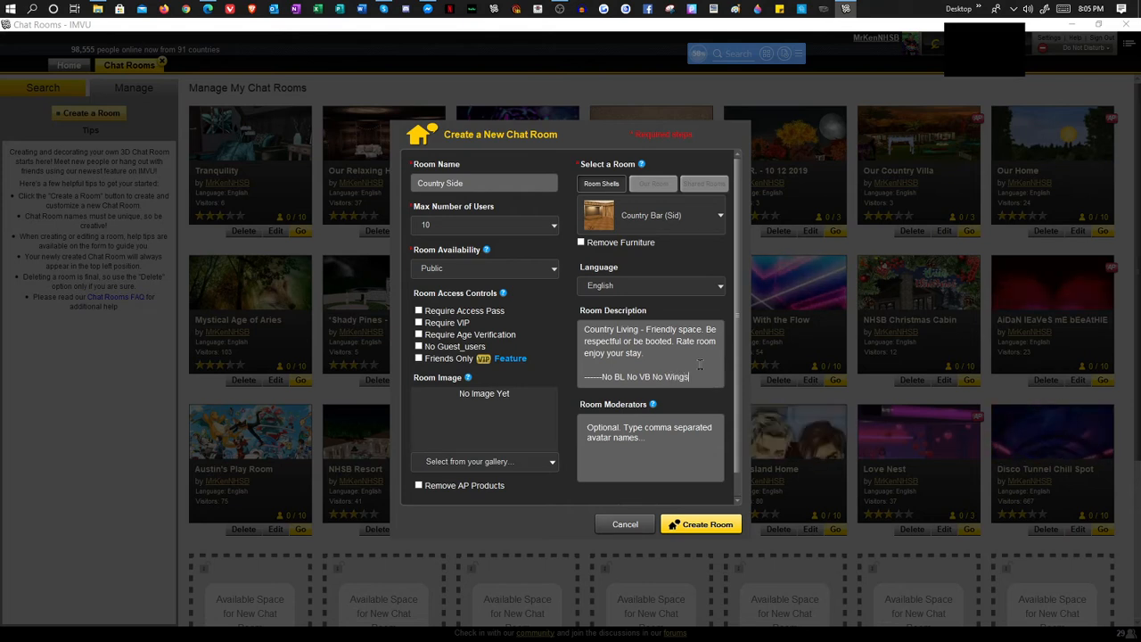
{"action": "type", "text": "....."}
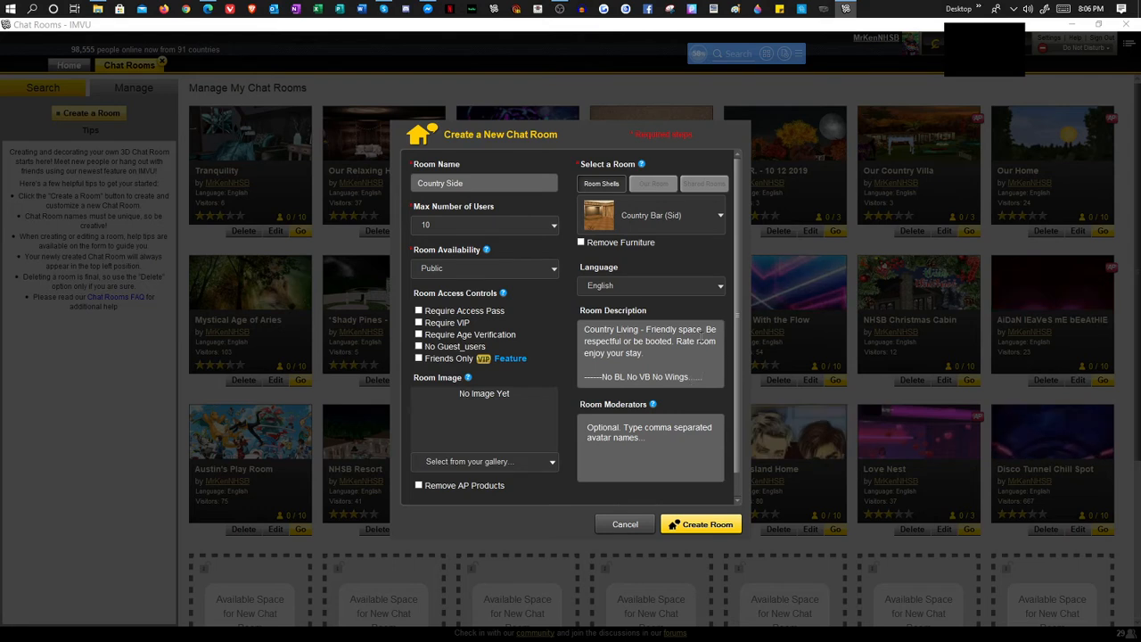
Enter the first moderator's avatar name followed by a comma in the room moderators list
{"action": "left_click", "coordinate": [680, 455]}
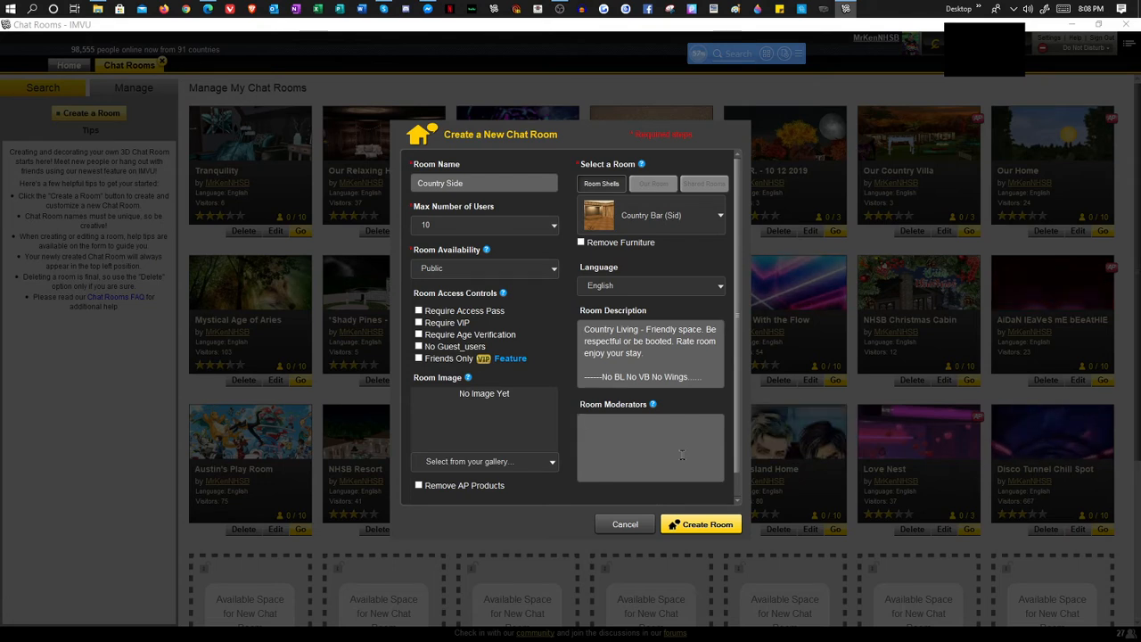
{"action": "type", "text": "S"}
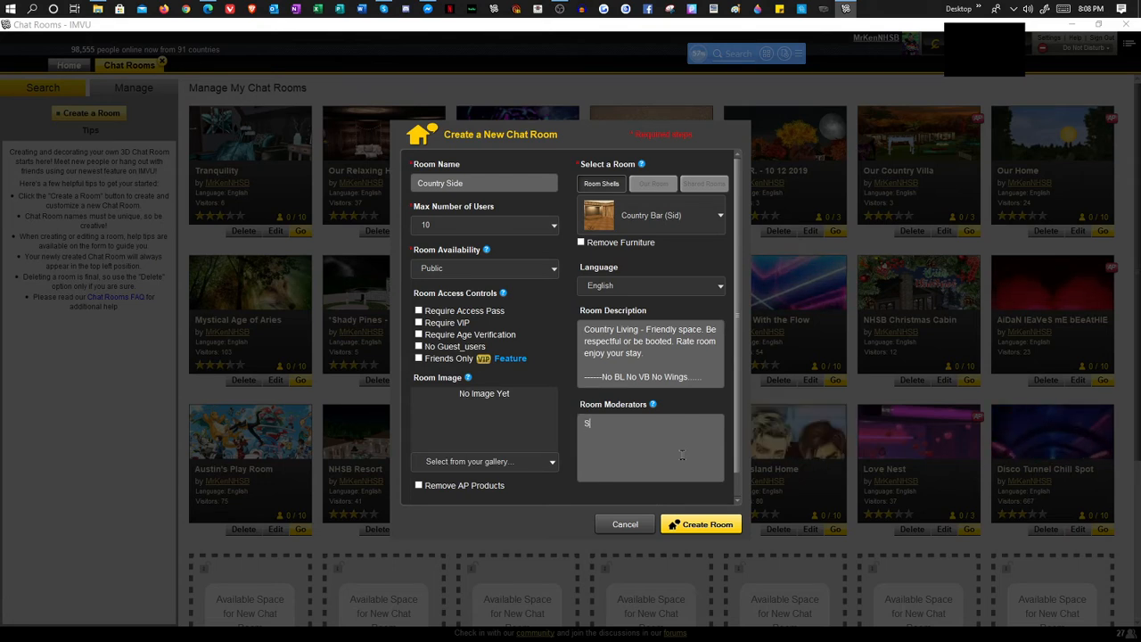
{"action": "type", "text": "tevieJoy,"}
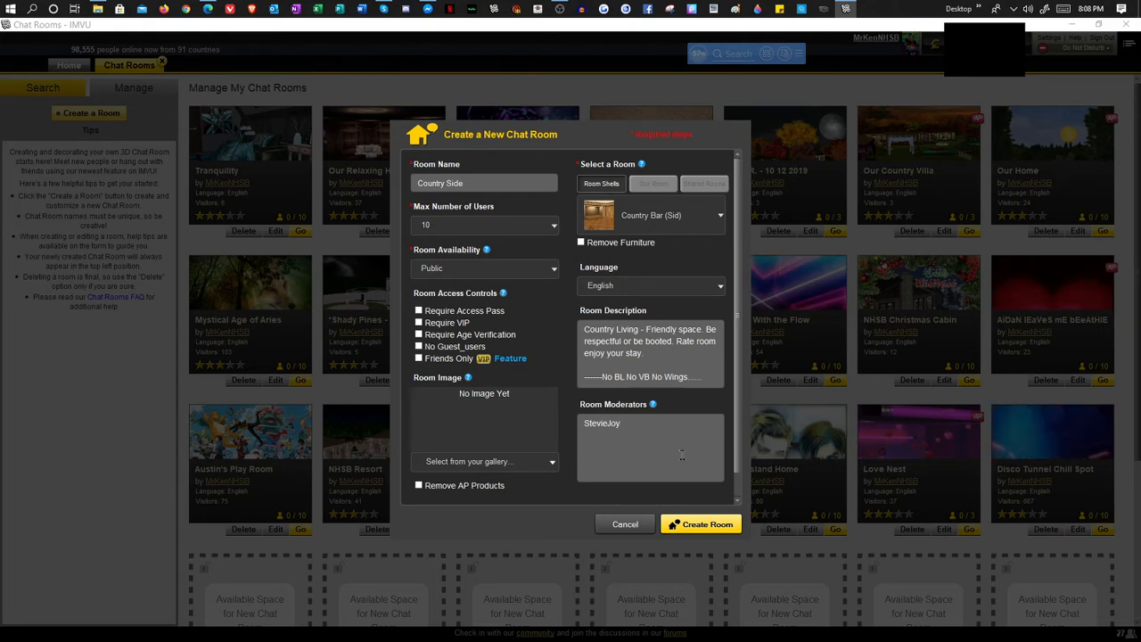
{"action": "key", "text": "BackSpace"}
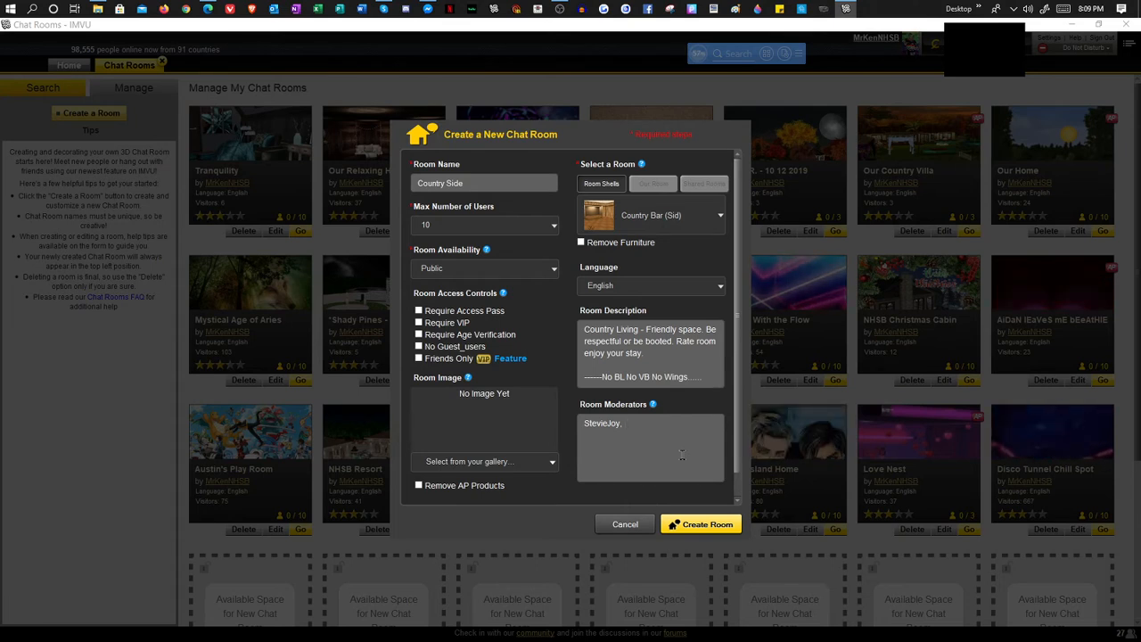
{"action": "key", "text": "BackSpace"}
{"action": "key", "text": "BackSpace"}
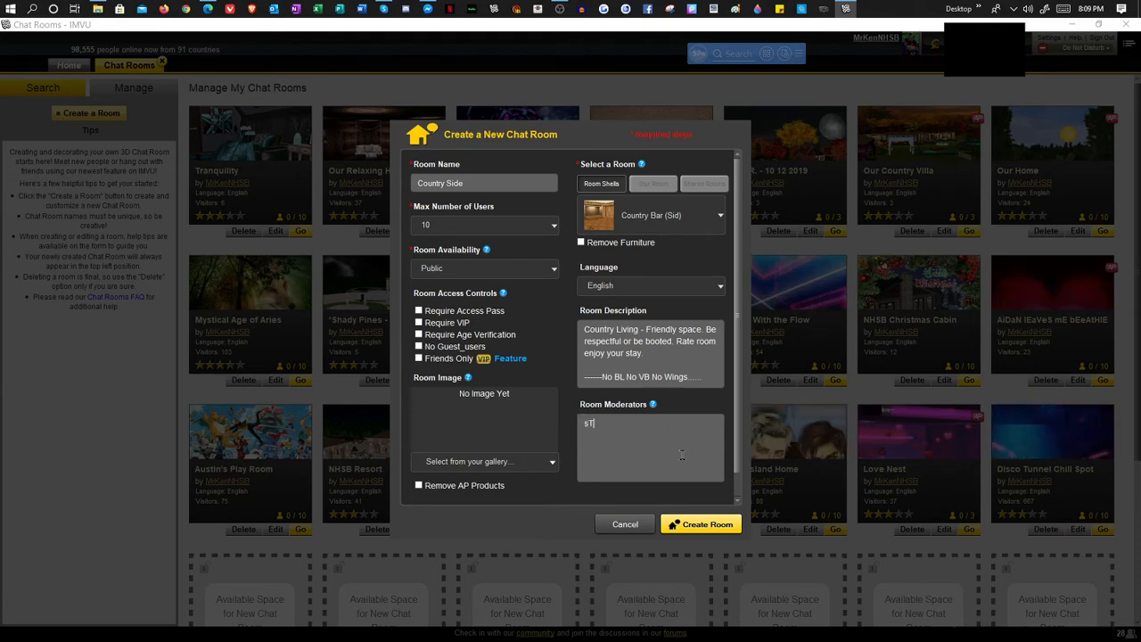
{"action": "type", "text": "EV"}
{"action": "type", "text": "e"}
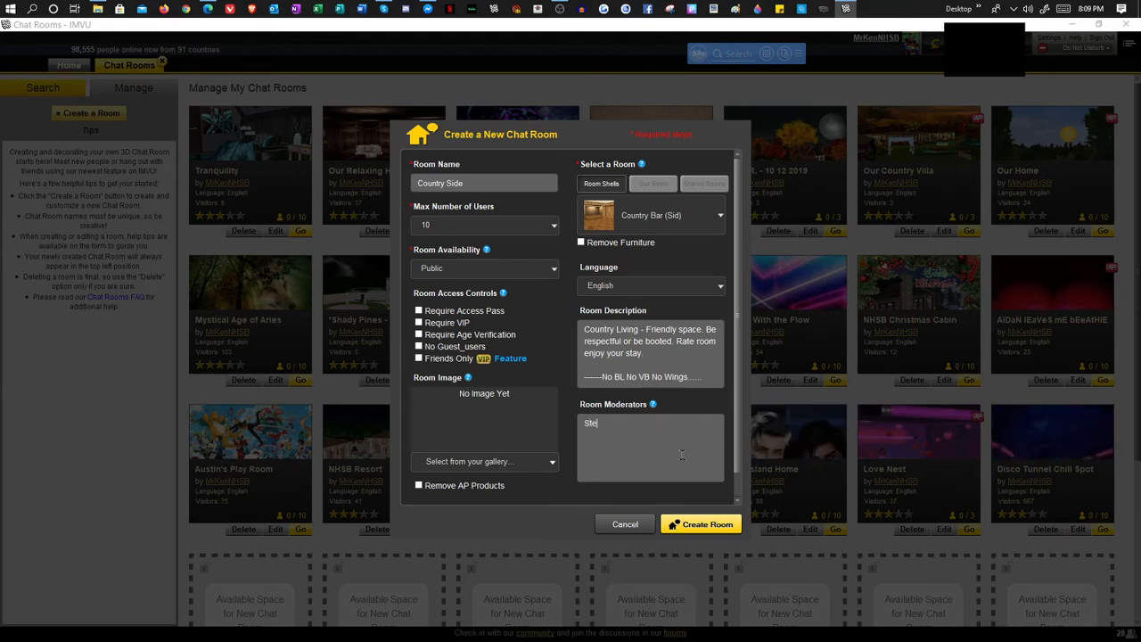
{"action": "type", "text": "vie"}
{"action": "type", "text": ","}
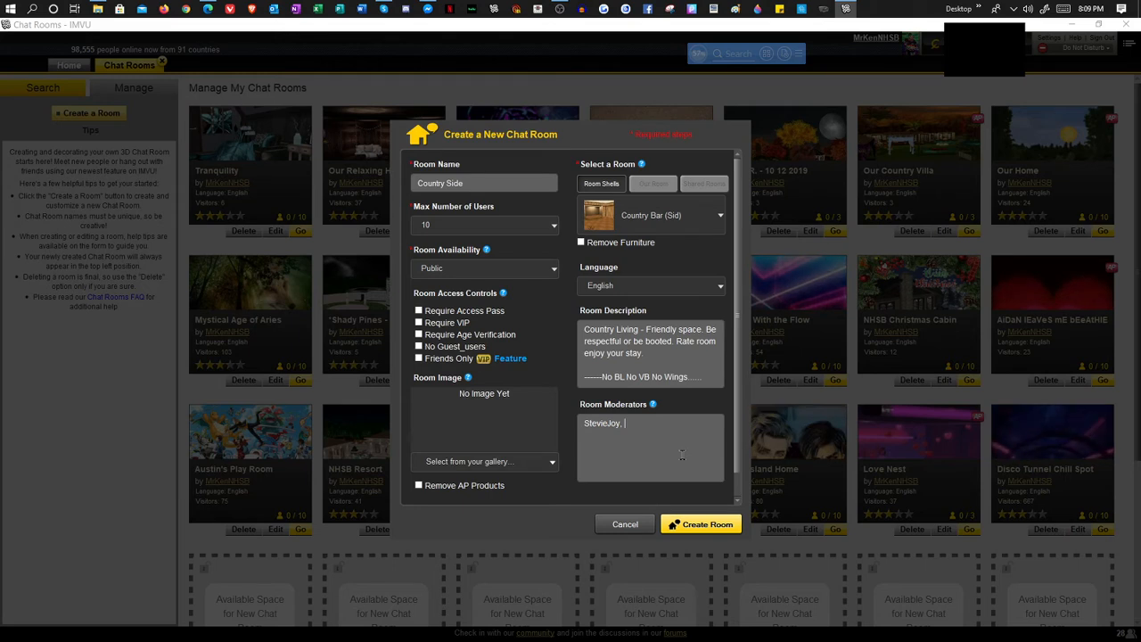
Add a second moderator's avatar name to the room moderators list, followed by a comma
{"action": "type", "text": " M"}
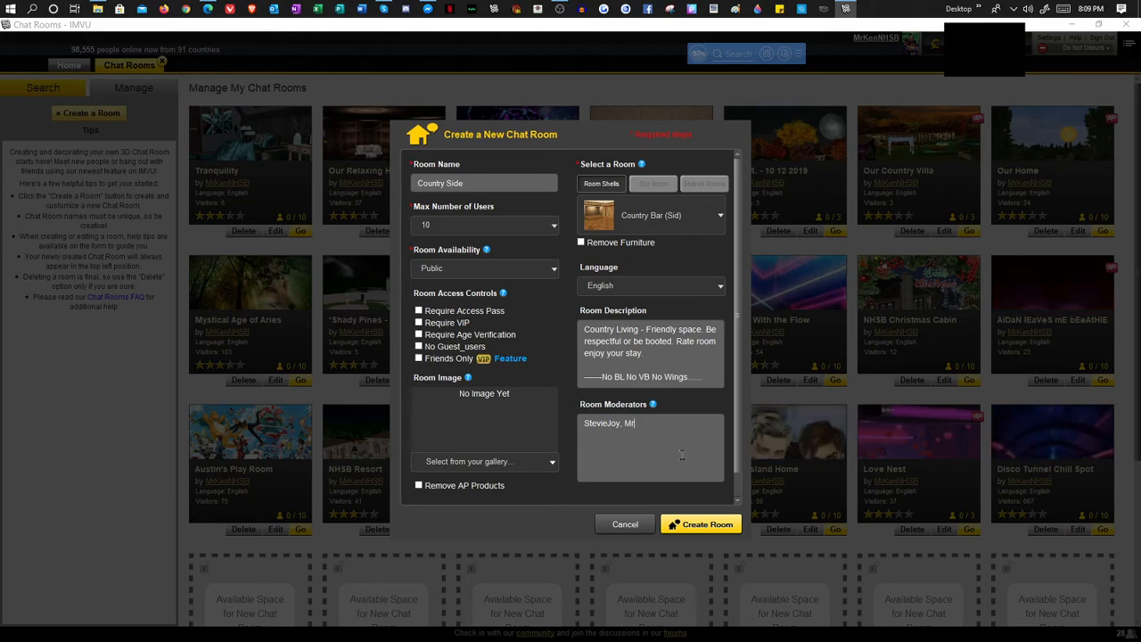
{"action": "type", "text": "r"}
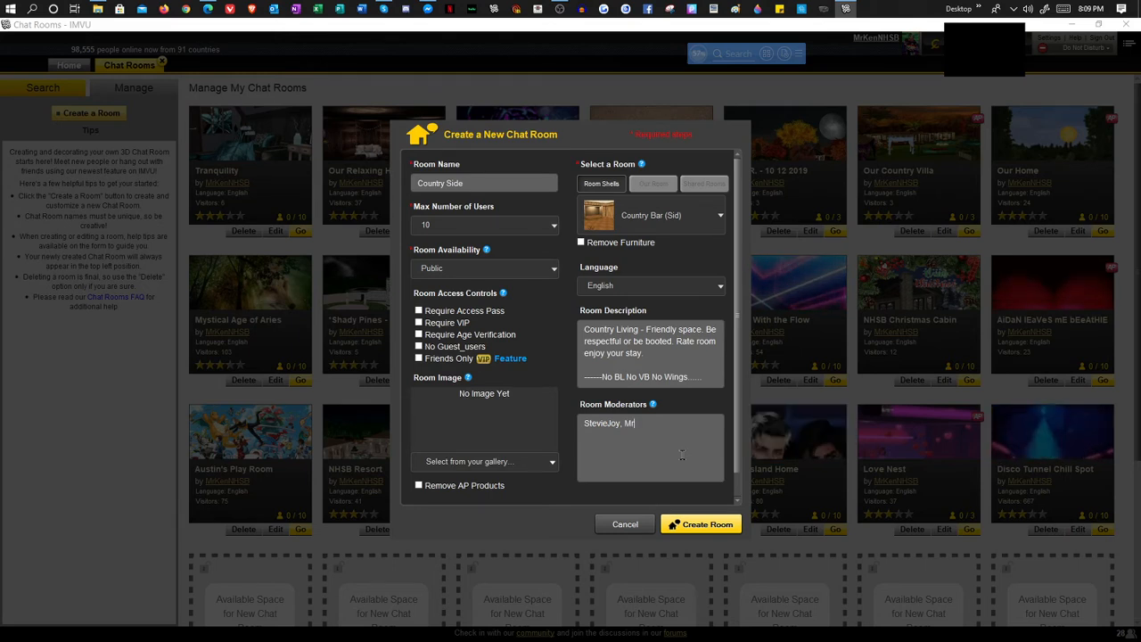
{"action": "type", "text": "PsyNhs"}
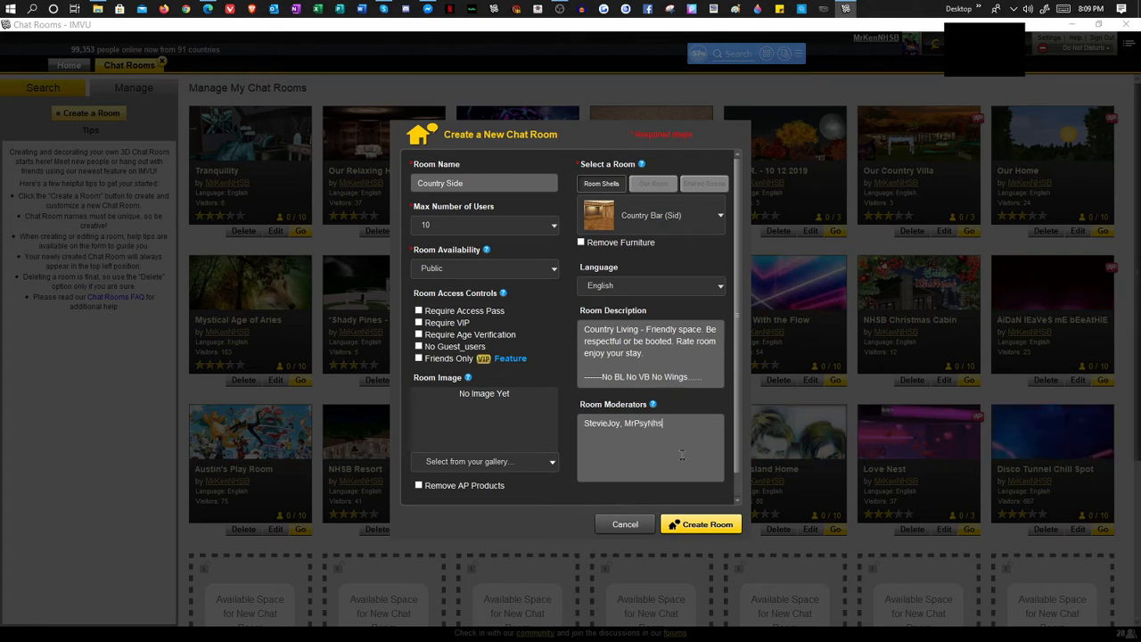
{"action": "key", "text": "BackSpace"}
{"action": "key", "text": "BackSpace"}
{"action": "key", "text": "BackSpace"}
{"action": "type", "text": "H"}
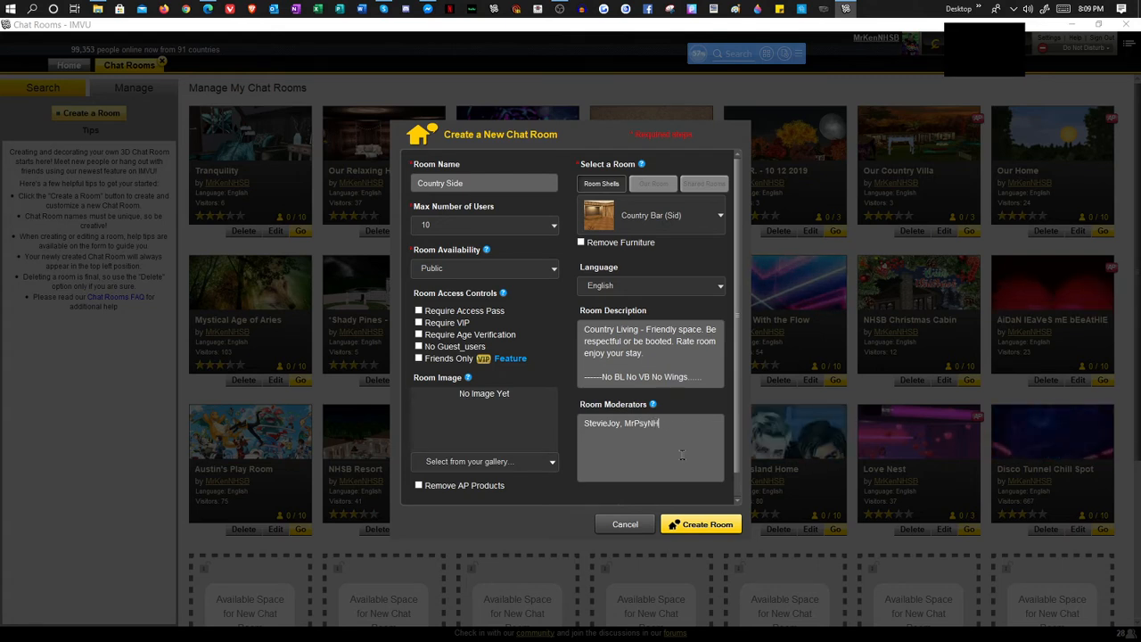
{"action": "type", "text": "SB, "}
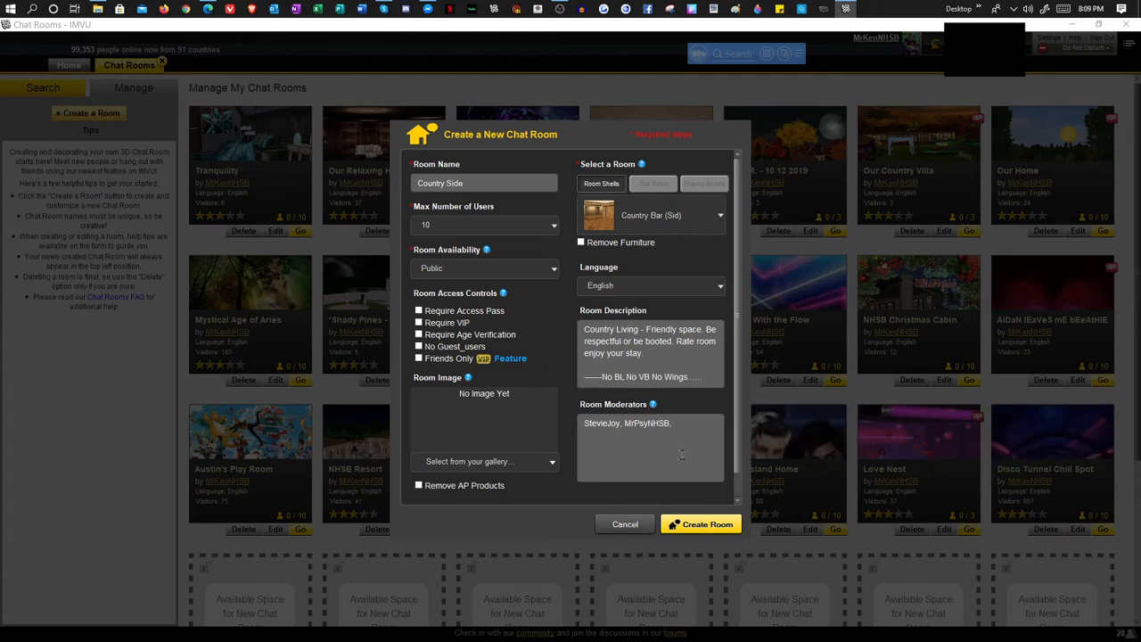
Add the room owner's avatar name as the third moderator, followed by a comma
{"action": "type", "text": "MrPs"}
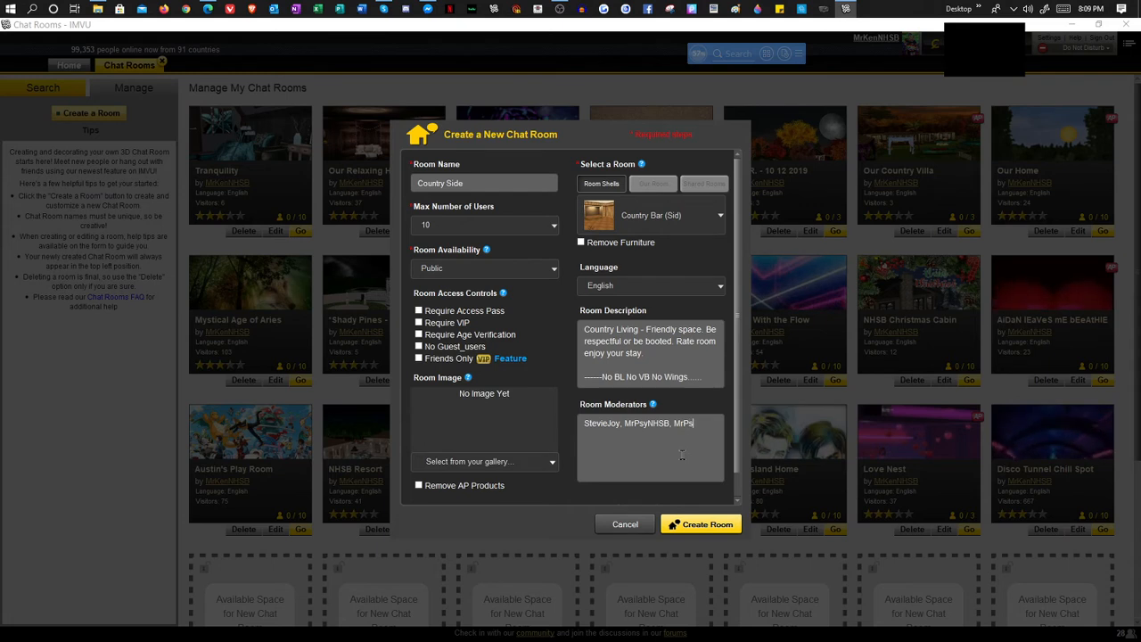
{"action": "key", "text": "BackSpace"}
{"action": "key", "text": "BackSpace"}
{"action": "type", "text": "KenNHS"}
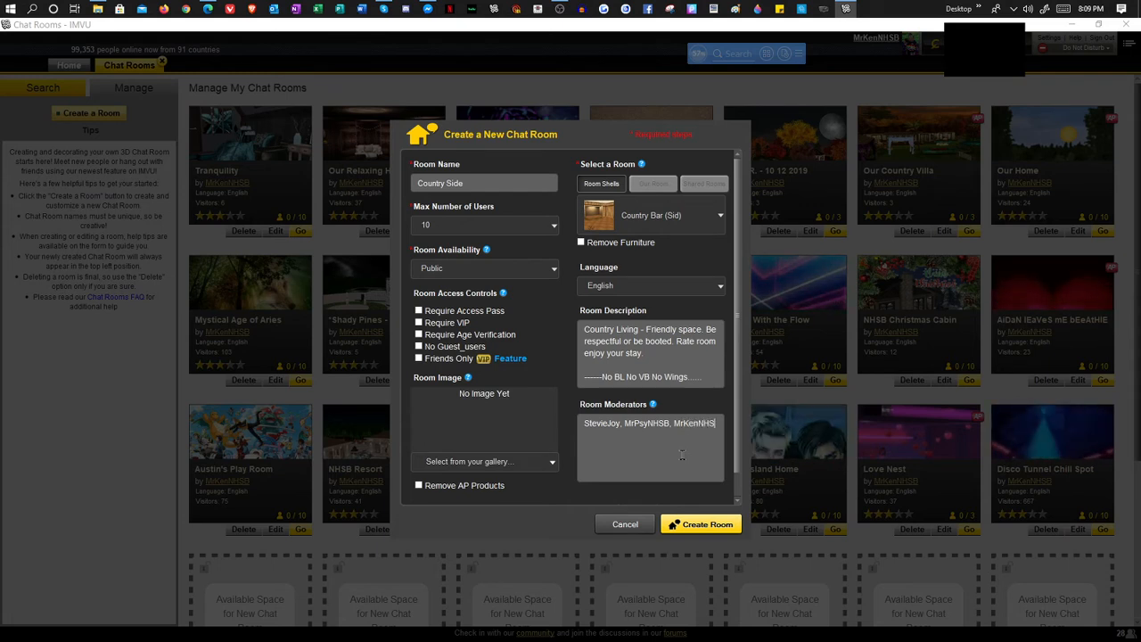
{"action": "type", "text": "B"}
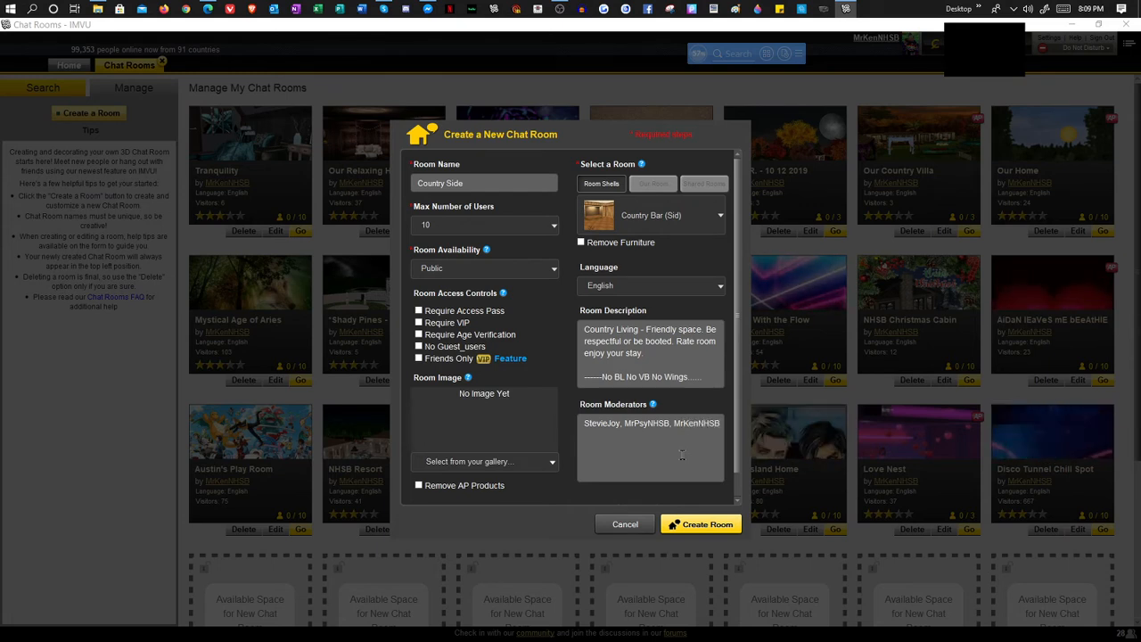
{"action": "type", "text": ","}
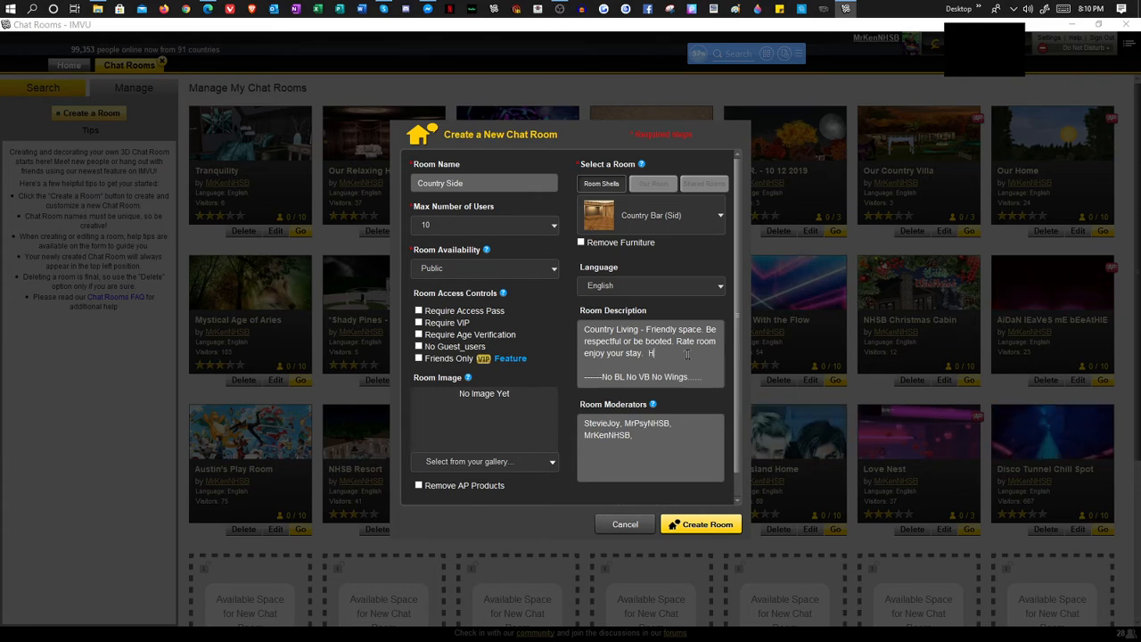
Add "Hey you" after "enjoy your stay." in the room description and clear the room moderators list
{"action": "type", "text": "Hey you"}
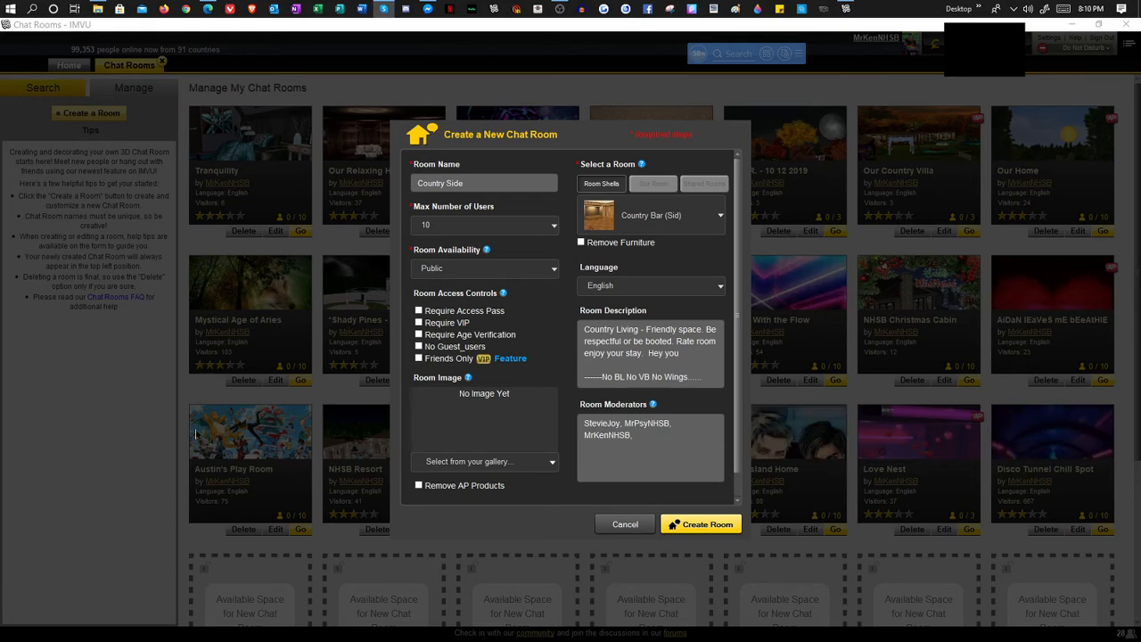
{"action": "left_click_drag", "start_coordinate": [686, 448], "coordinate": [503, 395]}
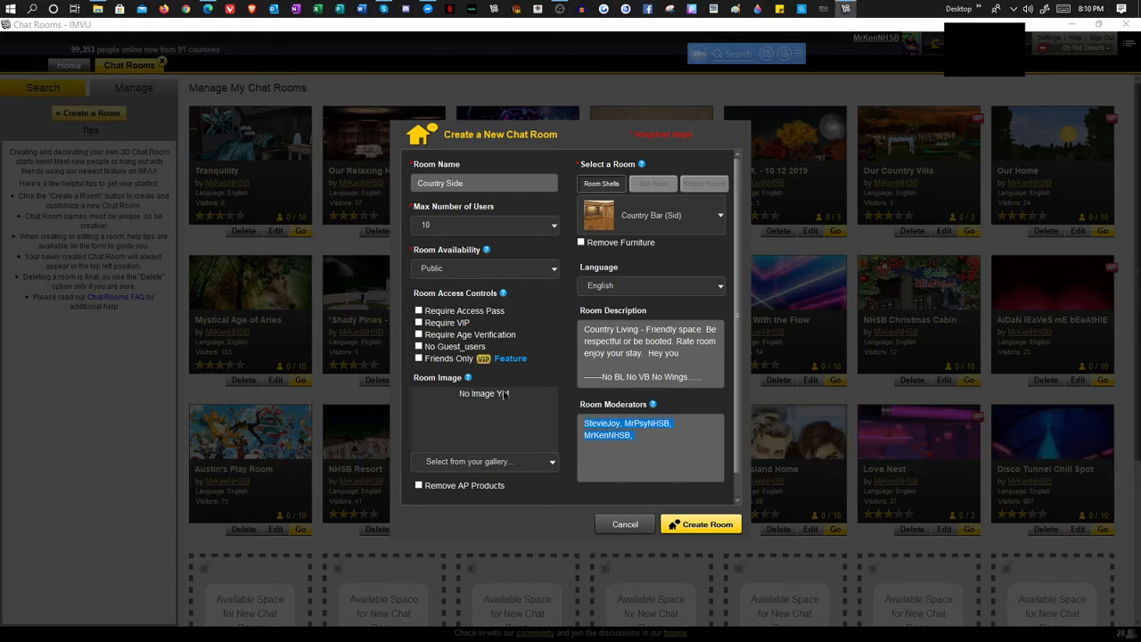
{"action": "key", "text": "BackSpace"}
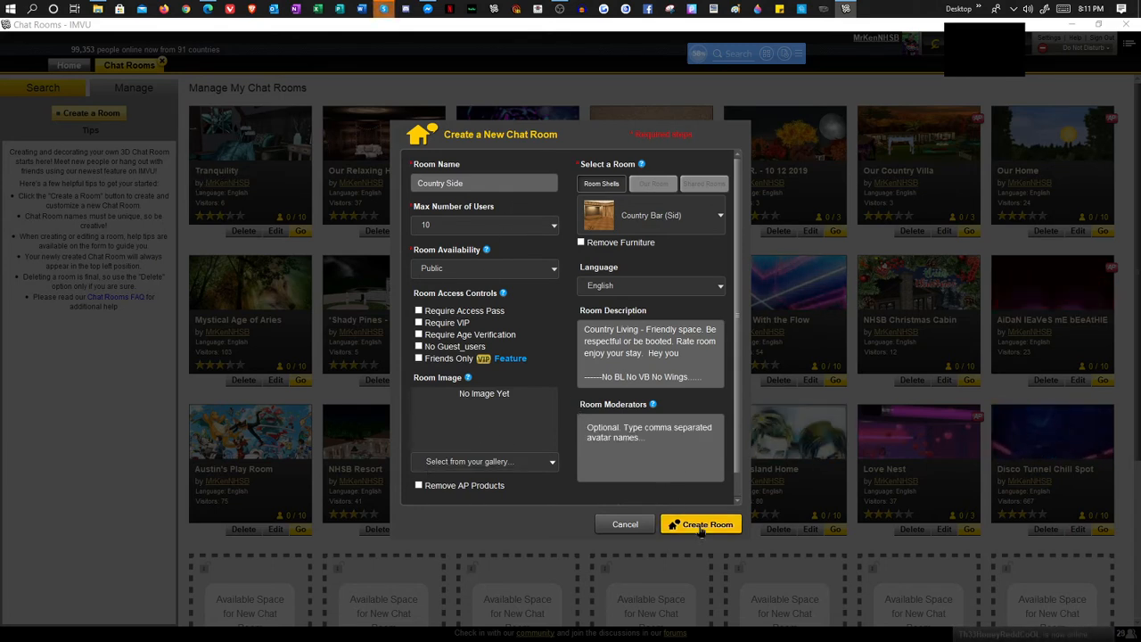
Create the Country Side room and look over the list of managed chat rooms
{"action": "left_click", "coordinate": [701, 527]}
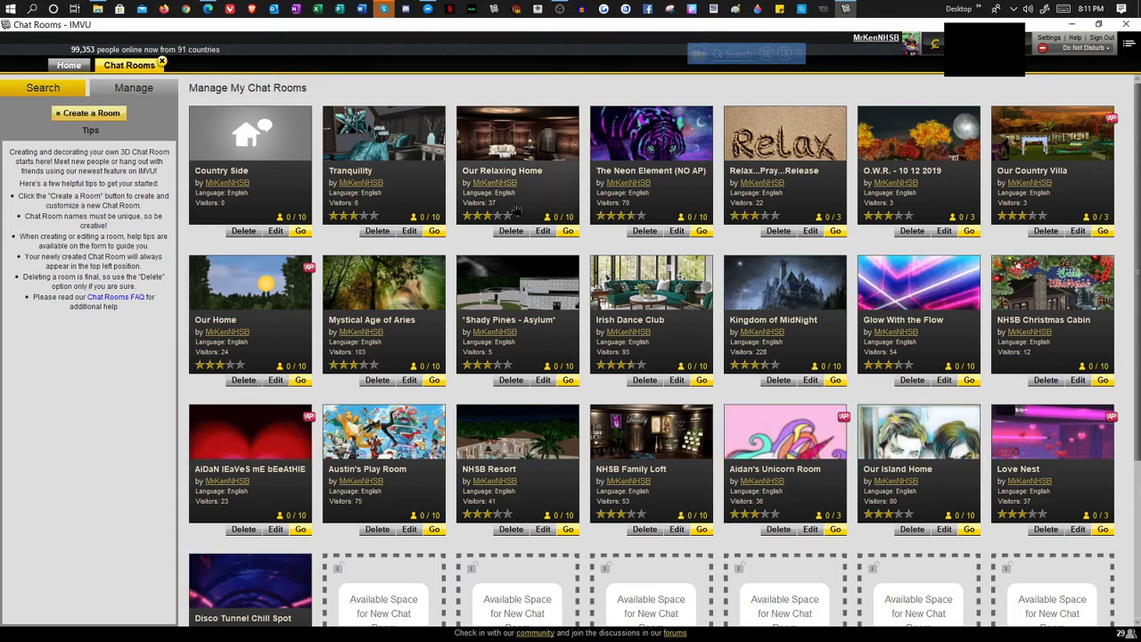
{"action": "scroll", "coordinate": [455, 339], "scroll_direction": "down", "scroll_amount": 1}
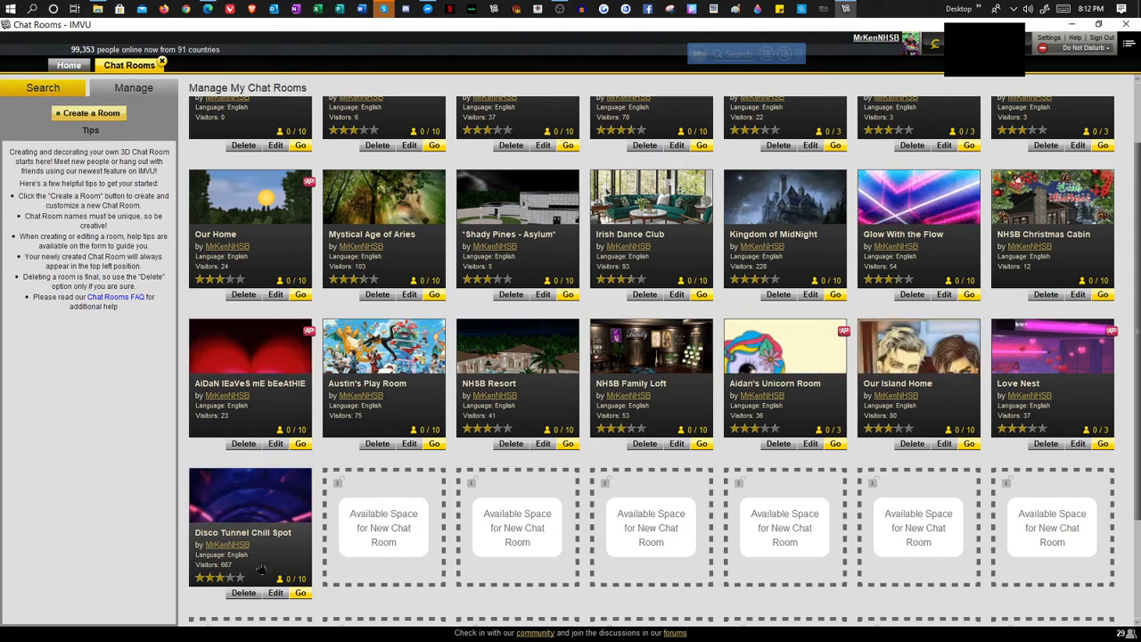
{"action": "scroll", "coordinate": [283, 560], "scroll_direction": "up", "scroll_amount": 1}
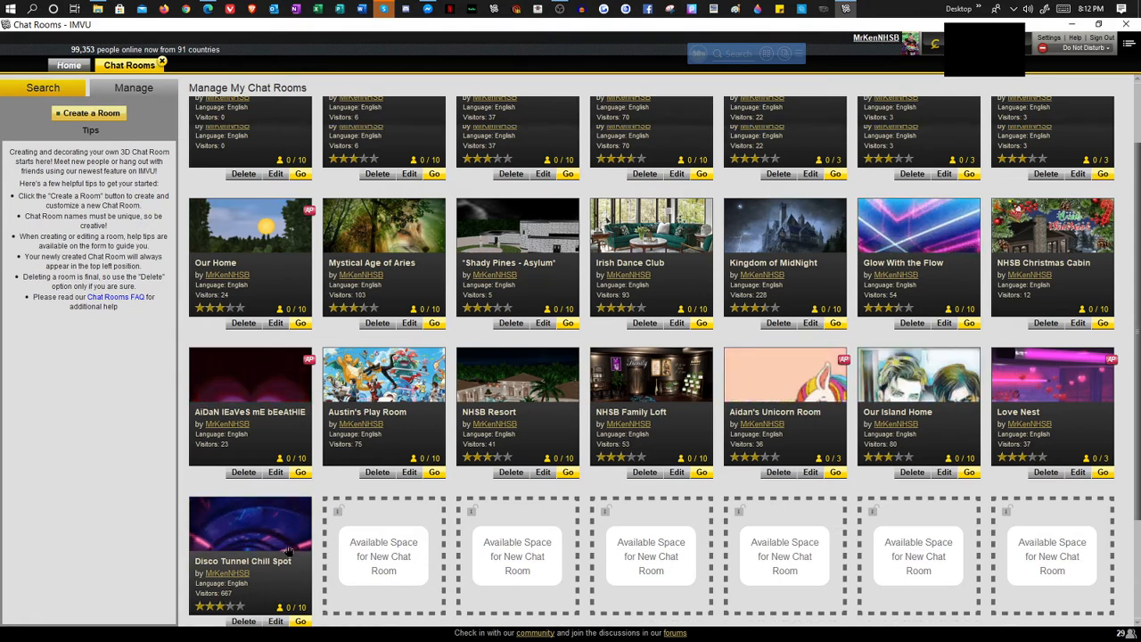
{"action": "scroll", "coordinate": [288, 551], "scroll_direction": "up", "scroll_amount": 2}
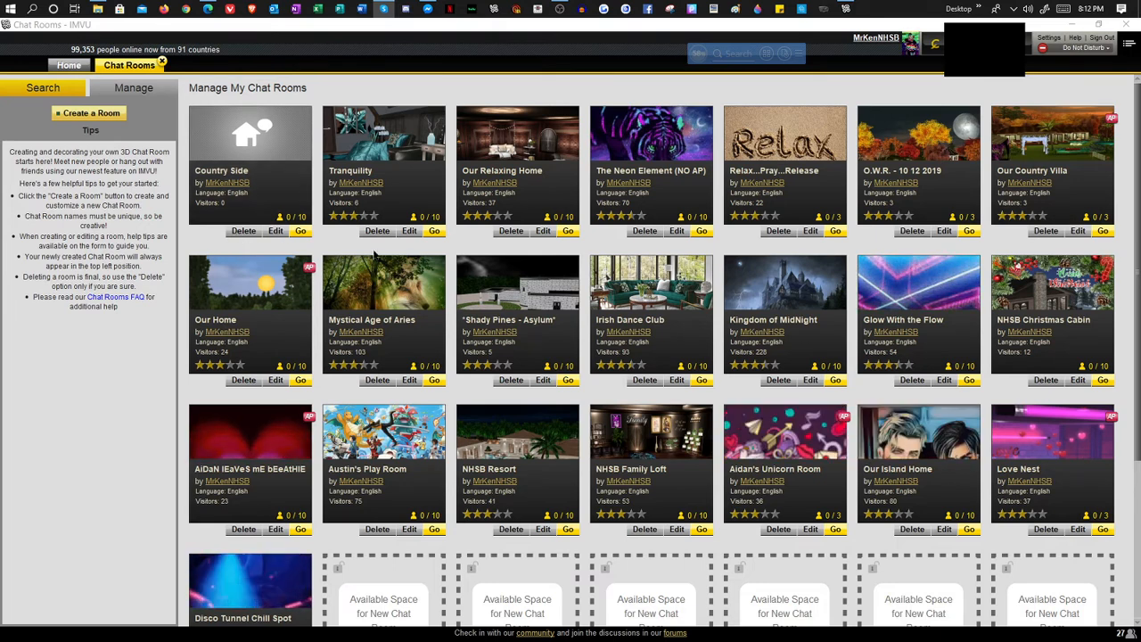
Open the Country Side room's settings for editing and select its full room URL
{"action": "left_click", "coordinate": [277, 232]}
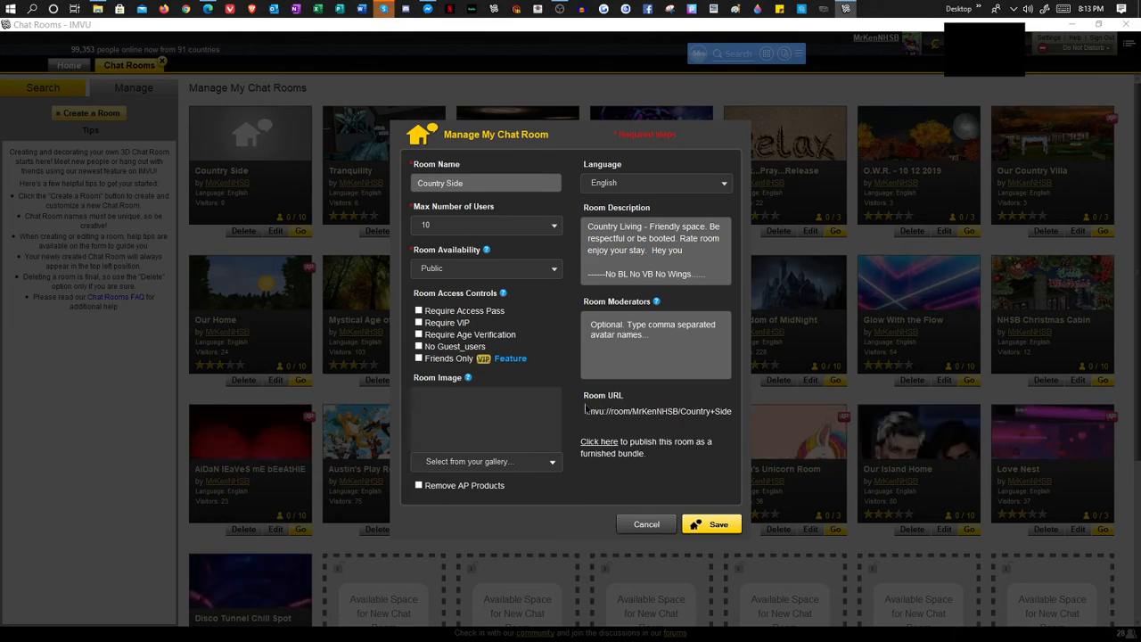
{"action": "triple_click", "coordinate": [587, 413]}
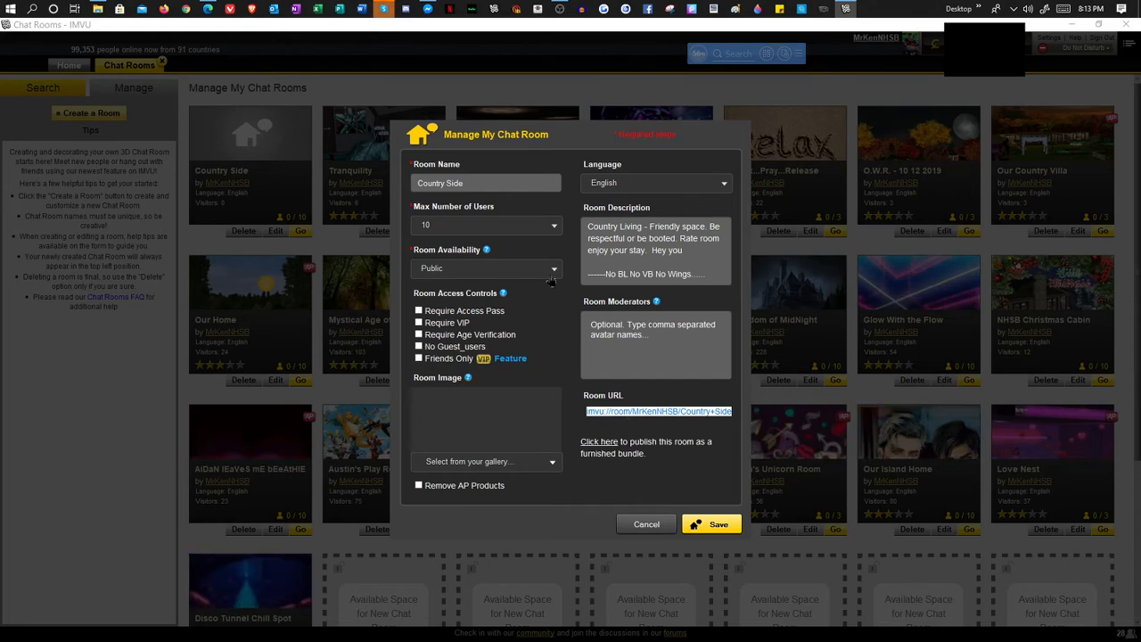
Set the Country Side room's availability to Open and save the room settings
{"action": "left_click", "coordinate": [553, 272]}
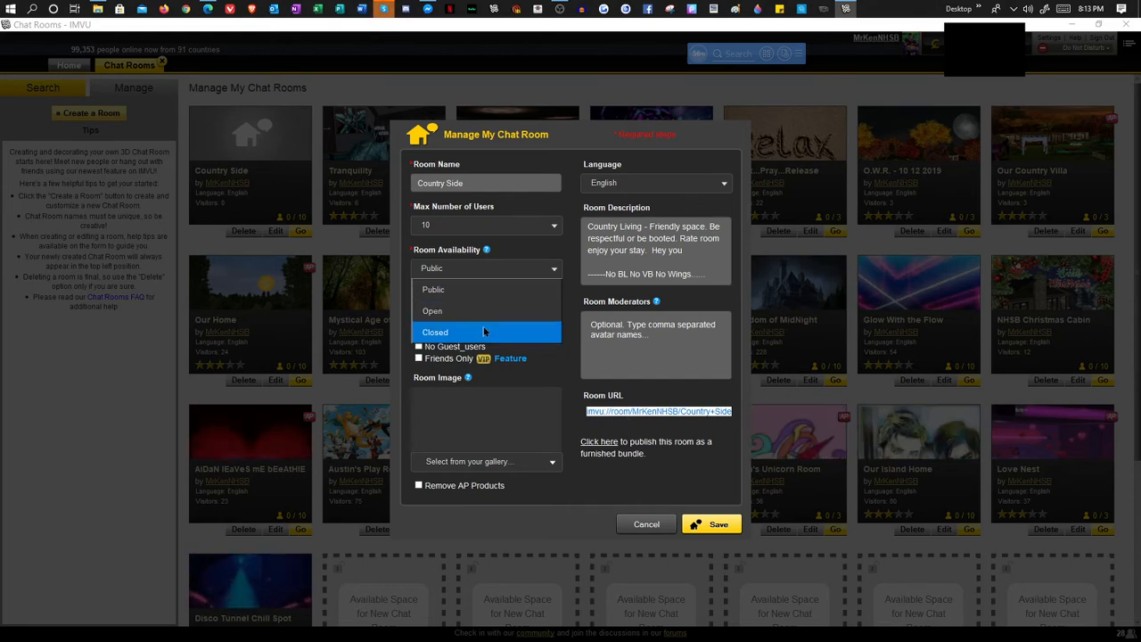
{"action": "left_click", "coordinate": [433, 312]}
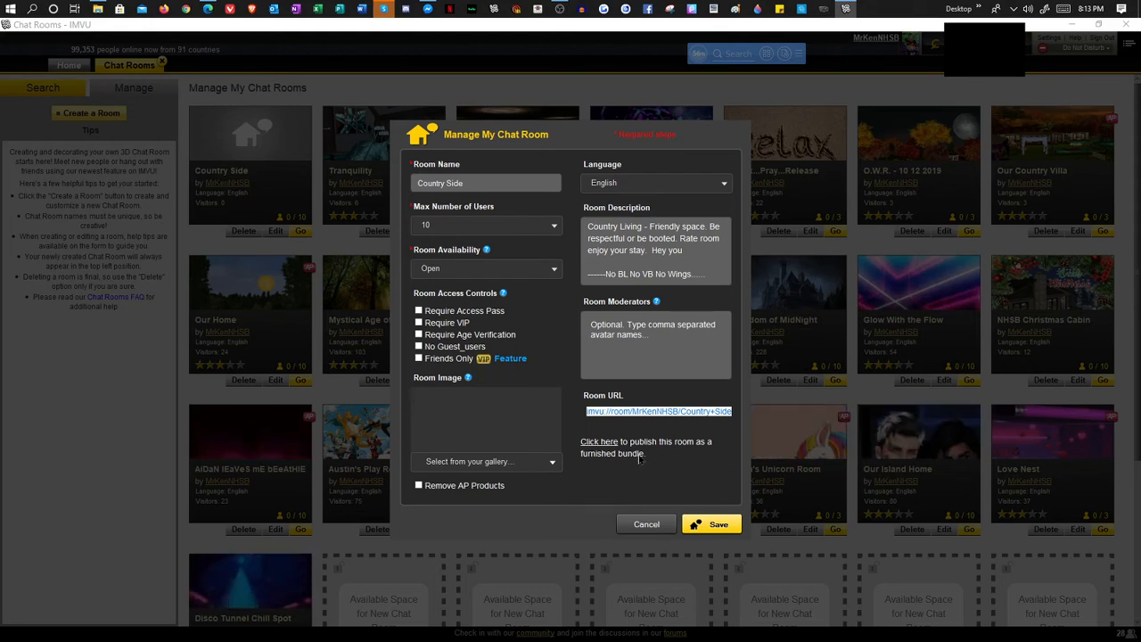
{"action": "left_click", "coordinate": [716, 526]}
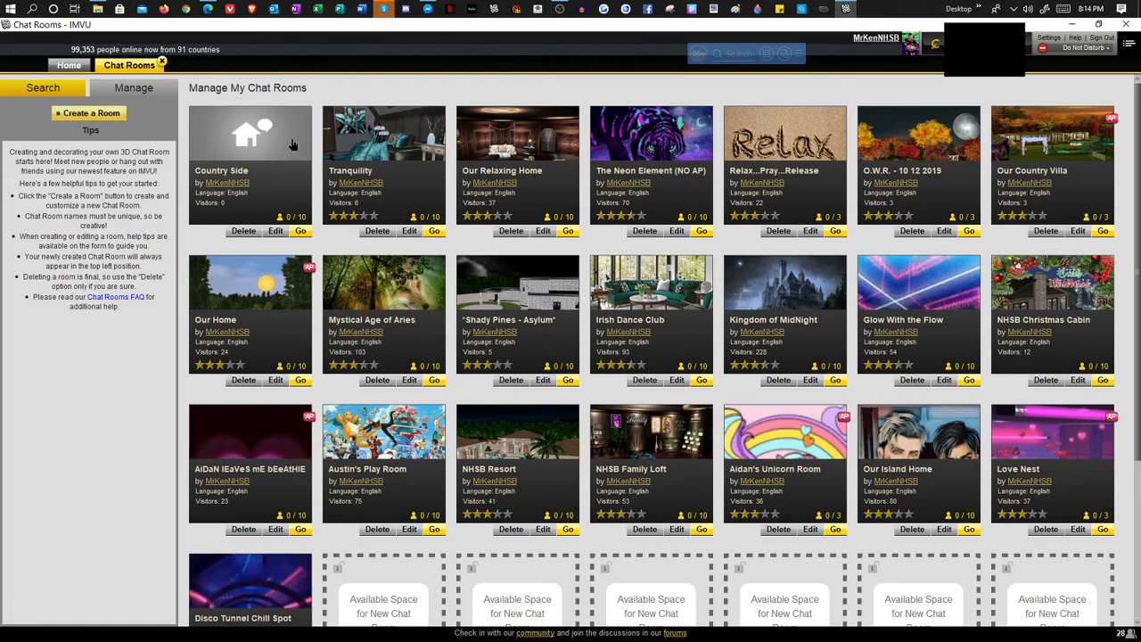
Enter the Country Side room and look around its walls, horse doors, pillars and stage from several angles
{"action": "left_click", "coordinate": [301, 233]}
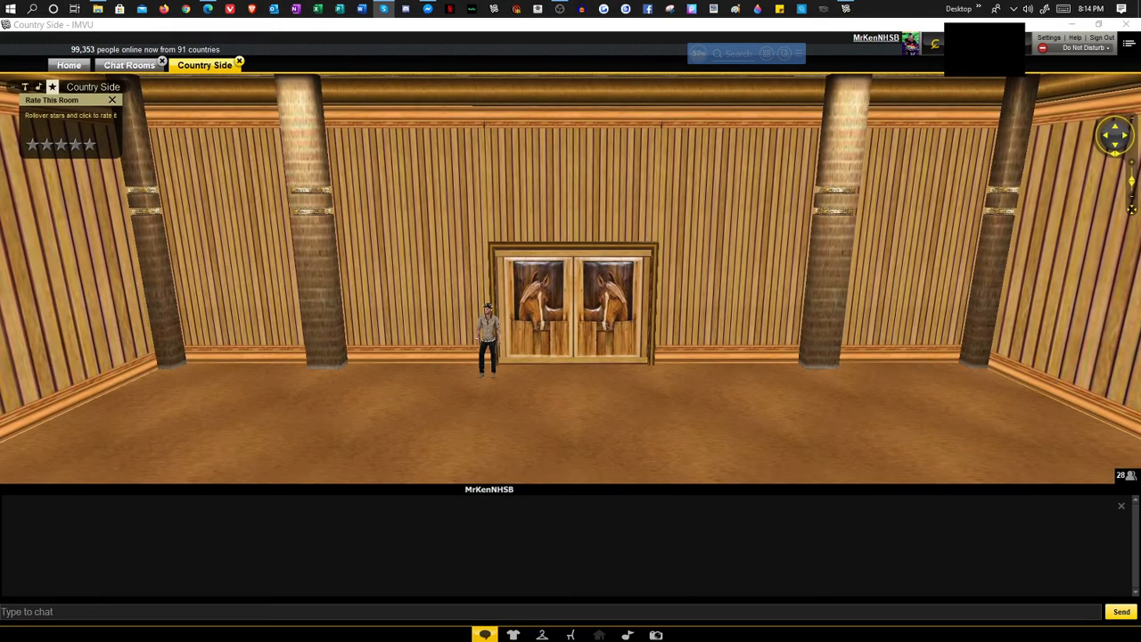
{"action": "scroll", "coordinate": [468, 272], "scroll_direction": "down", "scroll_amount": 5}
{"action": "left_click_drag", "start_coordinate": [468, 272], "coordinate": [379, 281]}
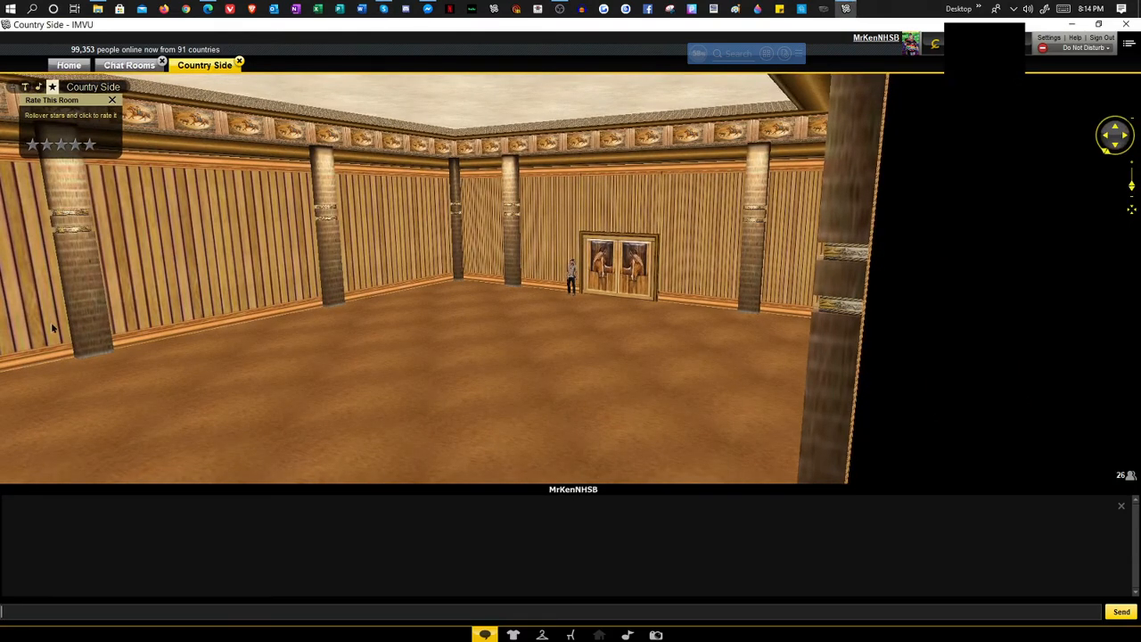
{"action": "left_click_drag", "start_coordinate": [324, 322], "coordinate": [308, 378]}
{"action": "scroll", "coordinate": [174, 297], "scroll_direction": "up", "scroll_amount": 5}
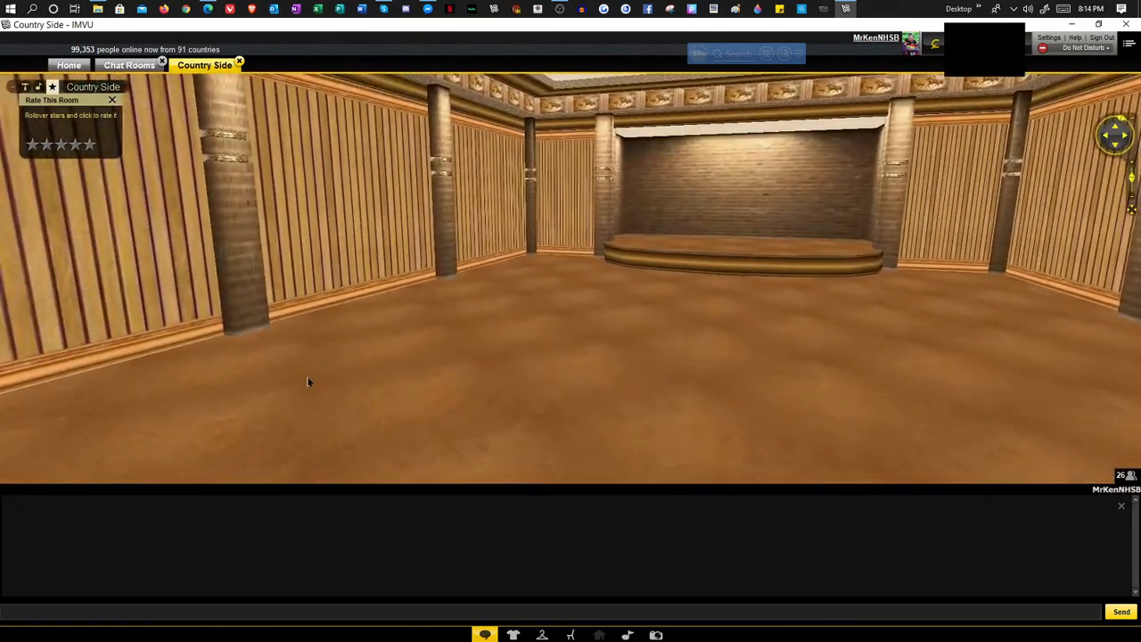
{"action": "left_click_drag", "start_coordinate": [642, 355], "coordinate": [805, 334]}
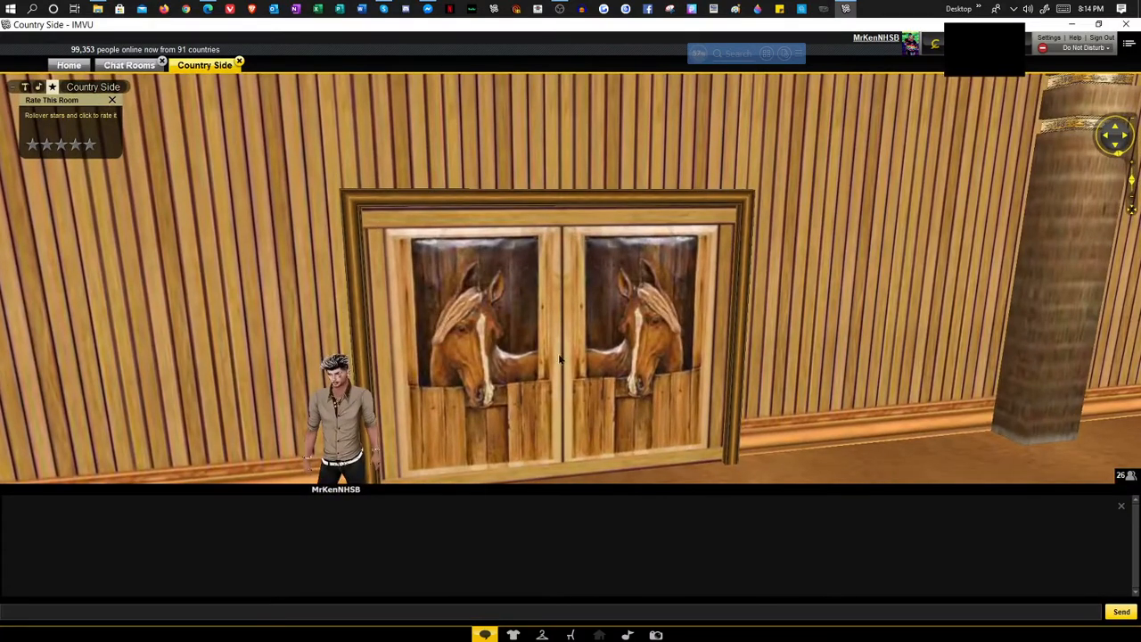
{"action": "left_click_drag", "start_coordinate": [560, 359], "coordinate": [388, 354]}
{"action": "left_click_drag", "start_coordinate": [515, 403], "coordinate": [691, 279]}
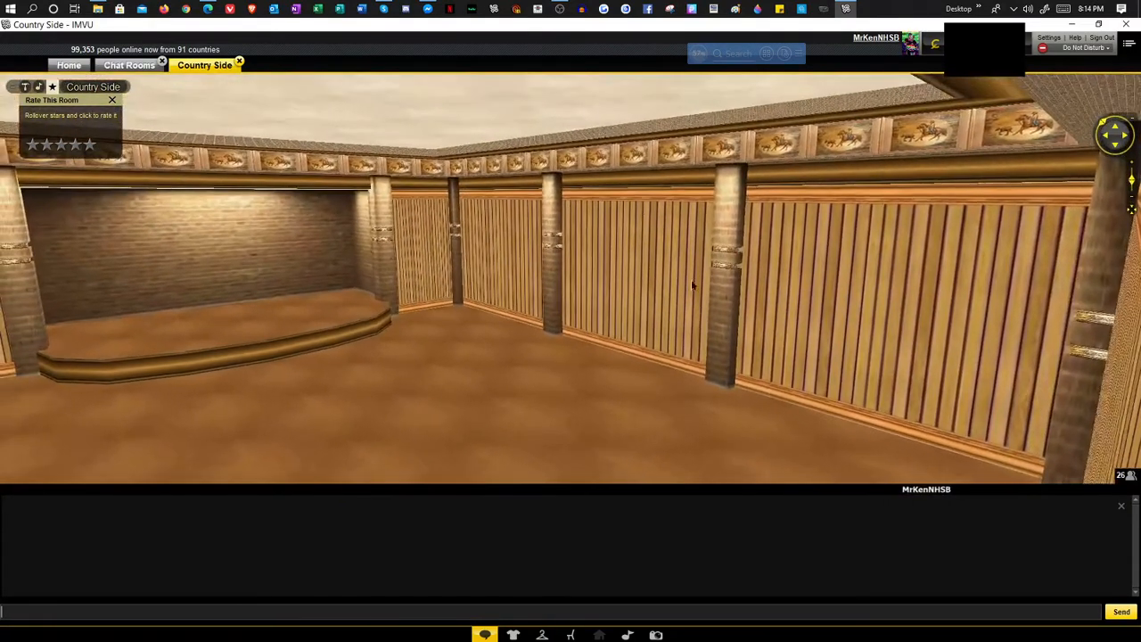
{"action": "scroll", "coordinate": [712, 164], "scroll_direction": "up", "scroll_amount": 2}
{"action": "scroll", "coordinate": [712, 164], "scroll_direction": "up", "scroll_amount": 2}
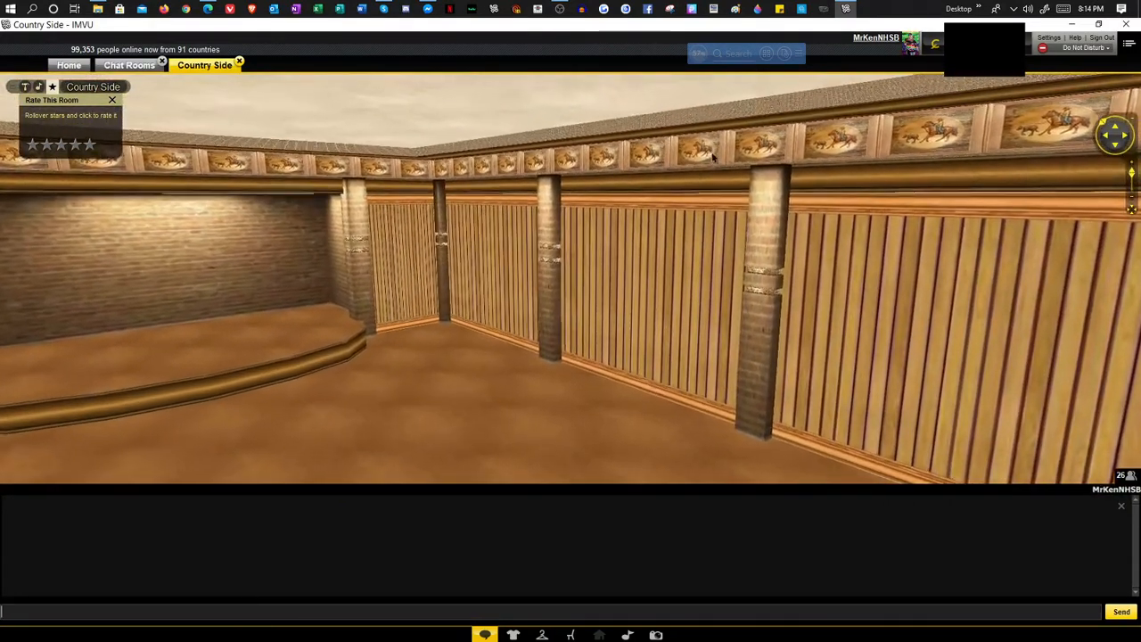
{"action": "left_click_drag", "start_coordinate": [494, 345], "coordinate": [258, 161]}
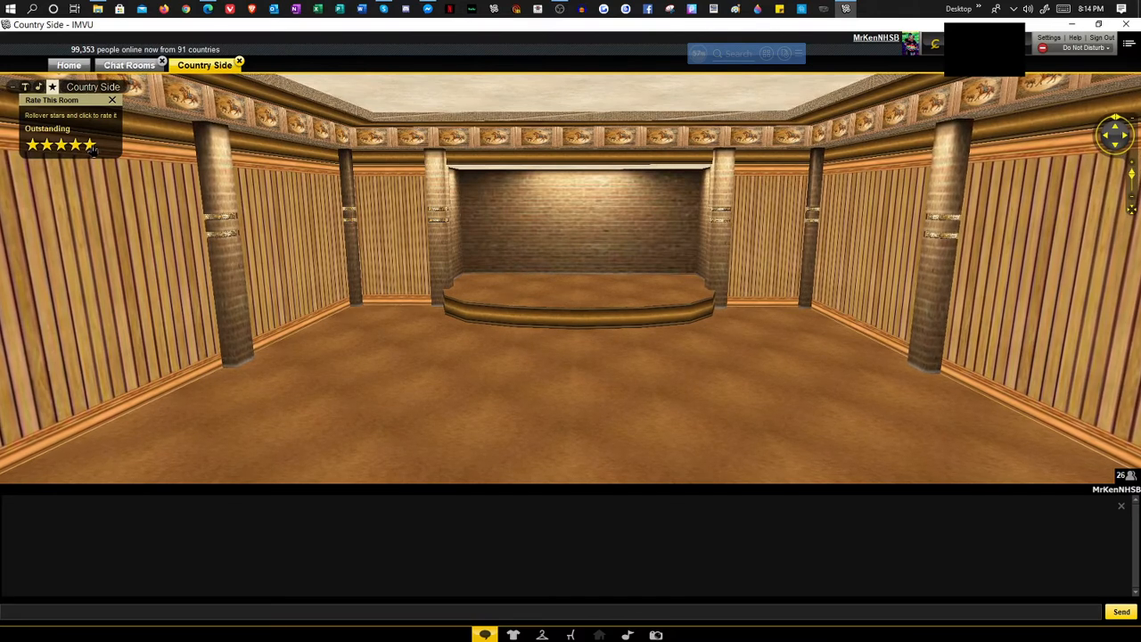
Rate the Country Side room five stars (Outstanding), check the managed chat rooms list, and return to the room
{"action": "left_click", "coordinate": [90, 145]}
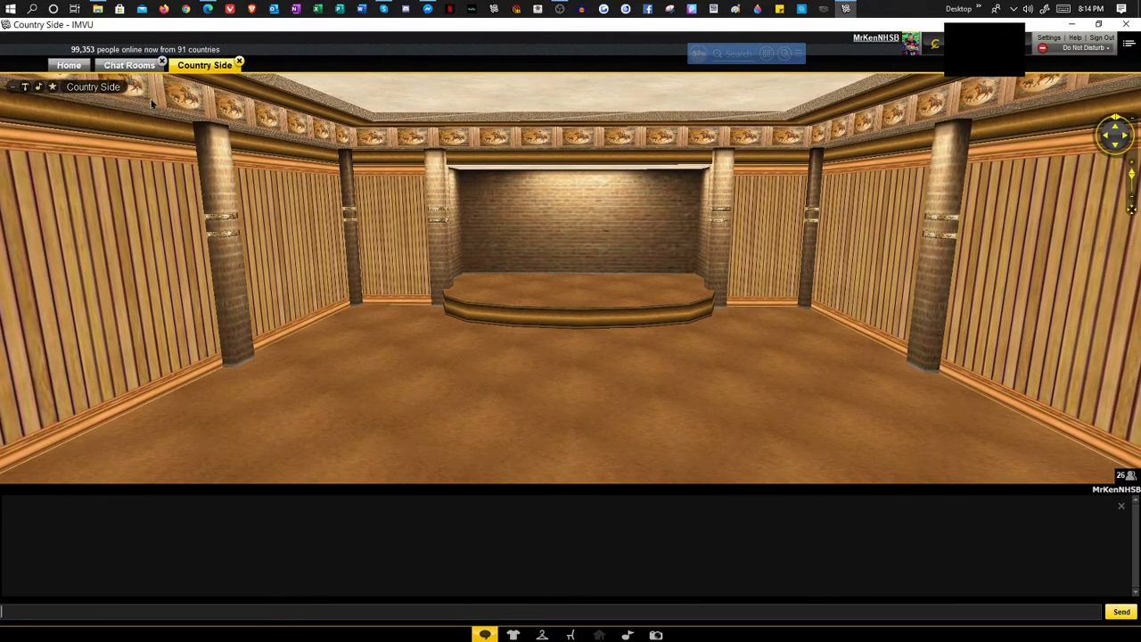
{"action": "left_click", "coordinate": [130, 65]}
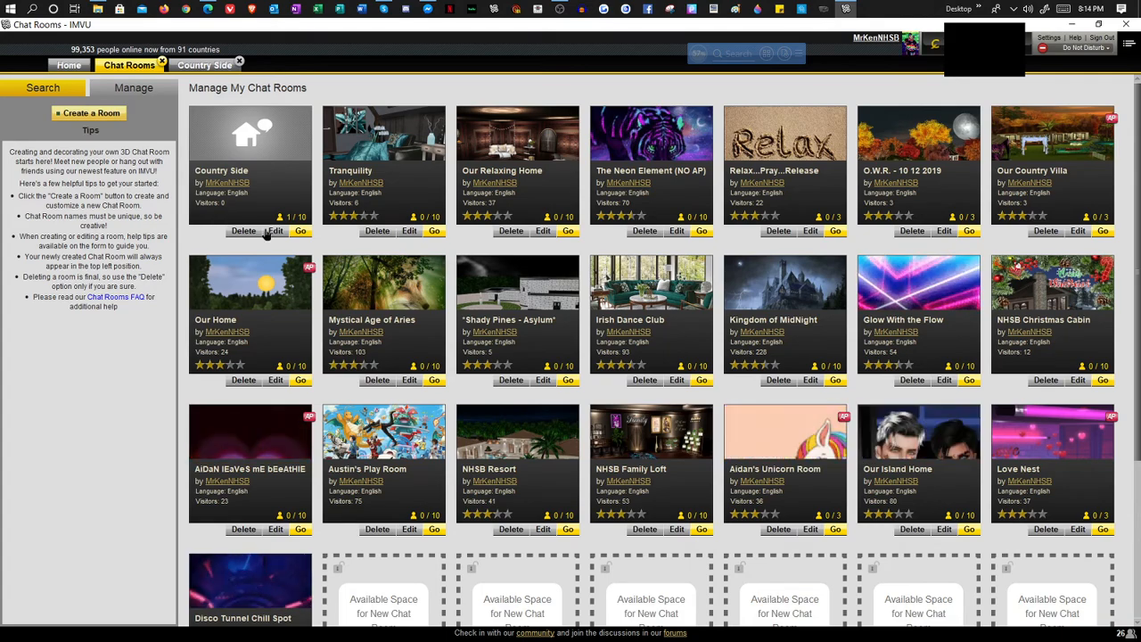
{"action": "left_click", "coordinate": [205, 65]}
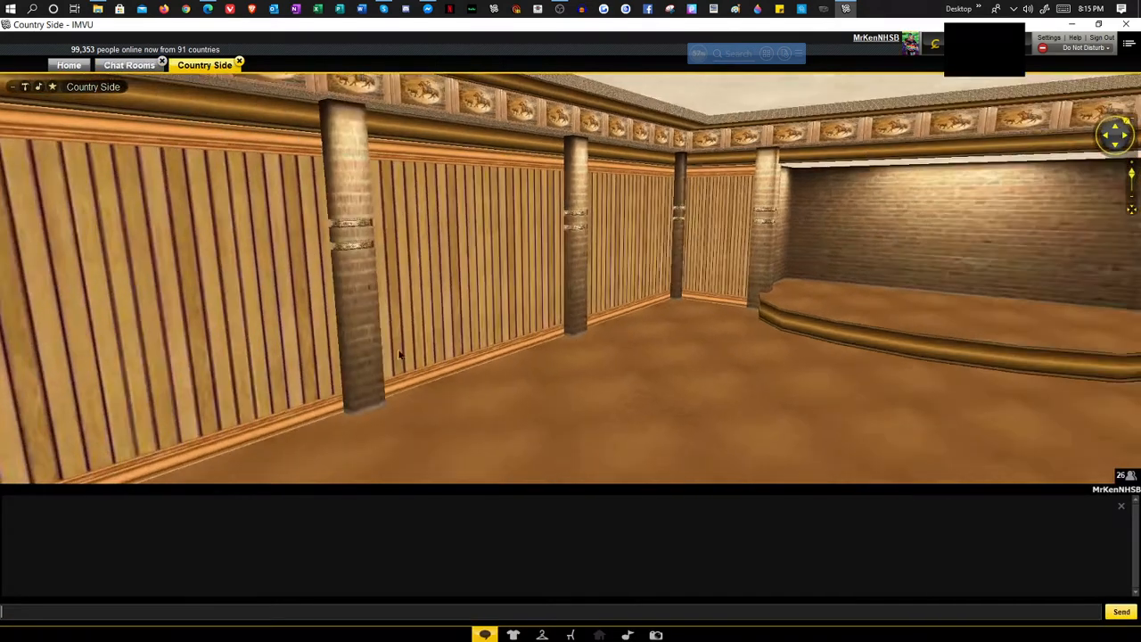
Look around the empty Country Side room, including the side walls, the horse doors and the stage, from near and far
{"action": "left_click_drag", "start_coordinate": [399, 354], "coordinate": [205, 349]}
{"action": "left_click_drag", "start_coordinate": [631, 374], "coordinate": [349, 357]}
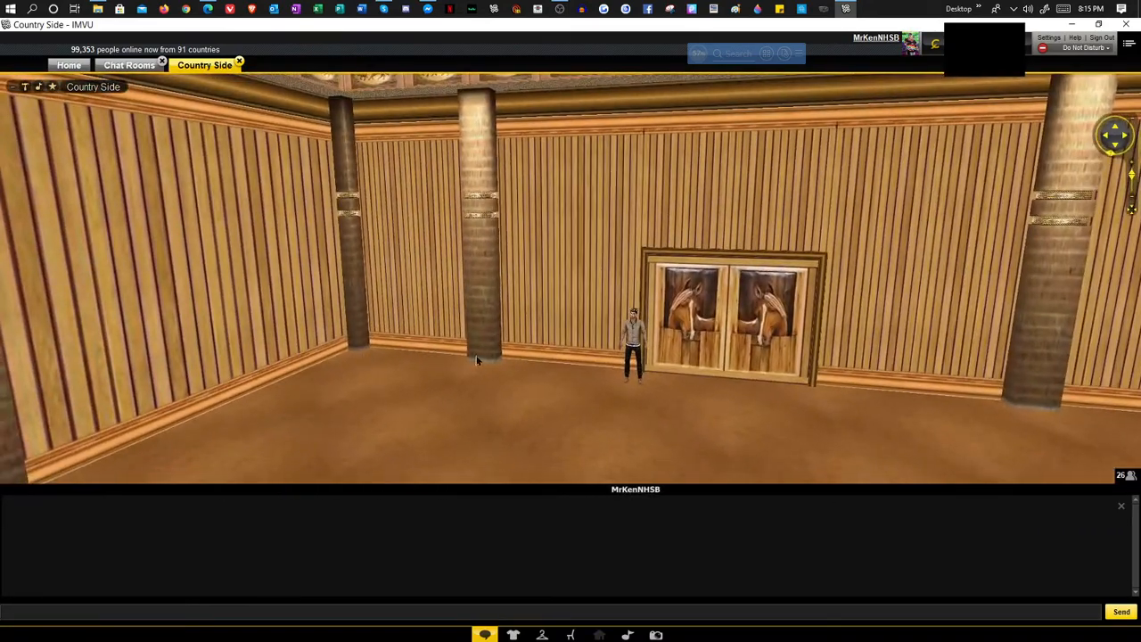
{"action": "left_click_drag", "start_coordinate": [476, 359], "coordinate": [683, 357]}
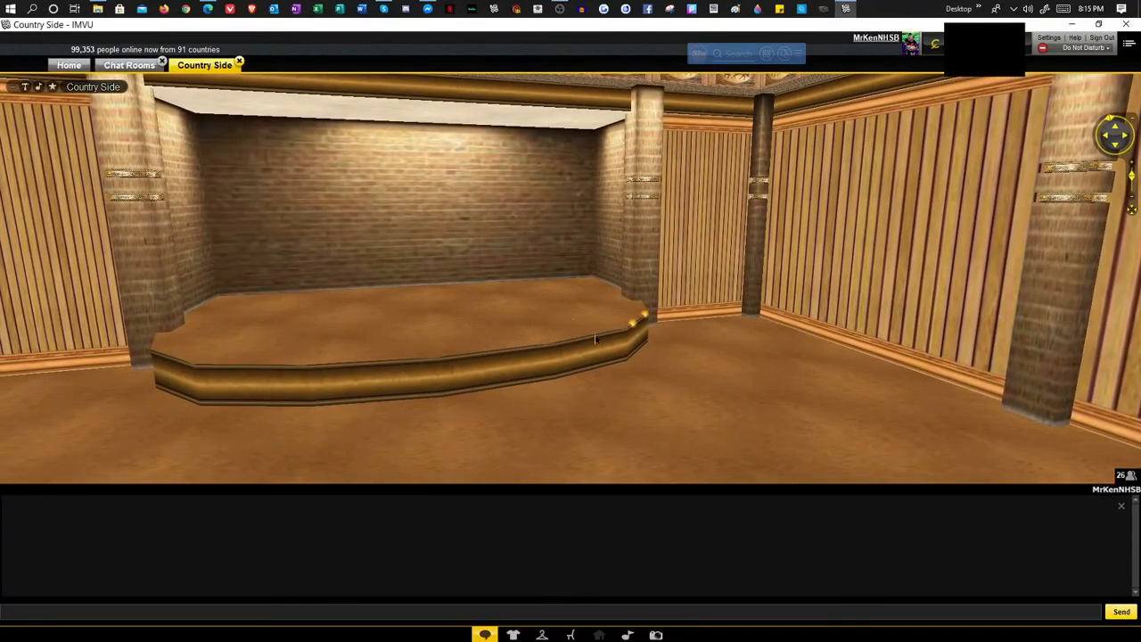
{"action": "left_click_drag", "start_coordinate": [420, 400], "coordinate": [606, 372]}
{"action": "scroll", "coordinate": [560, 375], "scroll_direction": "down", "scroll_amount": 5}
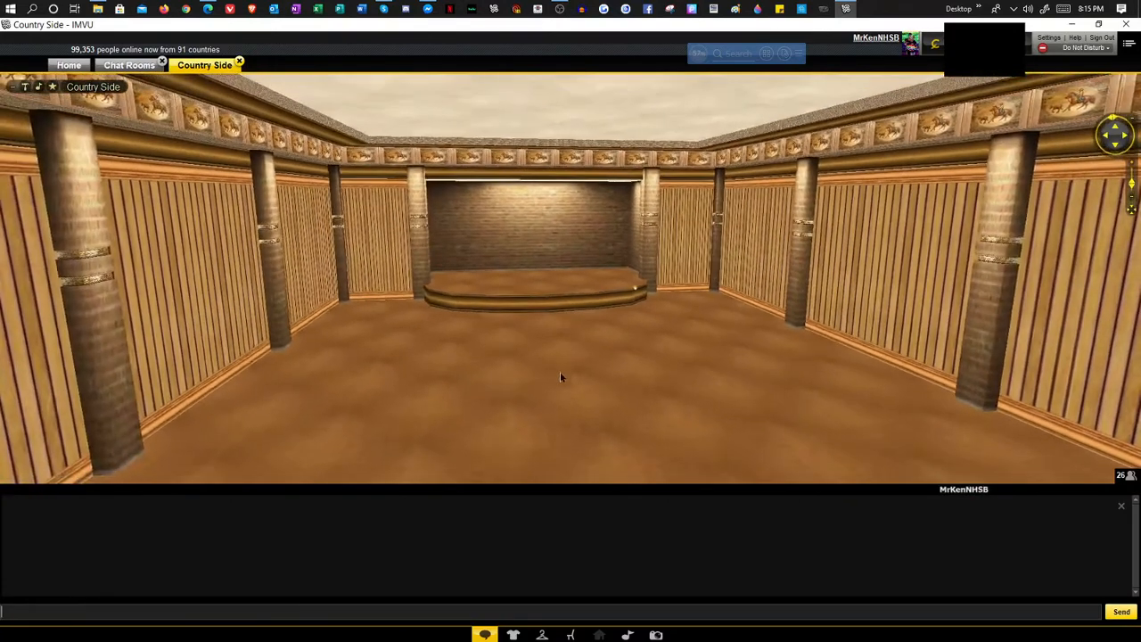
{"action": "scroll", "coordinate": [562, 377], "scroll_direction": "up", "scroll_amount": 3}
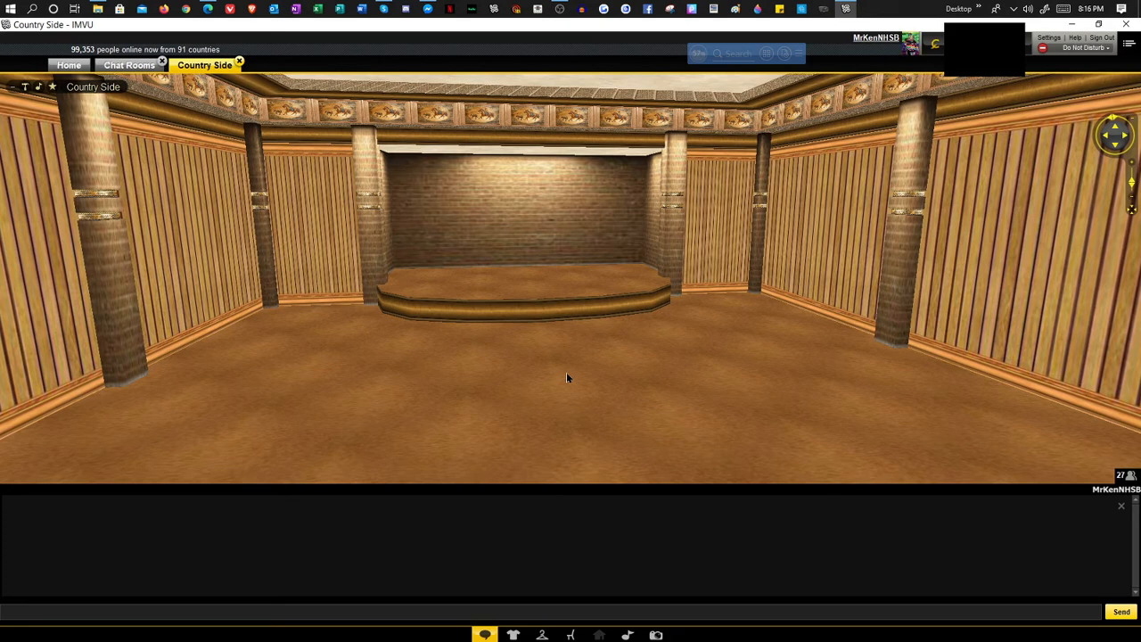
{"action": "left_click_drag", "start_coordinate": [601, 369], "coordinate": [596, 423]}
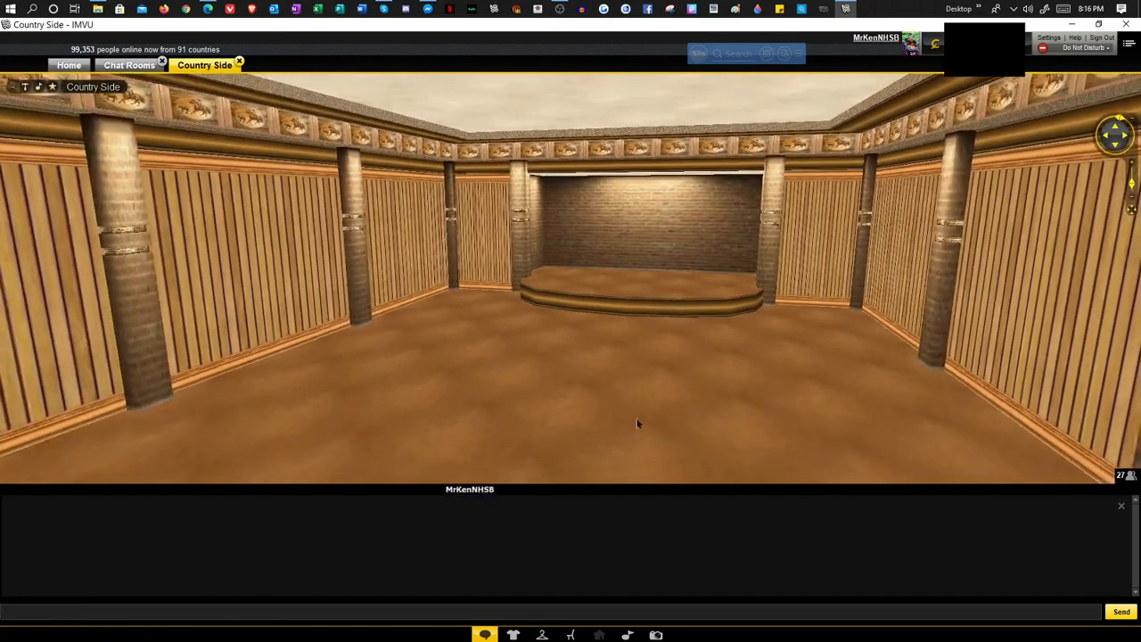
Display the furniture inventory and filter it to the Recently Added items
{"action": "left_click", "coordinate": [571, 635]}
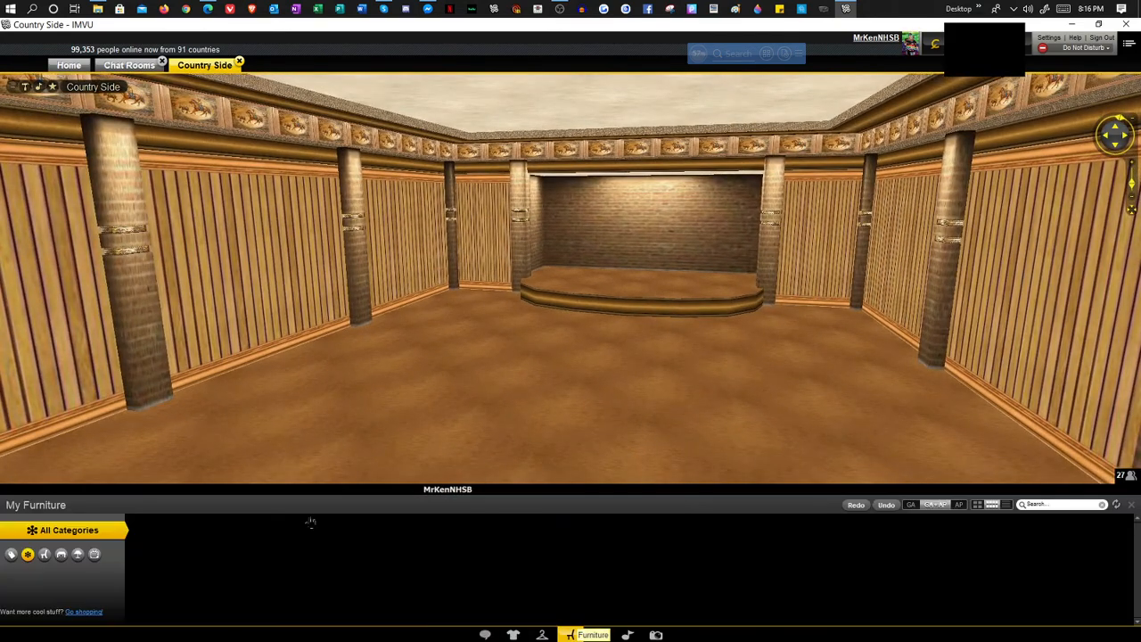
{"action": "left_click", "coordinate": [43, 555]}
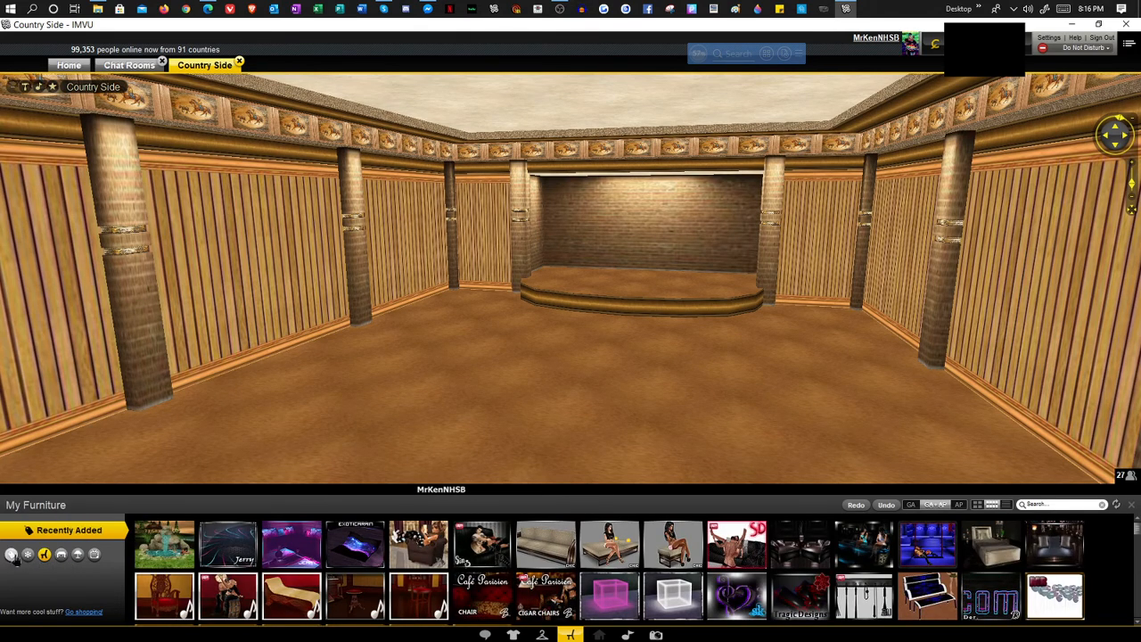
{"action": "left_click", "coordinate": [26, 554]}
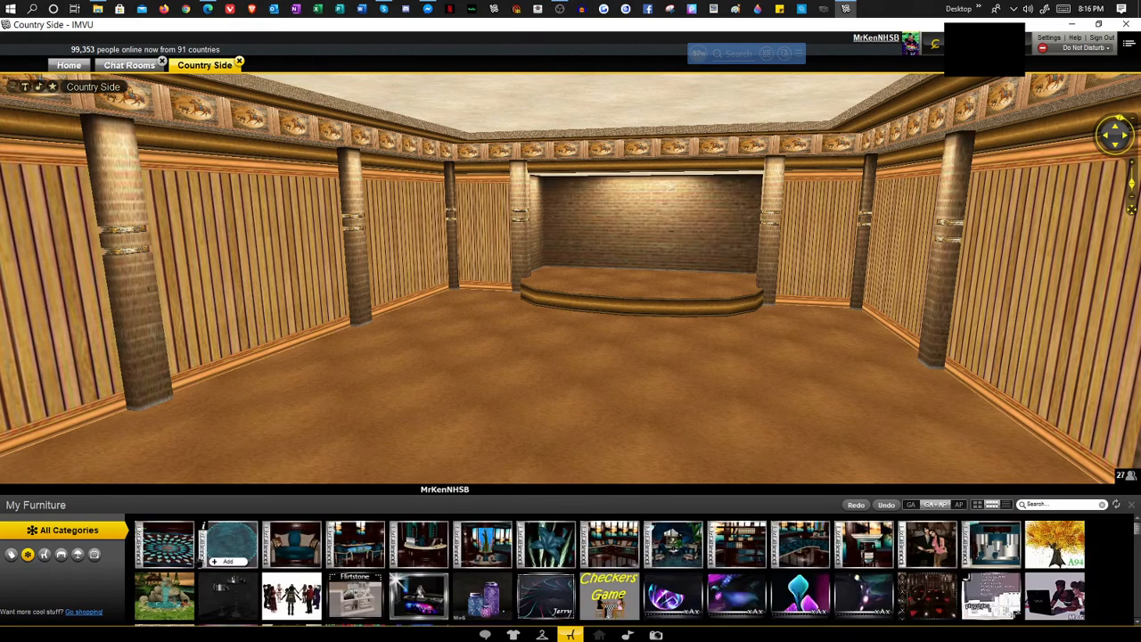
{"action": "left_click", "coordinate": [12, 554]}
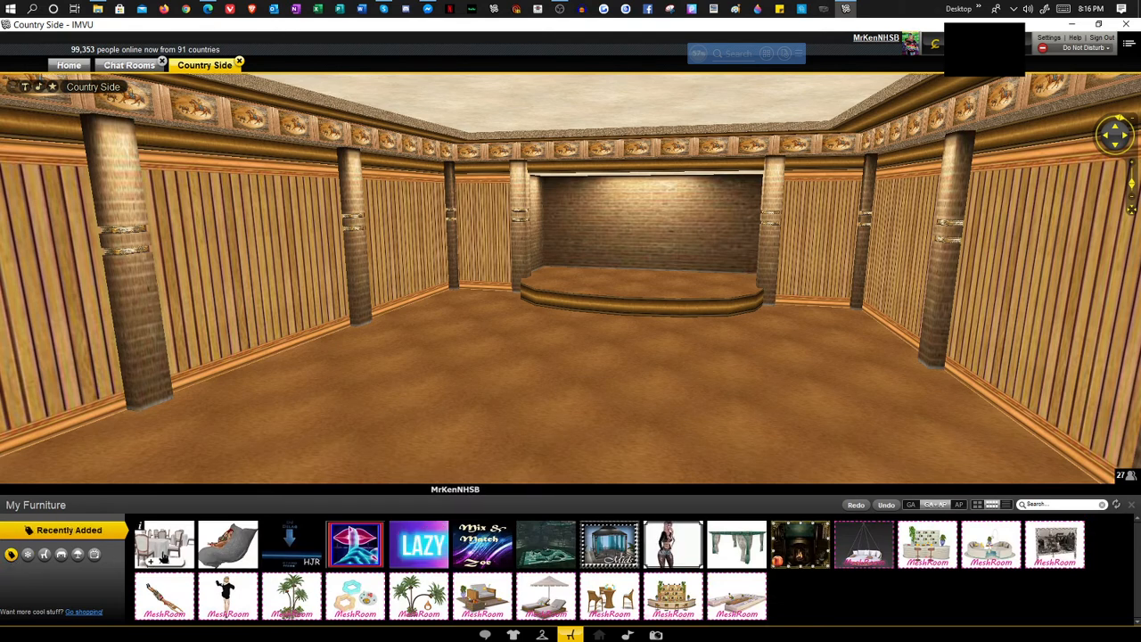
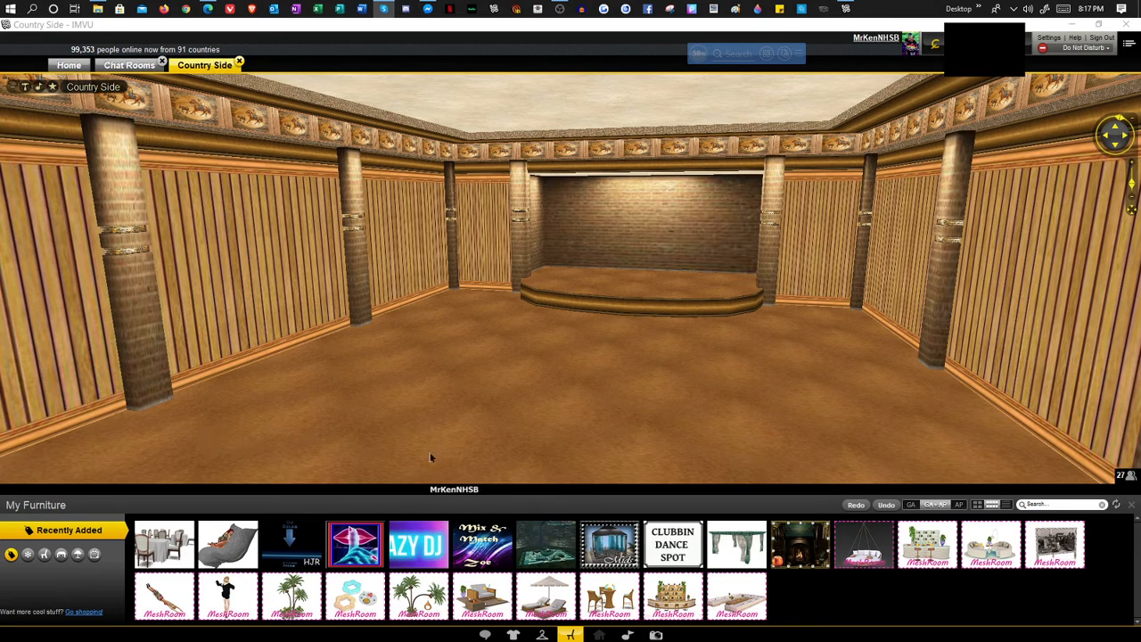
Add the recently added dining set with white-clothed tables and chairs to the room near the horse doors
{"action": "mouse_move", "coordinate": [528, 609]}
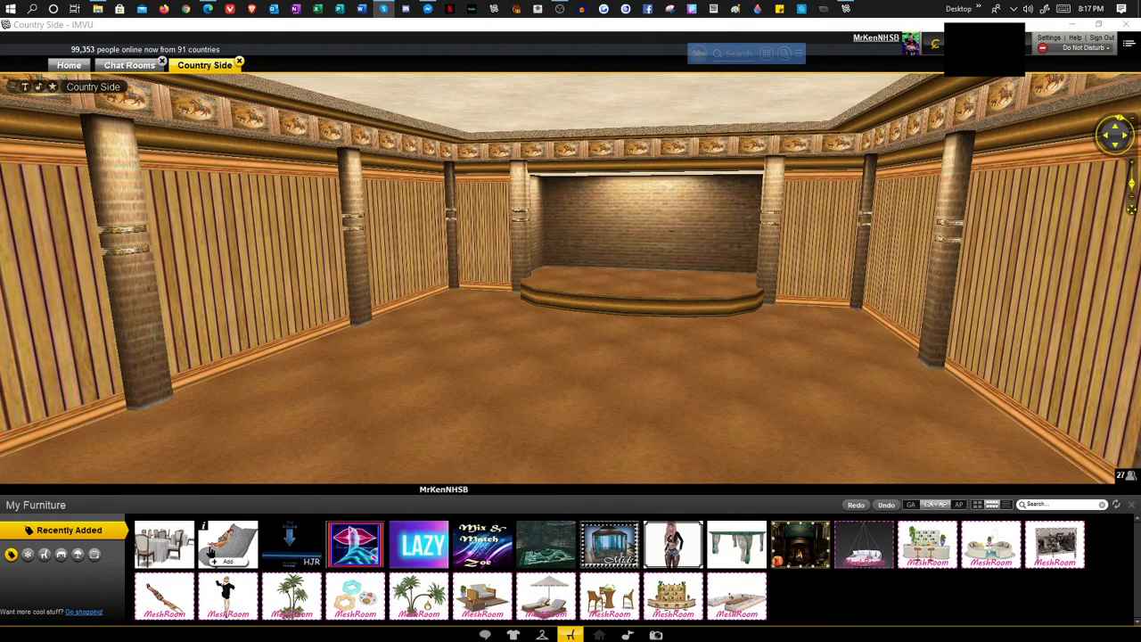
{"action": "left_click", "coordinate": [539, 404]}
{"action": "scroll", "coordinate": [539, 404], "scroll_direction": "down", "scroll_amount": 5}
{"action": "left_click_drag", "start_coordinate": [539, 404], "coordinate": [488, 398]}
{"action": "scroll", "coordinate": [437, 415], "scroll_direction": "up", "scroll_amount": 5}
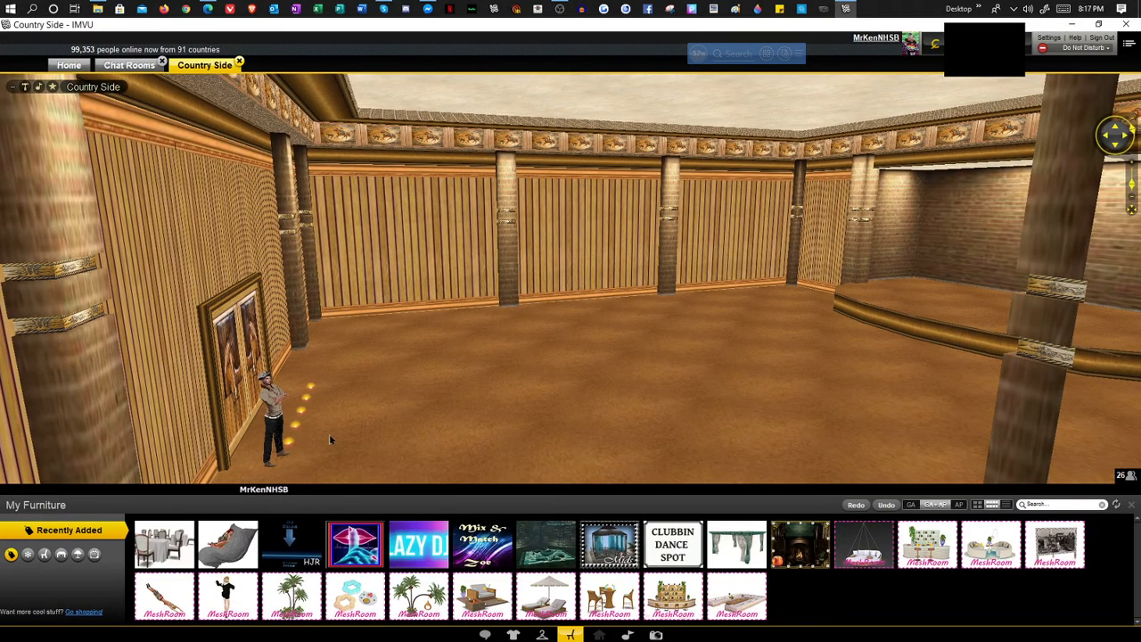
{"action": "mouse_move", "coordinate": [441, 431]}
{"action": "left_mouse_down"}
{"action": "mouse_move", "coordinate": [405, 433]}
{"action": "mouse_move", "coordinate": [470, 433]}
{"action": "mouse_move", "coordinate": [441, 428]}
{"action": "left_mouse_up"}
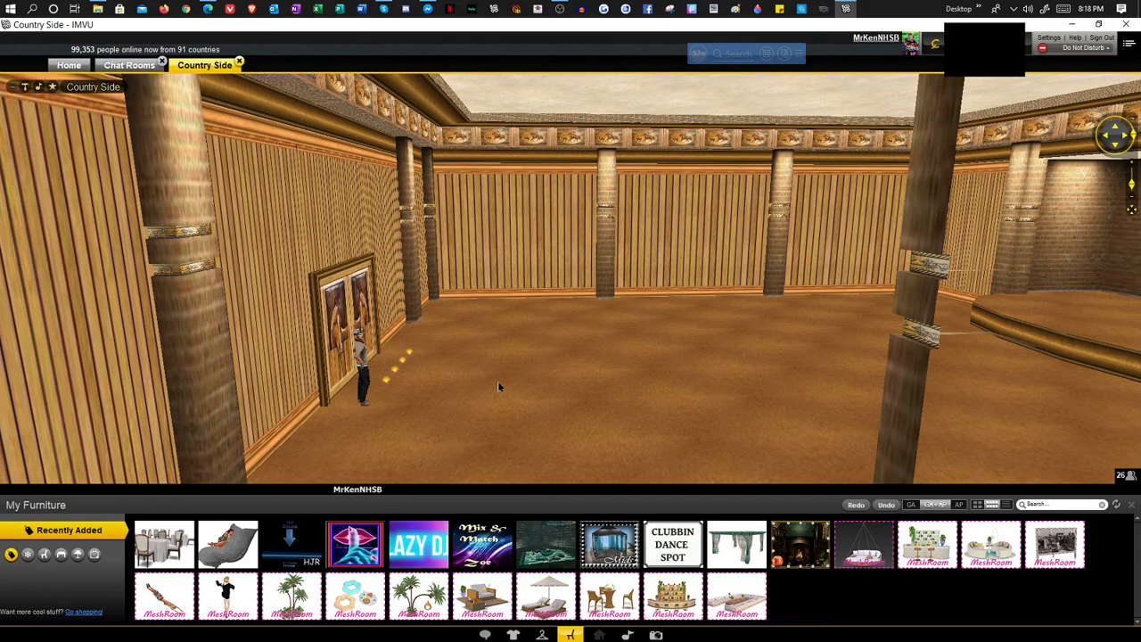
{"action": "scroll", "coordinate": [497, 386], "scroll_direction": "up", "scroll_amount": 3}
{"action": "mouse_move", "coordinate": [176, 554]}
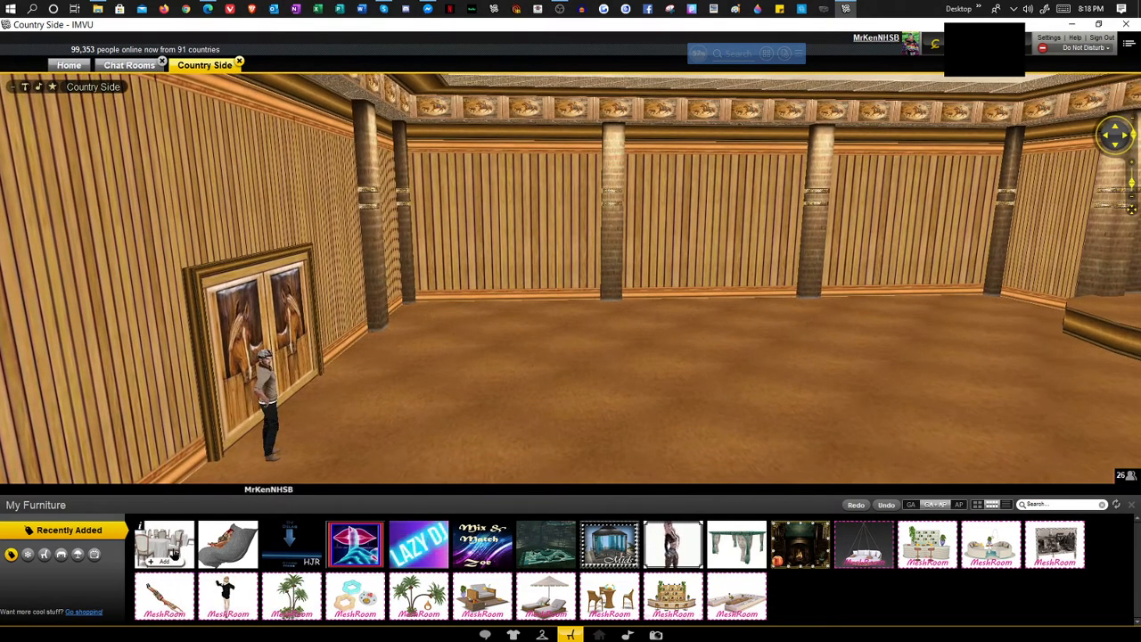
{"action": "left_click", "coordinate": [176, 555]}
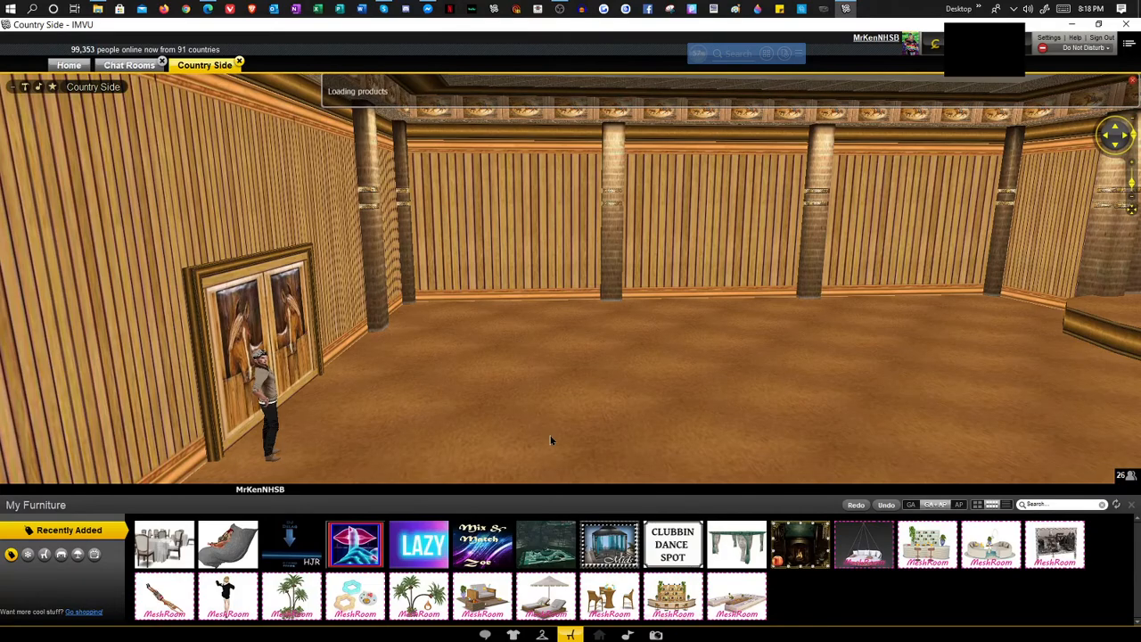
{"action": "scroll", "coordinate": [550, 440], "scroll_direction": "down", "scroll_amount": 3}
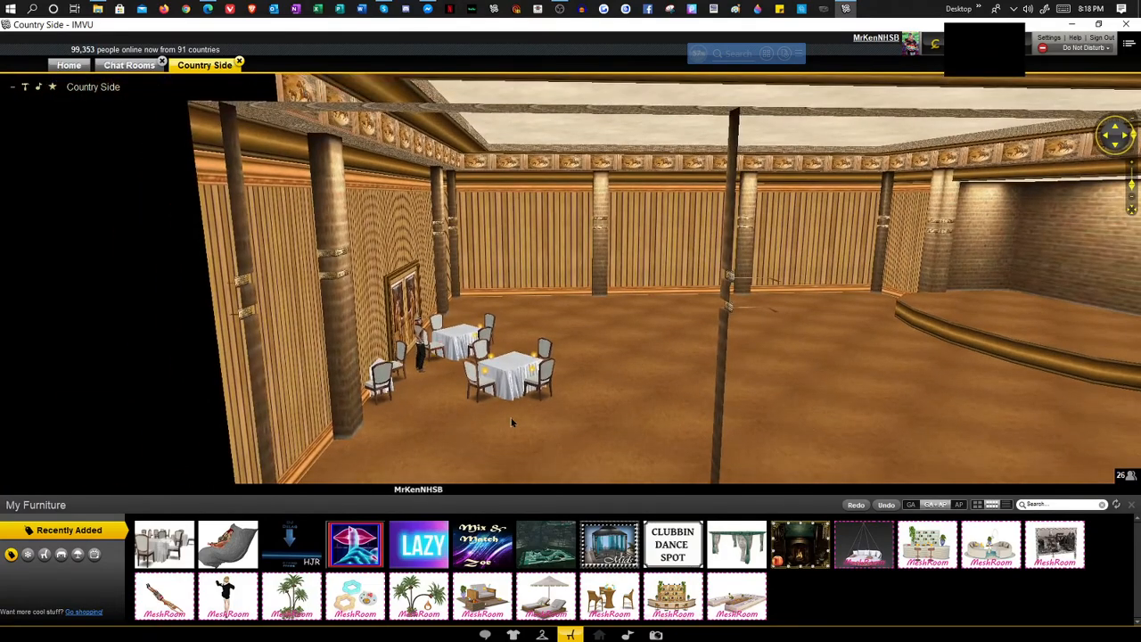
Seat the avatar on a chair of the dining set and view the tables from closer up
{"action": "left_click_drag", "start_coordinate": [510, 423], "coordinate": [680, 449]}
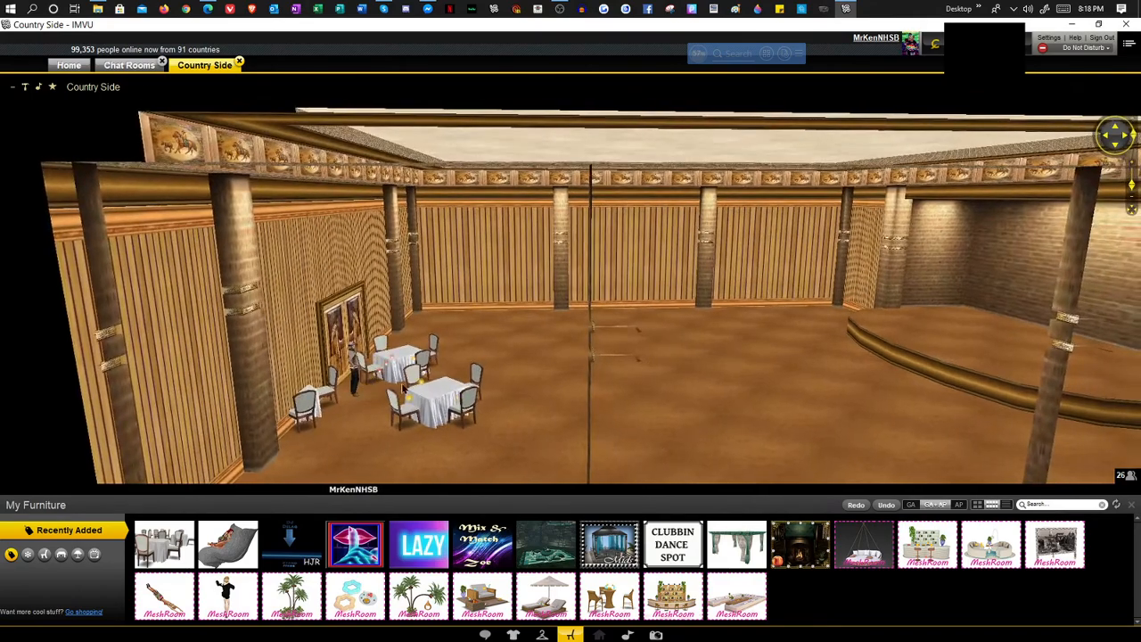
{"action": "left_click", "coordinate": [409, 398]}
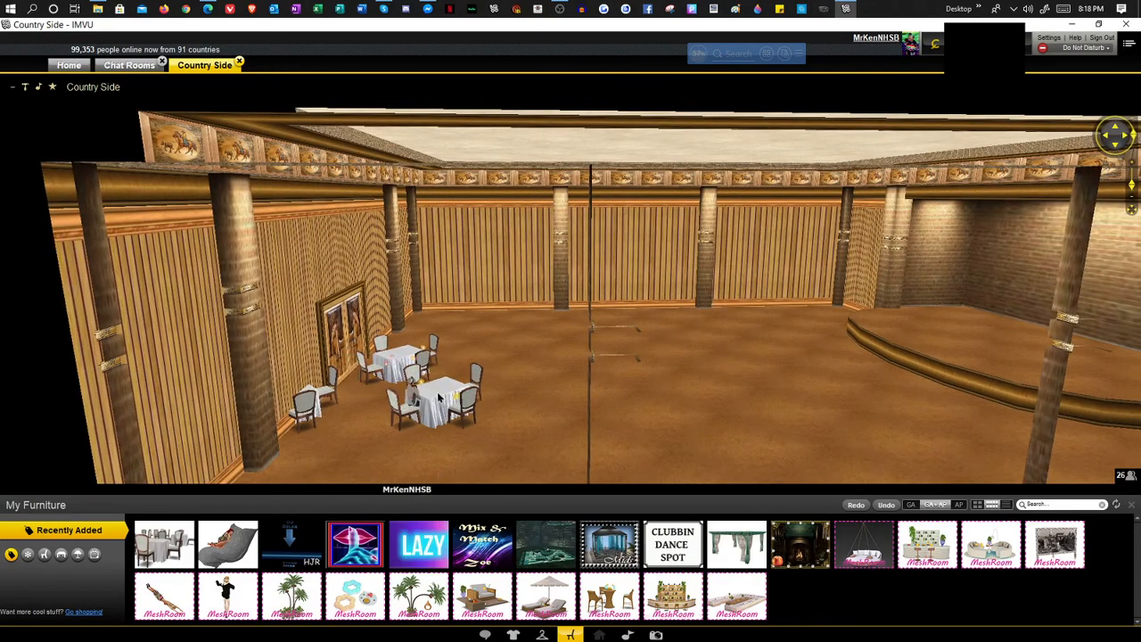
{"action": "scroll", "coordinate": [560, 366], "scroll_direction": "up", "scroll_amount": 5}
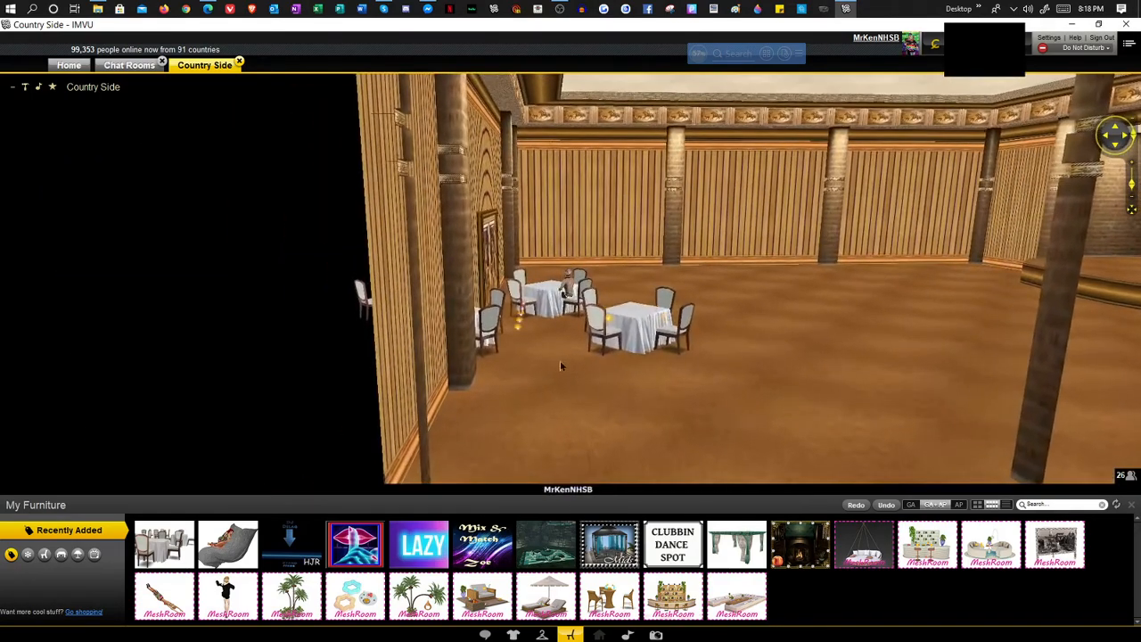
Examine the room's Furniture Tools, Music and Rate This Room panels
{"action": "left_click", "coordinate": [24, 88]}
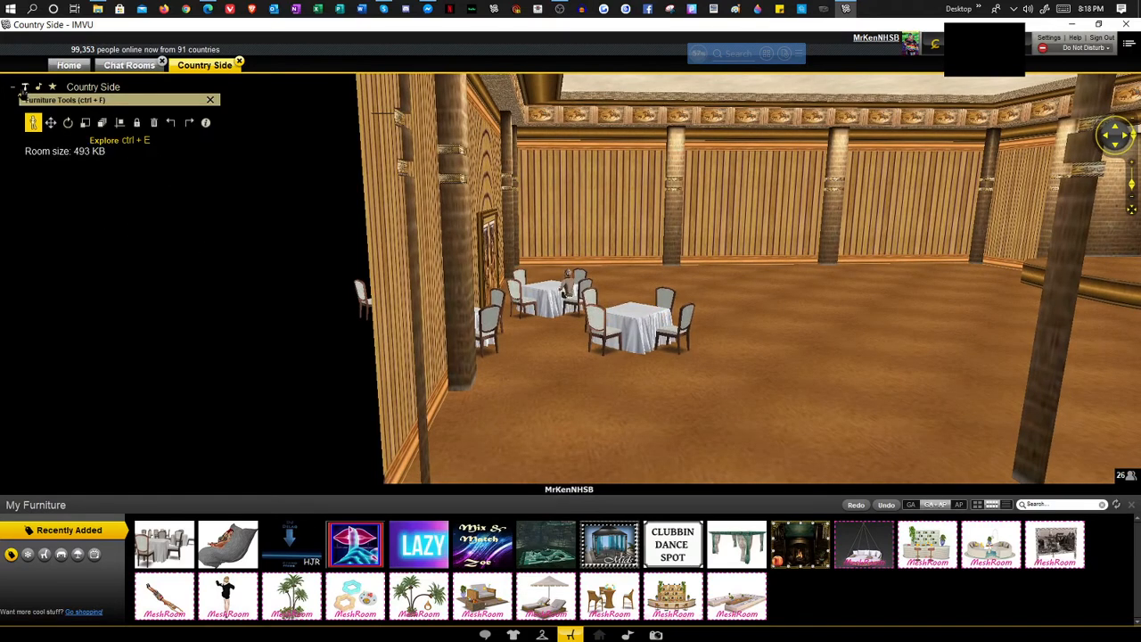
{"action": "left_click", "coordinate": [24, 88]}
{"action": "left_click", "coordinate": [24, 88]}
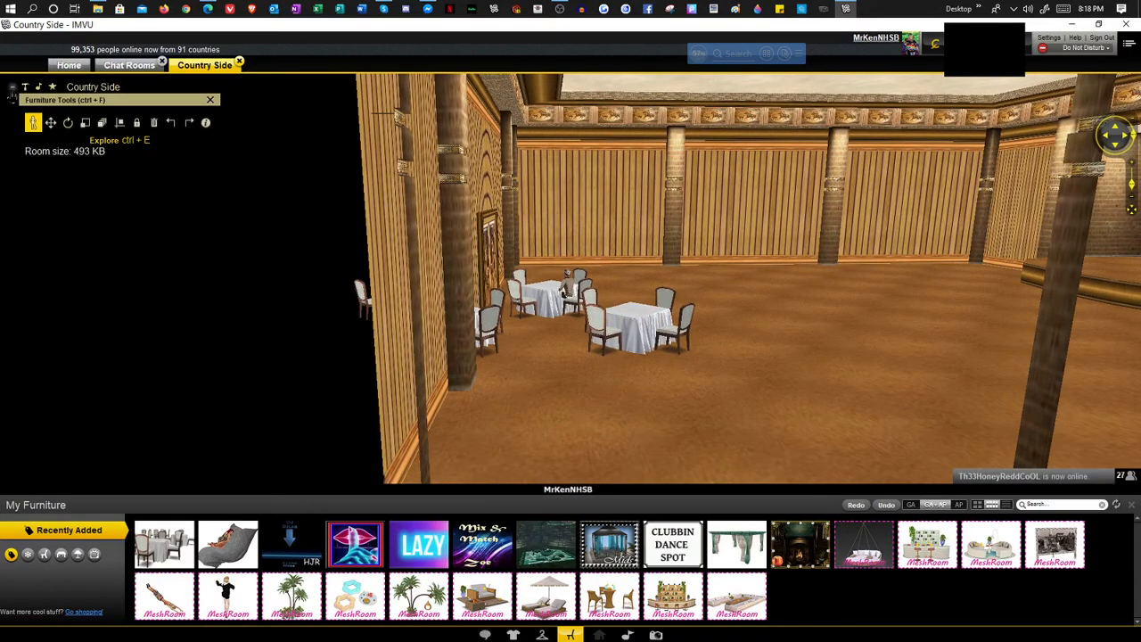
{"action": "left_click", "coordinate": [25, 88]}
{"action": "left_click", "coordinate": [37, 88]}
{"action": "left_click", "coordinate": [27, 88]}
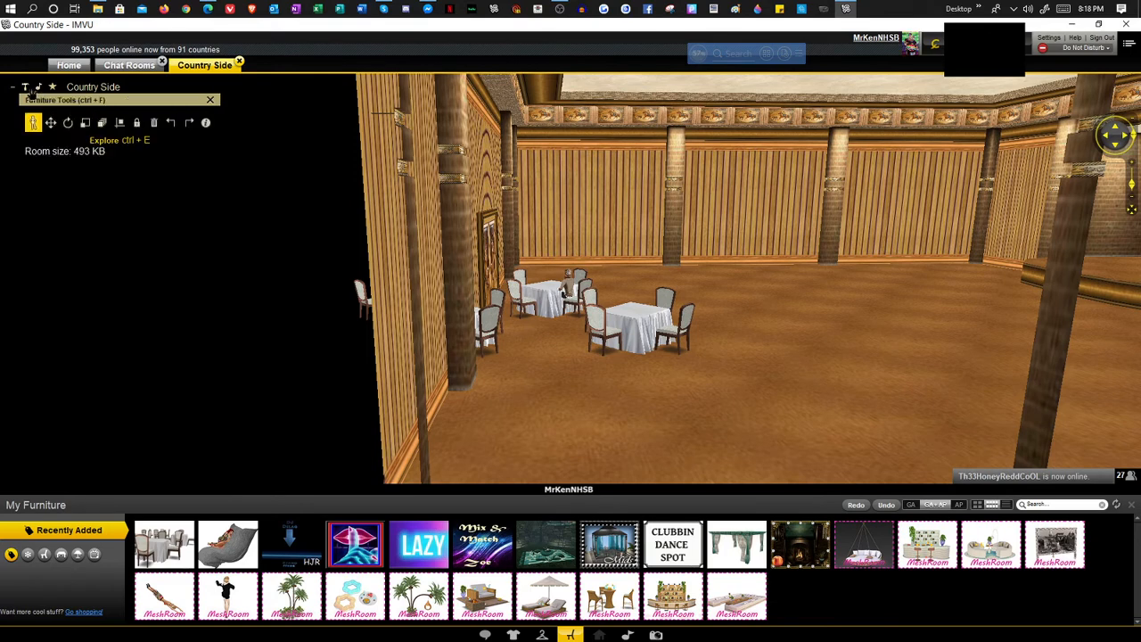
{"action": "left_click", "coordinate": [38, 88]}
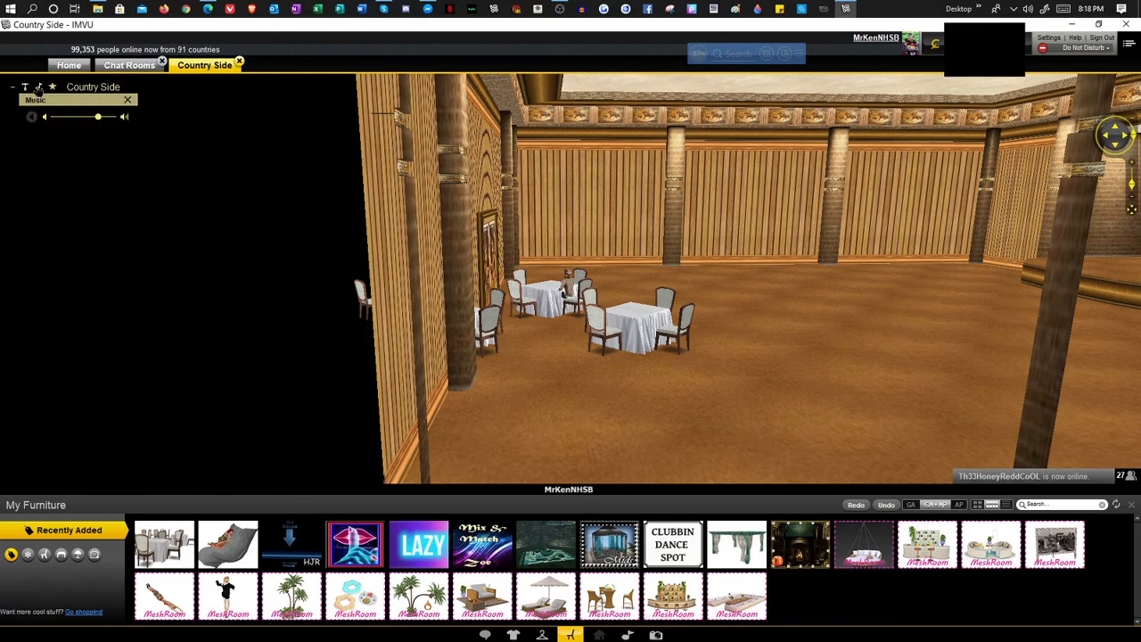
{"action": "left_click", "coordinate": [51, 88]}
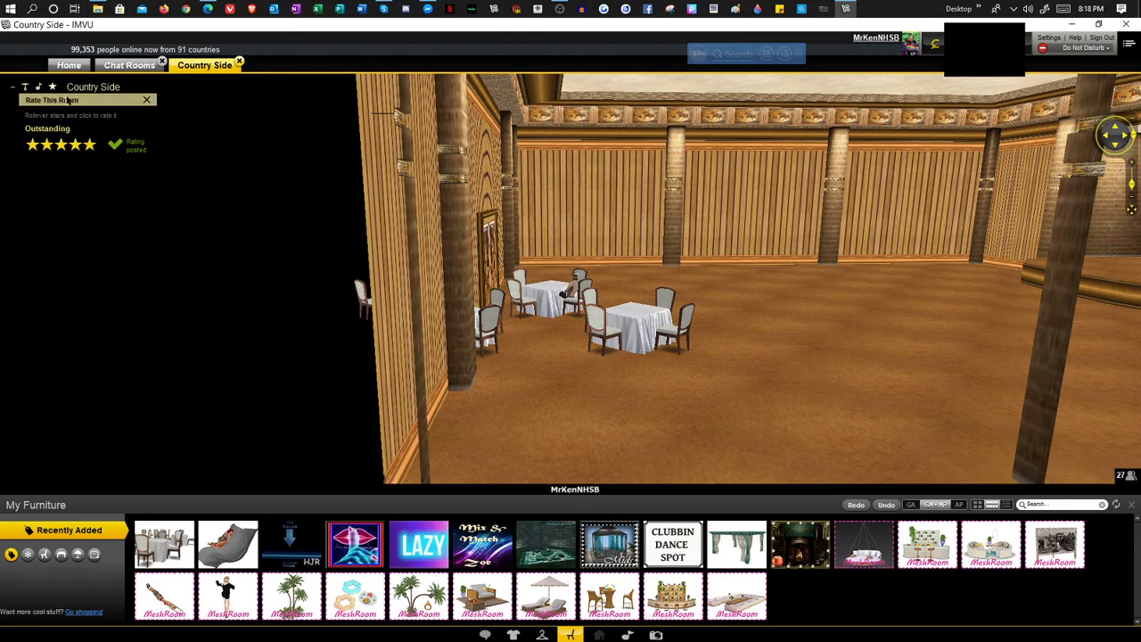
{"action": "mouse_move", "coordinate": [26, 90]}
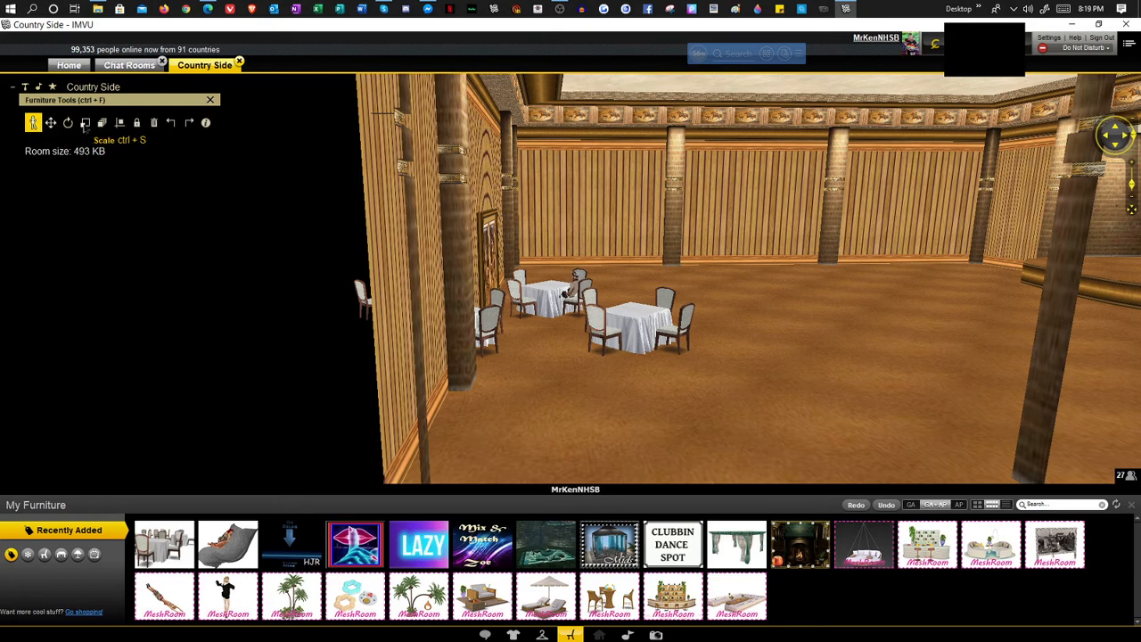
In Explore mode, seat the avatar at the table farther back and close its profile card
{"action": "left_click", "coordinate": [33, 122]}
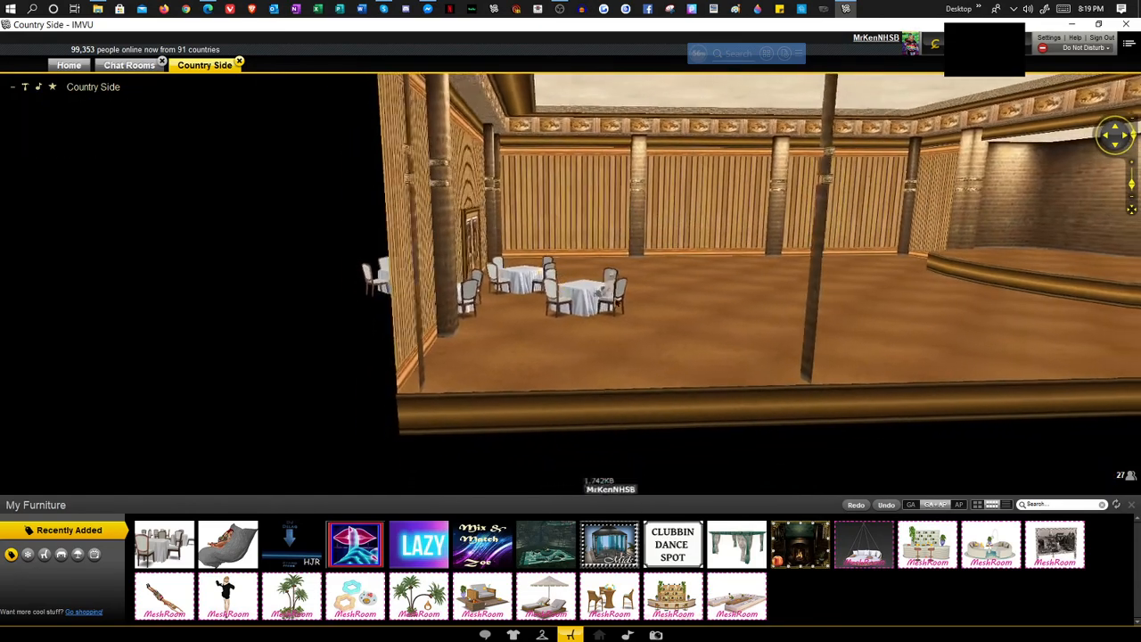
{"action": "left_click", "coordinate": [573, 281]}
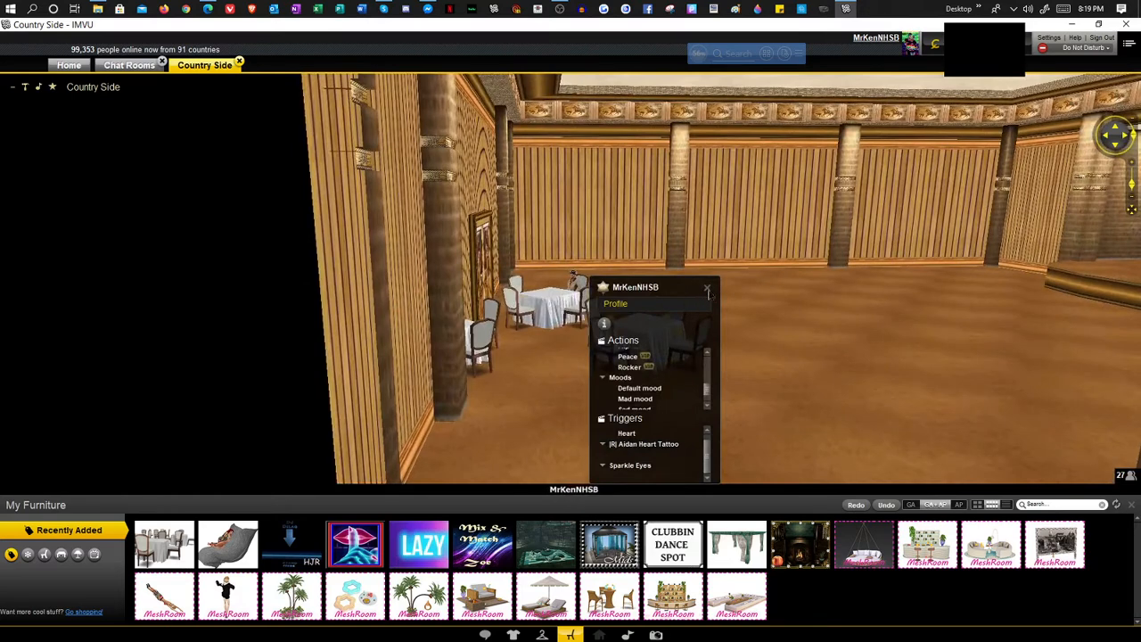
{"action": "left_click", "coordinate": [707, 289]}
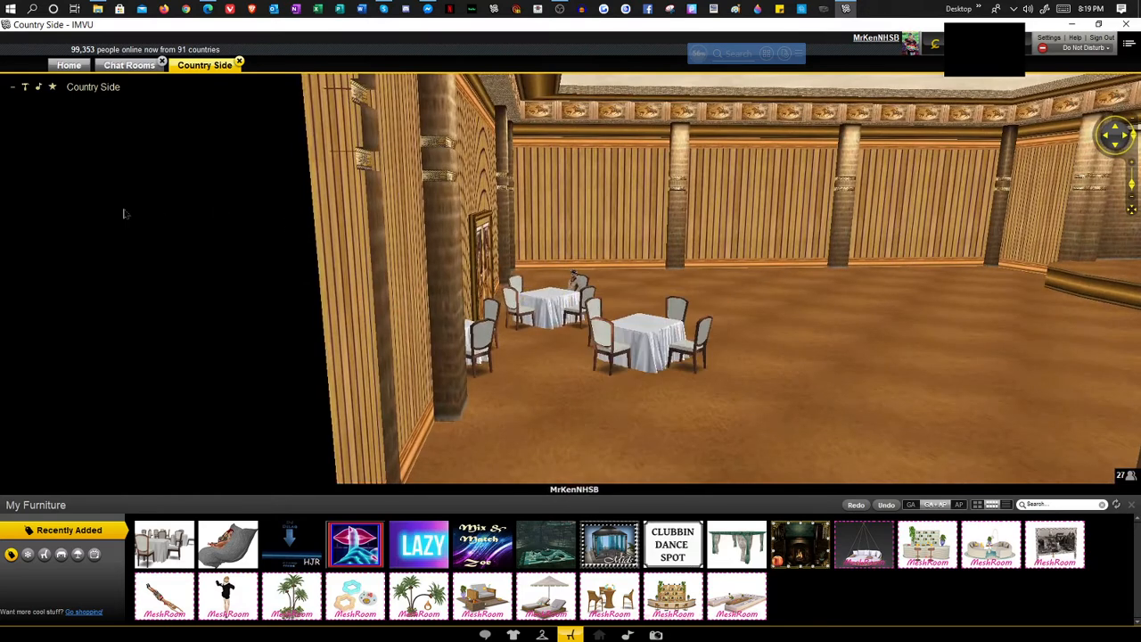
Move the dining set clear of the wall by the horse doors and out onto the open floor
{"action": "left_click", "coordinate": [25, 88]}
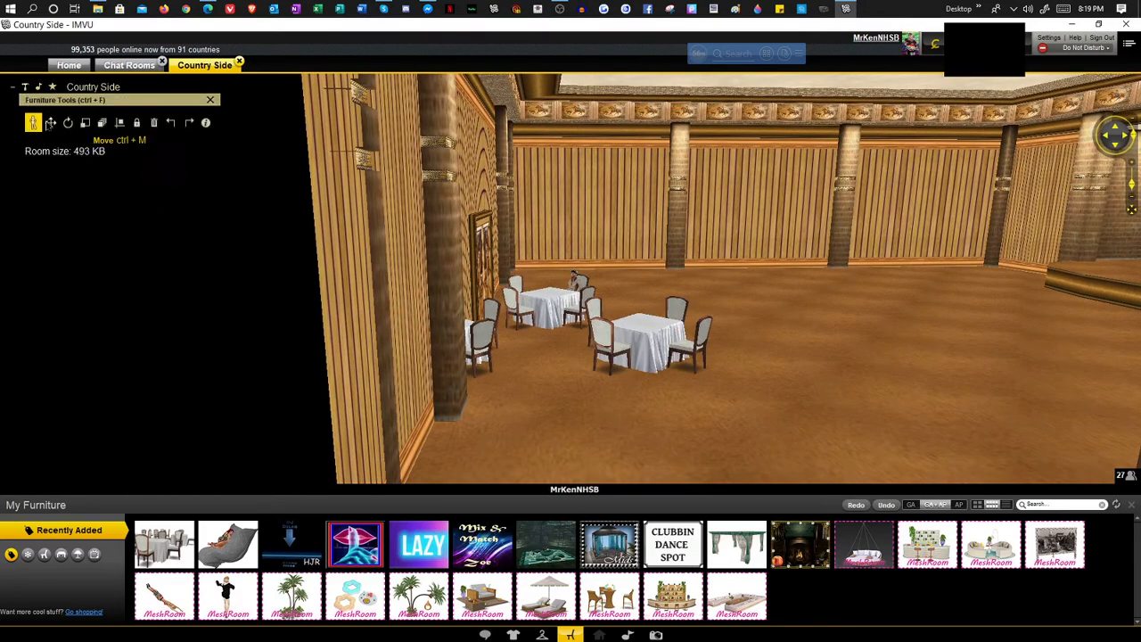
{"action": "left_click", "coordinate": [50, 122]}
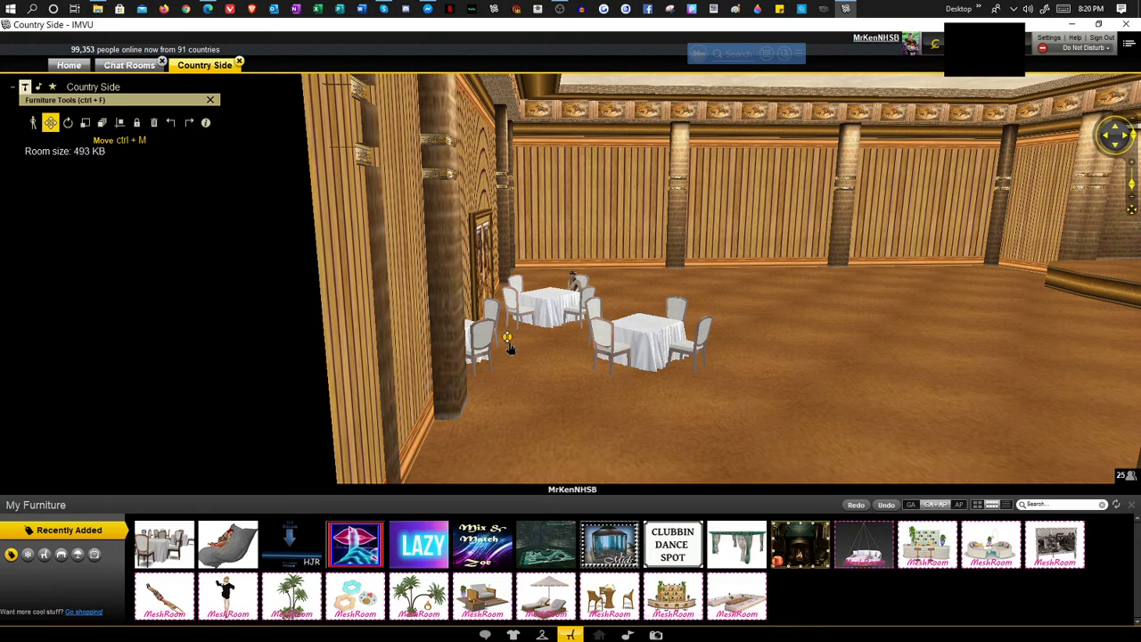
{"action": "left_click_drag", "start_coordinate": [509, 342], "coordinate": [539, 281]}
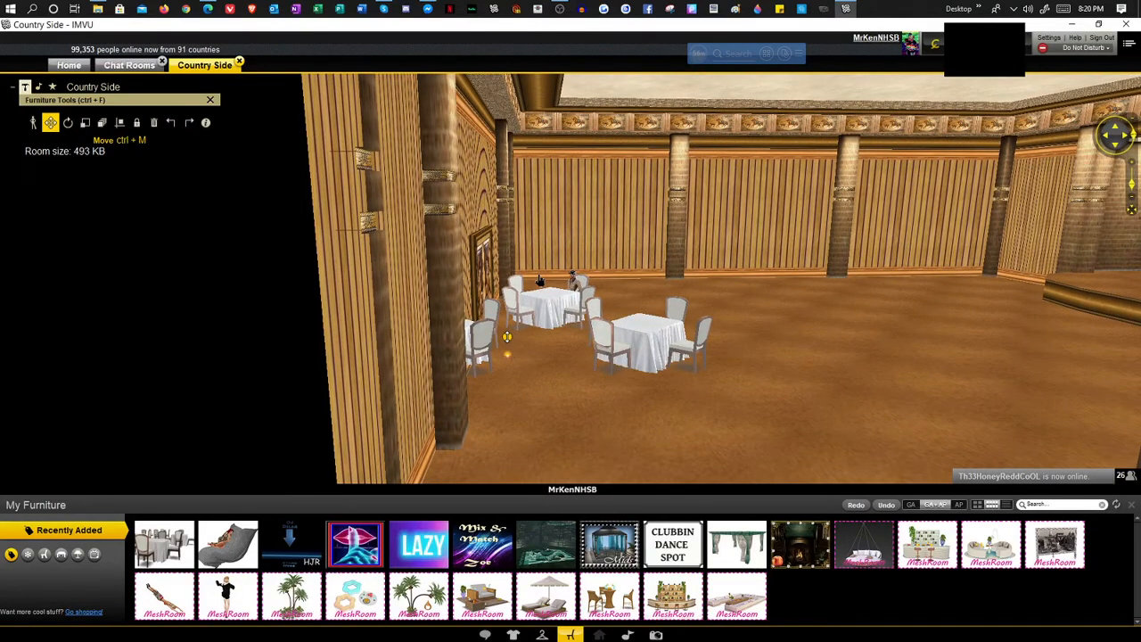
{"action": "left_click_drag", "start_coordinate": [559, 438], "coordinate": [591, 362]}
{"action": "left_click_drag", "start_coordinate": [445, 206], "coordinate": [440, 325]}
{"action": "left_click_drag", "start_coordinate": [444, 364], "coordinate": [460, 362]}
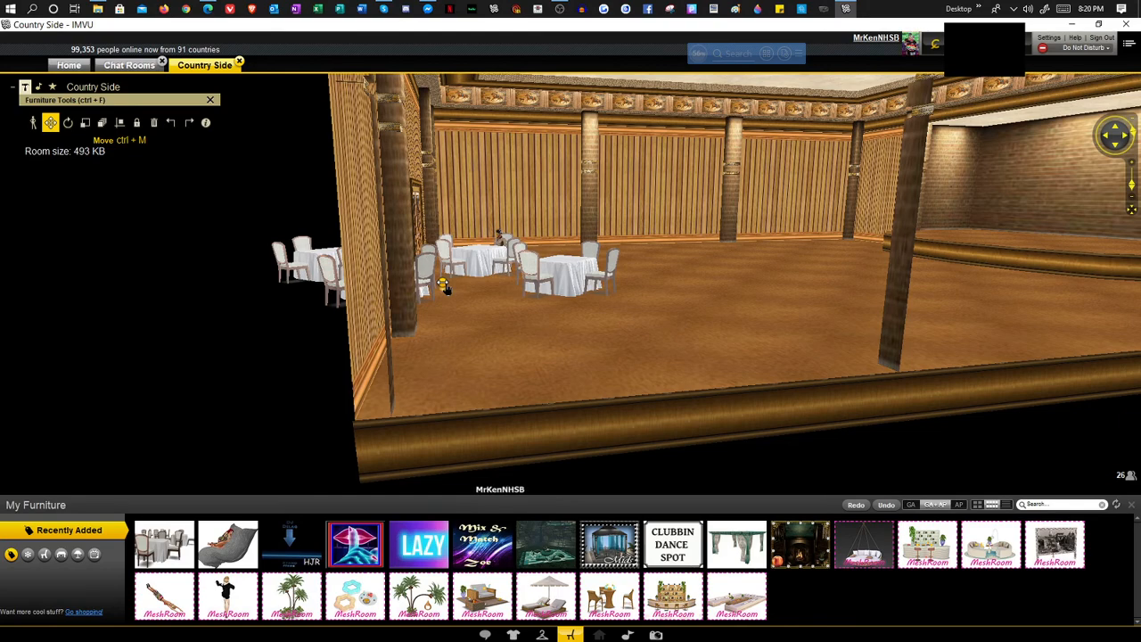
{"action": "left_click_drag", "start_coordinate": [447, 290], "coordinate": [765, 299]}
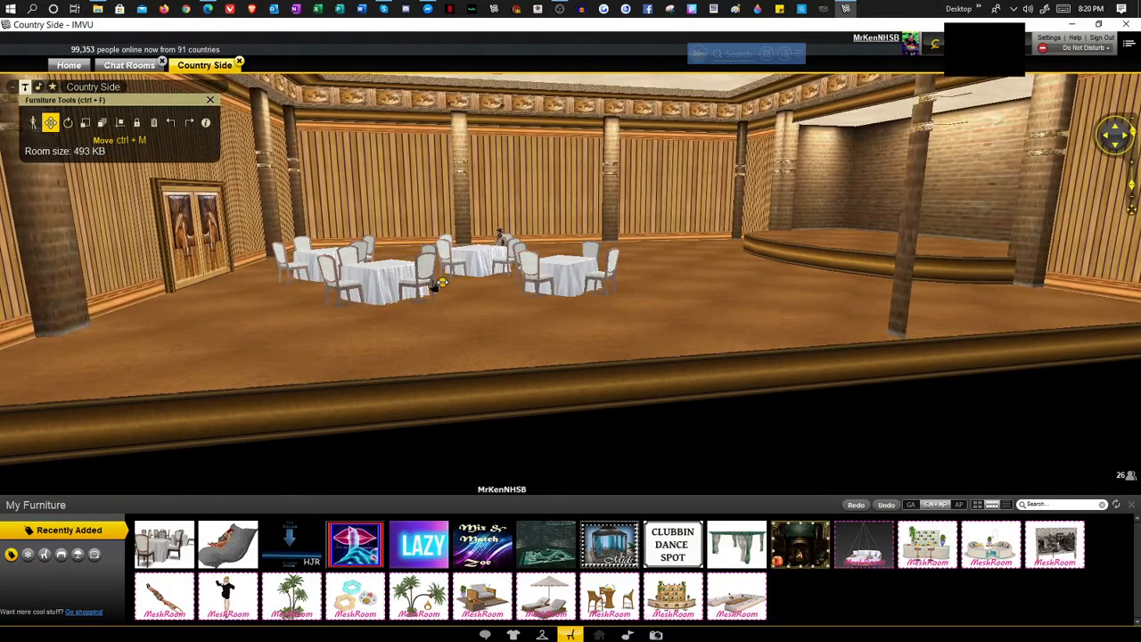
{"action": "left_click_drag", "start_coordinate": [437, 284], "coordinate": [776, 282]}
{"action": "left_click", "coordinate": [546, 314]}
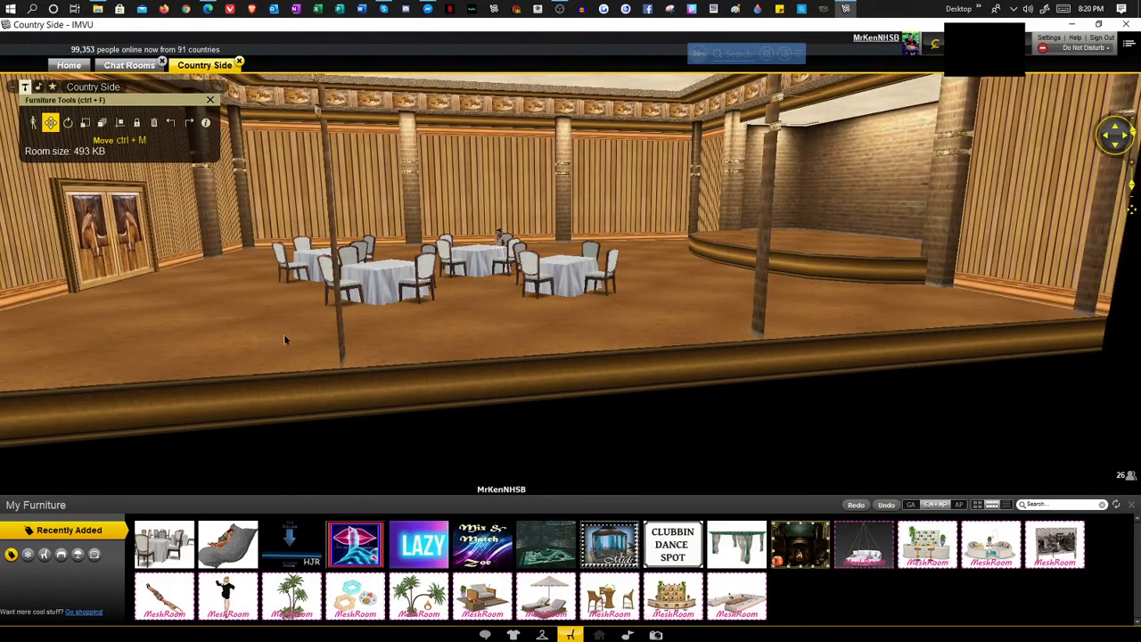
Viewing the room toward the stage, shift the dining set sideways across the floor toward the side wall
{"action": "scroll", "coordinate": [284, 337], "scroll_direction": "down", "scroll_amount": 5}
{"action": "left_click_drag", "start_coordinate": [283, 337], "coordinate": [375, 336]}
{"action": "scroll", "coordinate": [388, 333], "scroll_direction": "up", "scroll_amount": 5}
{"action": "scroll", "coordinate": [372, 333], "scroll_direction": "up", "scroll_amount": 2}
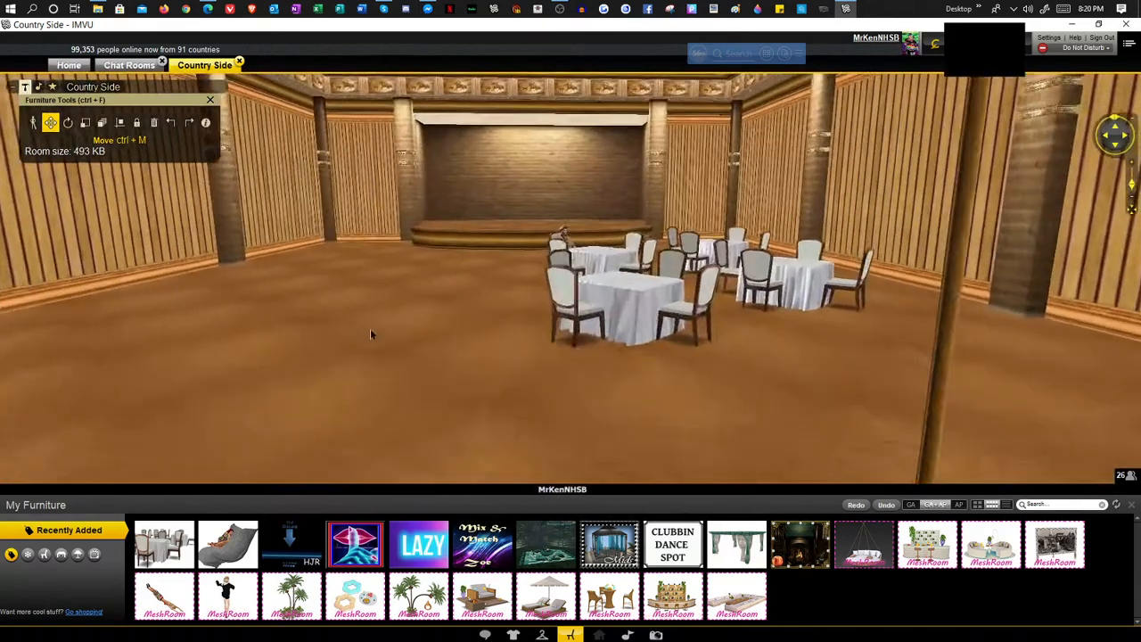
{"action": "scroll", "coordinate": [372, 335], "scroll_direction": "up", "scroll_amount": 2}
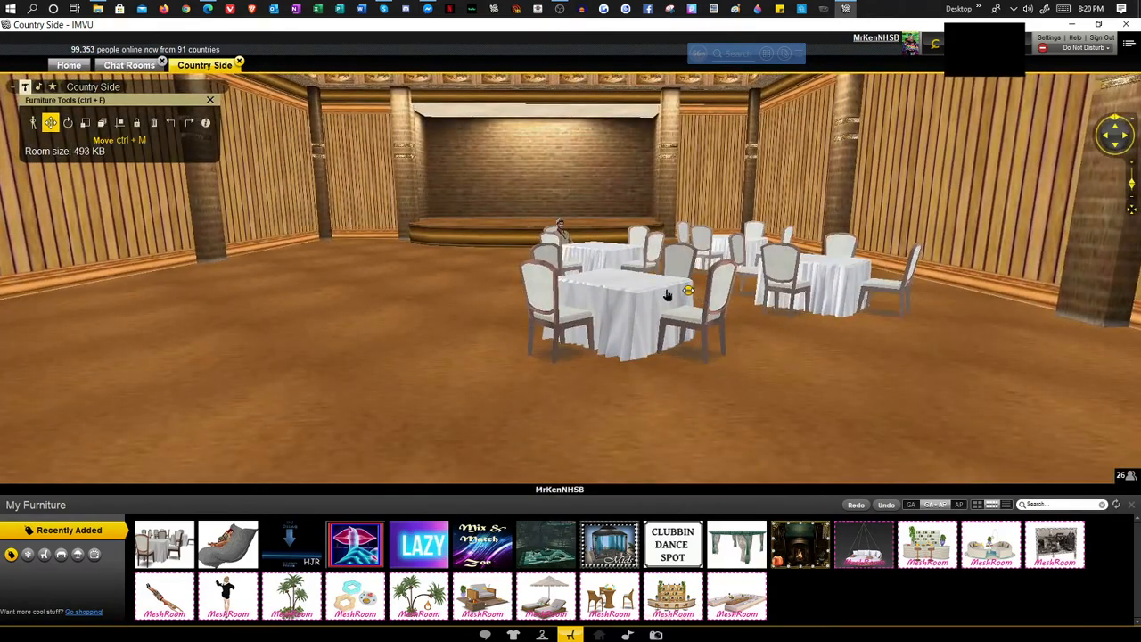
{"action": "left_click_drag", "start_coordinate": [667, 294], "coordinate": [252, 271]}
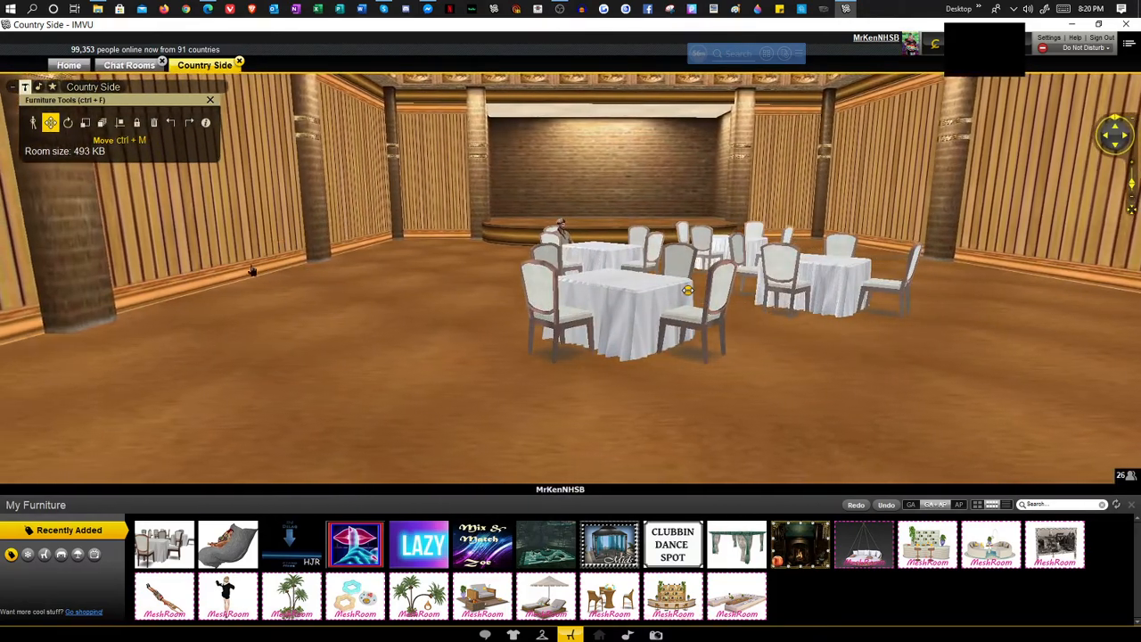
{"action": "mouse_move", "coordinate": [863, 384]}
{"action": "left_mouse_down"}
{"action": "mouse_move", "coordinate": [806, 414]}
{"action": "mouse_move", "coordinate": [852, 388]}
{"action": "left_mouse_up"}
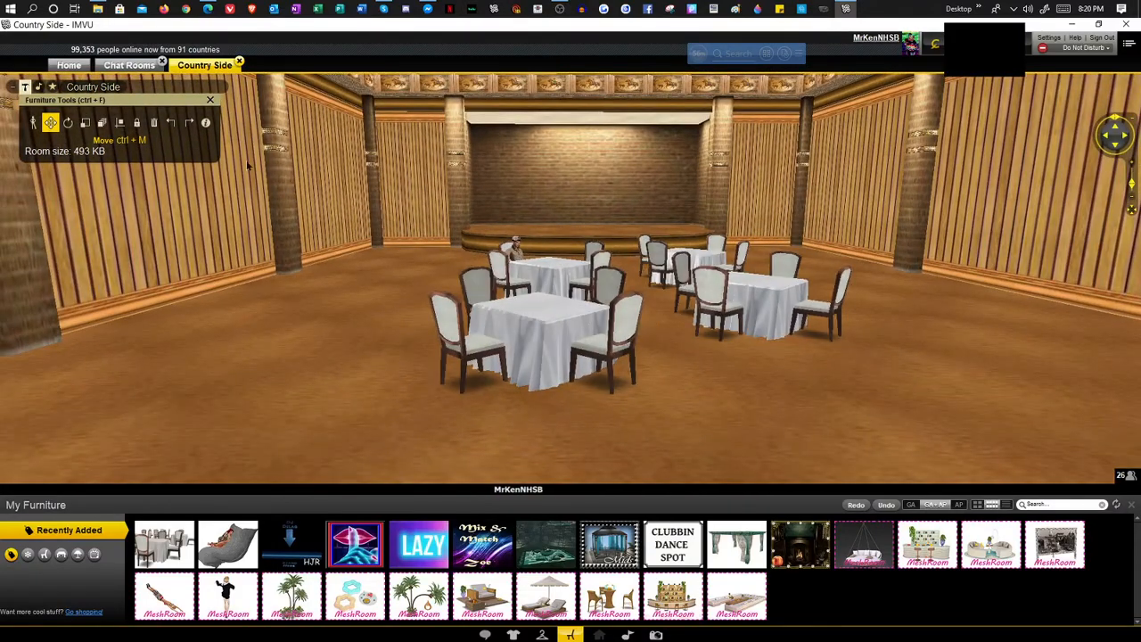
Rotate the dining set so its four tables line up with the stage
{"action": "left_click", "coordinate": [68, 122]}
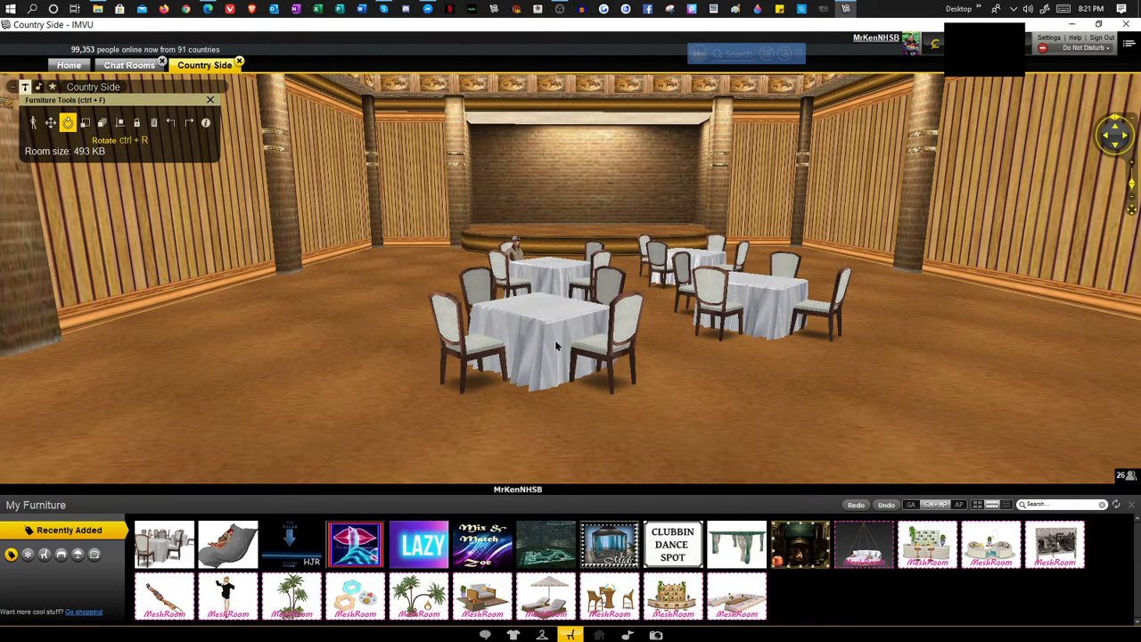
{"action": "left_click", "coordinate": [50, 124]}
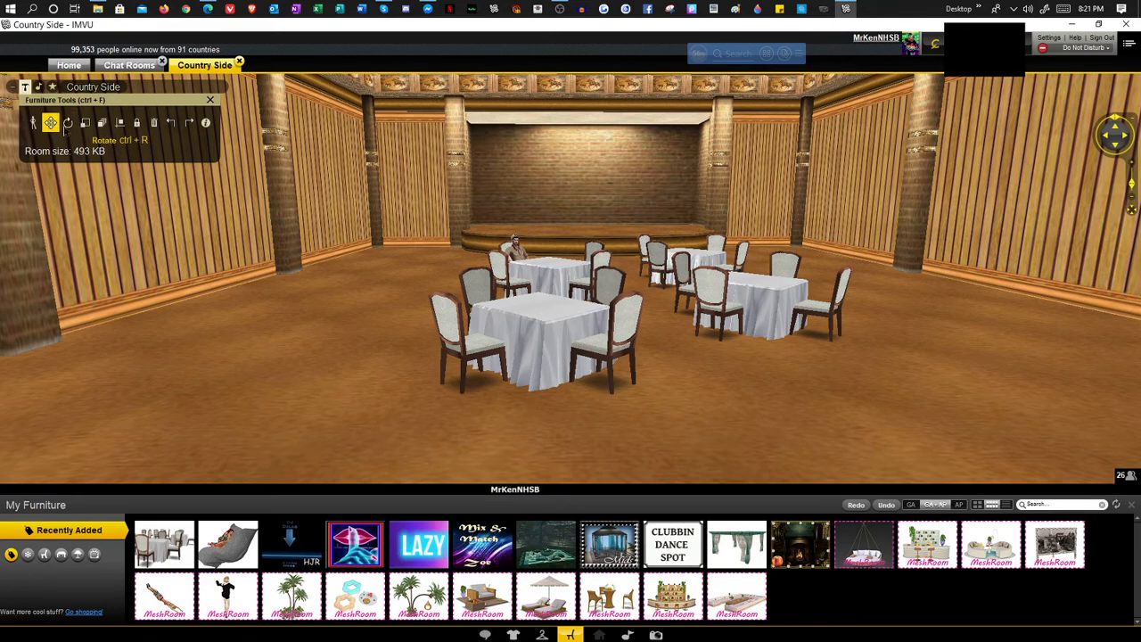
{"action": "left_click", "coordinate": [67, 125]}
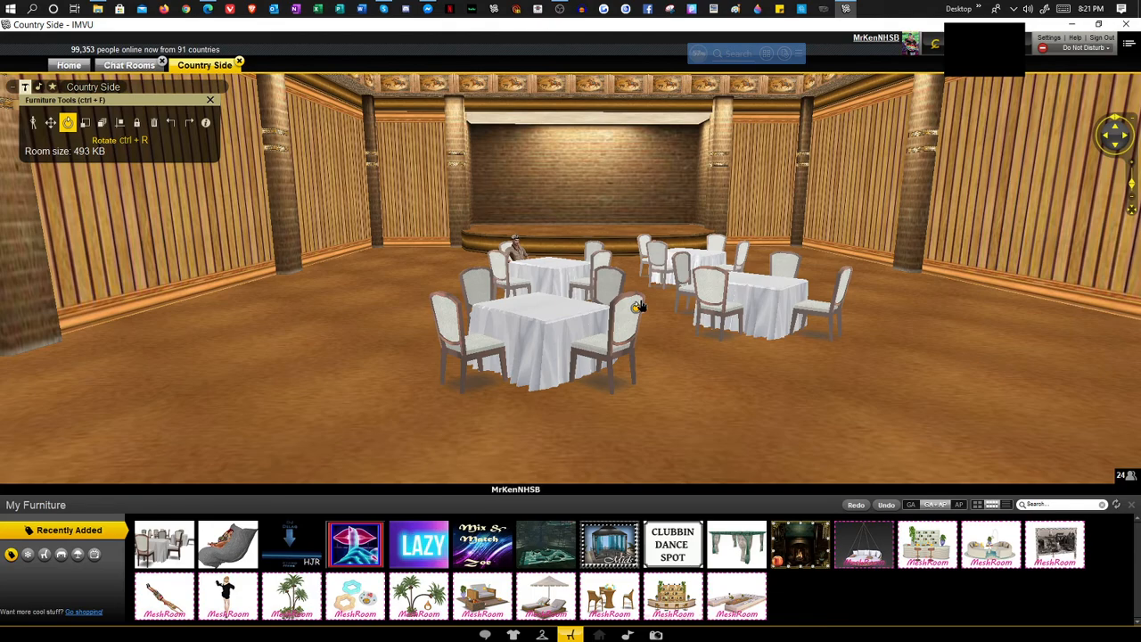
{"action": "left_click_drag", "start_coordinate": [640, 306], "coordinate": [611, 314]}
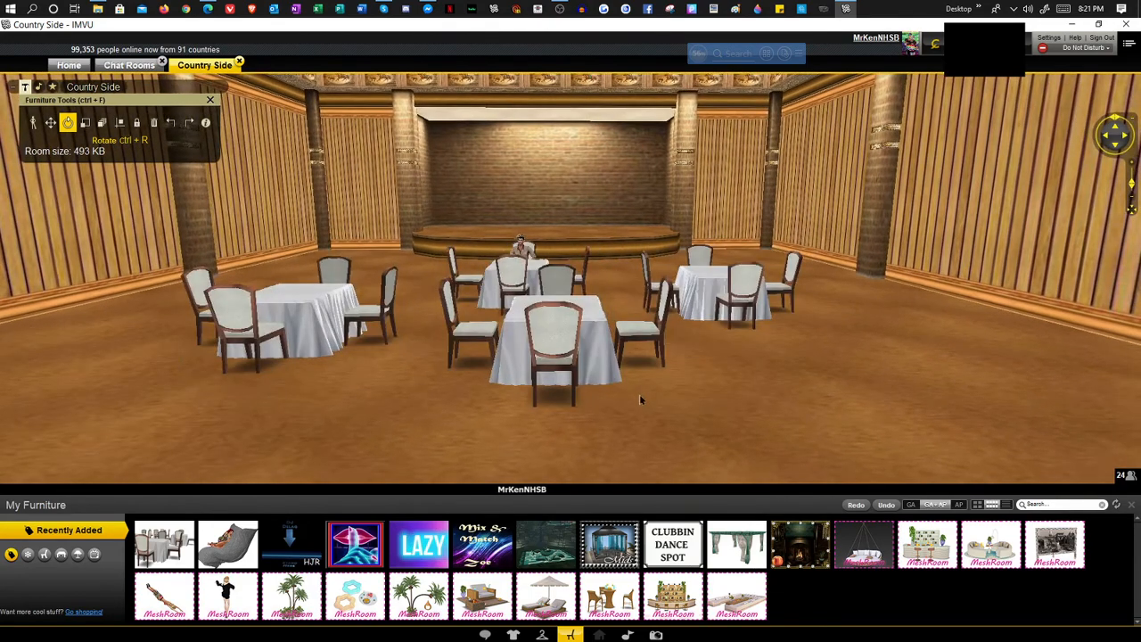
{"action": "left_click_drag", "start_coordinate": [698, 402], "coordinate": [783, 430]}
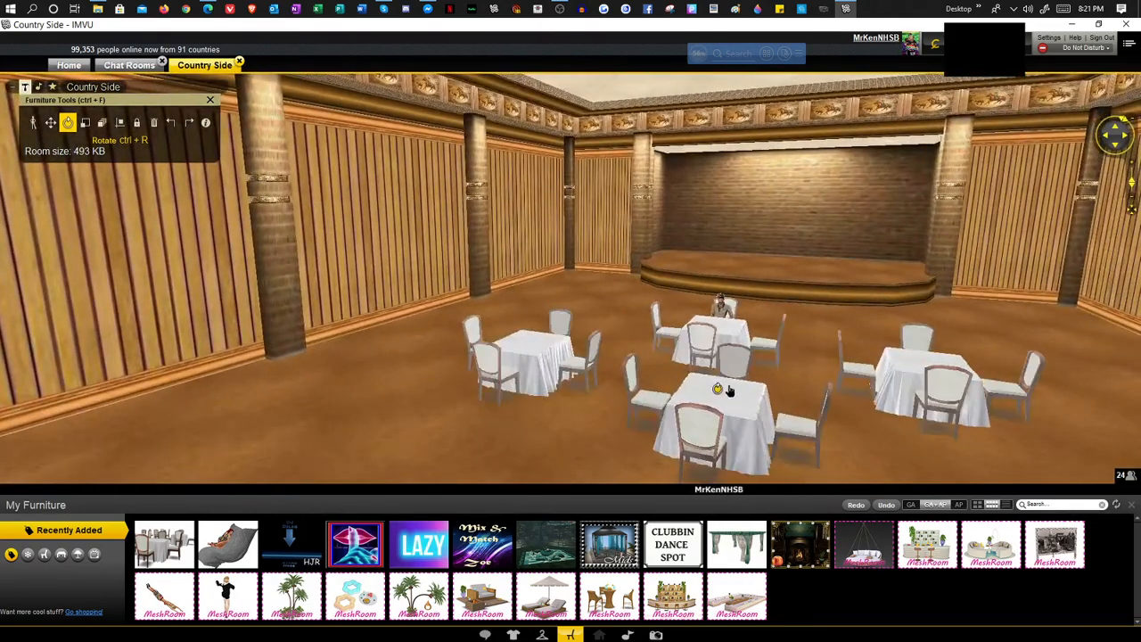
{"action": "left_click_drag", "start_coordinate": [727, 391], "coordinate": [670, 391]}
{"action": "left_click_drag", "start_coordinate": [781, 395], "coordinate": [638, 398]}
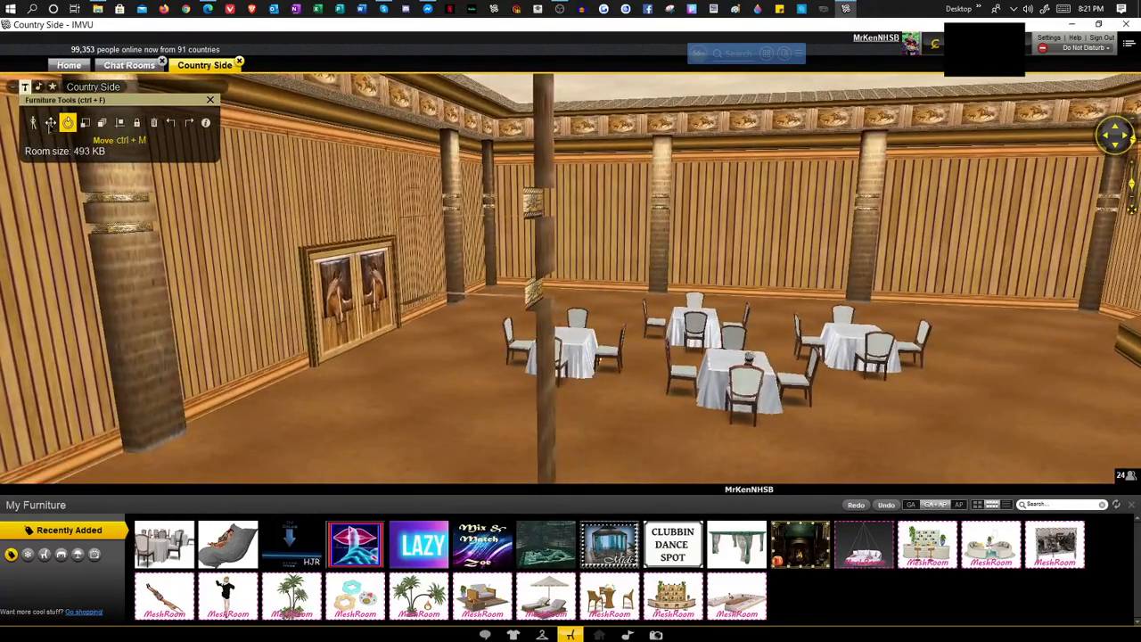
Reposition the rotated dining set on the floor in front of the stage with the Move tool
{"action": "left_click_drag", "start_coordinate": [711, 366], "coordinate": [870, 423]}
{"action": "left_click_drag", "start_coordinate": [504, 413], "coordinate": [551, 409]}
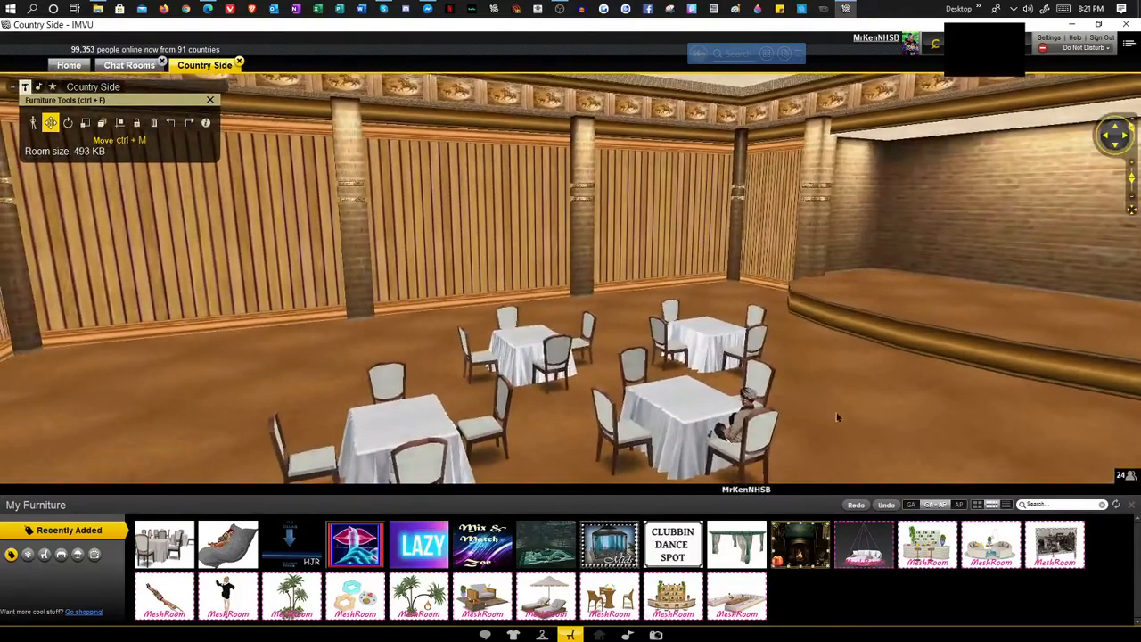
{"action": "left_click_drag", "start_coordinate": [838, 417], "coordinate": [708, 381]}
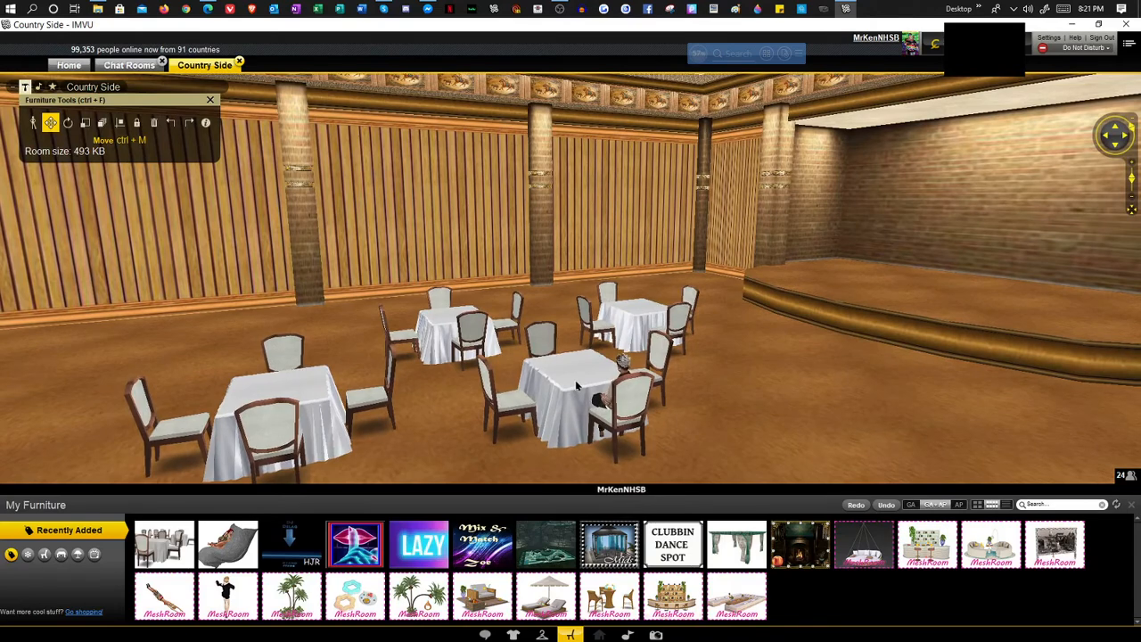
{"action": "left_click_drag", "start_coordinate": [774, 414], "coordinate": [755, 416]}
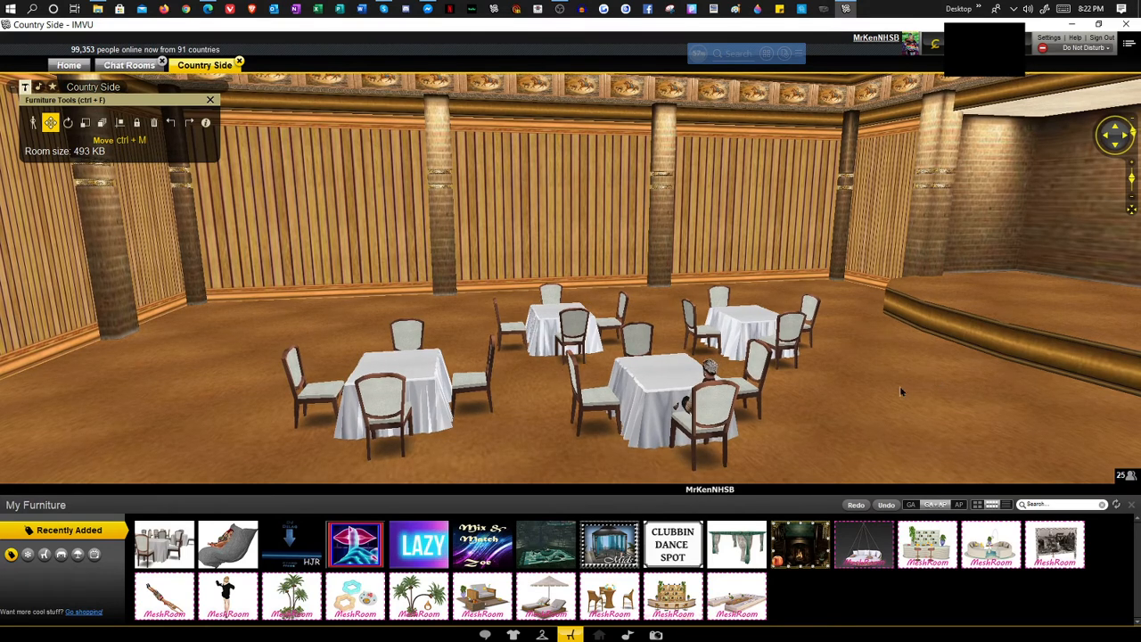
Nudge the dining set slightly and switch to the Lock furniture tool
{"action": "left_click", "coordinate": [136, 124]}
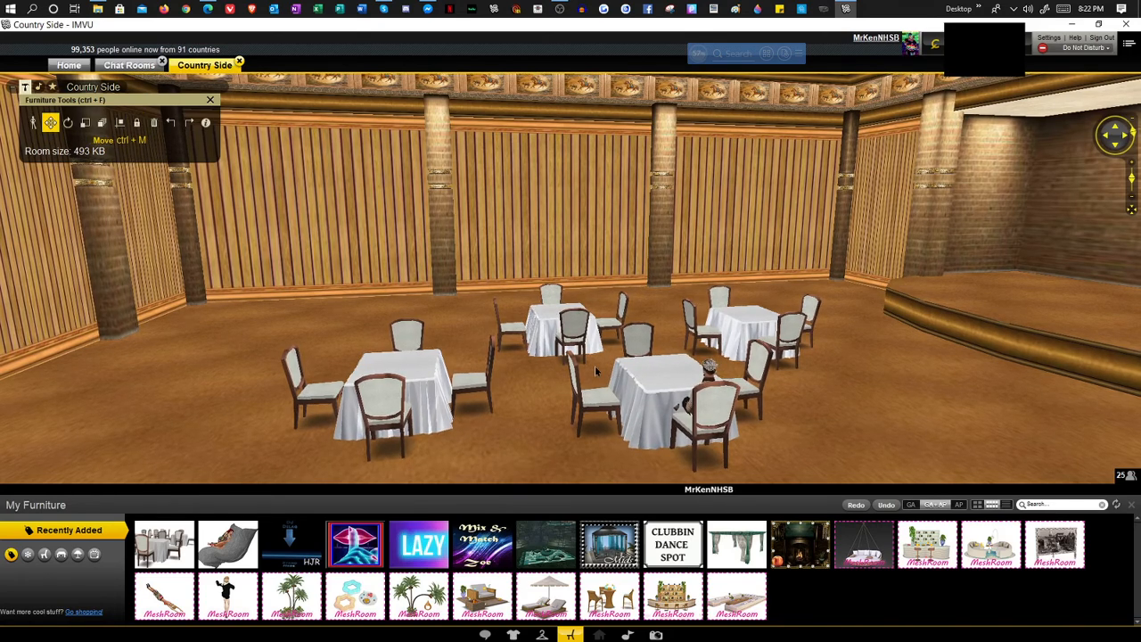
{"action": "left_click_drag", "start_coordinate": [596, 370], "coordinate": [570, 358]}
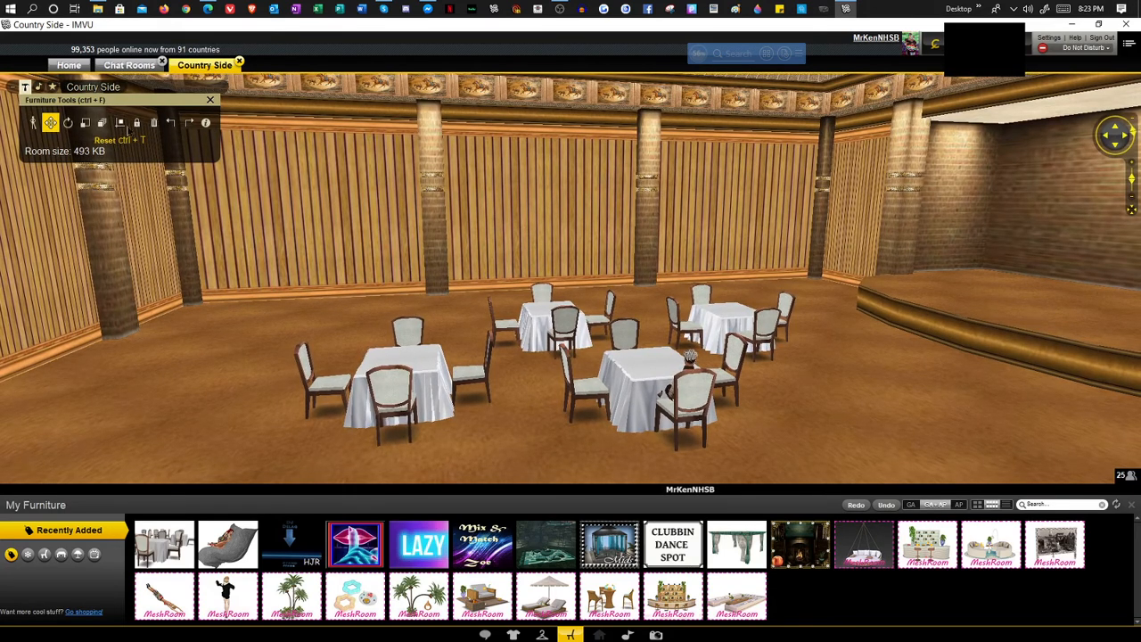
{"action": "left_click", "coordinate": [137, 122]}
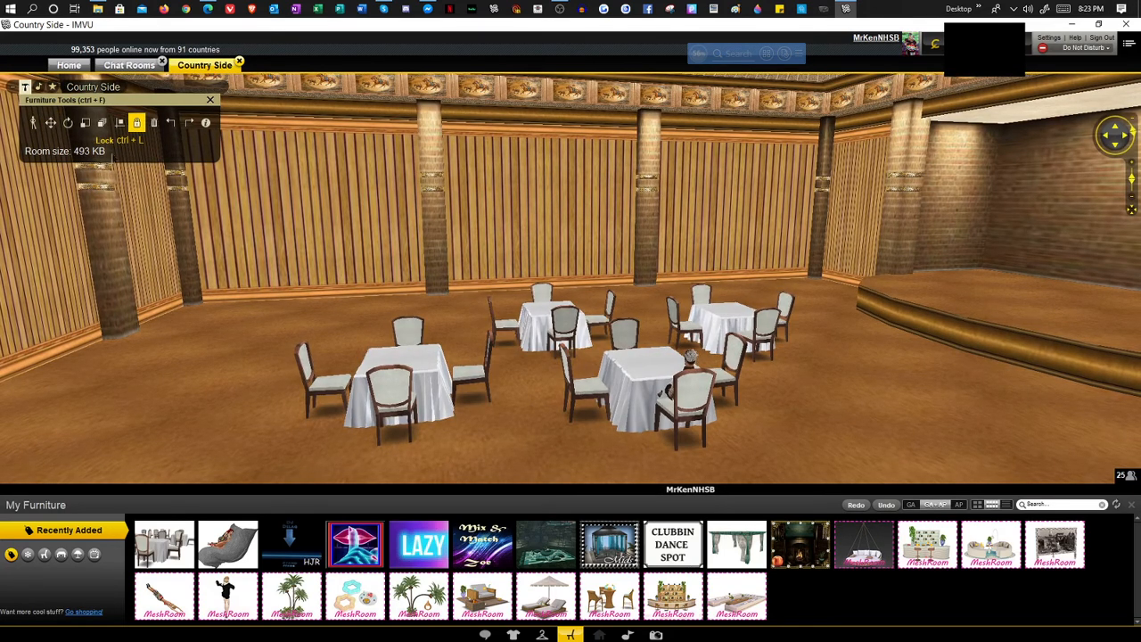
Adjust the dining set's size with the Scale tool and switch to the Copy tool
{"action": "left_click", "coordinate": [85, 123]}
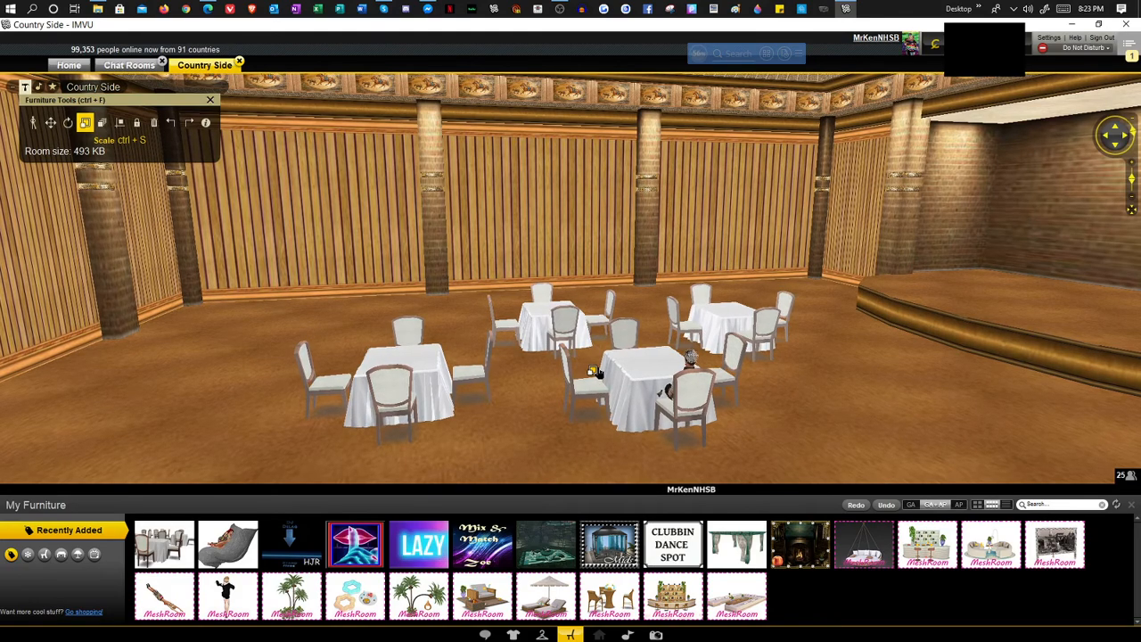
{"action": "mouse_move", "coordinate": [595, 373]}
{"action": "left_mouse_down"}
{"action": "mouse_move", "coordinate": [552, 378]}
{"action": "mouse_move", "coordinate": [599, 382]}
{"action": "left_mouse_up"}
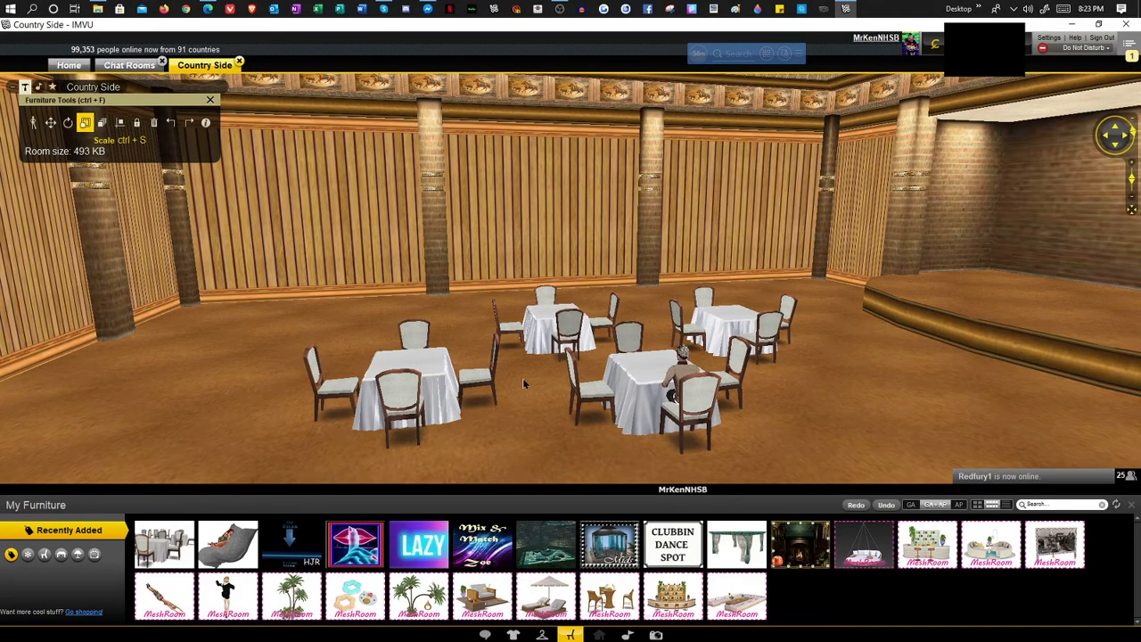
{"action": "left_click_drag", "start_coordinate": [508, 381], "coordinate": [654, 402]}
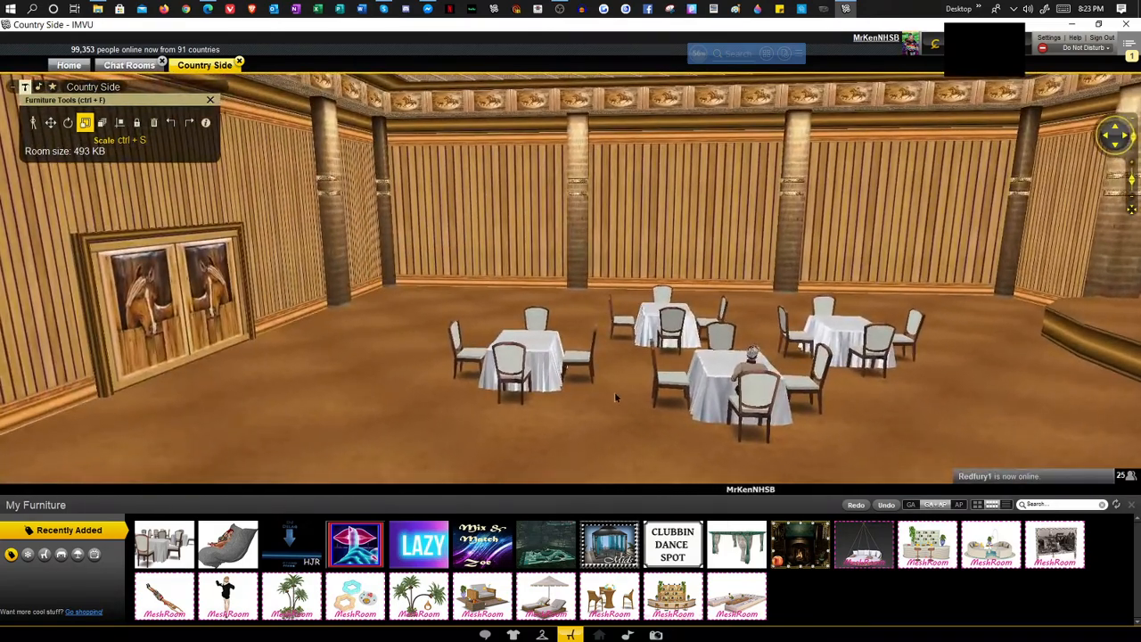
{"action": "left_click", "coordinate": [102, 122]}
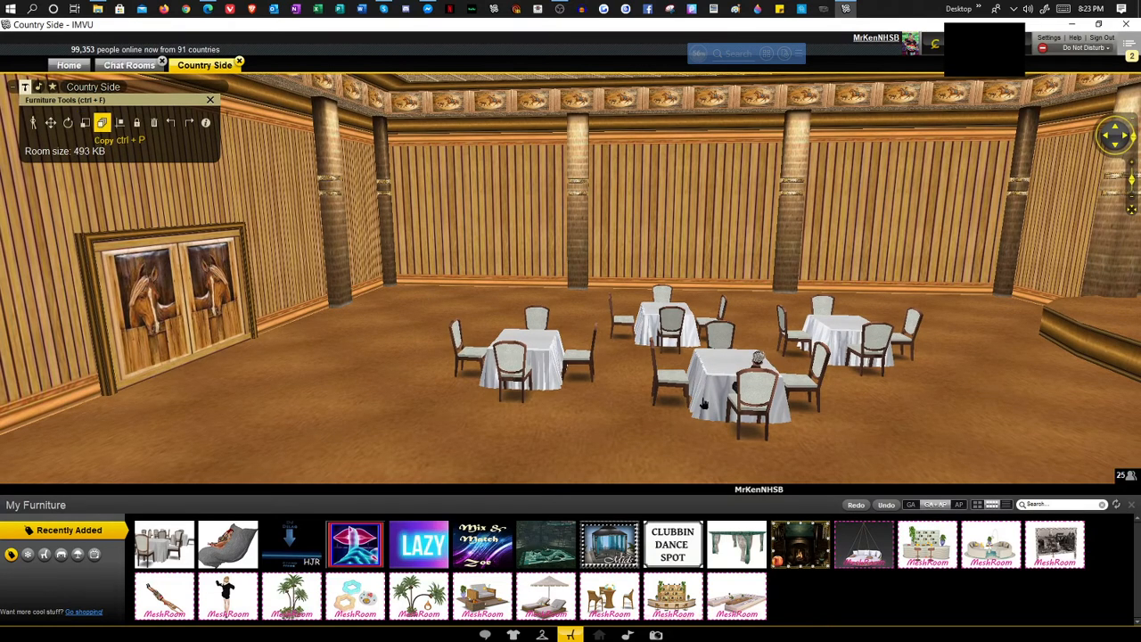
Dismiss the two new-message notifications from IMVU inc
{"action": "left_click", "coordinate": [1130, 55]}
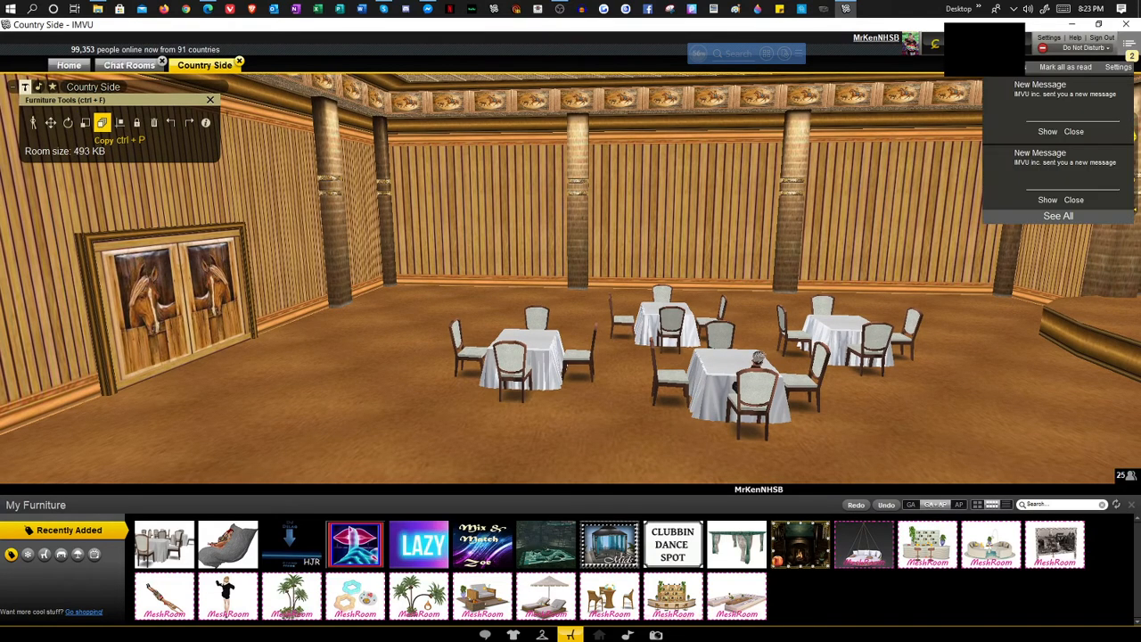
{"action": "left_click", "coordinate": [1073, 132]}
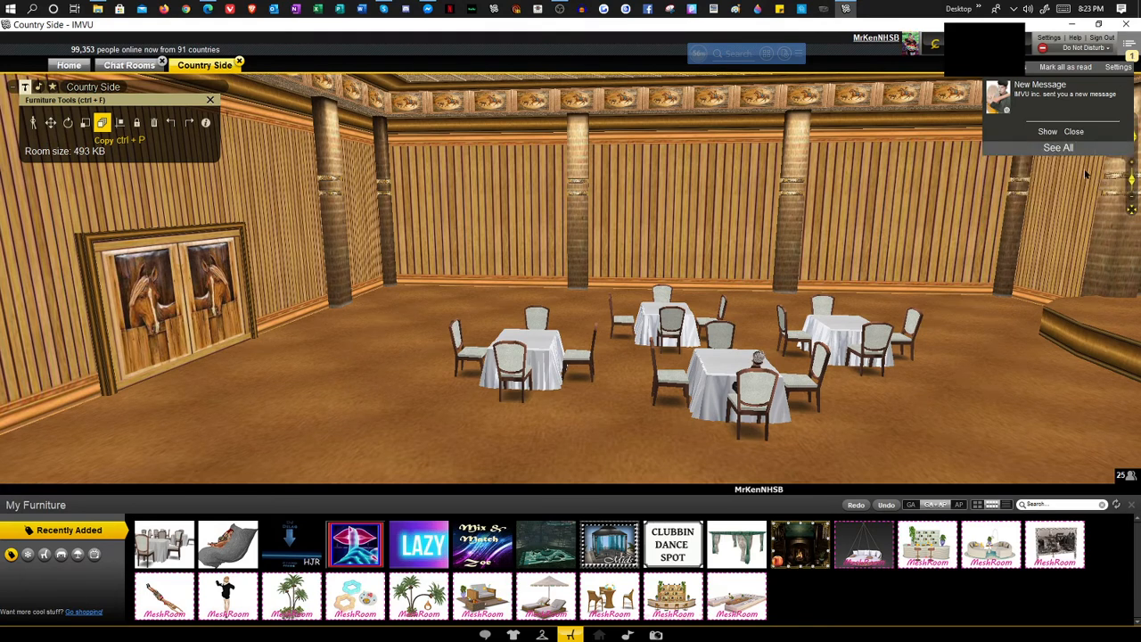
{"action": "left_click", "coordinate": [1074, 132]}
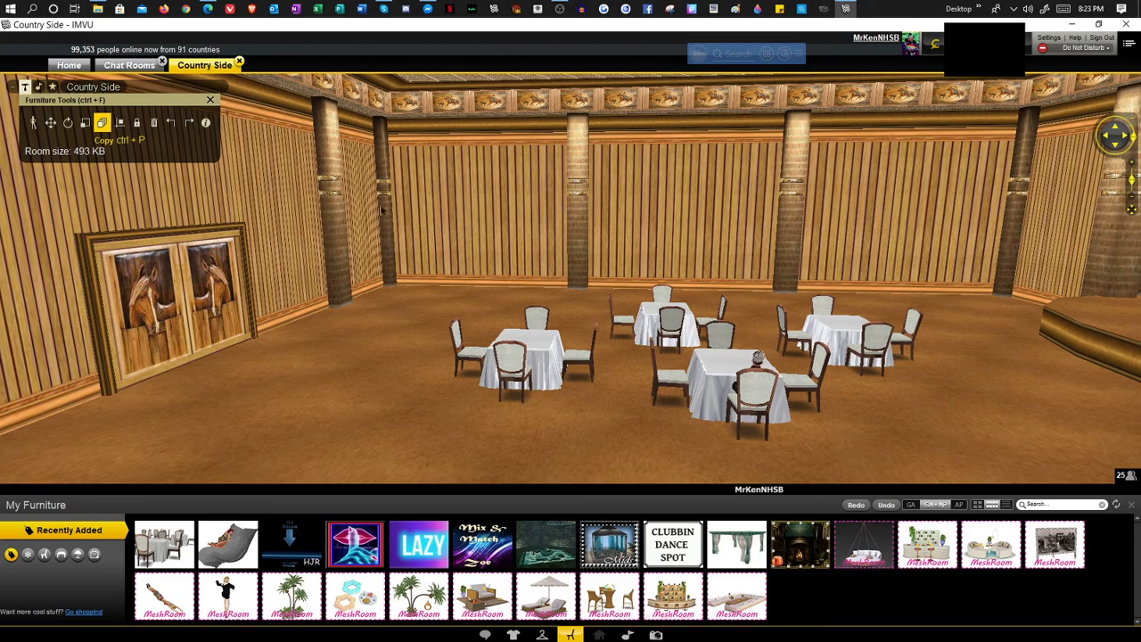
Look over the inbox messages and return to the Country Side room
{"action": "left_click", "coordinate": [78, 64]}
{"action": "left_click", "coordinate": [858, 391]}
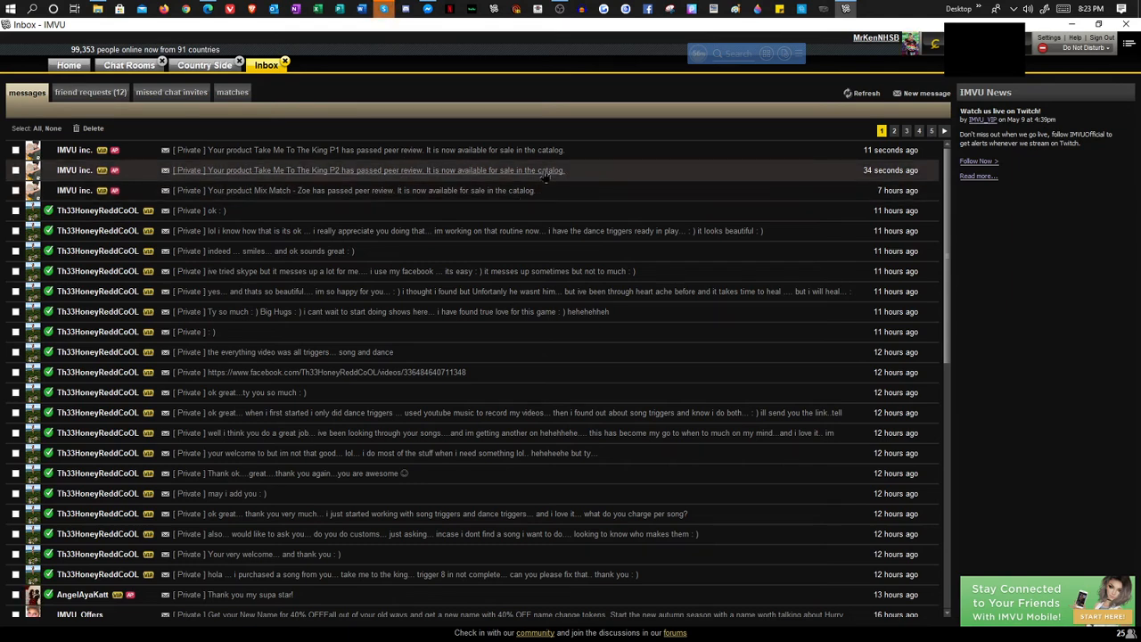
{"action": "left_click", "coordinate": [178, 67]}
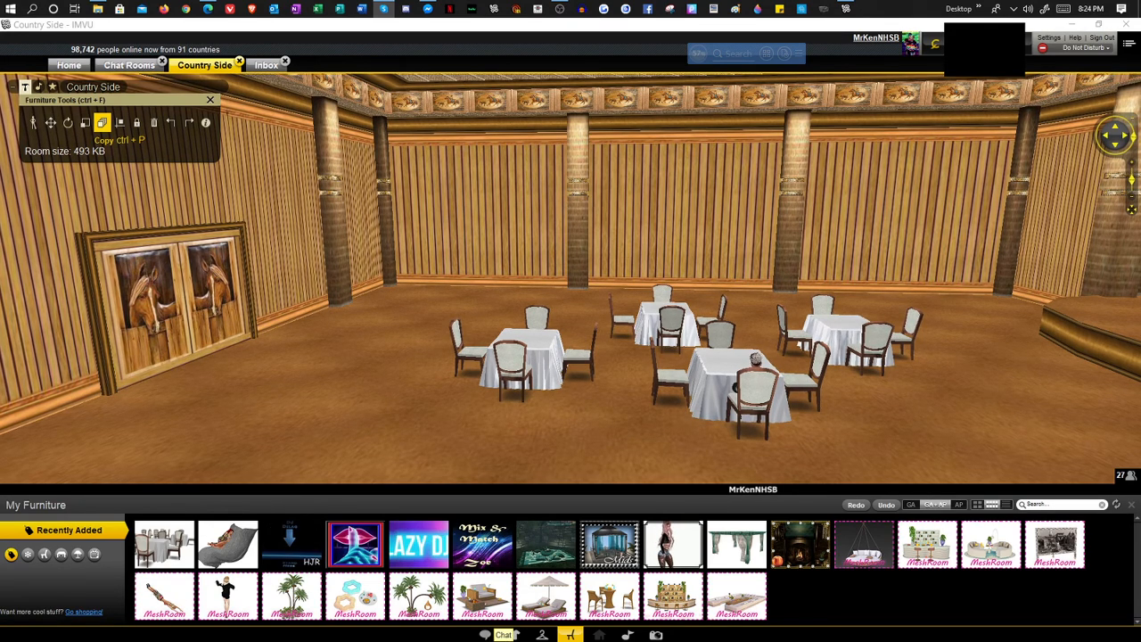
Show the chat area and place a copy of the dining set near the stage
{"action": "left_click", "coordinate": [485, 635]}
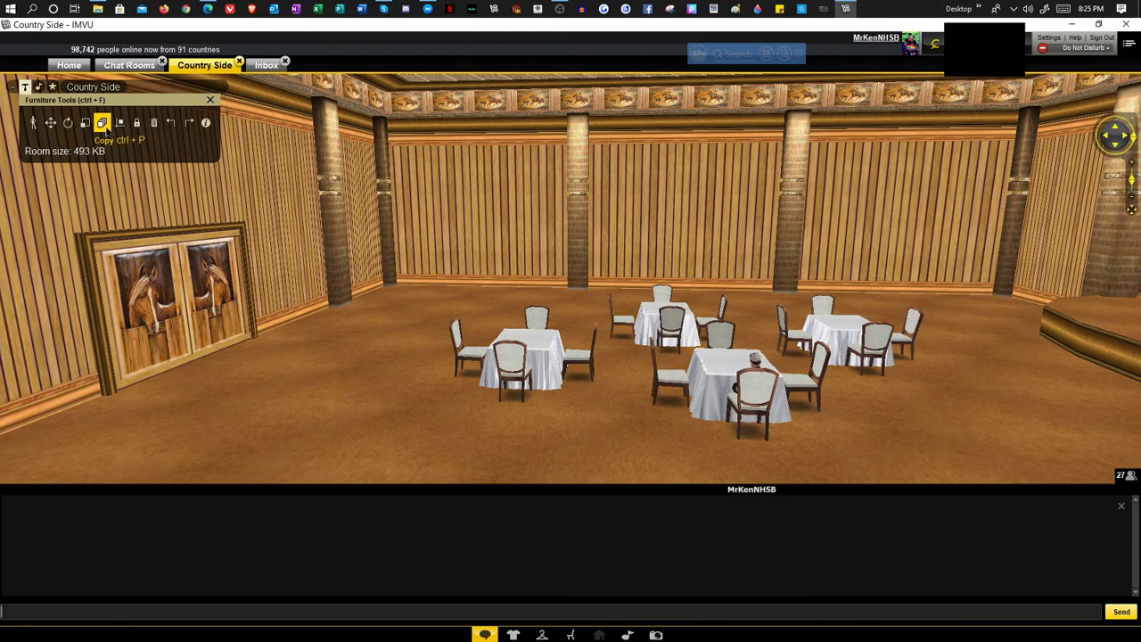
{"action": "left_click_drag", "start_coordinate": [778, 399], "coordinate": [1014, 339]}
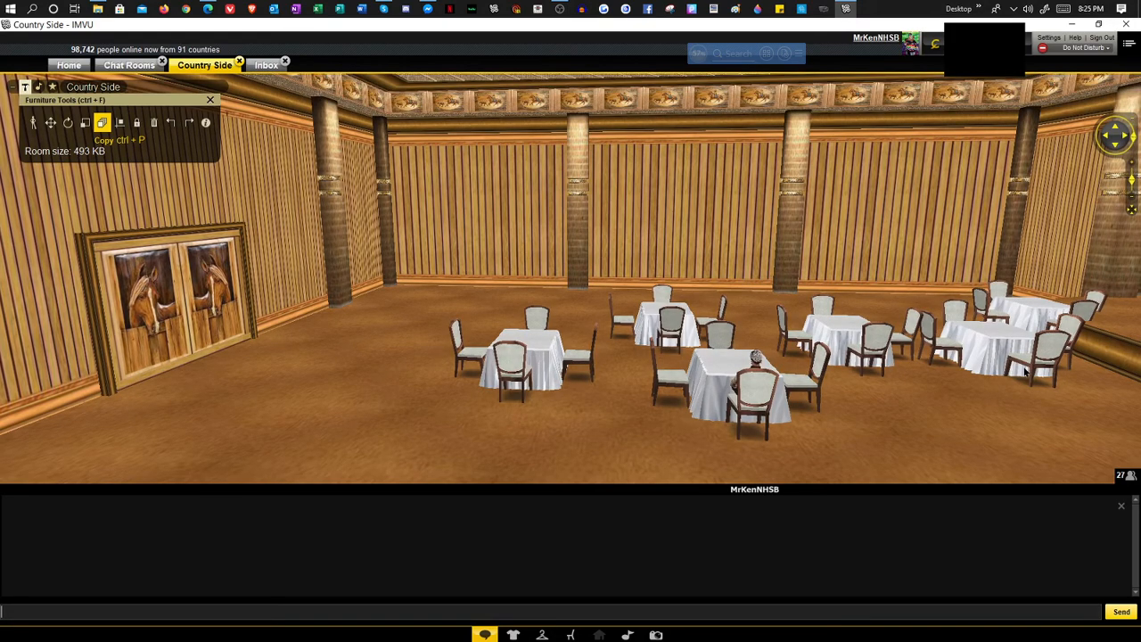
{"action": "left_click_drag", "start_coordinate": [939, 441], "coordinate": [990, 433]}
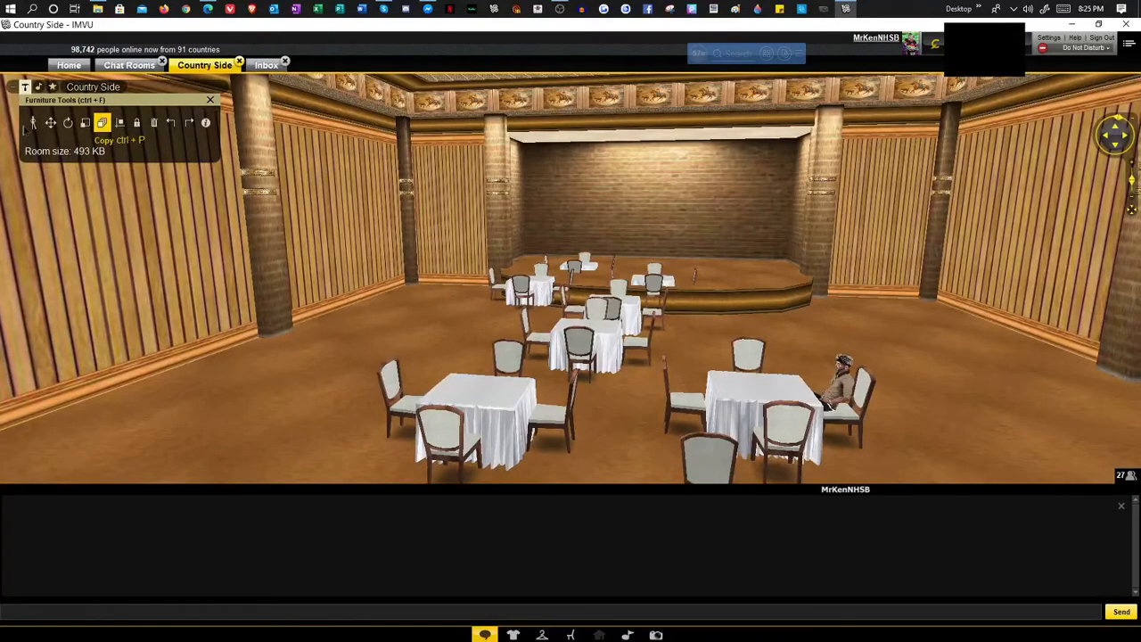
Move the copied dining sets off the stage onto the floor and shift the front group away from them
{"action": "left_click", "coordinate": [50, 122]}
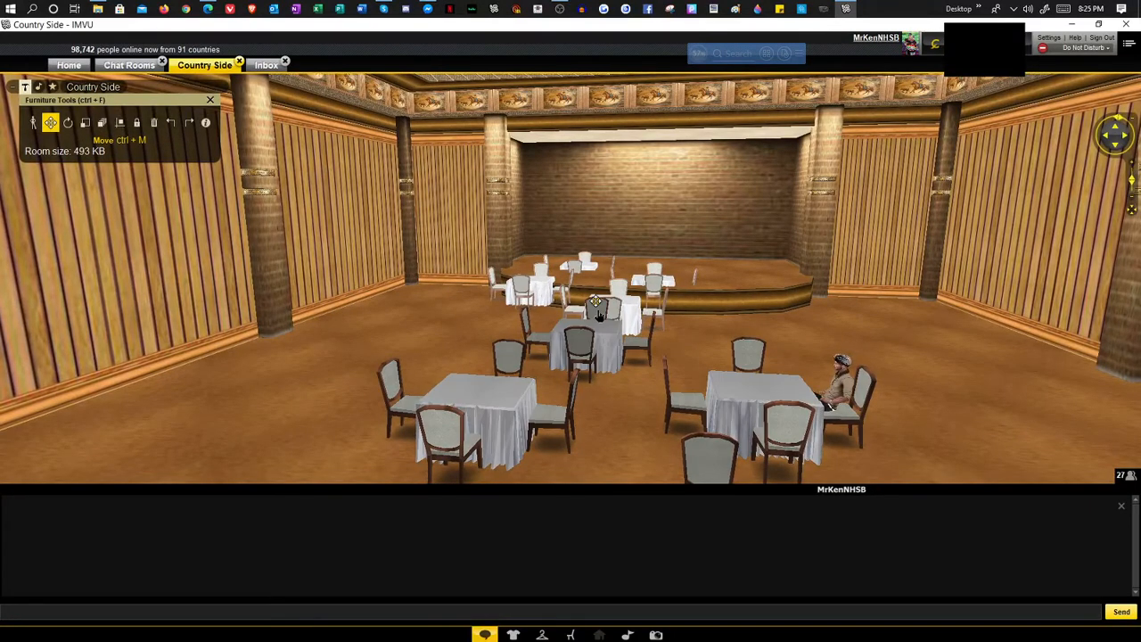
{"action": "mouse_move", "coordinate": [598, 297]}
{"action": "left_mouse_down"}
{"action": "mouse_move", "coordinate": [388, 325]}
{"action": "mouse_move", "coordinate": [449, 348]}
{"action": "left_mouse_up"}
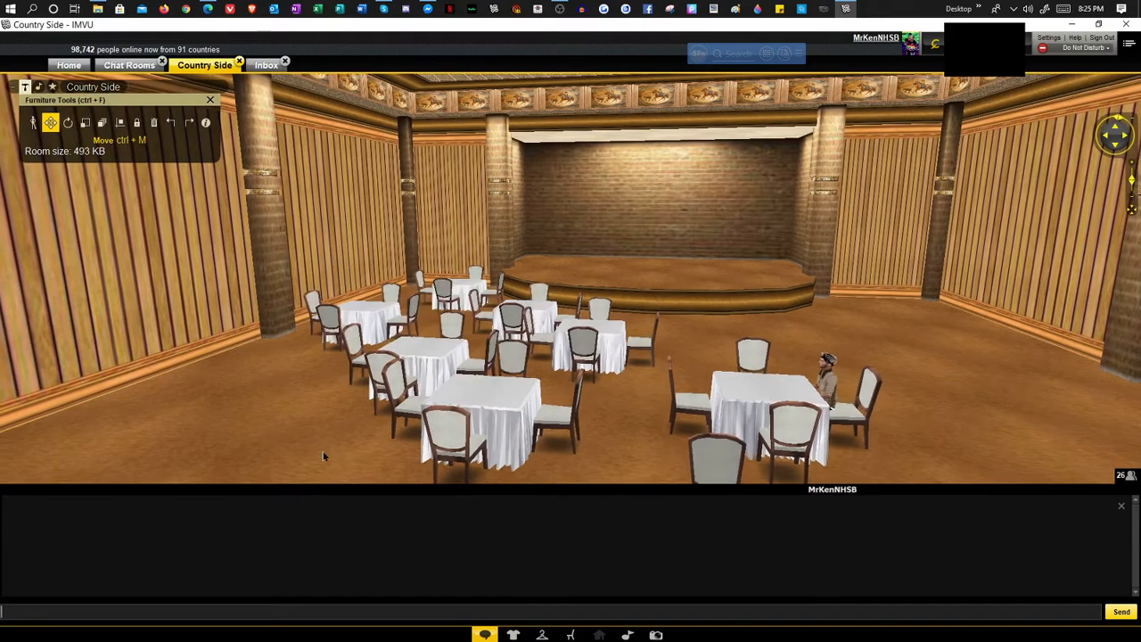
{"action": "left_click_drag", "start_coordinate": [324, 456], "coordinate": [483, 412]}
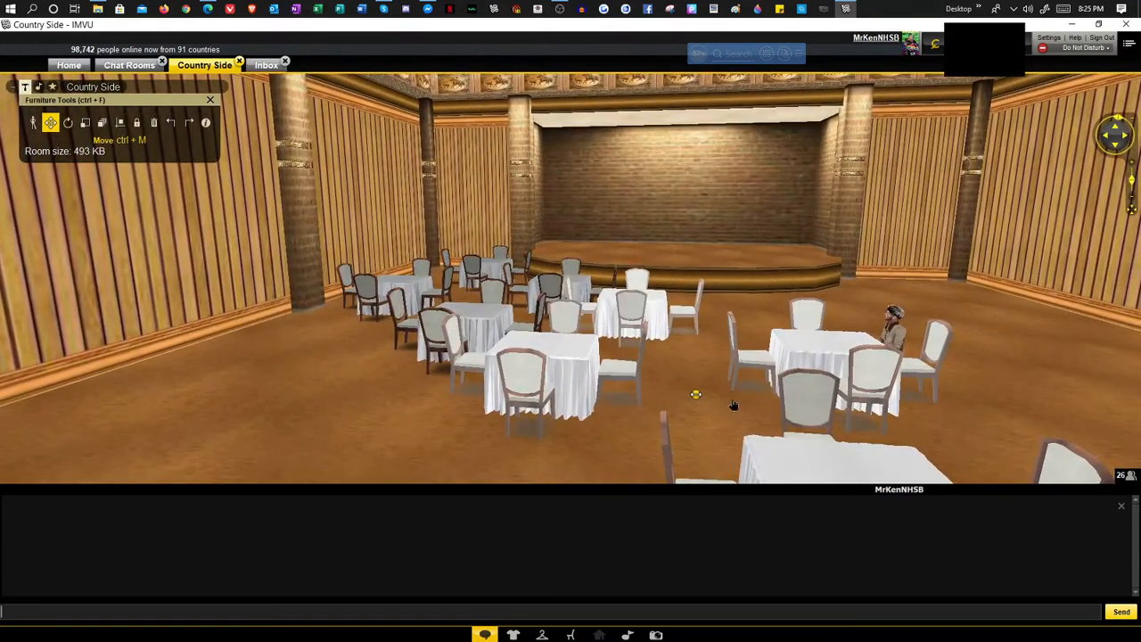
{"action": "left_click_drag", "start_coordinate": [734, 406], "coordinate": [1003, 385]}
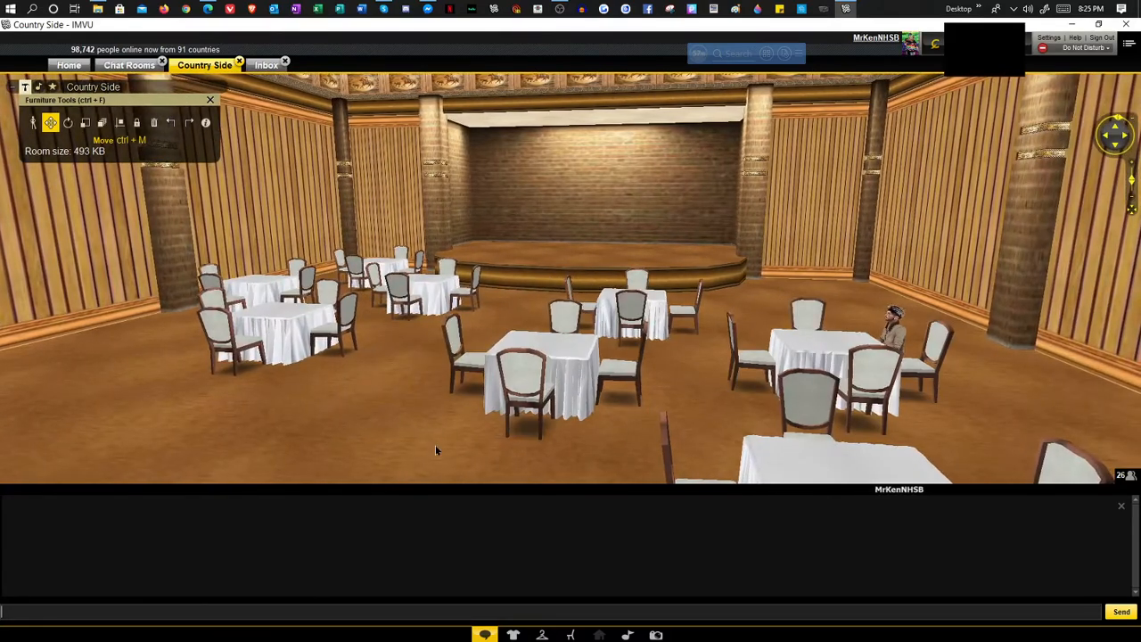
Reposition the two groups of dining sets on the floor in front of the stage
{"action": "left_click_drag", "start_coordinate": [343, 451], "coordinate": [374, 444]}
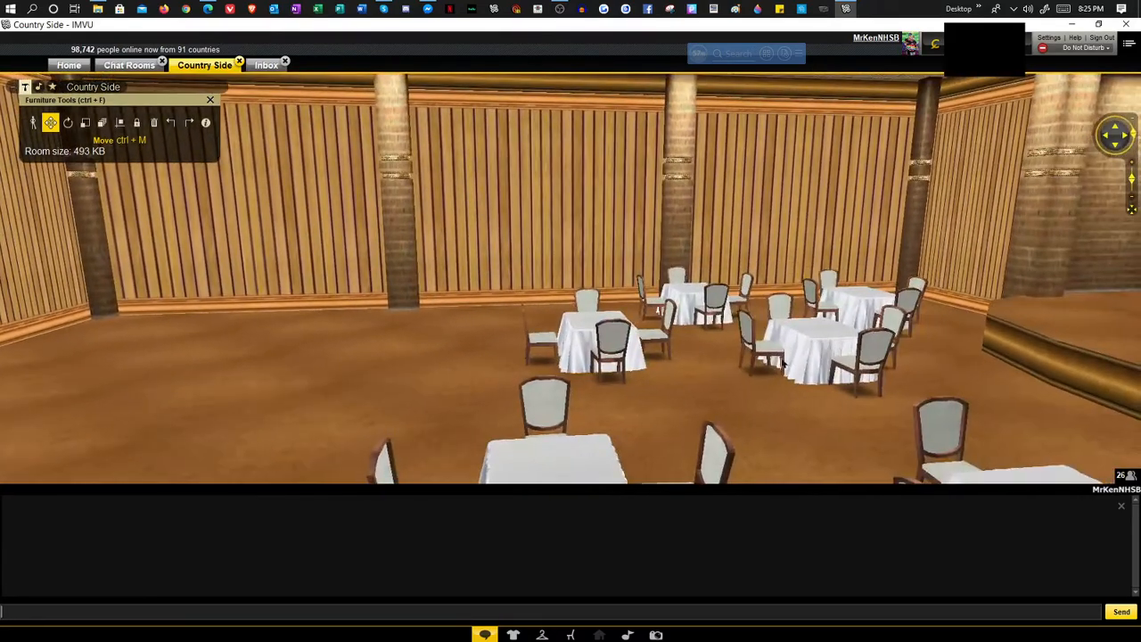
{"action": "left_click_drag", "start_coordinate": [783, 361], "coordinate": [430, 339]}
{"action": "left_click_drag", "start_coordinate": [570, 424], "coordinate": [406, 475]}
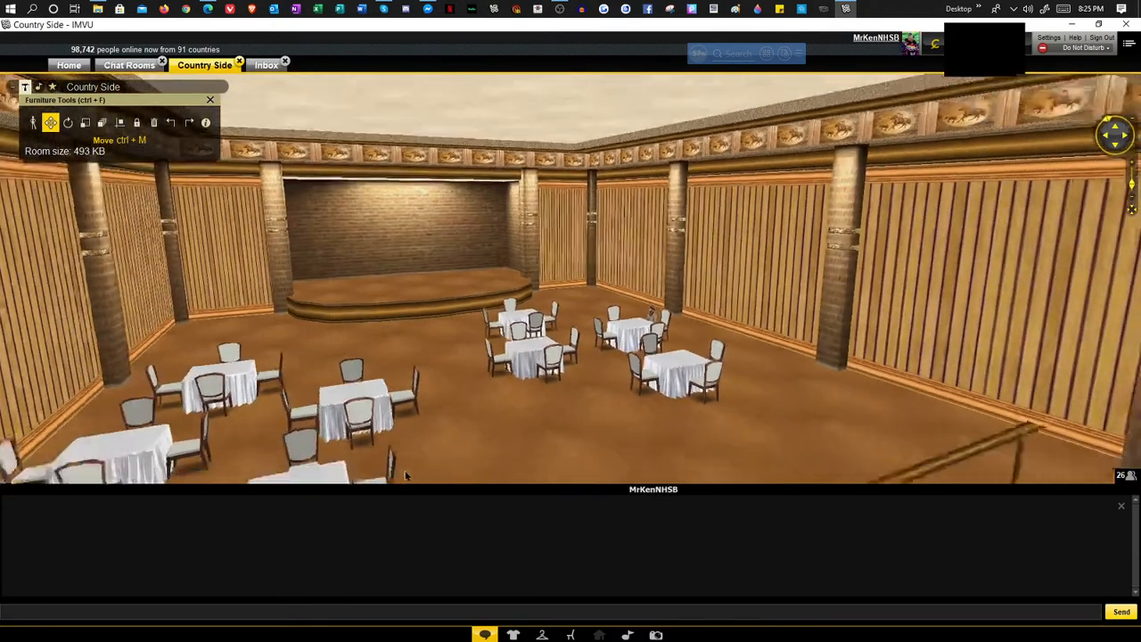
{"action": "left_click_drag", "start_coordinate": [502, 450], "coordinate": [478, 432]}
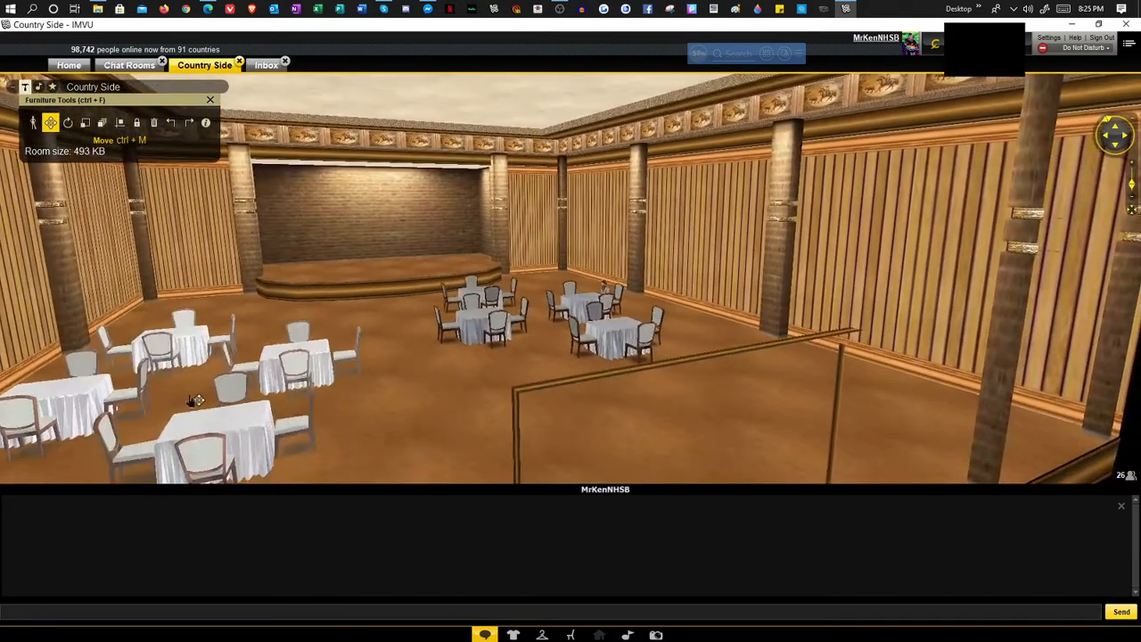
{"action": "left_click_drag", "start_coordinate": [194, 401], "coordinate": [370, 382]}
Examine the dining set layout from outside the room and close to the tables
{"action": "left_click_drag", "start_coordinate": [510, 421], "coordinate": [428, 434]}
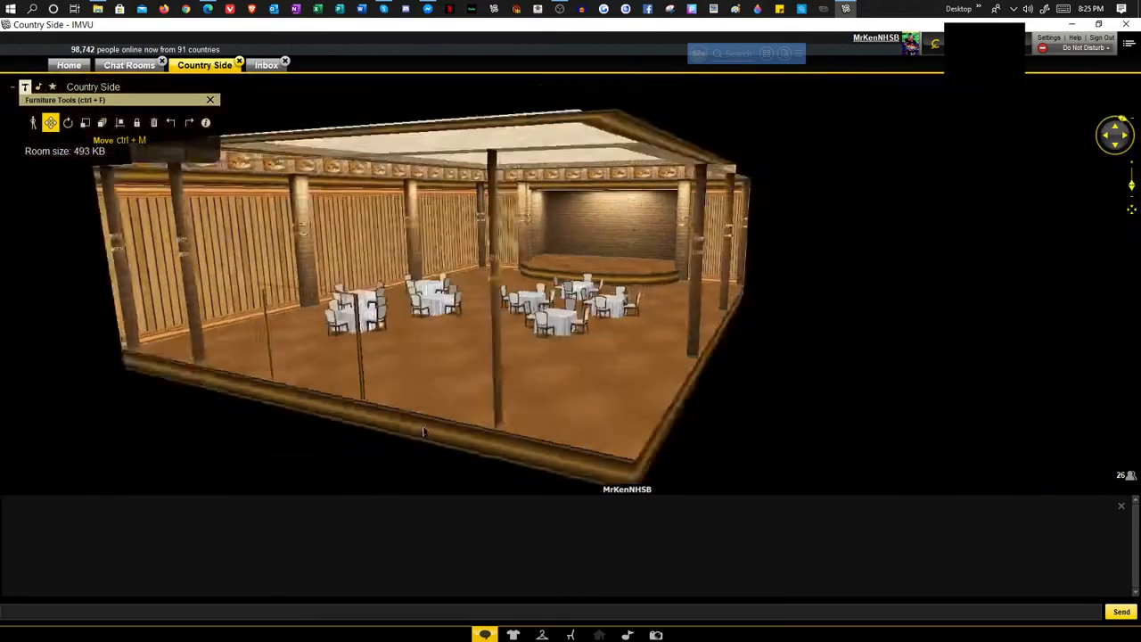
{"action": "scroll", "coordinate": [385, 395], "scroll_direction": "up", "scroll_amount": 5}
{"action": "left_click_drag", "start_coordinate": [446, 283], "coordinate": [678, 322]}
{"action": "left_click_drag", "start_coordinate": [392, 355], "coordinate": [214, 367]}
{"action": "scroll", "coordinate": [345, 378], "scroll_direction": "down", "scroll_amount": 5}
{"action": "scroll", "coordinate": [473, 390], "scroll_direction": "up", "scroll_amount": 6}
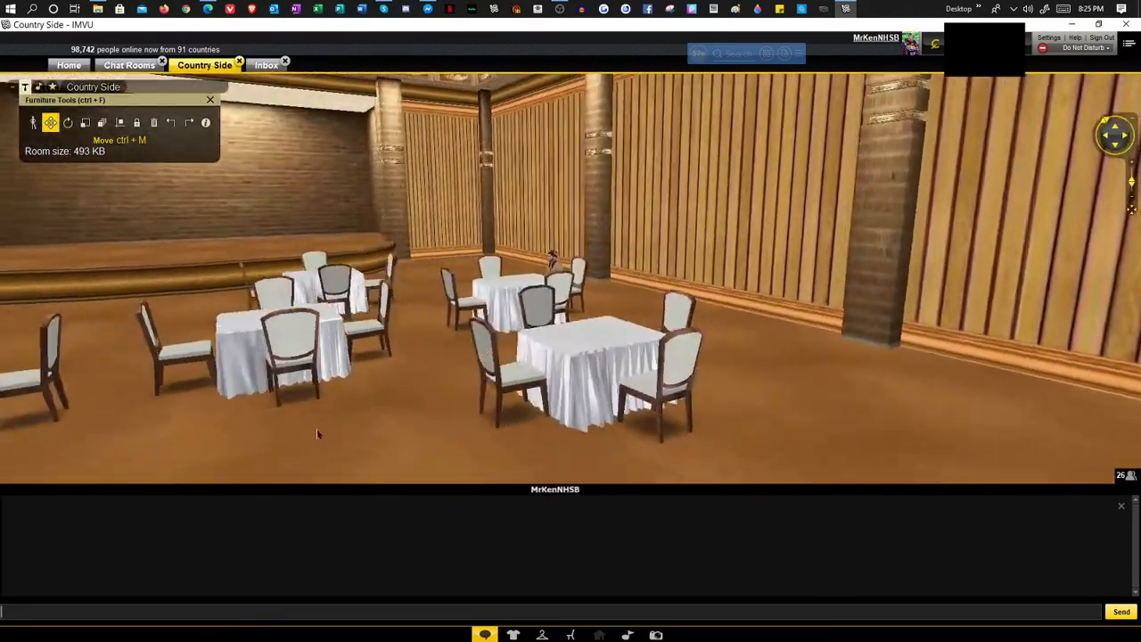
{"action": "left_click_drag", "start_coordinate": [316, 430], "coordinate": [409, 425]}
{"action": "scroll", "coordinate": [418, 435], "scroll_direction": "down", "scroll_amount": 5}
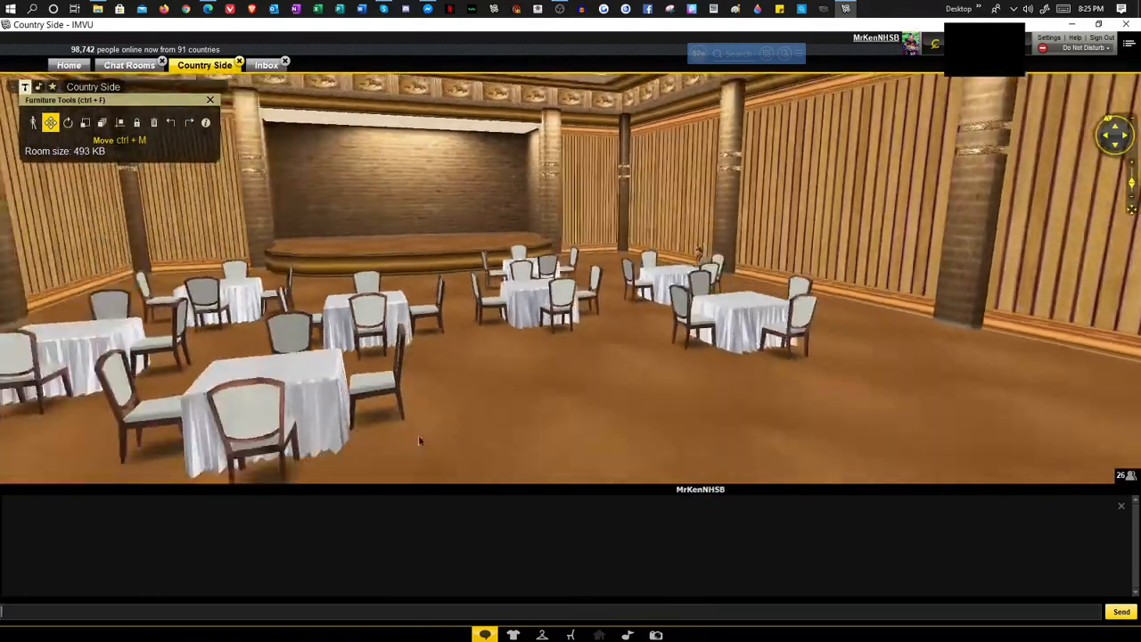
Rotate the outlying group of four dining sets and move it closer to the group beside it
{"action": "left_click", "coordinate": [68, 122]}
{"action": "left_click_drag", "start_coordinate": [293, 377], "coordinate": [534, 419]}
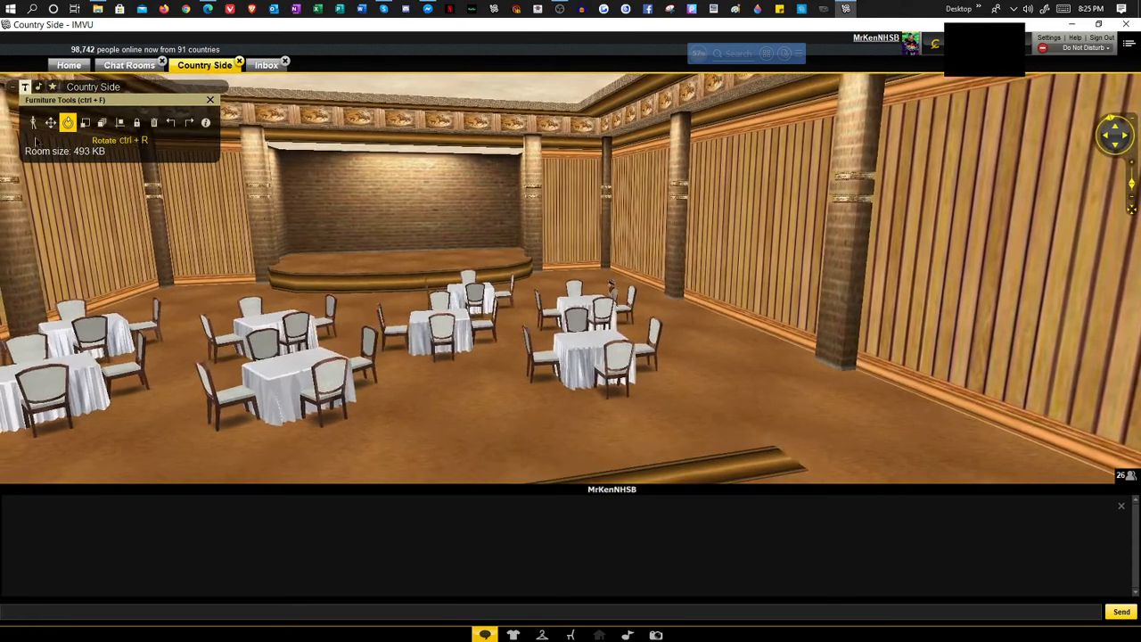
{"action": "left_click", "coordinate": [50, 122]}
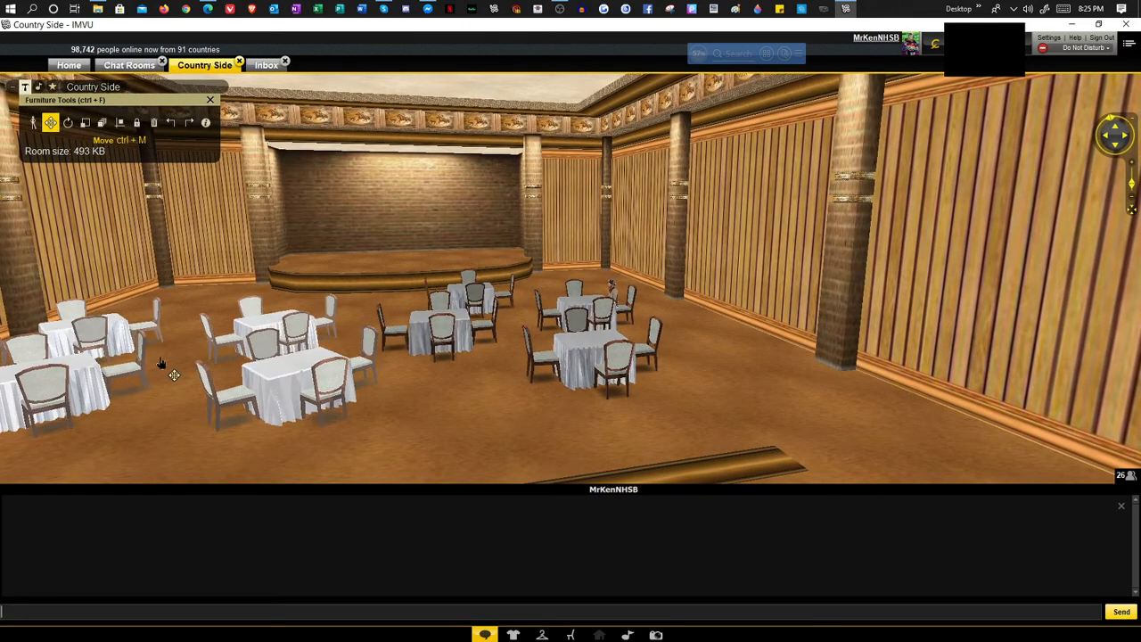
{"action": "left_click_drag", "start_coordinate": [162, 366], "coordinate": [264, 397]}
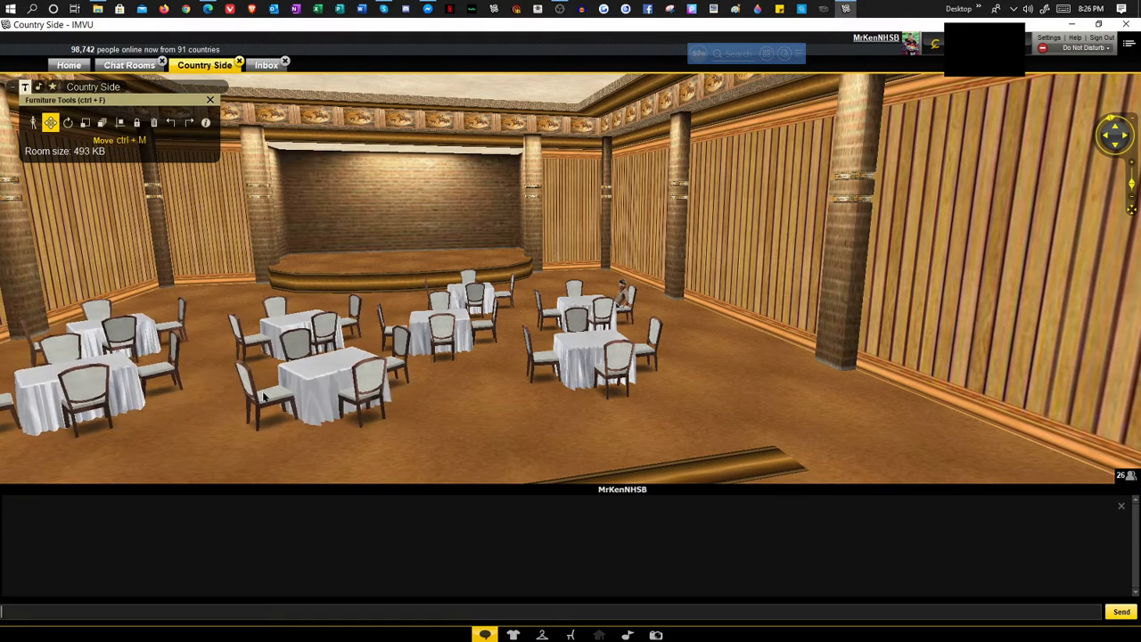
{"action": "left_click_drag", "start_coordinate": [576, 335], "coordinate": [633, 341]}
{"action": "left_click_drag", "start_coordinate": [368, 434], "coordinate": [613, 449]}
Bring up the Lock and Reset tools and view the dining sets from the room's open side
{"action": "left_click", "coordinate": [137, 123]}
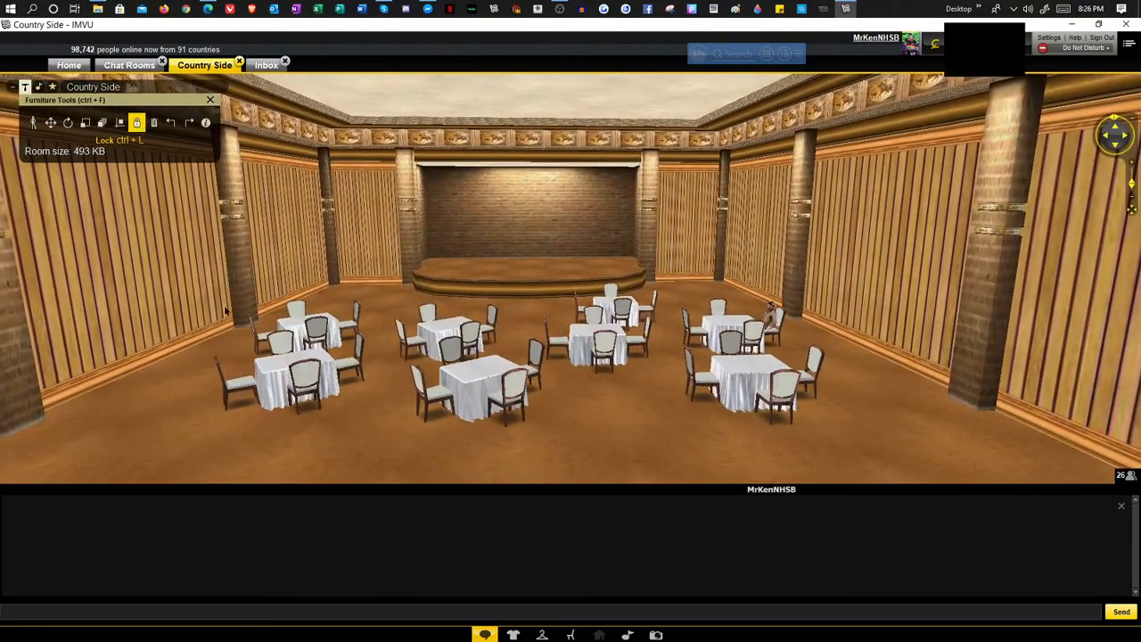
{"action": "left_click", "coordinate": [120, 123]}
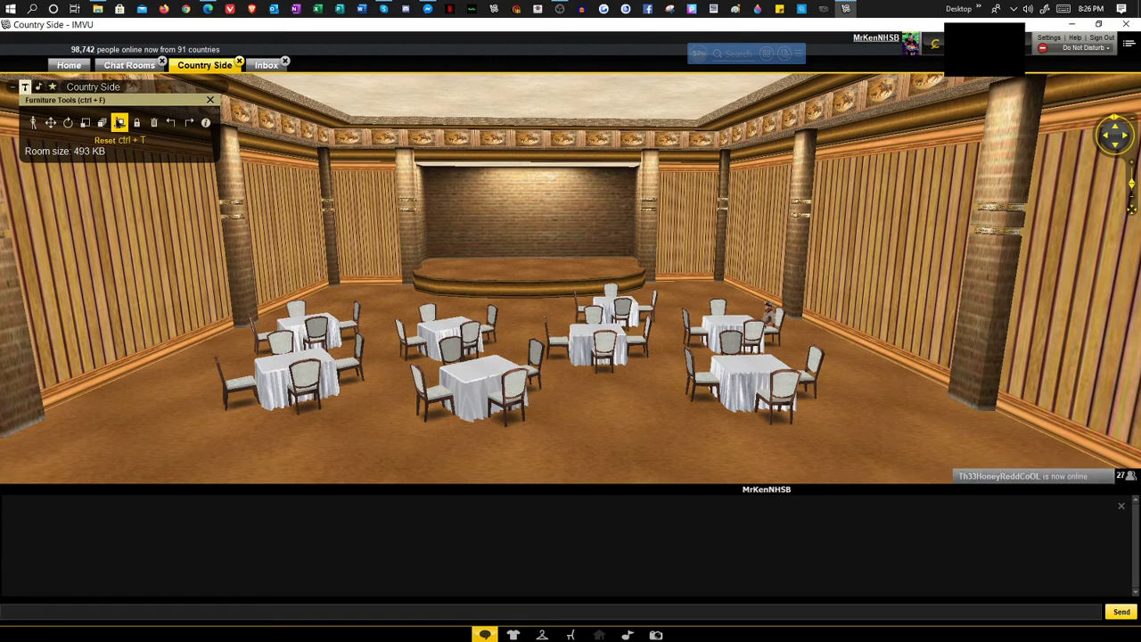
{"action": "left_click", "coordinate": [375, 374]}
{"action": "scroll", "coordinate": [551, 411], "scroll_direction": "down", "scroll_amount": 3}
{"action": "left_click_drag", "start_coordinate": [567, 411], "coordinate": [504, 408]}
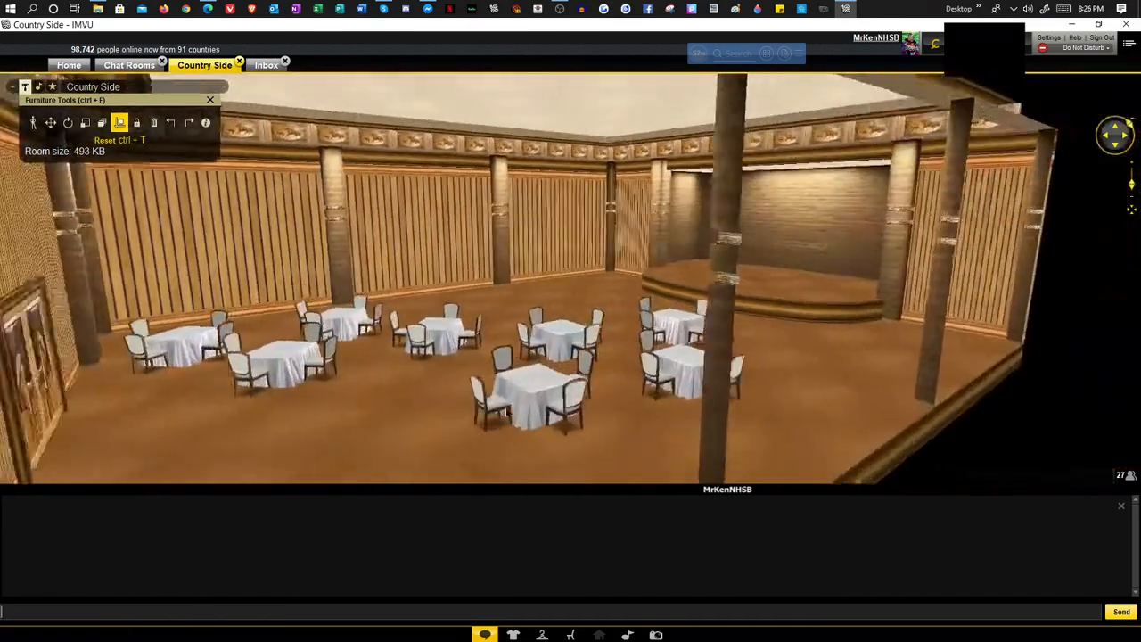
{"action": "scroll", "coordinate": [505, 408], "scroll_direction": "up", "scroll_amount": 3}
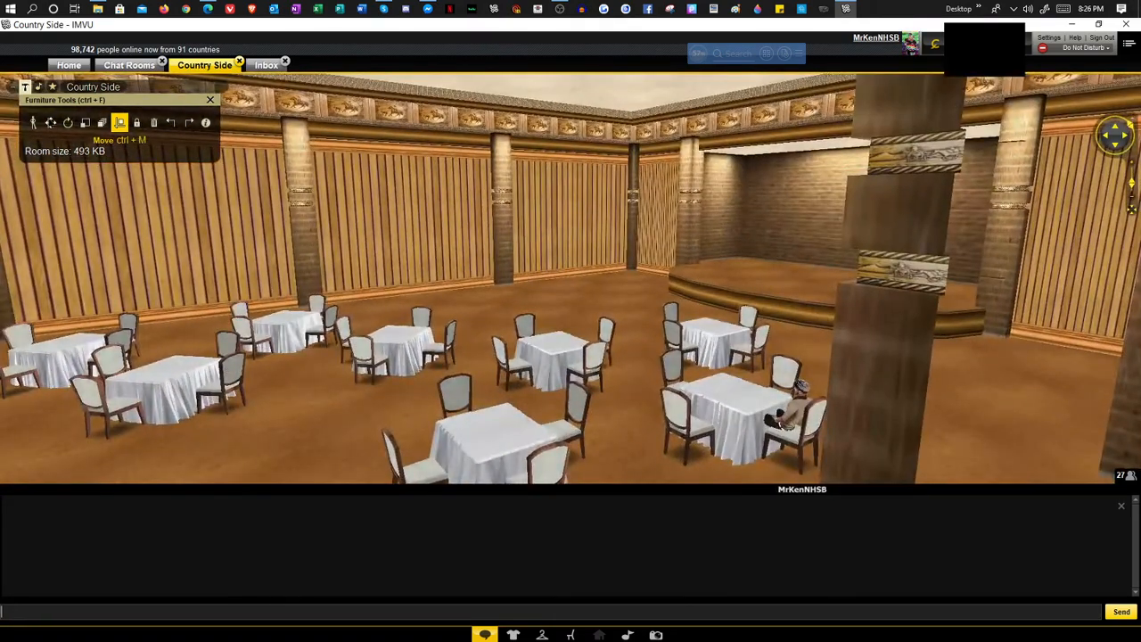
Adjust the position of the four-set dining group farthest from the avatar and turn it with the Rotate tool
{"action": "left_click", "coordinate": [50, 122]}
{"action": "left_click_drag", "start_coordinate": [246, 369], "coordinate": [263, 430]}
{"action": "scroll", "coordinate": [297, 414], "scroll_direction": "up", "scroll_amount": 3}
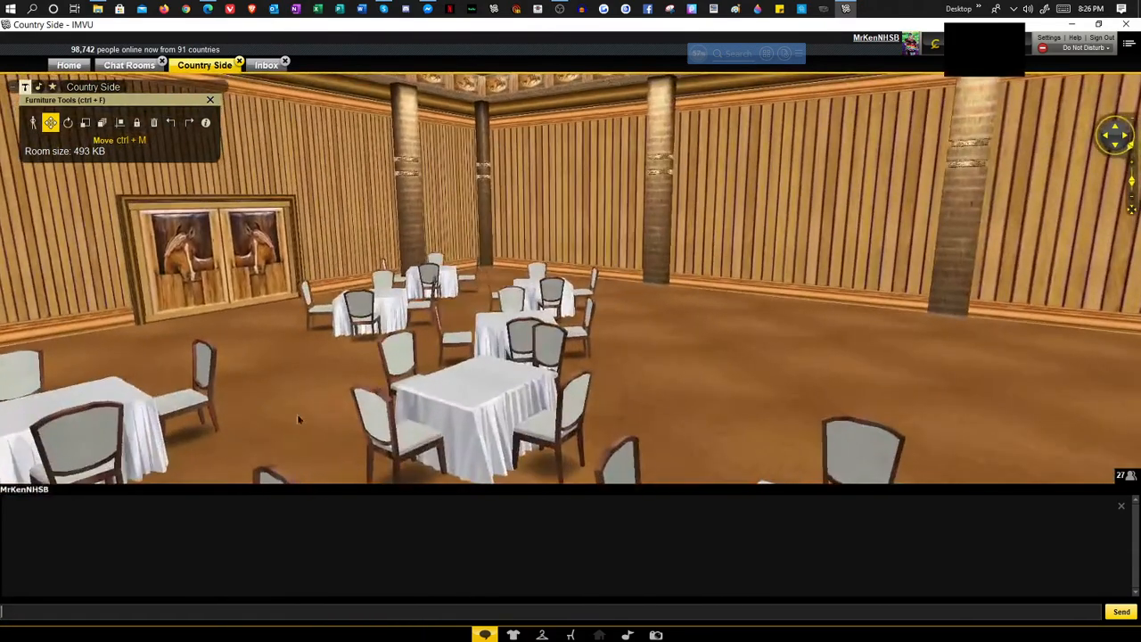
{"action": "scroll", "coordinate": [797, 408], "scroll_direction": "down", "scroll_amount": 3}
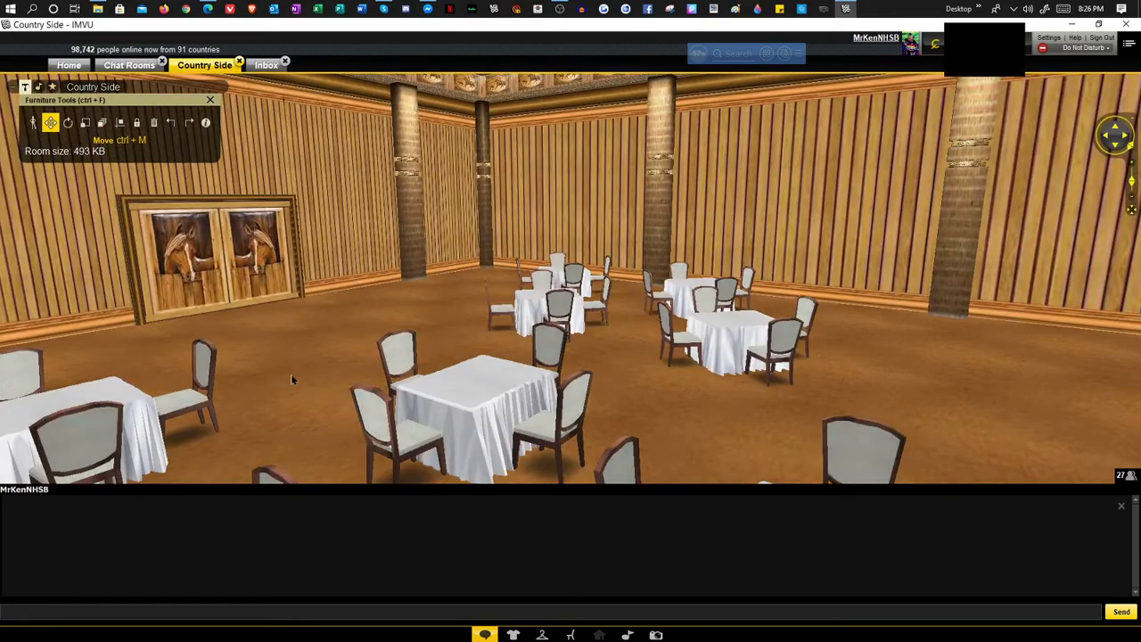
{"action": "left_click_drag", "start_coordinate": [291, 373], "coordinate": [428, 388]}
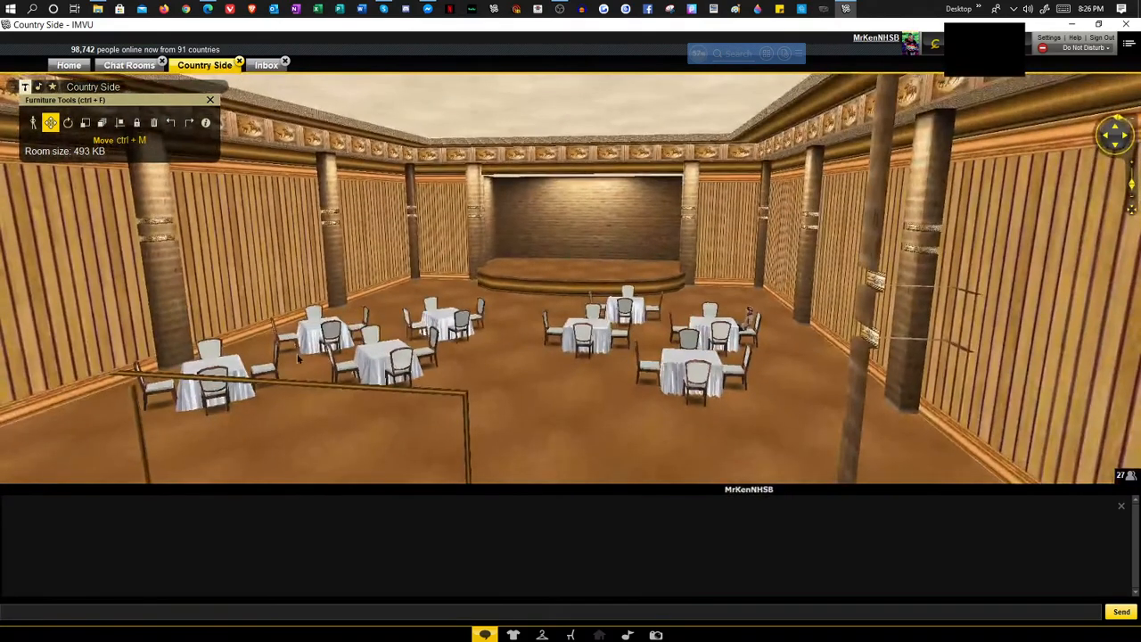
{"action": "left_click_drag", "start_coordinate": [348, 365], "coordinate": [452, 385]}
{"action": "key", "text": "ctrl+r"}
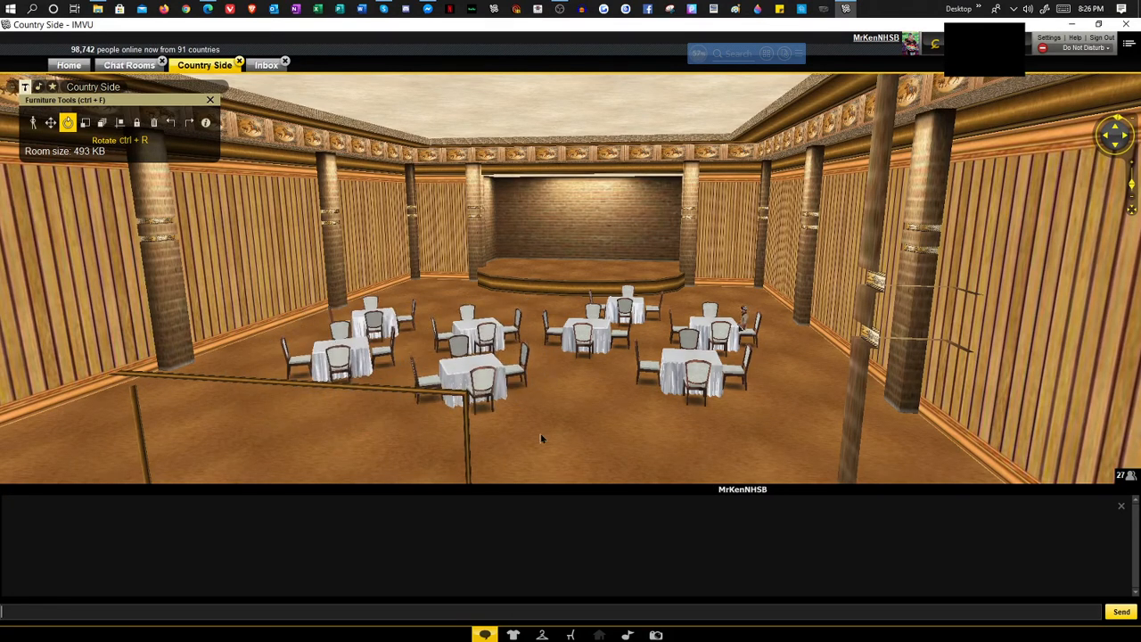
Inspect the spacing and alignment of the dining sets from all around the room
{"action": "scroll", "coordinate": [577, 459], "scroll_direction": "up", "scroll_amount": 1}
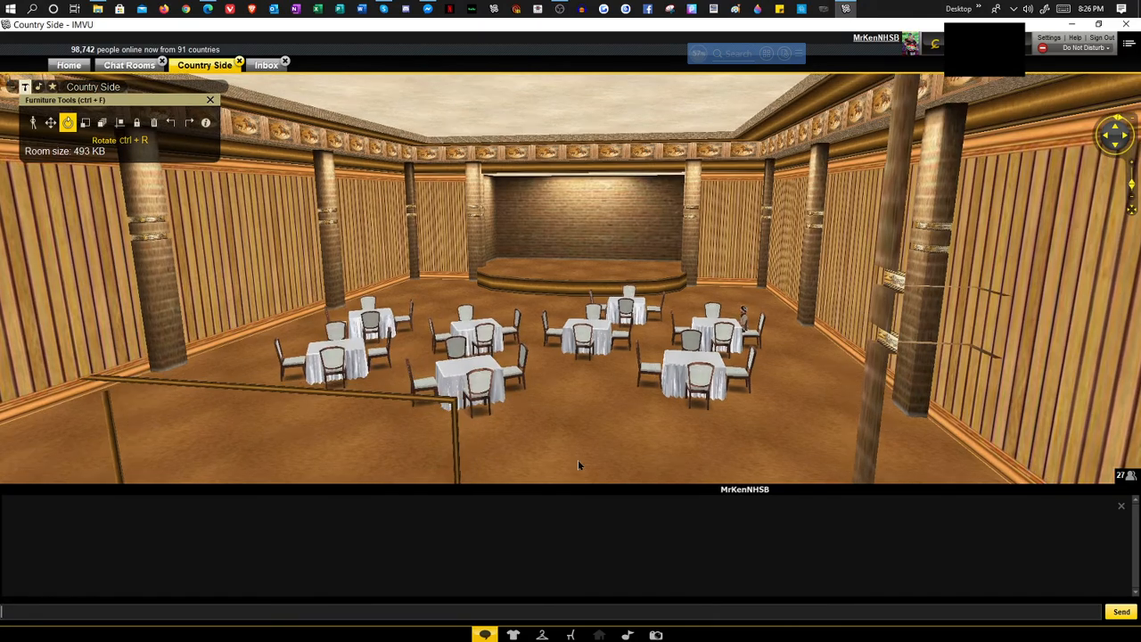
{"action": "left_click_drag", "start_coordinate": [577, 459], "coordinate": [402, 454]}
{"action": "scroll", "coordinate": [491, 456], "scroll_direction": "up", "scroll_amount": 3}
{"action": "left_click_drag", "start_coordinate": [682, 408], "coordinate": [450, 390]}
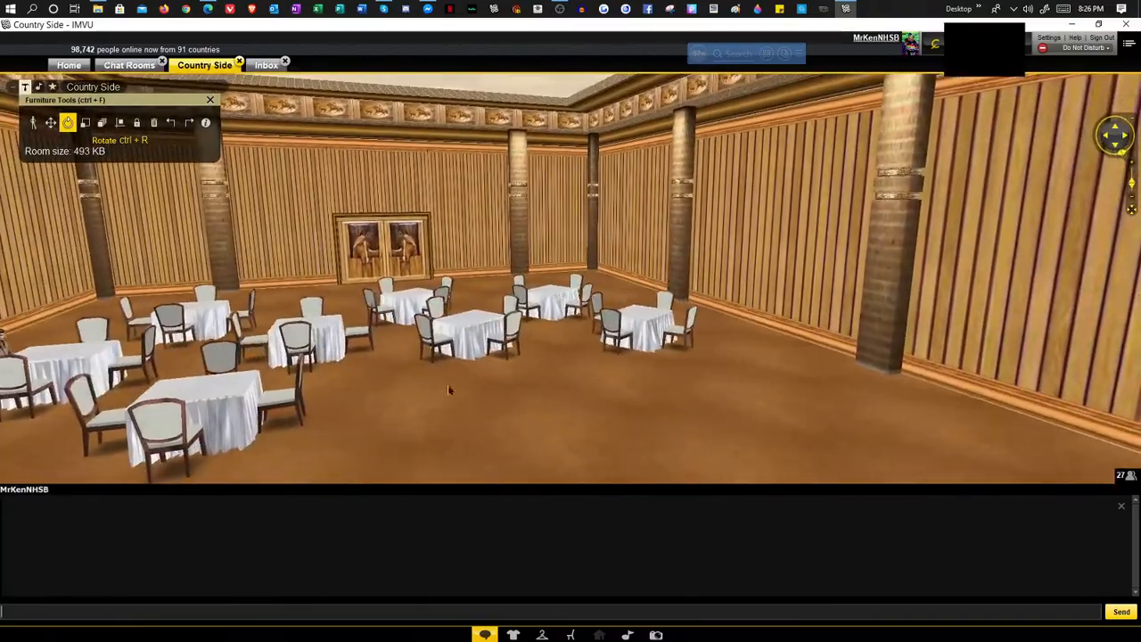
{"action": "left_click_drag", "start_coordinate": [624, 428], "coordinate": [472, 428]}
{"action": "left_click_drag", "start_coordinate": [678, 428], "coordinate": [520, 420]}
{"action": "left_click_drag", "start_coordinate": [625, 423], "coordinate": [419, 423]}
{"action": "scroll", "coordinate": [616, 431], "scroll_direction": "down", "scroll_amount": 5}
{"action": "scroll", "coordinate": [616, 431], "scroll_direction": "up", "scroll_amount": 2}
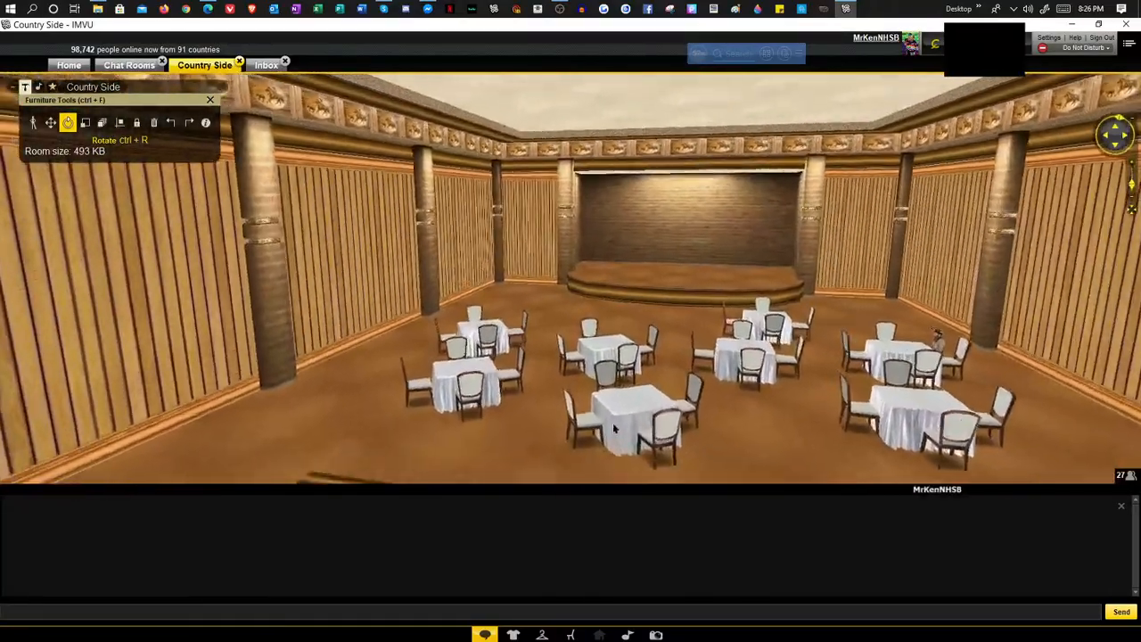
{"action": "left_click_drag", "start_coordinate": [615, 428], "coordinate": [481, 349]}
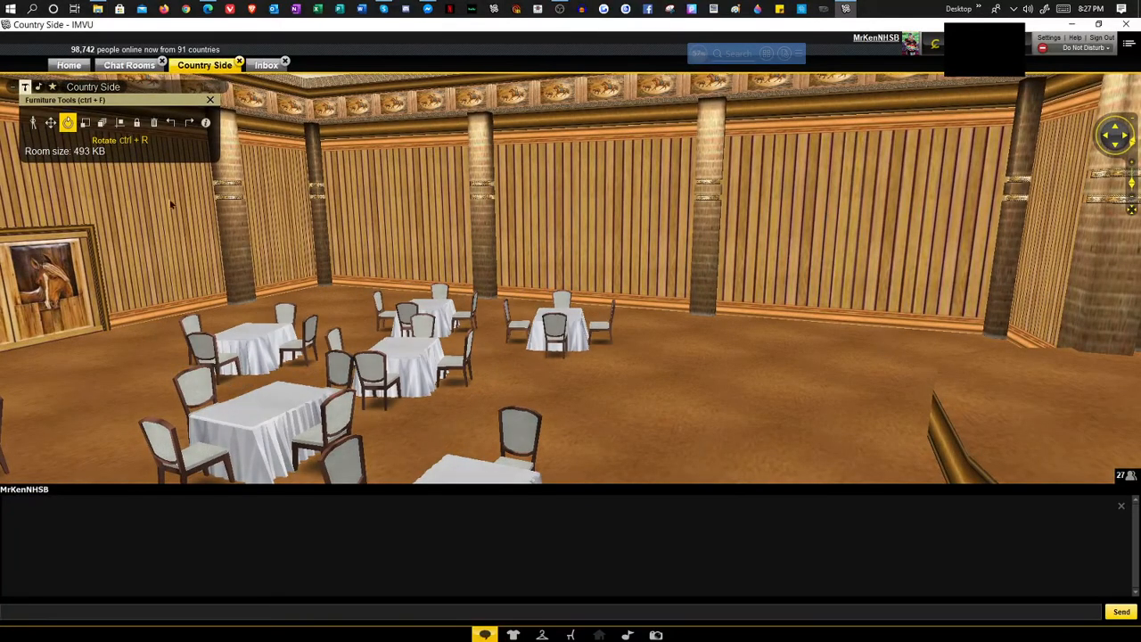
Shift the four-set dining group farthest from the avatar toward the stage with the Move tool
{"action": "left_click", "coordinate": [51, 123]}
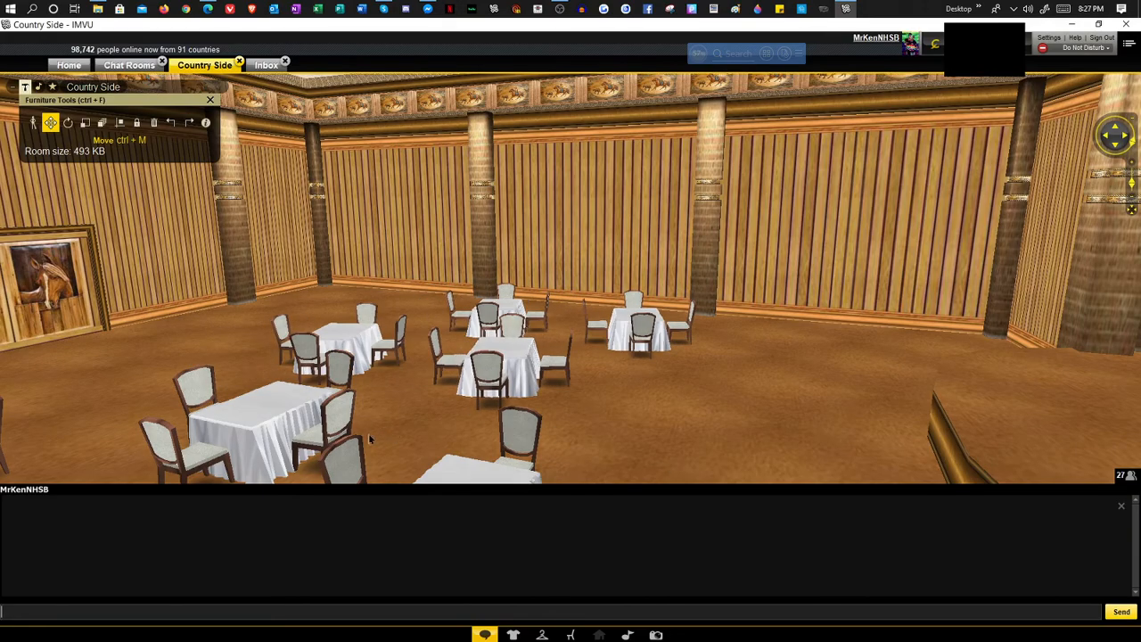
{"action": "left_click_drag", "start_coordinate": [368, 435], "coordinate": [505, 445]}
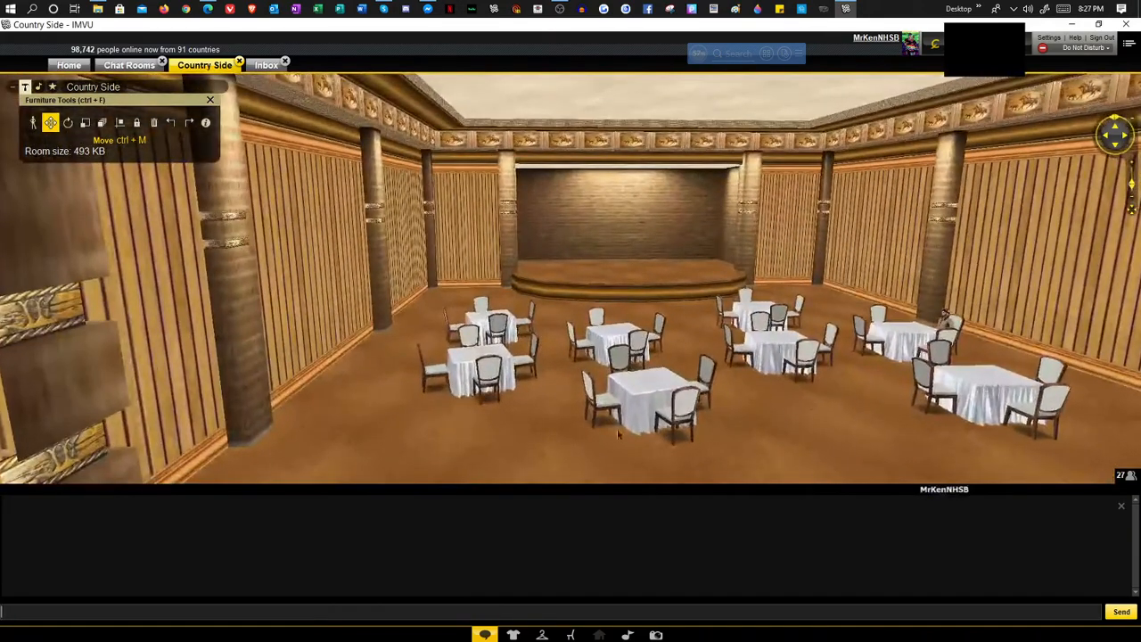
{"action": "left_click_drag", "start_coordinate": [784, 431], "coordinate": [725, 438]}
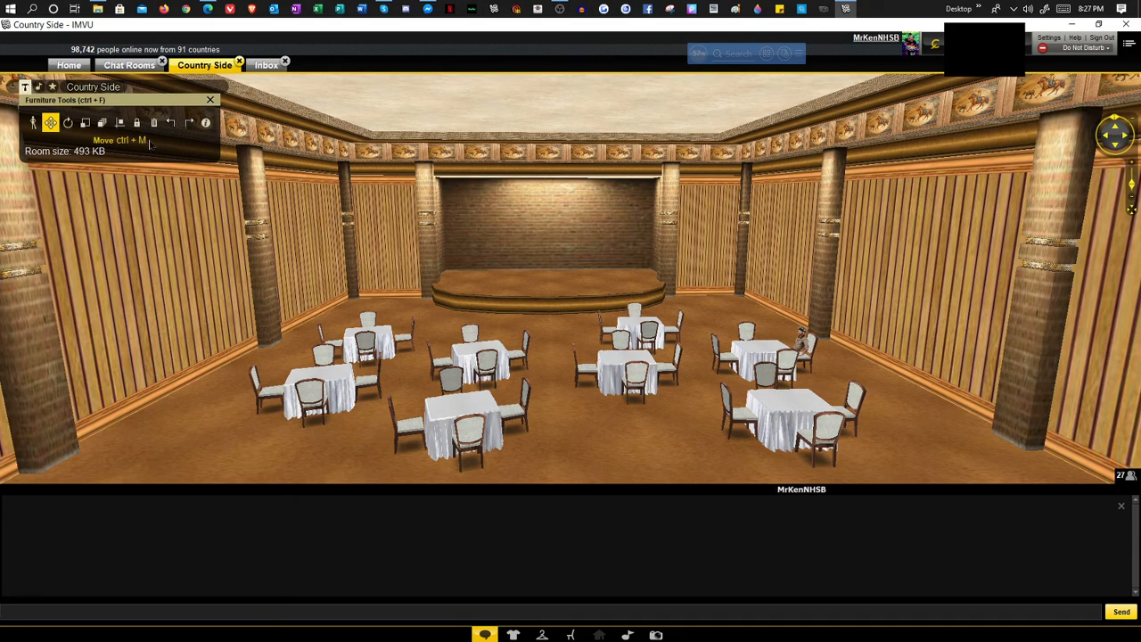
Read through the Furniture Tools help on decorating the room and close it
{"action": "left_click", "coordinate": [205, 123]}
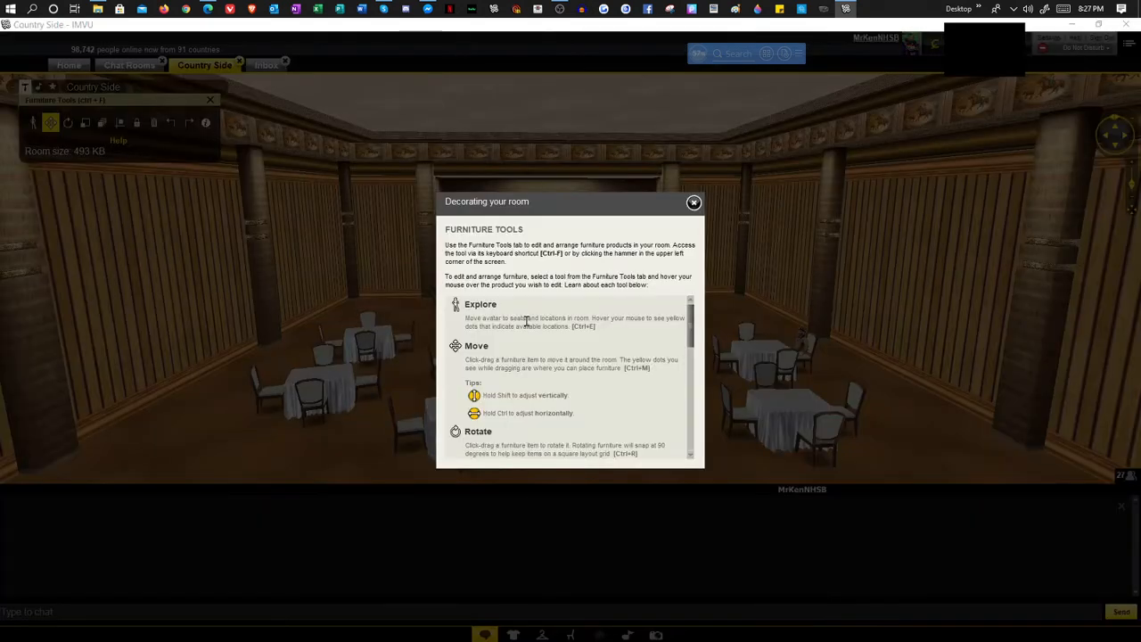
{"action": "scroll", "coordinate": [579, 351], "scroll_direction": "down", "scroll_amount": 10}
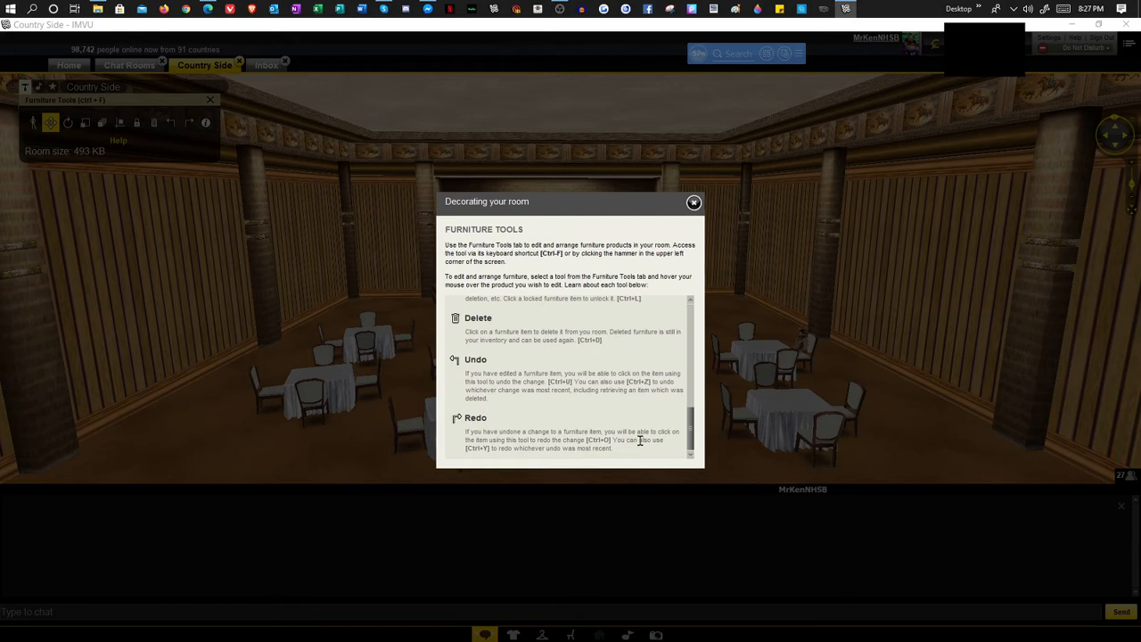
{"action": "scroll", "coordinate": [522, 390], "scroll_direction": "up", "scroll_amount": 10}
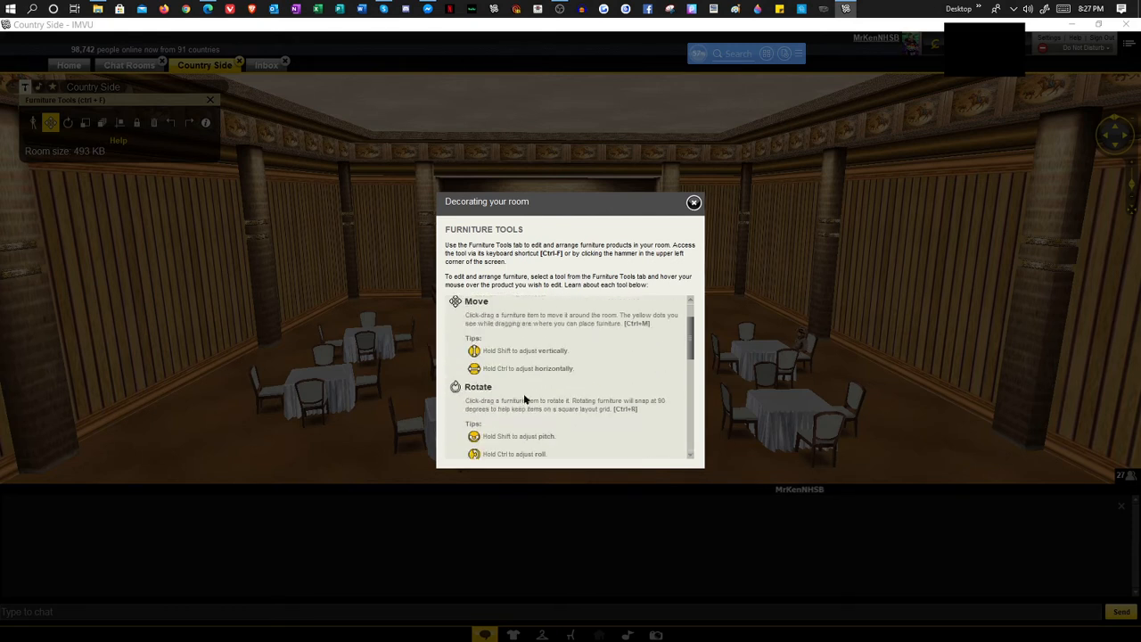
{"action": "left_click", "coordinate": [694, 204]}
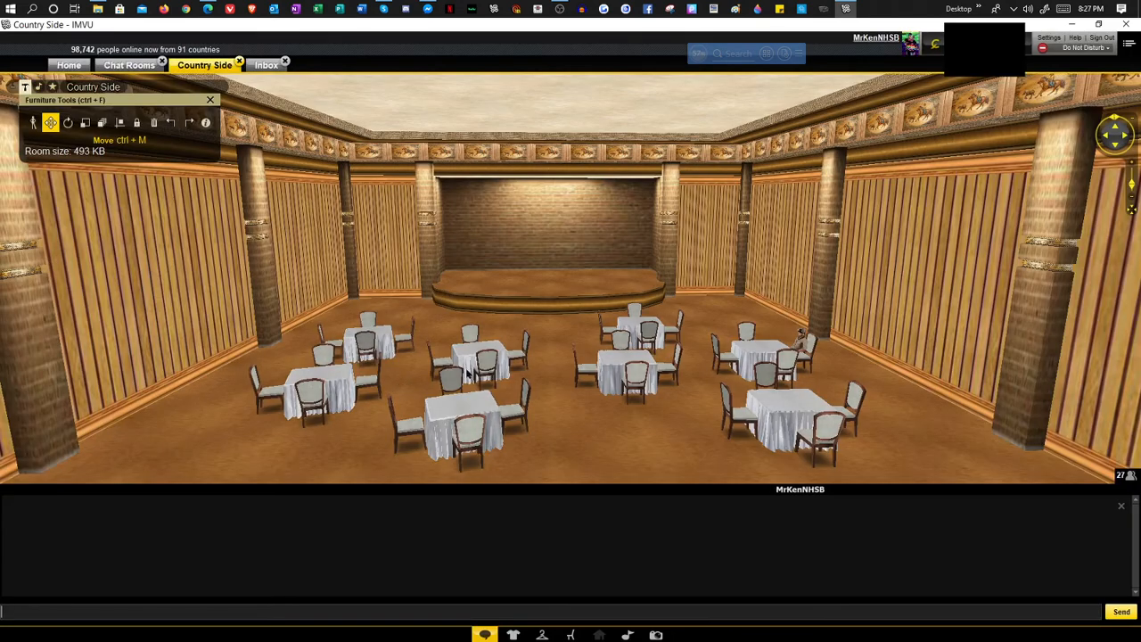
Switch from the Delete tool to the Lock tool and open the avatar's inventory
{"action": "left_click", "coordinate": [154, 124]}
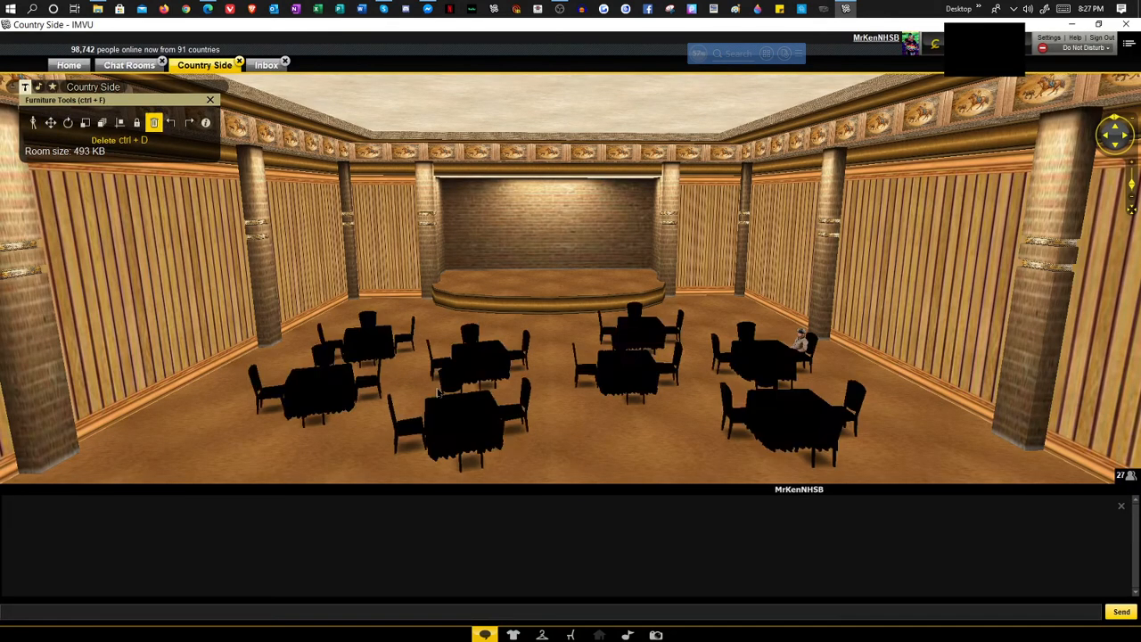
{"action": "left_click", "coordinate": [137, 124]}
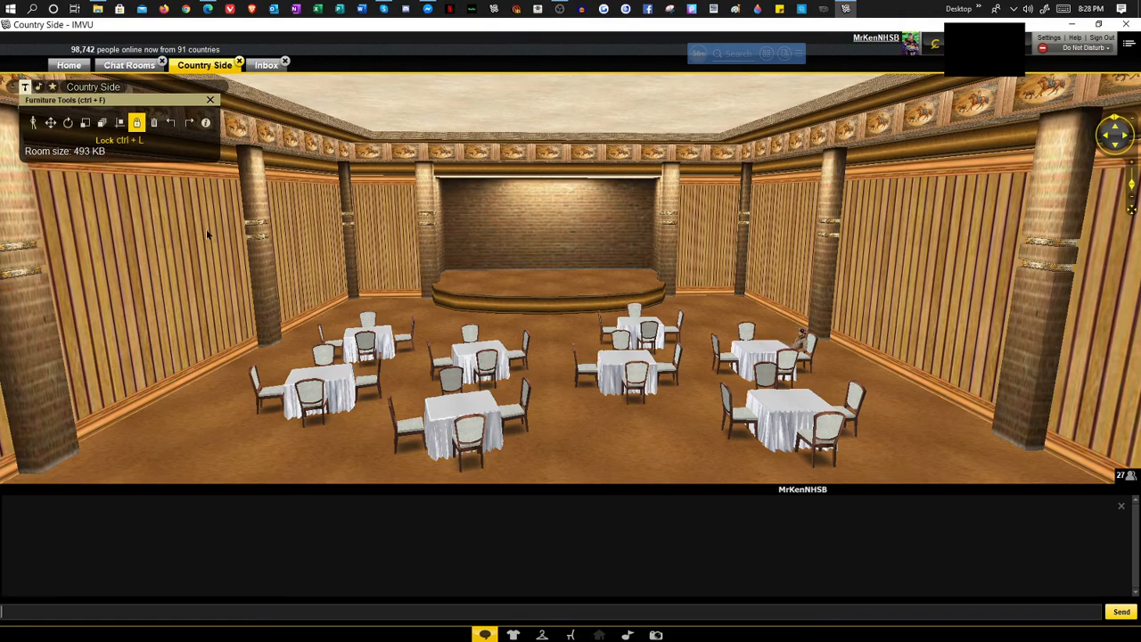
{"action": "mouse_move", "coordinate": [425, 466]}
{"action": "left_mouse_down"}
{"action": "mouse_move", "coordinate": [322, 470]}
{"action": "mouse_move", "coordinate": [306, 456]}
{"action": "mouse_move", "coordinate": [446, 465]}
{"action": "left_mouse_up"}
{"action": "left_click", "coordinate": [513, 634]}
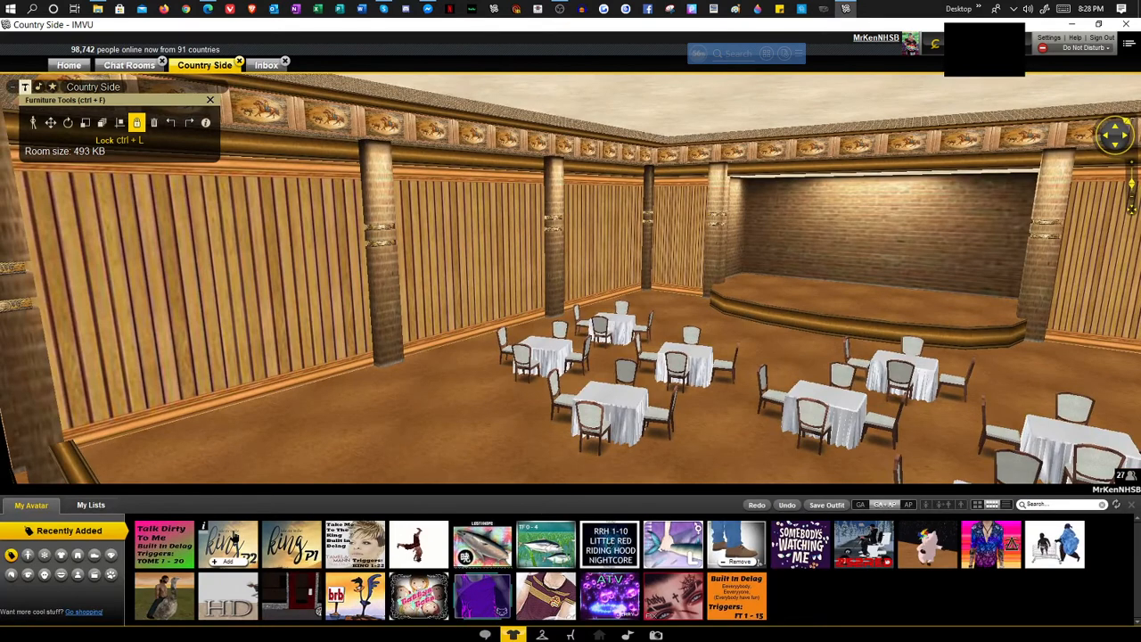
Close the avatar's inventory, open the furniture inventory and search it for "plants"
{"action": "left_click", "coordinate": [511, 636]}
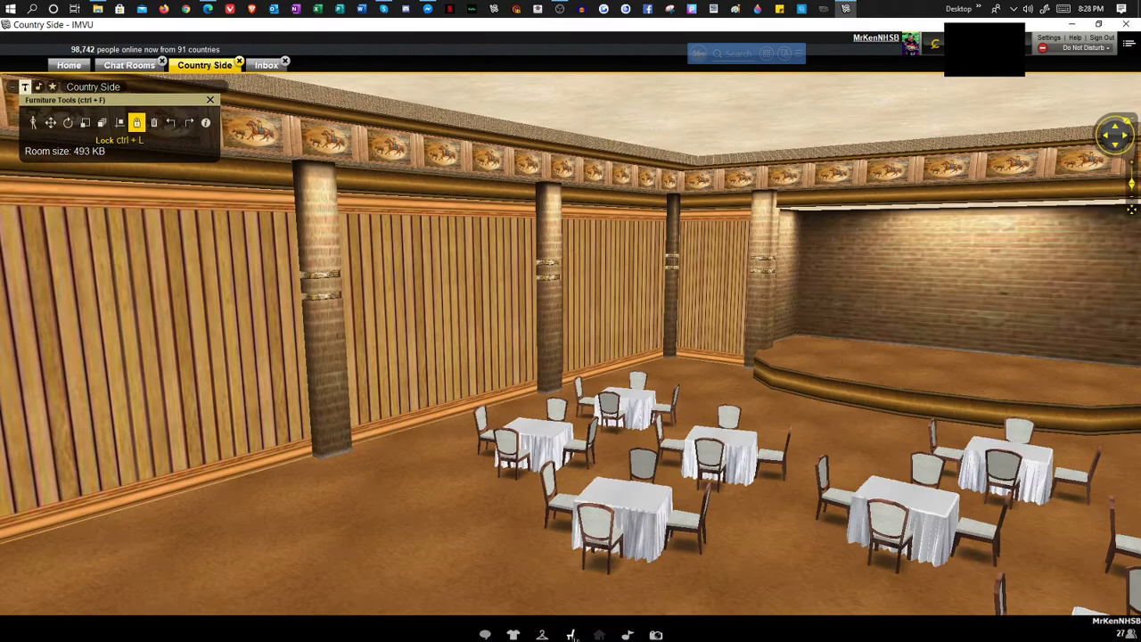
{"action": "left_click", "coordinate": [572, 635]}
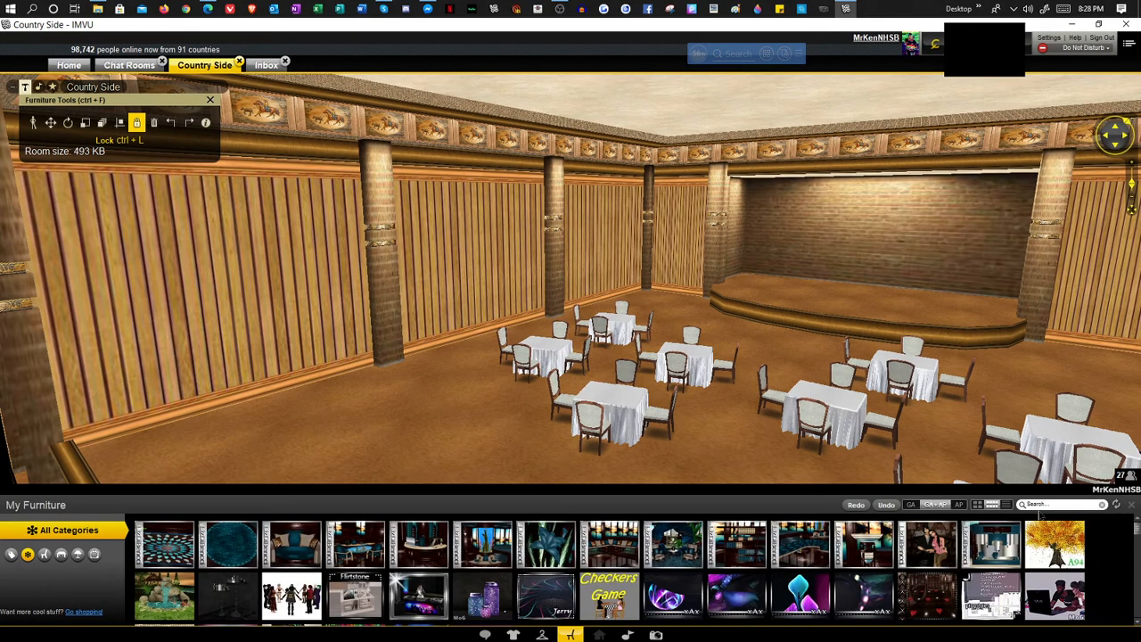
{"action": "left_click", "coordinate": [1050, 507]}
{"action": "type", "text": "pat"}
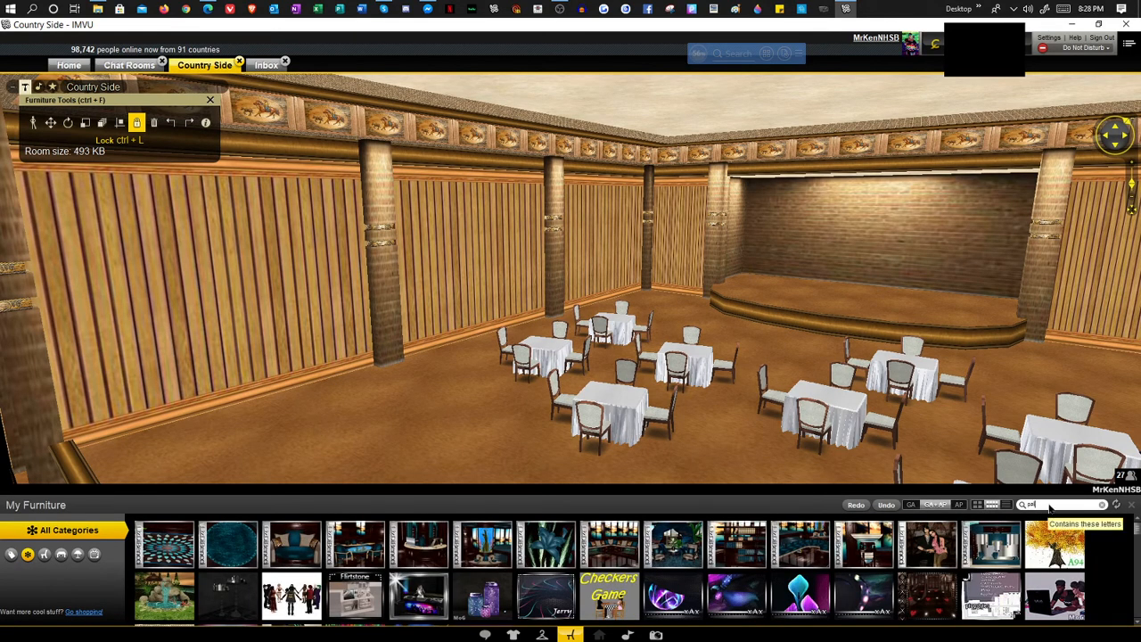
{"action": "type", "text": "tio"}
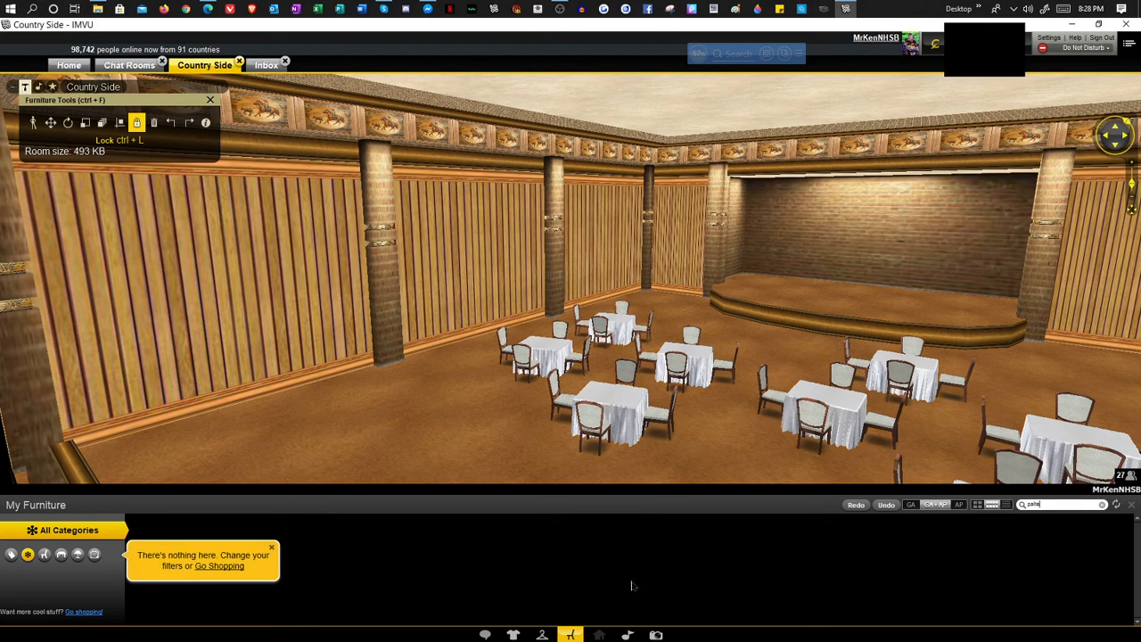
{"action": "left_click_drag", "start_coordinate": [1055, 508], "coordinate": [954, 482]}
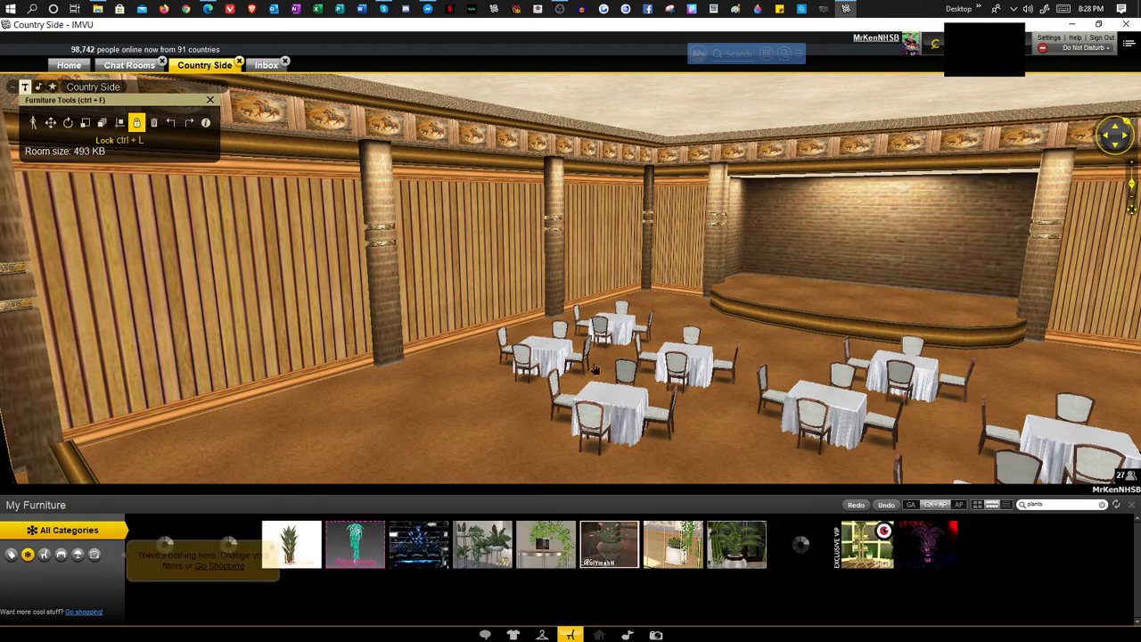
Switch to the Move tool and add the tall leafy plant in the terracotta pot to the room
{"action": "left_click", "coordinate": [51, 124]}
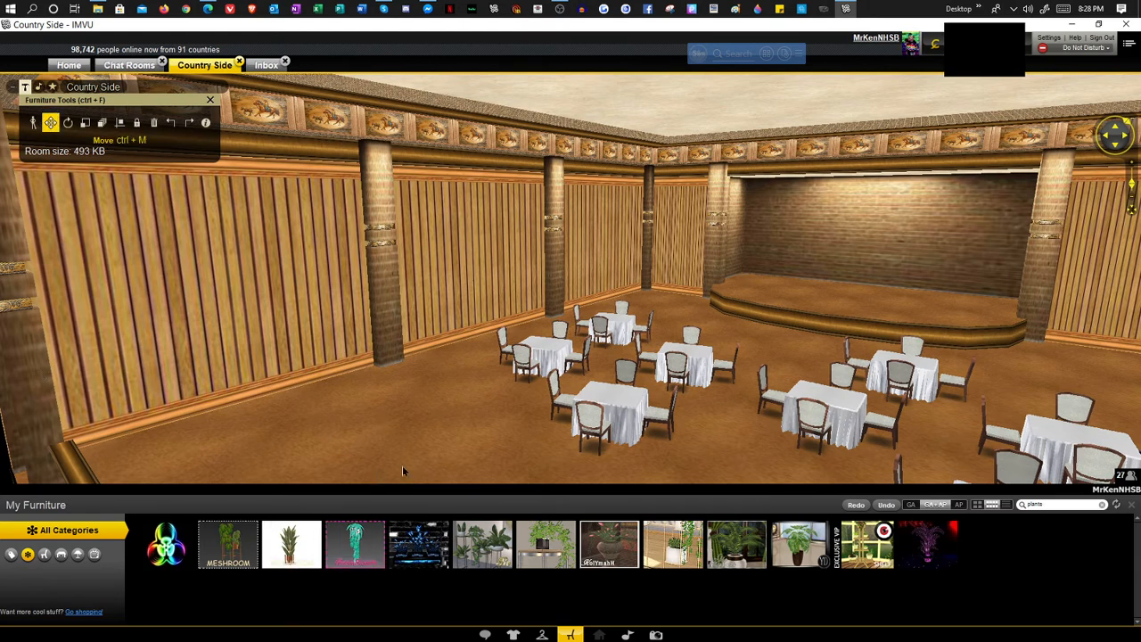
{"action": "left_click_drag", "start_coordinate": [402, 471], "coordinate": [365, 423]}
{"action": "mouse_move", "coordinate": [230, 561]}
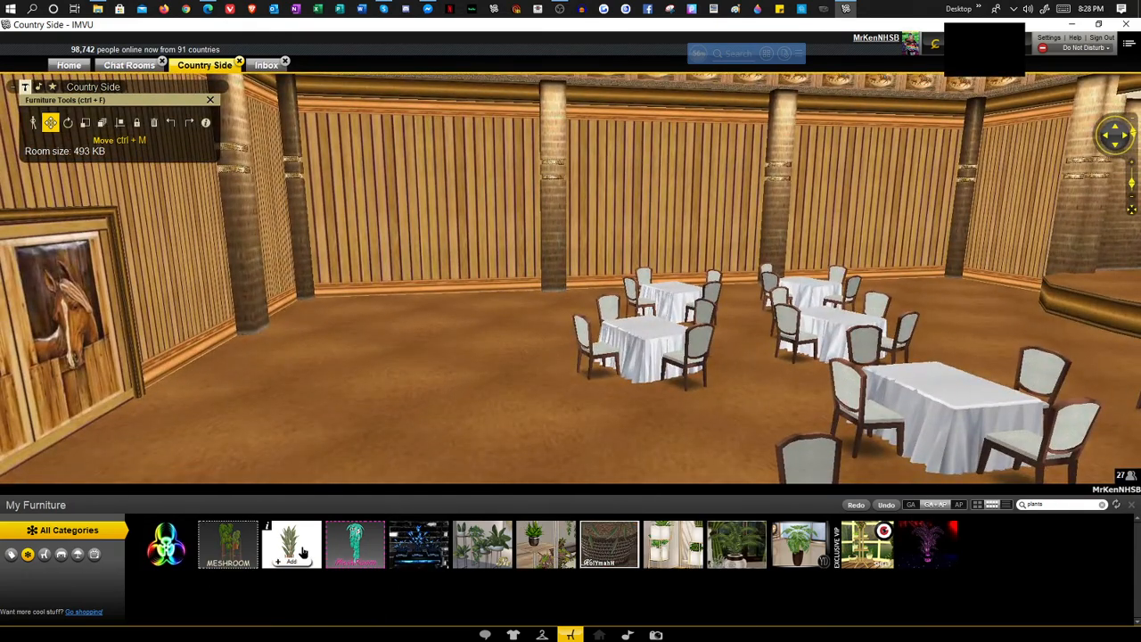
{"action": "left_click_drag", "start_coordinate": [394, 426], "coordinate": [518, 465]}
{"action": "left_click_drag", "start_coordinate": [404, 460], "coordinate": [337, 461]}
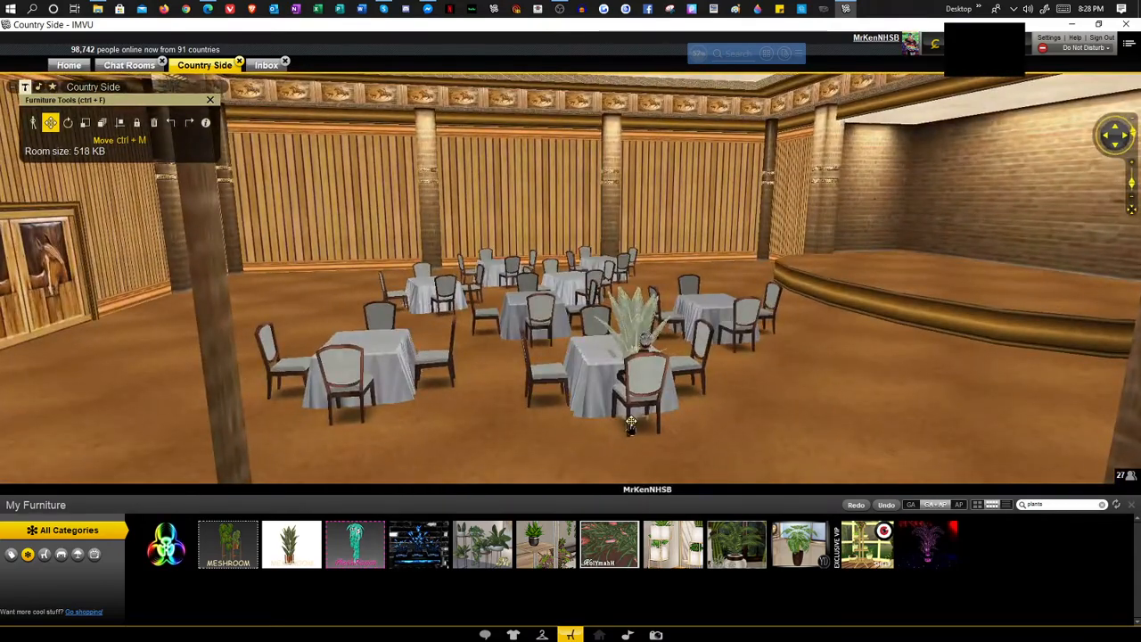
Move the potted plant away from the dining tables to the wall beside the stage, between the two columns
{"action": "left_click_drag", "start_coordinate": [630, 425], "coordinate": [1136, 295]}
{"action": "left_click_drag", "start_coordinate": [1082, 410], "coordinate": [813, 409]}
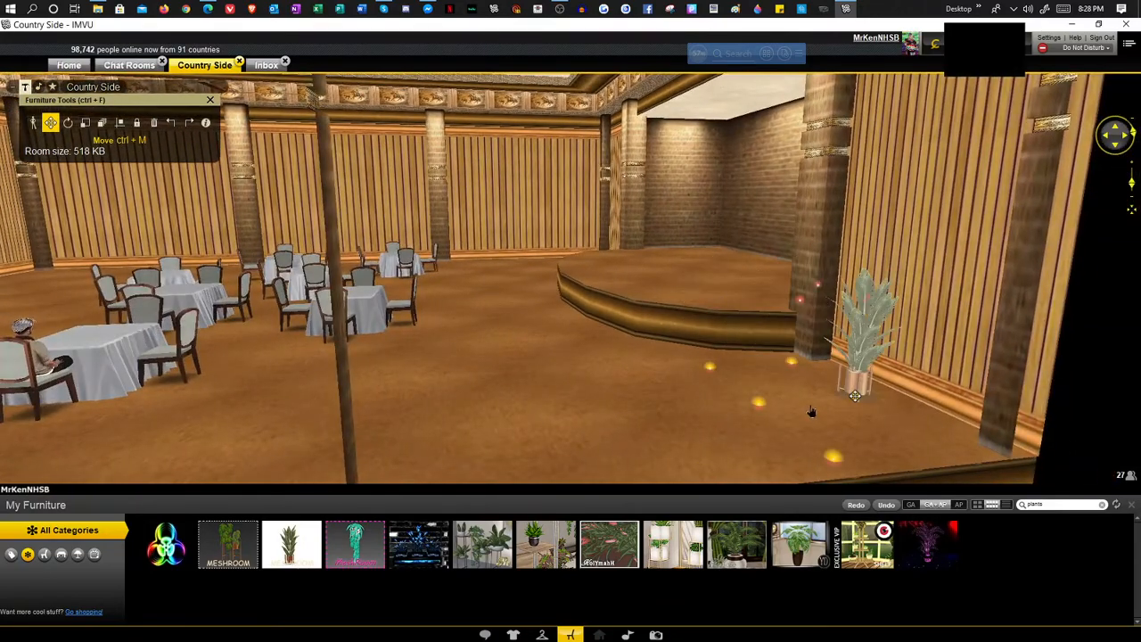
{"action": "left_click_drag", "start_coordinate": [706, 423], "coordinate": [791, 424]}
{"action": "scroll", "coordinate": [792, 422], "scroll_direction": "up", "scroll_amount": 2}
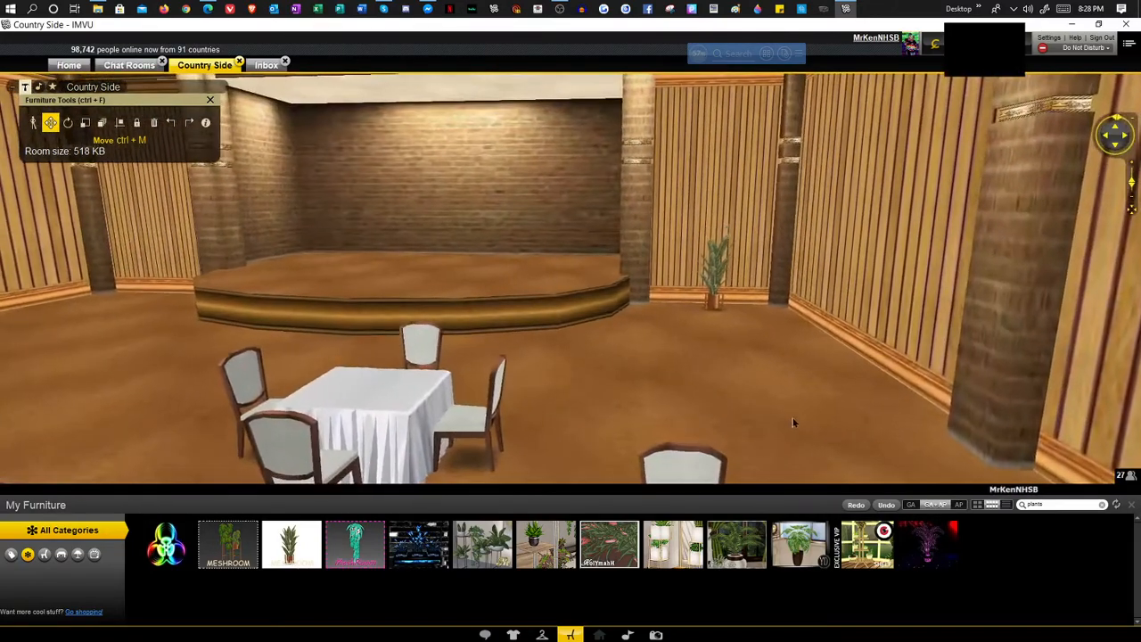
Activate the Copy tool to duplicate the potted plant beside the stage
{"action": "left_click_drag", "start_coordinate": [699, 415], "coordinate": [879, 435]}
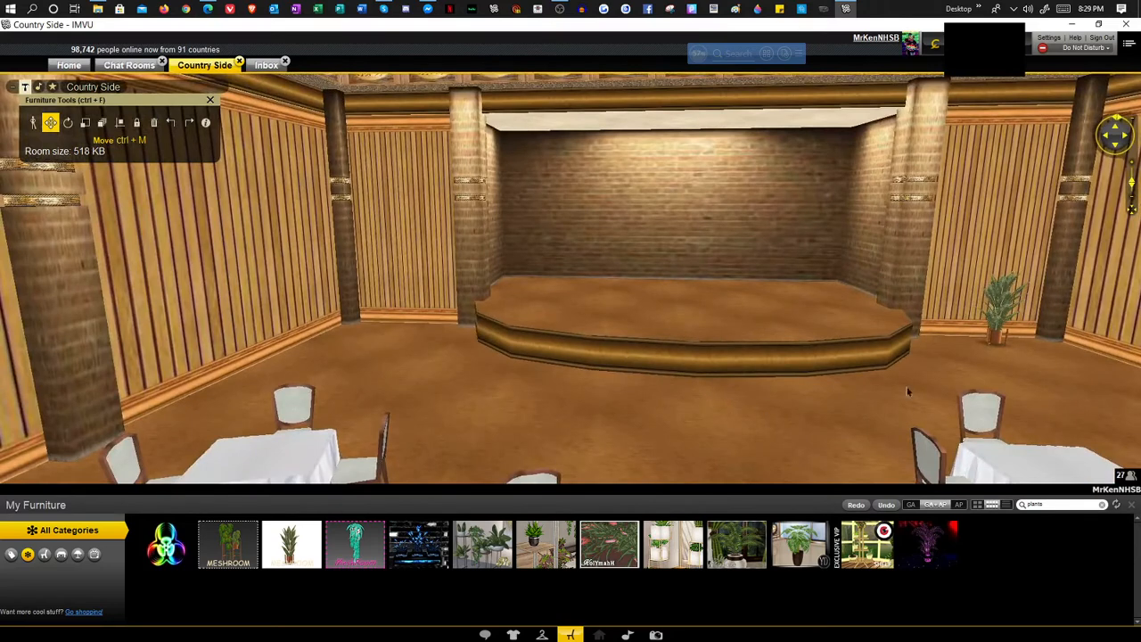
{"action": "left_click", "coordinate": [101, 124]}
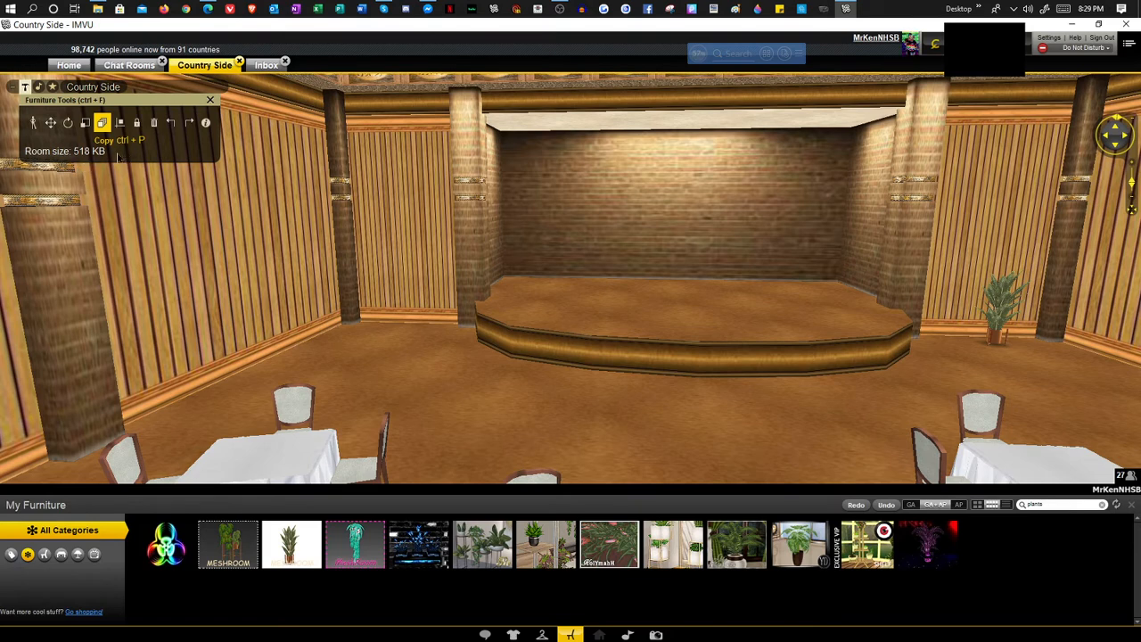
Open the [0V4] Potted plants product page in the browser, examine its size and creator details, and return to the IMVU room
{"action": "mouse_move", "coordinate": [233, 573]}
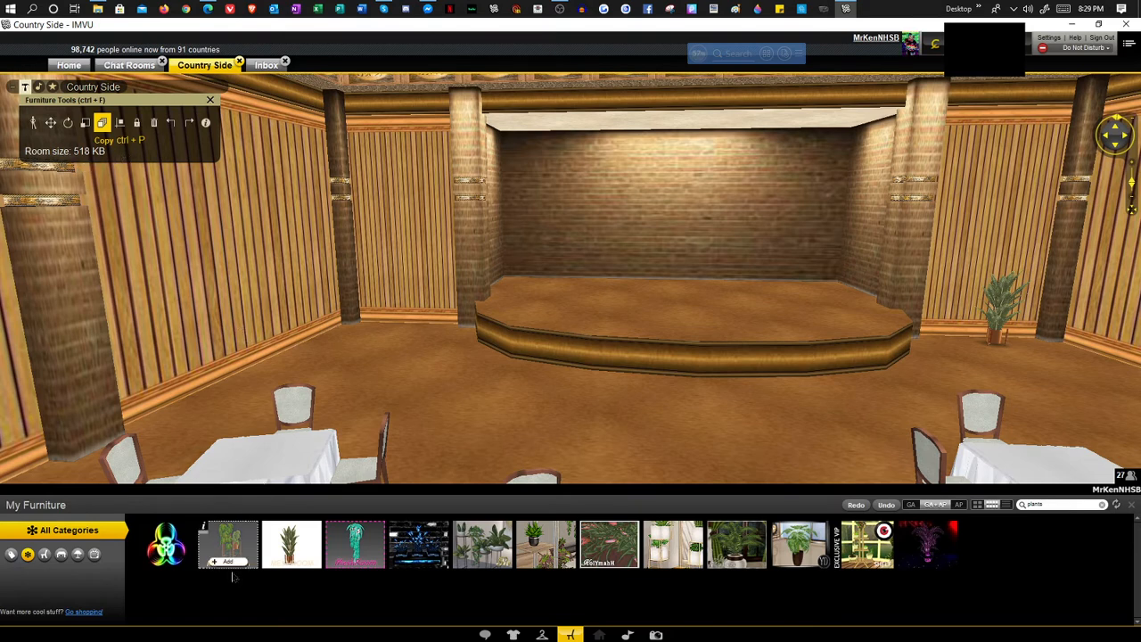
{"action": "left_click", "coordinate": [203, 527]}
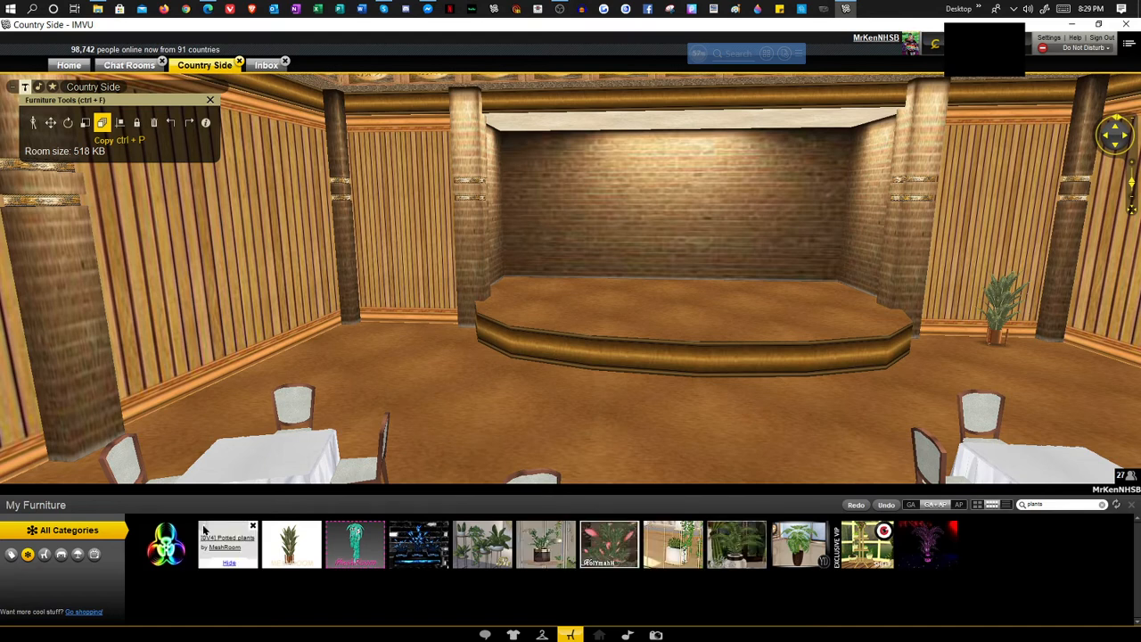
{"action": "left_click", "coordinate": [204, 526]}
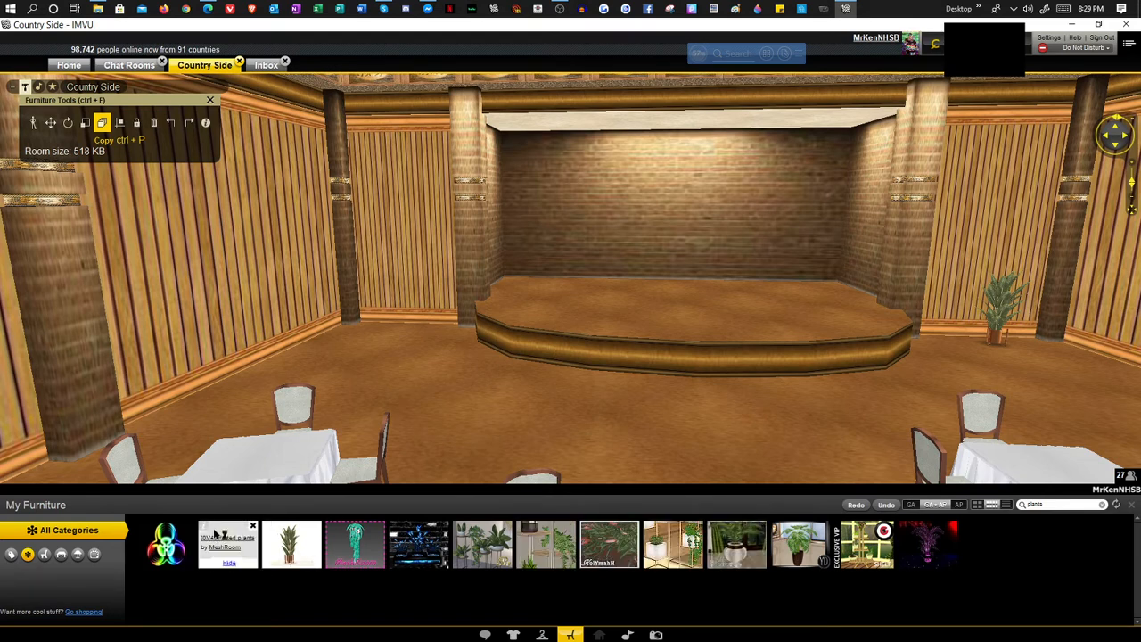
{"action": "left_click_drag", "start_coordinate": [1140, 285], "coordinate": [612, 21]}
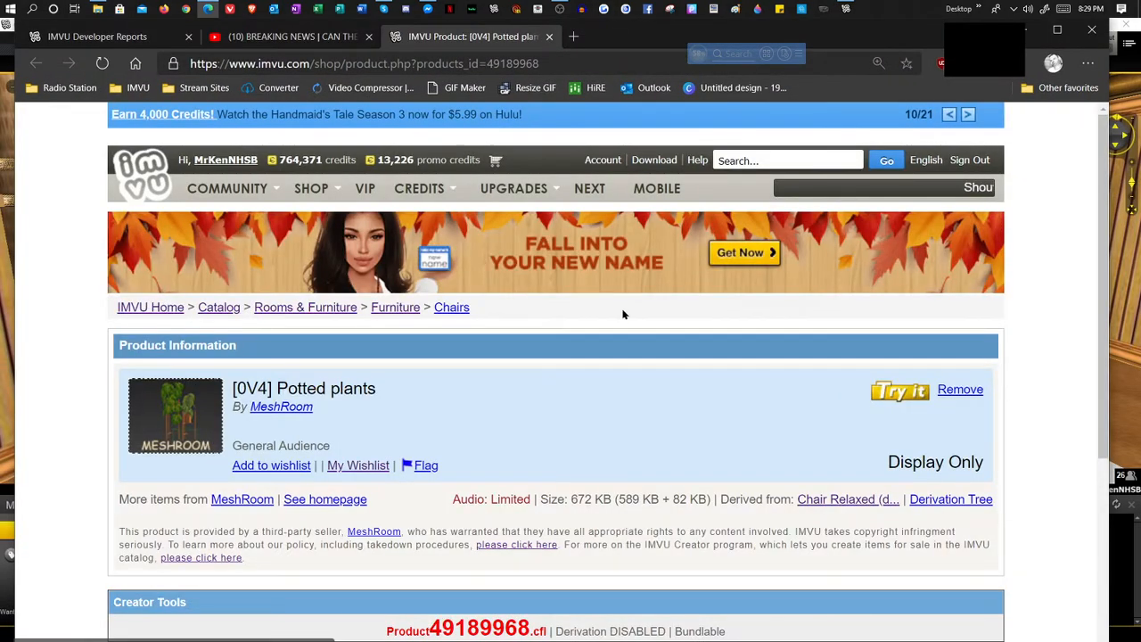
{"action": "scroll", "coordinate": [505, 343], "scroll_direction": "down", "scroll_amount": 2}
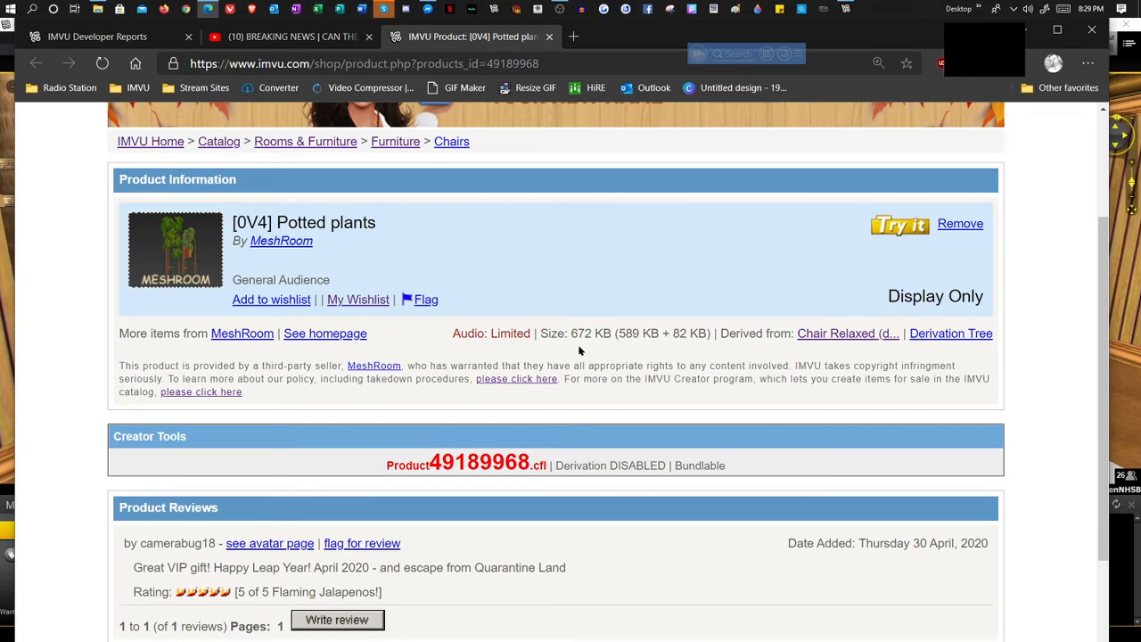
{"action": "scroll", "coordinate": [564, 354], "scroll_direction": "down", "scroll_amount": 2}
{"action": "scroll", "coordinate": [535, 357], "scroll_direction": "up", "scroll_amount": 2}
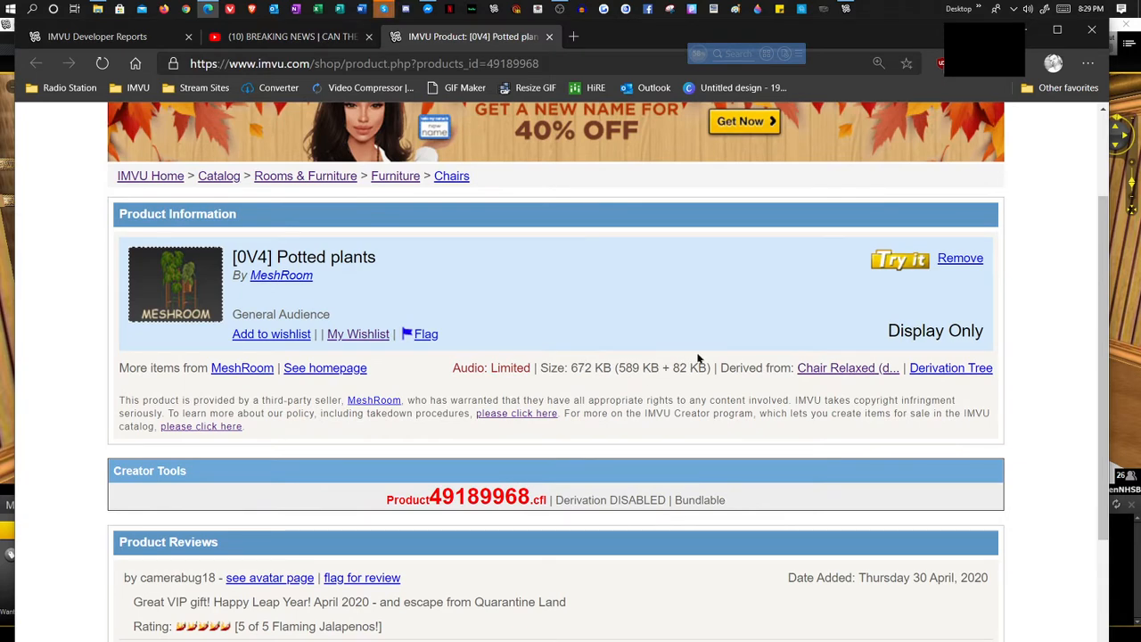
{"action": "left_click_drag", "start_coordinate": [883, 45], "coordinate": [1140, 258]}
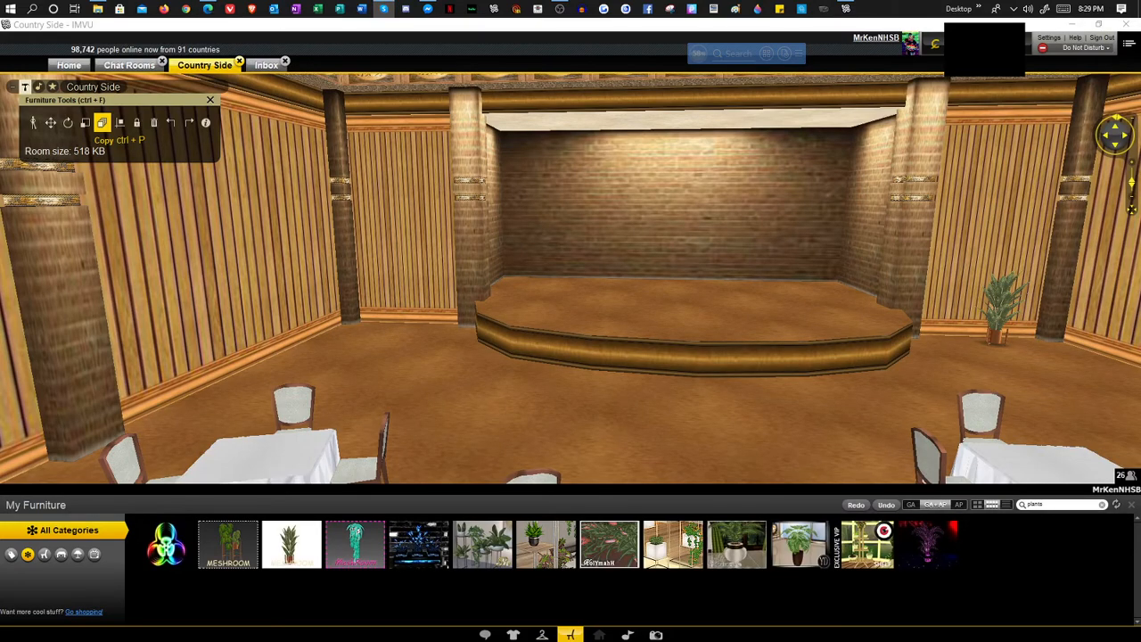
Copy the potted plant beside the stage and place the duplicate against the back wall on the opposite side of the stage
{"action": "scroll", "coordinate": [481, 382], "scroll_direction": "down", "scroll_amount": 5}
{"action": "scroll", "coordinate": [492, 376], "scroll_direction": "up", "scroll_amount": 5}
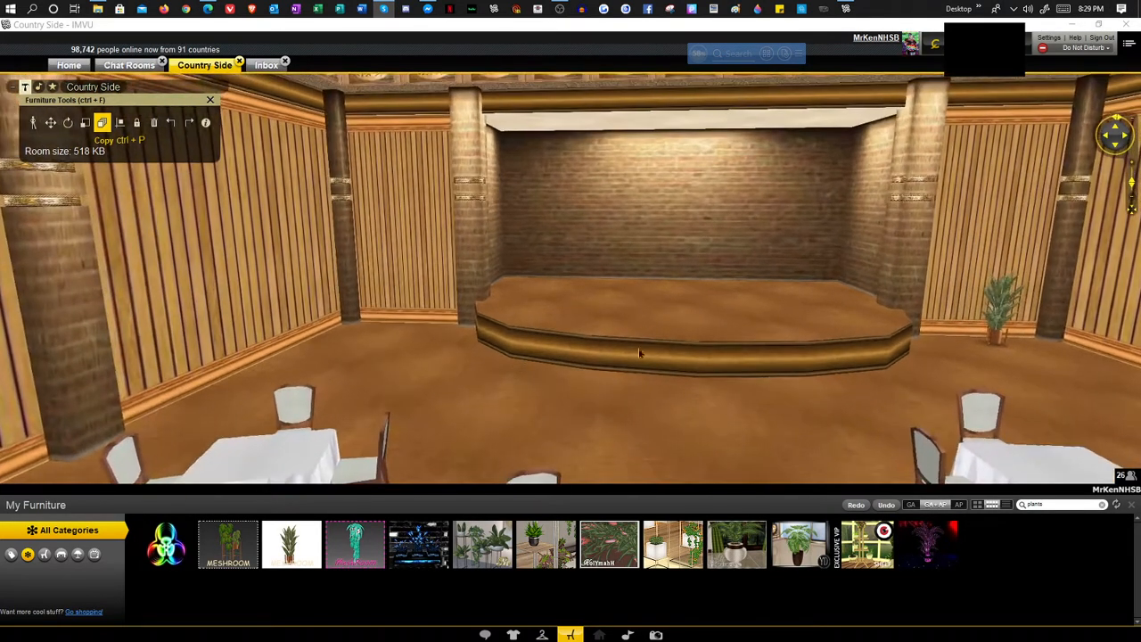
{"action": "left_click", "coordinate": [996, 348]}
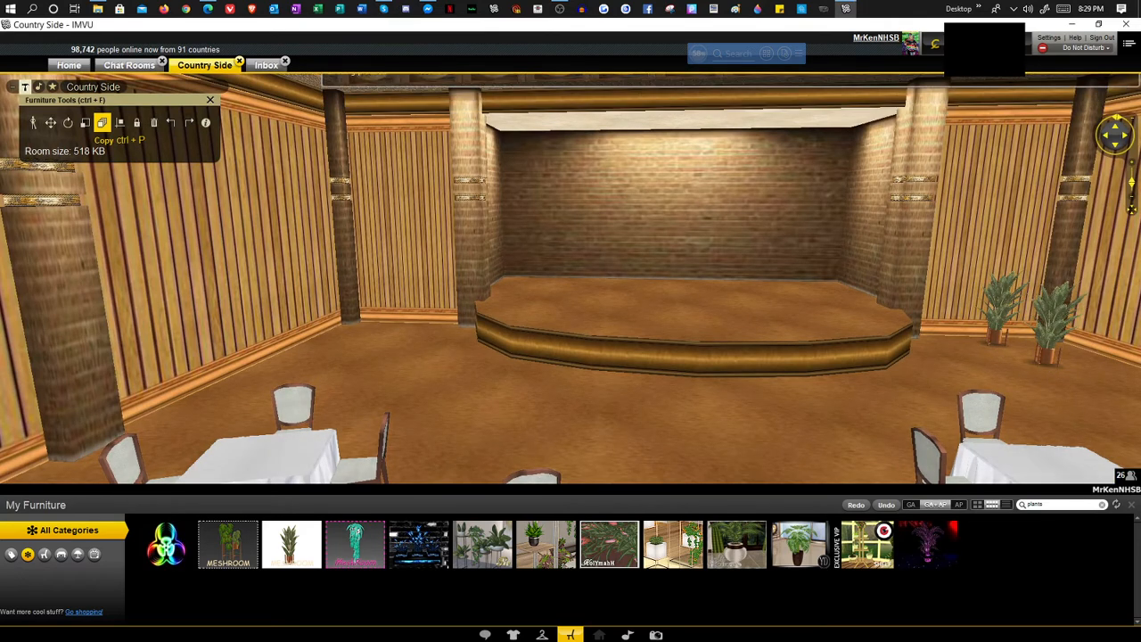
{"action": "left_click", "coordinate": [51, 123]}
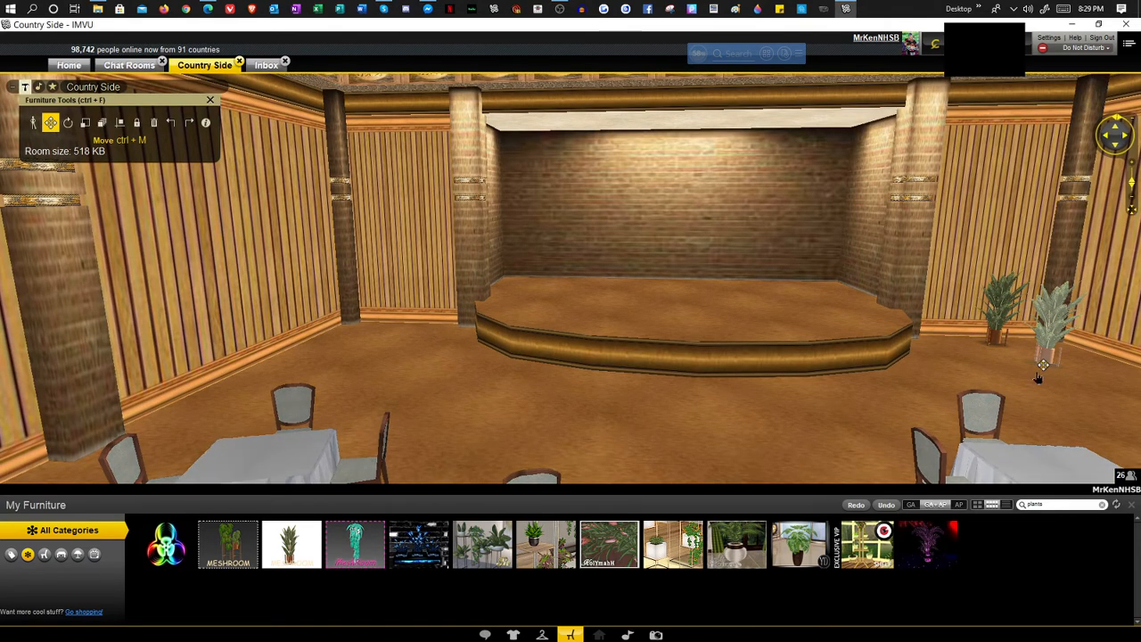
{"action": "left_click_drag", "start_coordinate": [1045, 361], "coordinate": [400, 330]}
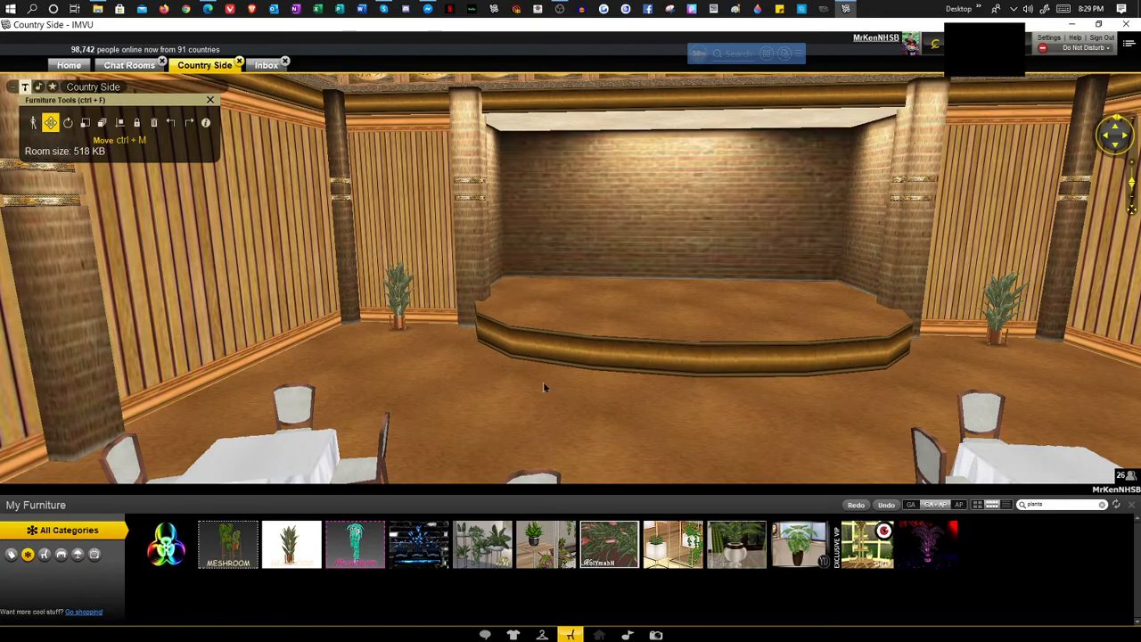
{"action": "left_click_drag", "start_coordinate": [554, 385], "coordinate": [693, 395]}
{"action": "scroll", "coordinate": [693, 395], "scroll_direction": "down", "scroll_amount": 5}
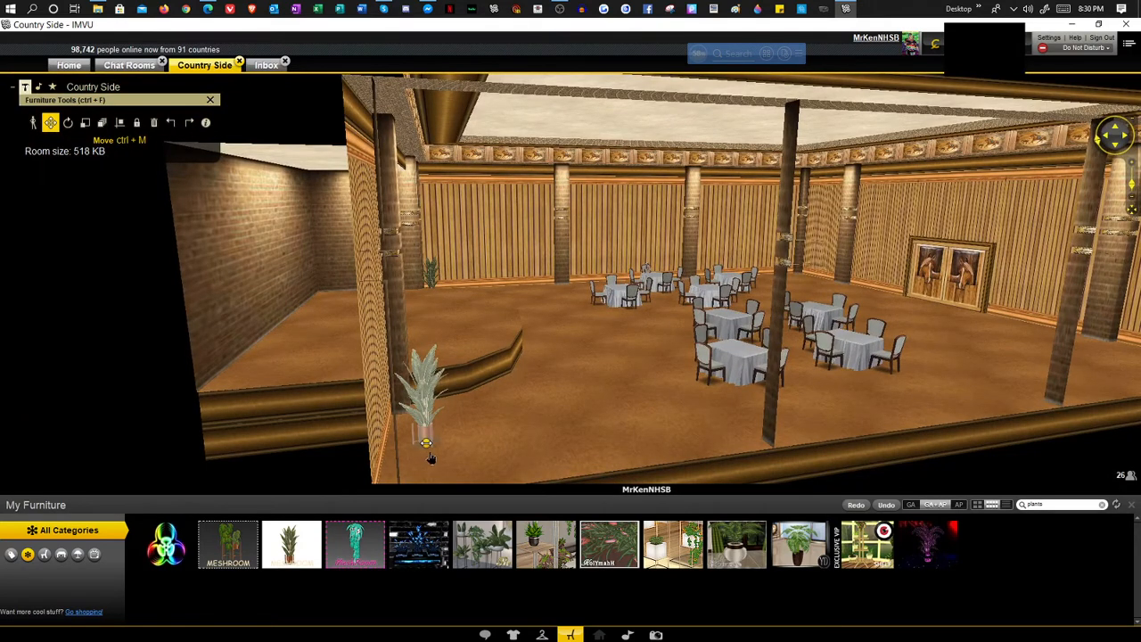
{"action": "left_click_drag", "start_coordinate": [430, 458], "coordinate": [426, 458]}
{"action": "left_click_drag", "start_coordinate": [584, 437], "coordinate": [477, 433]}
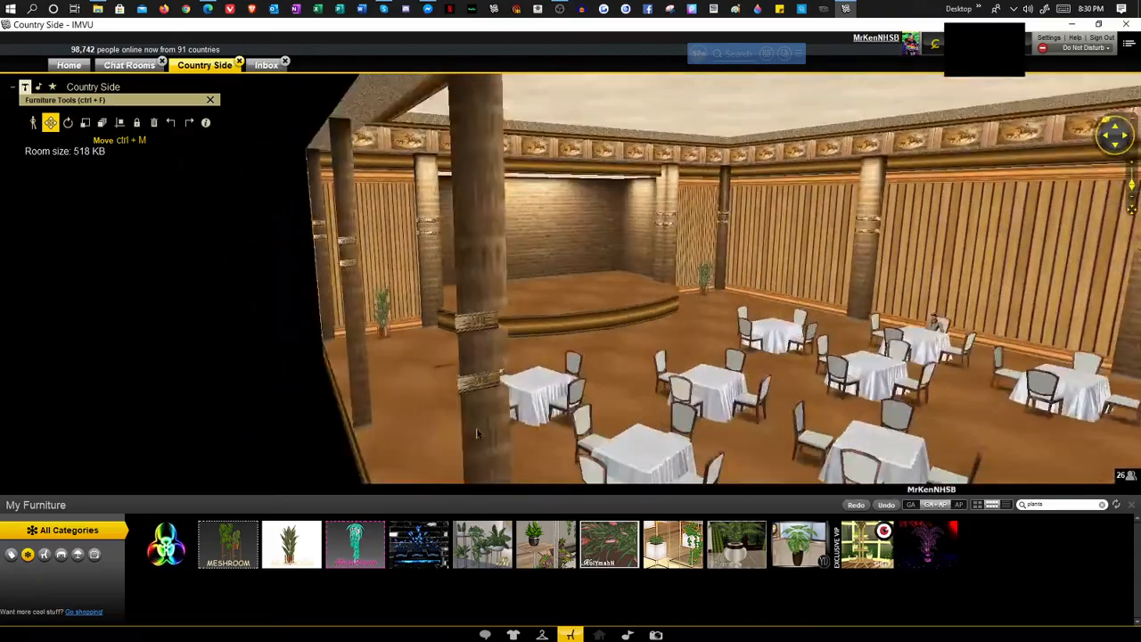
Inspect the placement of both potted plants beside the stage from several angles around the room
{"action": "scroll", "coordinate": [457, 425], "scroll_direction": "up", "scroll_amount": 3}
{"action": "left_click_drag", "start_coordinate": [636, 436], "coordinate": [461, 445]}
{"action": "scroll", "coordinate": [520, 437], "scroll_direction": "up", "scroll_amount": 1}
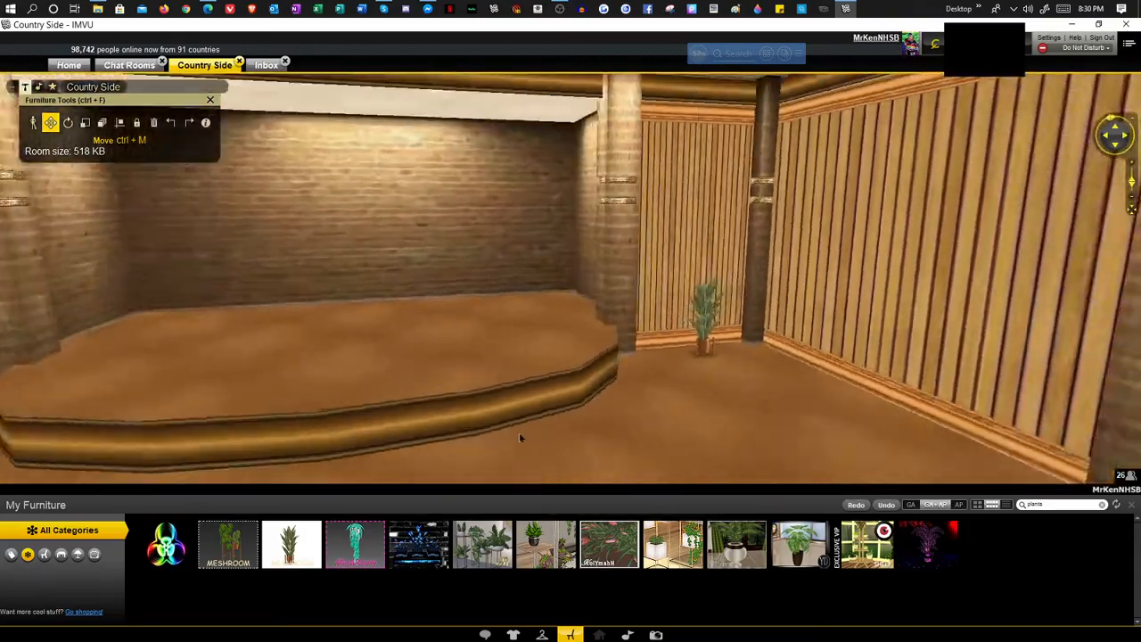
{"action": "scroll", "coordinate": [520, 437], "scroll_direction": "down", "scroll_amount": 3}
{"action": "left_click_drag", "start_coordinate": [660, 446], "coordinate": [490, 428]}
{"action": "scroll", "coordinate": [585, 442], "scroll_direction": "down", "scroll_amount": 2}
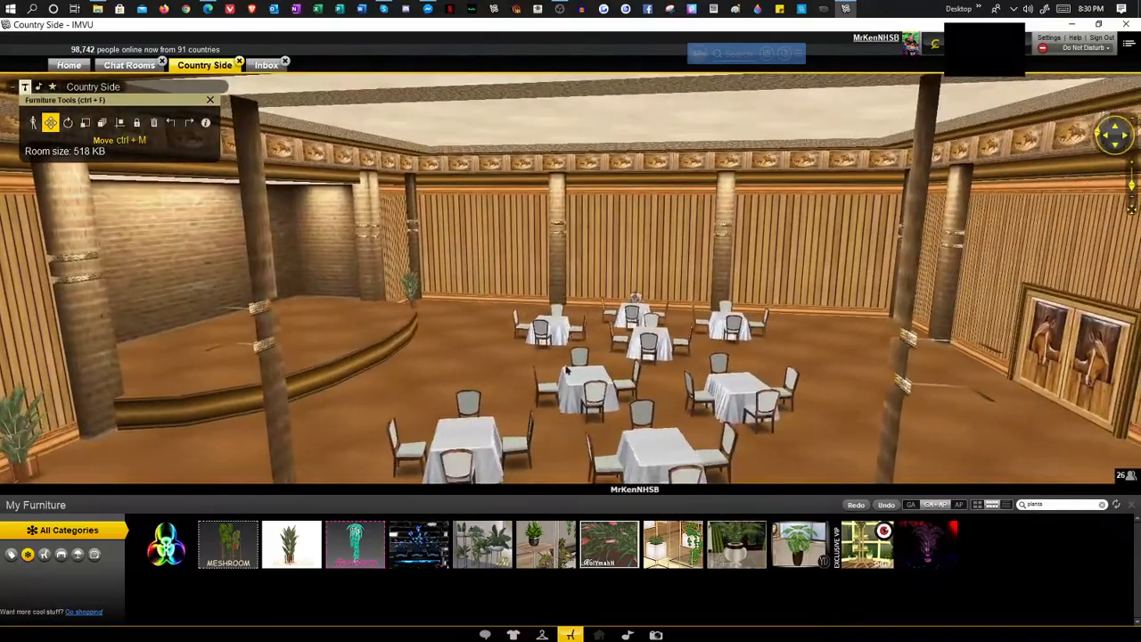
{"action": "scroll", "coordinate": [446, 358], "scroll_direction": "up", "scroll_amount": 3}
{"action": "left_click_drag", "start_coordinate": [482, 364], "coordinate": [445, 385]}
{"action": "scroll", "coordinate": [347, 362], "scroll_direction": "up", "scroll_amount": 3}
{"action": "scroll", "coordinate": [471, 398], "scroll_direction": "up", "scroll_amount": 2}
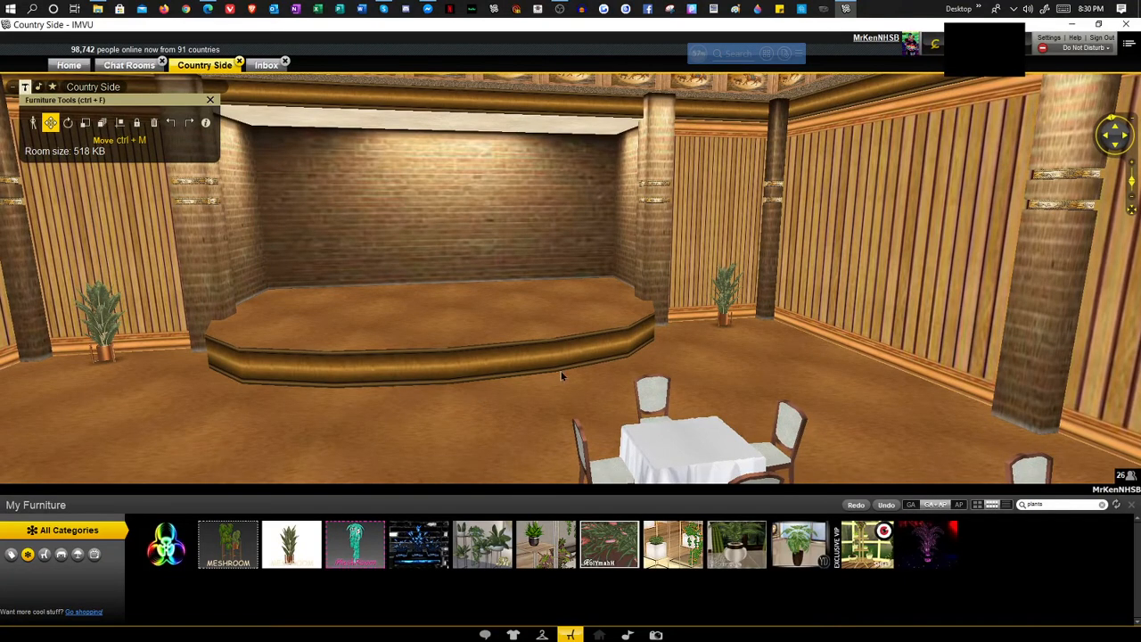
Search the furniture inventory for "frame" and browse the matching items
{"action": "mouse_move", "coordinate": [738, 548]}
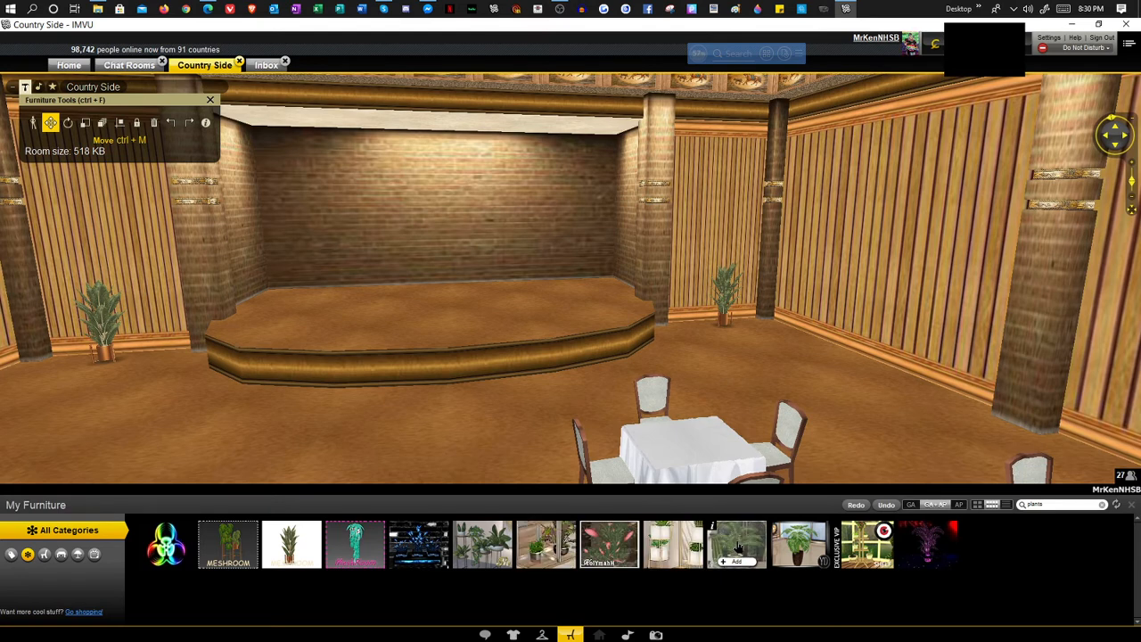
{"action": "double_click", "coordinate": [1058, 508]}
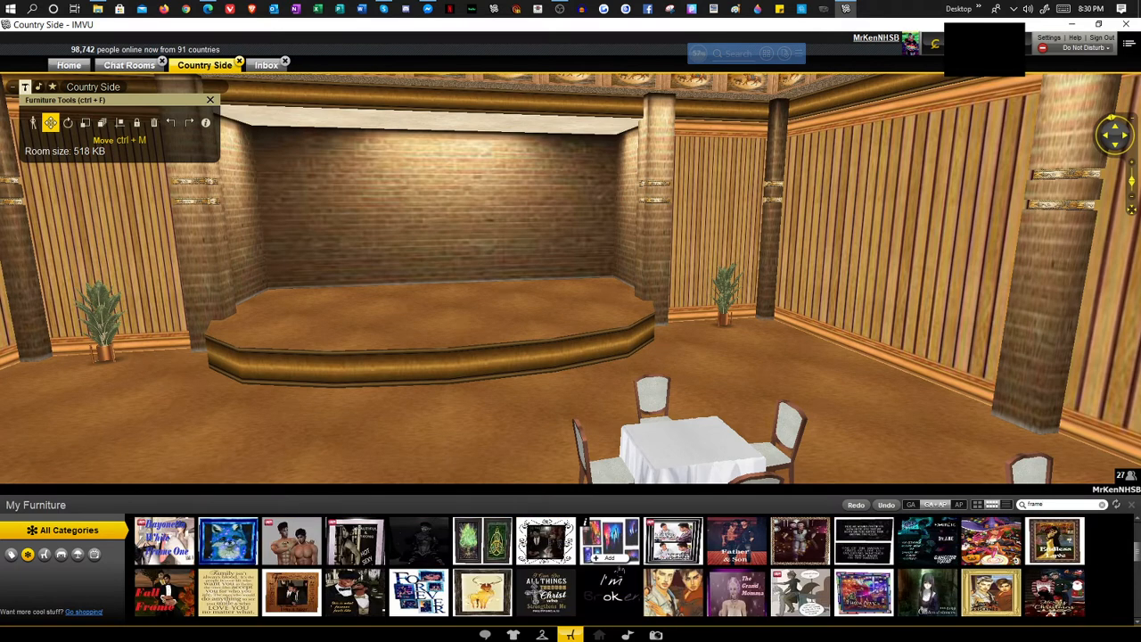
{"action": "scroll", "coordinate": [642, 570], "scroll_direction": "down", "scroll_amount": 1}
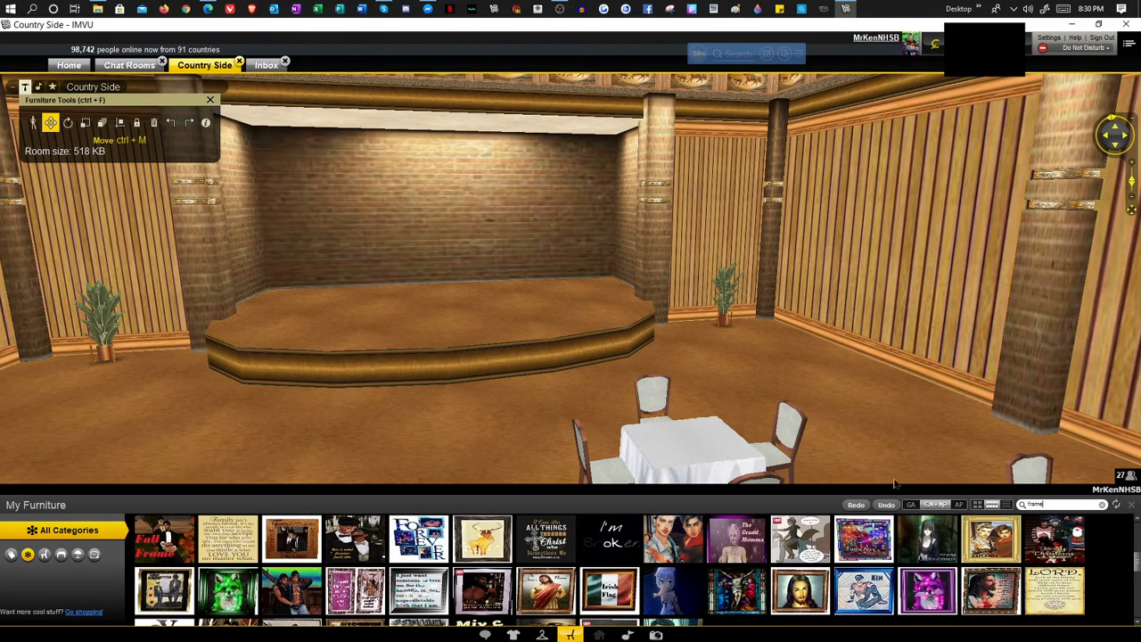
Add the framed "LORD" text picture to the room and move it to the open floor between the stage and the tables
{"action": "scroll", "coordinate": [820, 461], "scroll_direction": "down", "scroll_amount": 5}
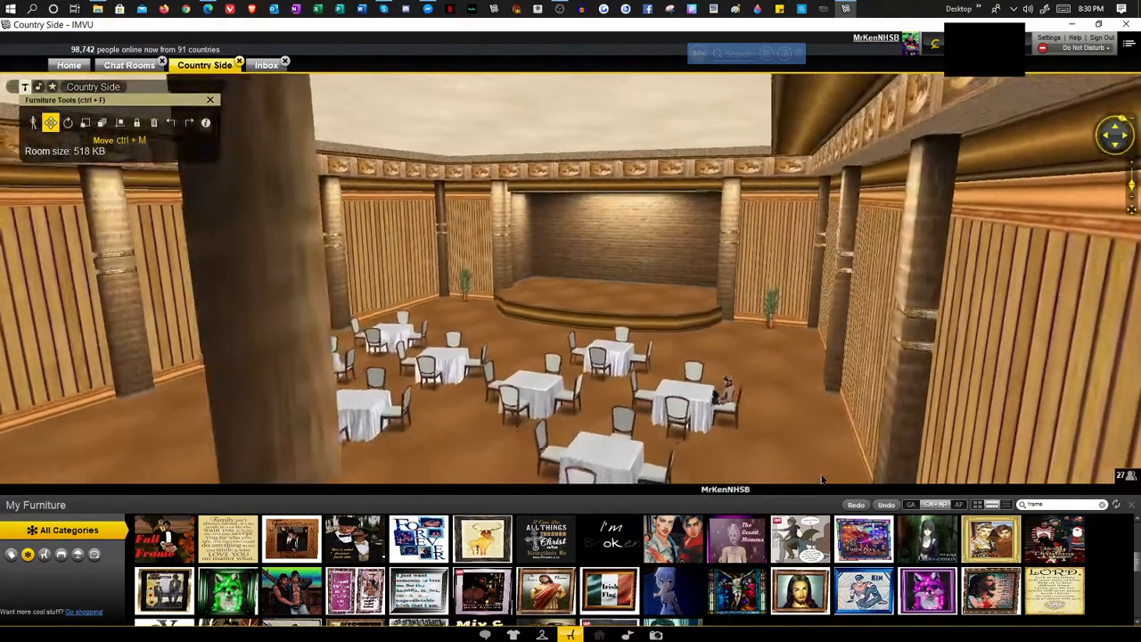
{"action": "left_click_drag", "start_coordinate": [822, 480], "coordinate": [832, 481]}
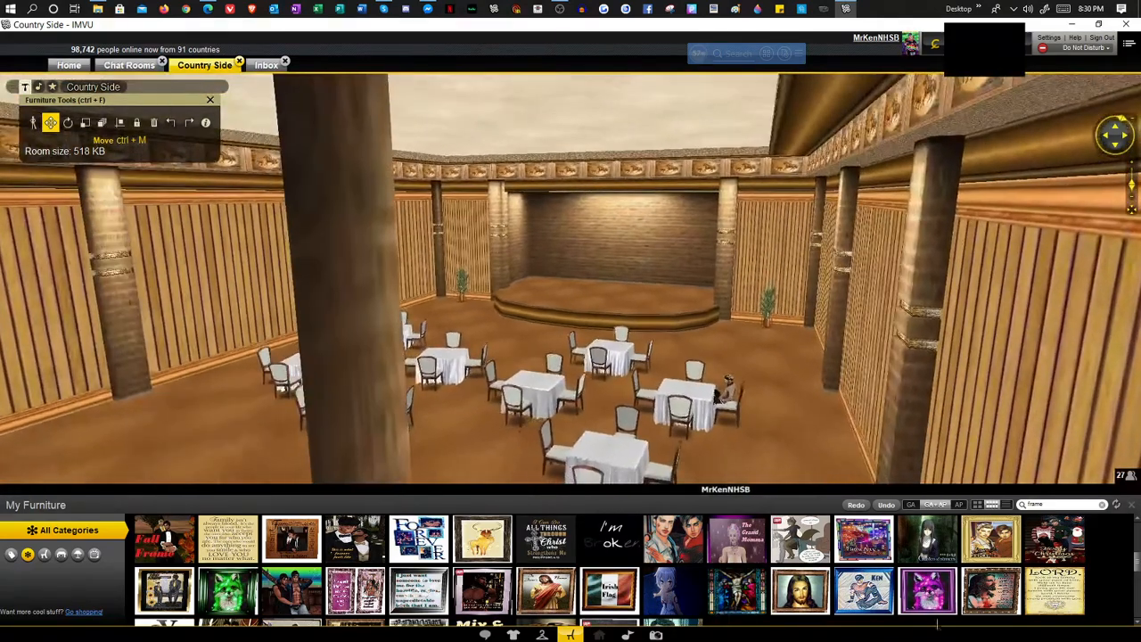
{"action": "left_click", "coordinate": [1047, 604]}
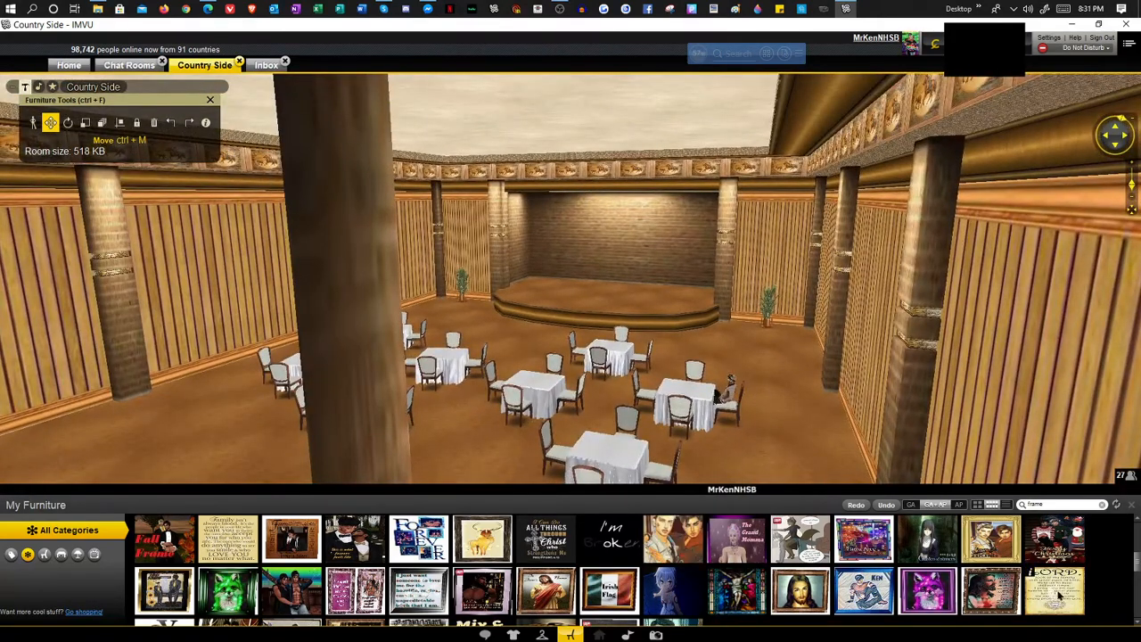
{"action": "left_click", "coordinate": [707, 446]}
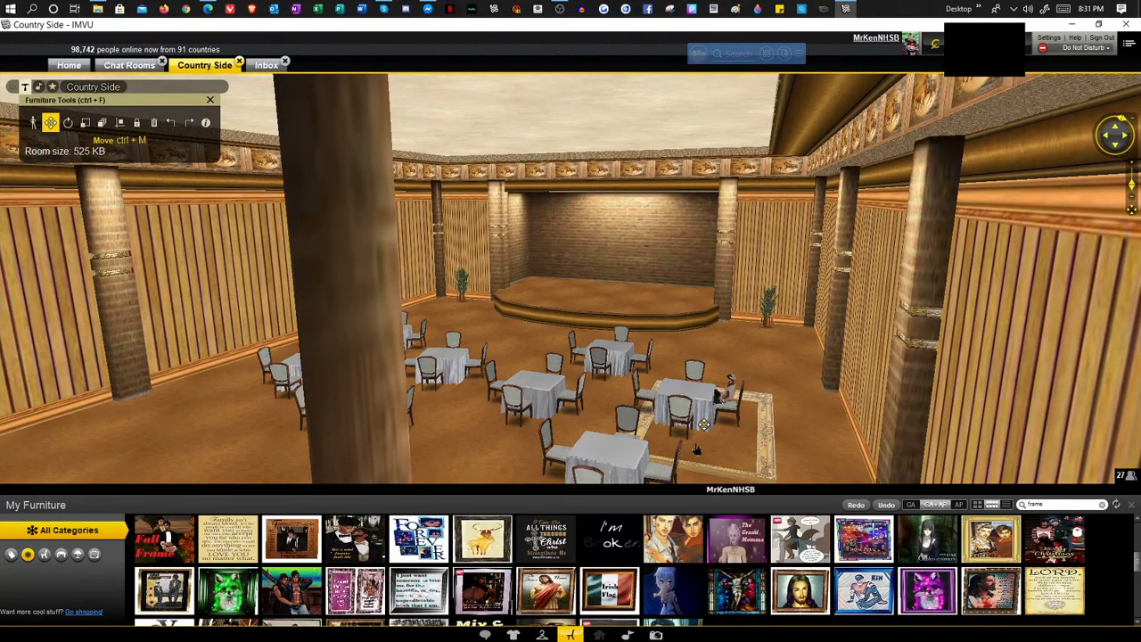
{"action": "left_click_drag", "start_coordinate": [707, 446], "coordinate": [721, 366]}
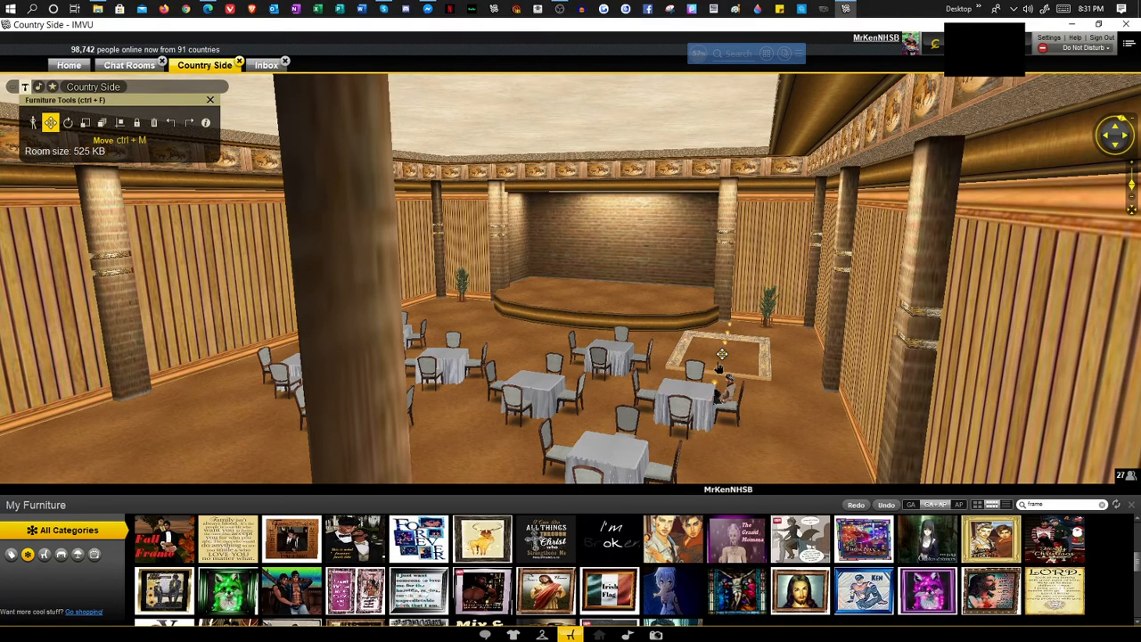
Rotate the "LORD" frame a quarter turn on the floor so its heading lies toward the side wall
{"action": "scroll", "coordinate": [764, 448], "scroll_direction": "up", "scroll_amount": 4}
{"action": "left_click_drag", "start_coordinate": [763, 448], "coordinate": [900, 424]}
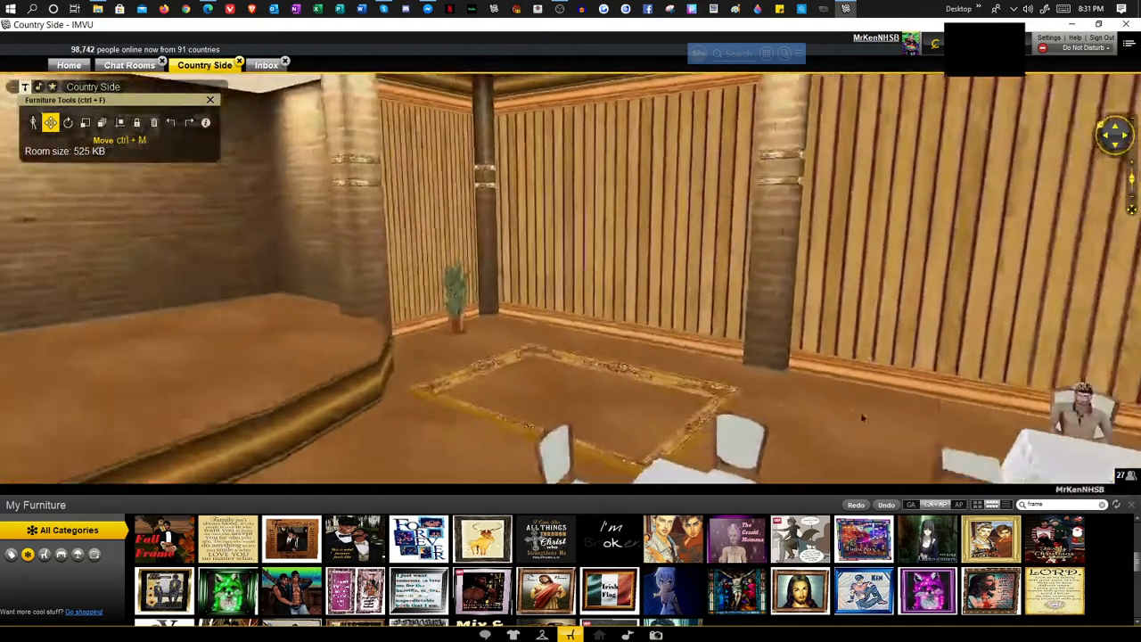
{"action": "left_click_drag", "start_coordinate": [476, 460], "coordinate": [553, 450]}
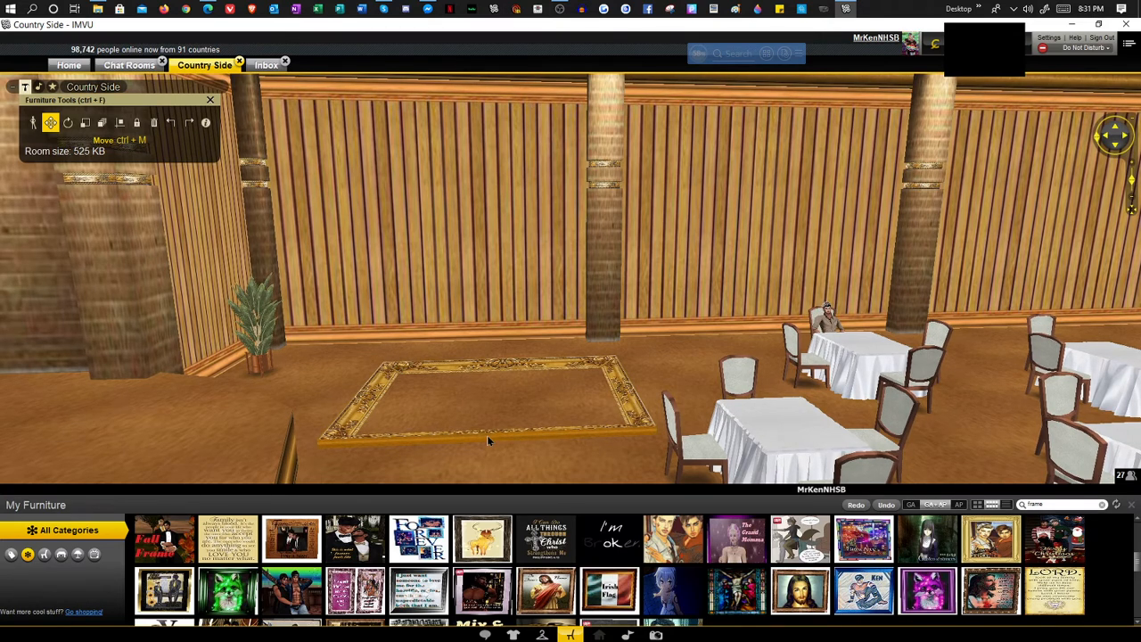
{"action": "left_click", "coordinate": [479, 366]}
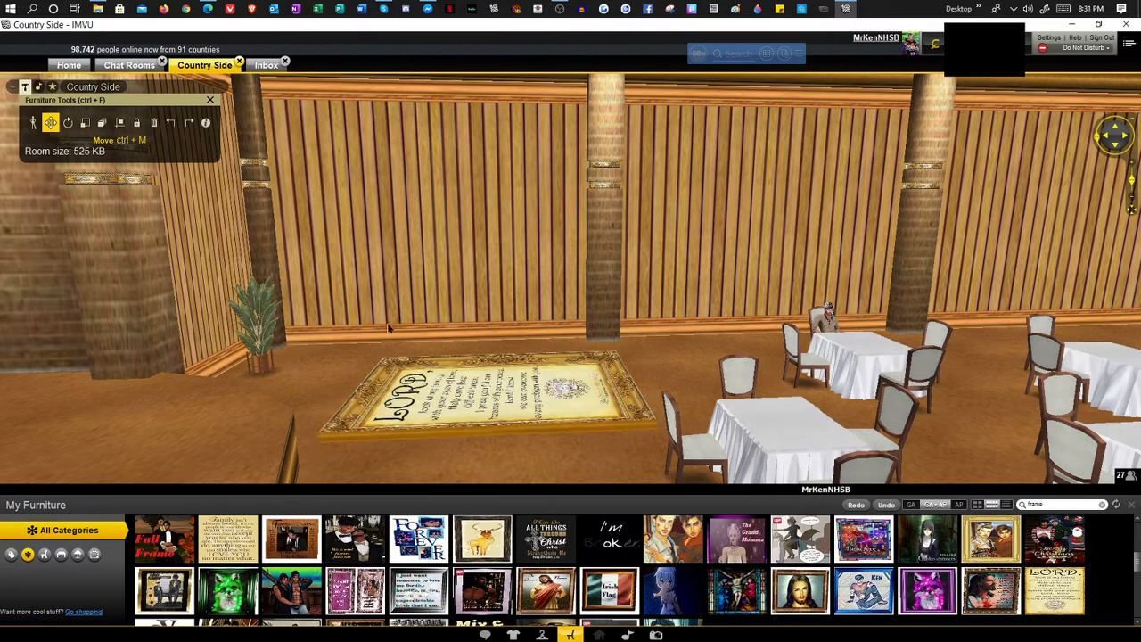
{"action": "mouse_move", "coordinate": [496, 395]}
{"action": "left_mouse_down"}
{"action": "mouse_move", "coordinate": [438, 338]}
{"action": "mouse_move", "coordinate": [440, 195]}
{"action": "mouse_move", "coordinate": [499, 366]}
{"action": "mouse_move", "coordinate": [495, 391]}
{"action": "left_mouse_up"}
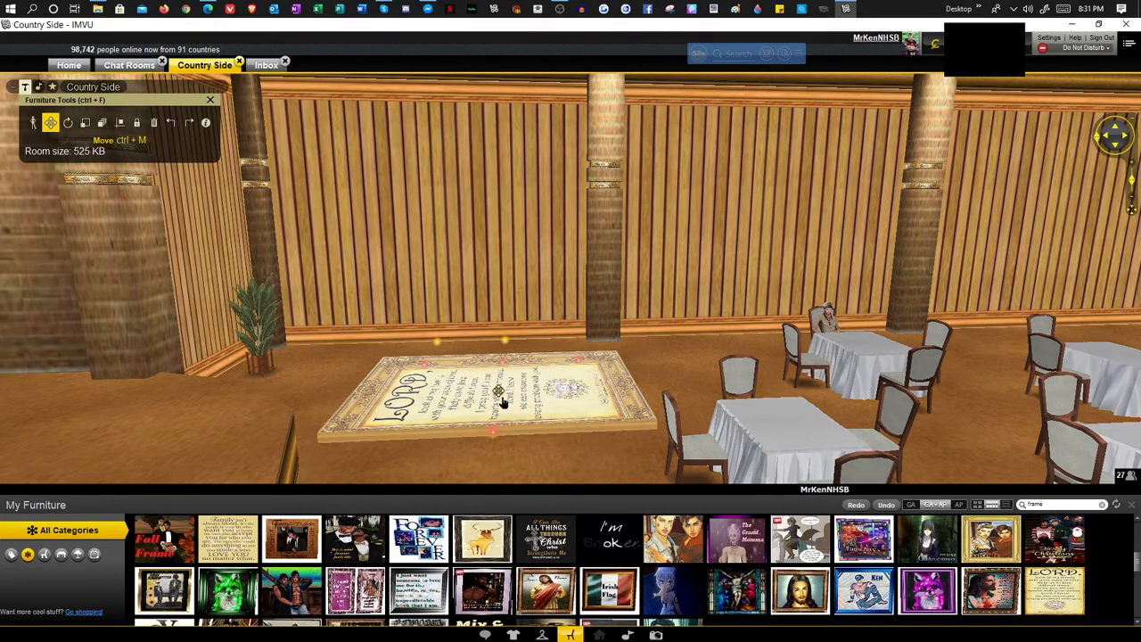
{"action": "left_click_drag", "start_coordinate": [461, 206], "coordinate": [508, 401]}
{"action": "left_click", "coordinate": [70, 127]}
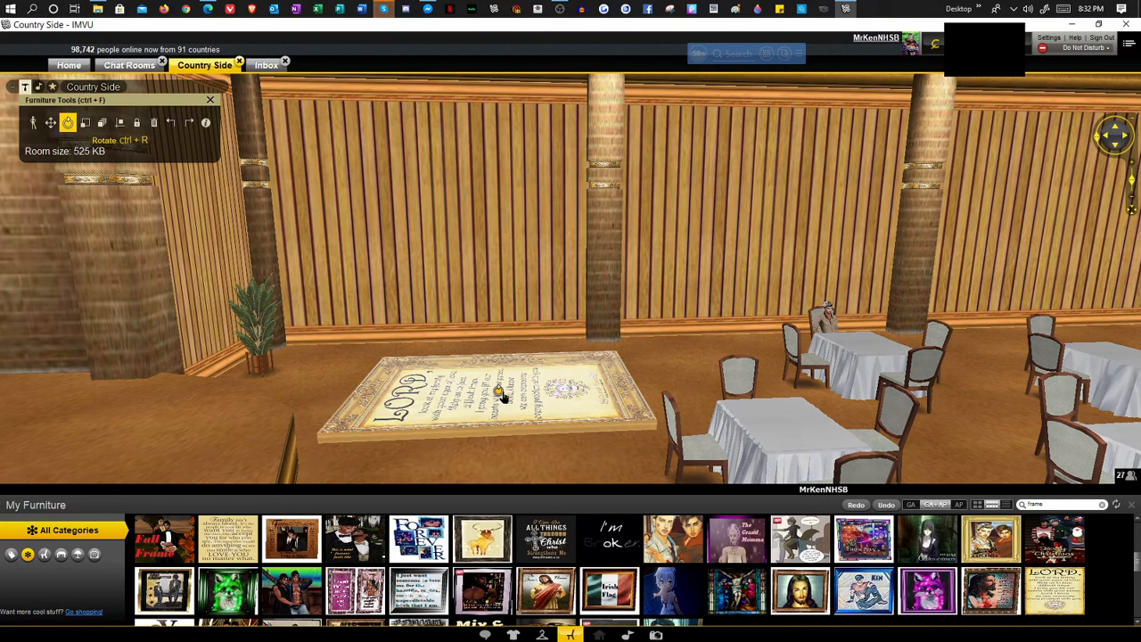
{"action": "left_click_drag", "start_coordinate": [504, 399], "coordinate": [439, 408]}
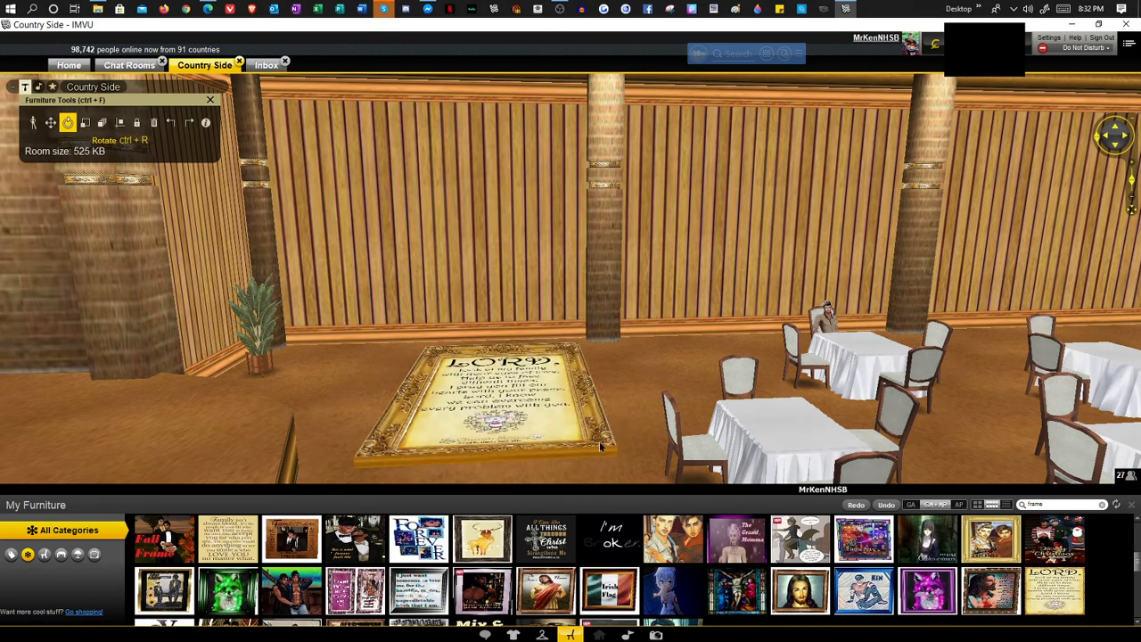
Move the "LORD" frame closer to the stage, with its corner reaching the stage edge
{"action": "left_click", "coordinate": [51, 123]}
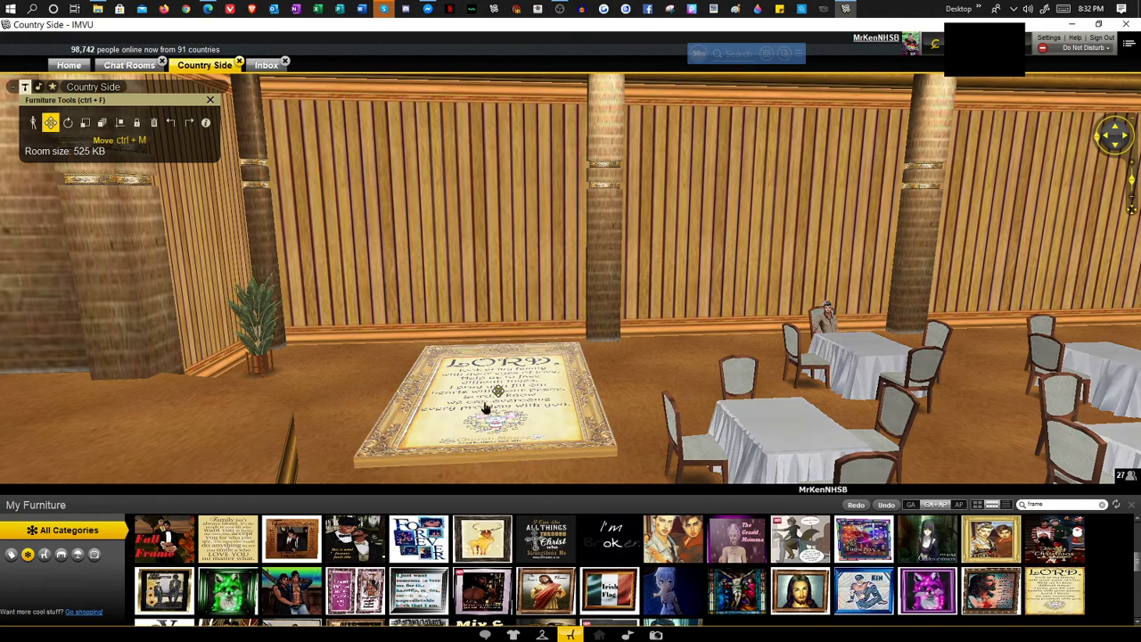
{"action": "left_click_drag", "start_coordinate": [500, 407], "coordinate": [312, 393]}
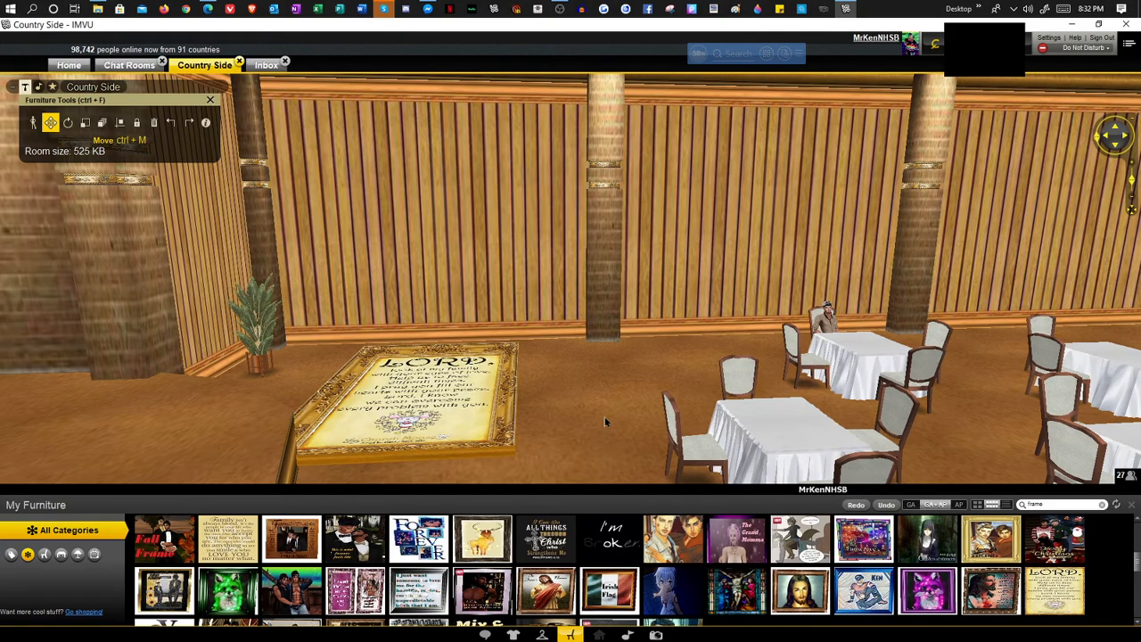
{"action": "left_click_drag", "start_coordinate": [597, 423], "coordinate": [630, 433]}
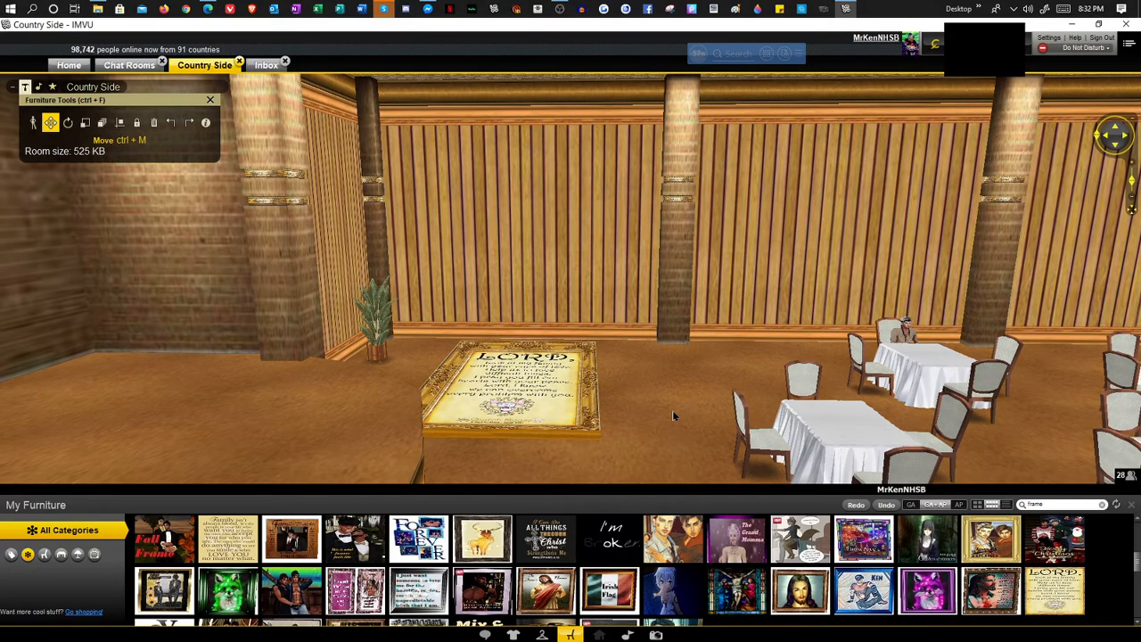
Rotate the "LORD" frame lying on the floor upright so its text faces the room
{"action": "left_click", "coordinate": [517, 412]}
{"action": "left_click_drag", "start_coordinate": [626, 419], "coordinate": [659, 433]}
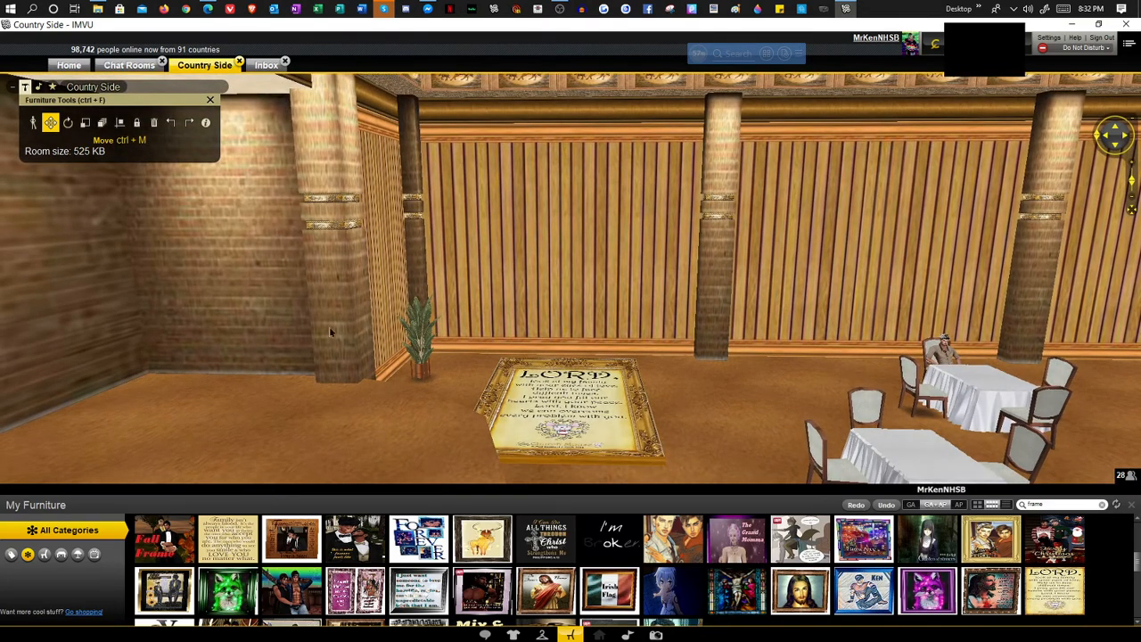
{"action": "left_click", "coordinate": [68, 123]}
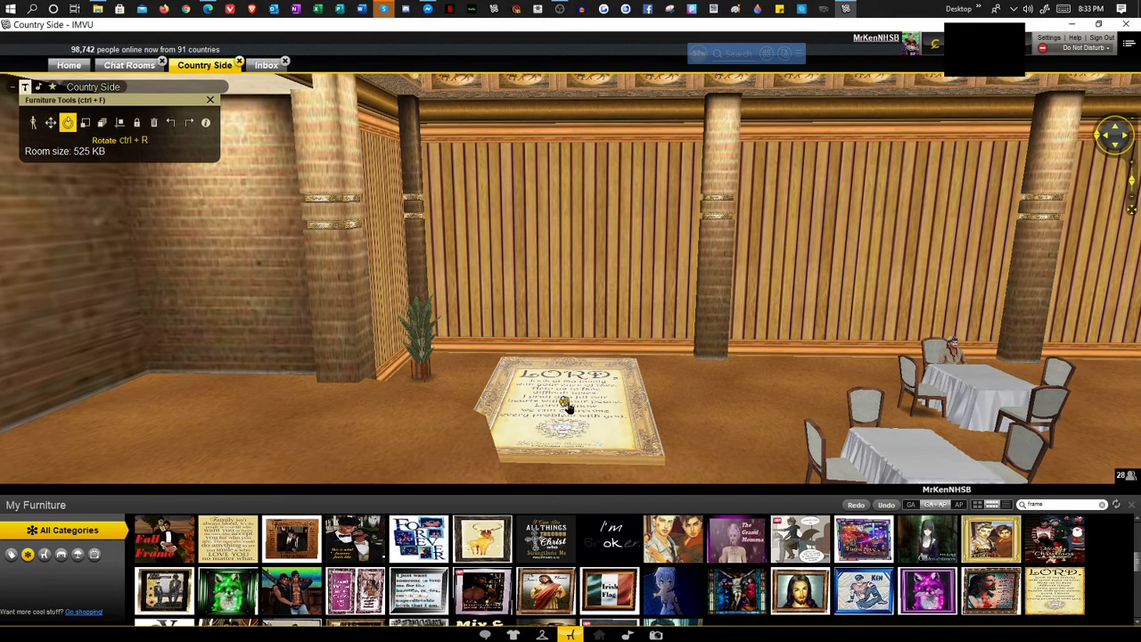
{"action": "left_click_drag", "start_coordinate": [567, 403], "coordinate": [567, 404]}
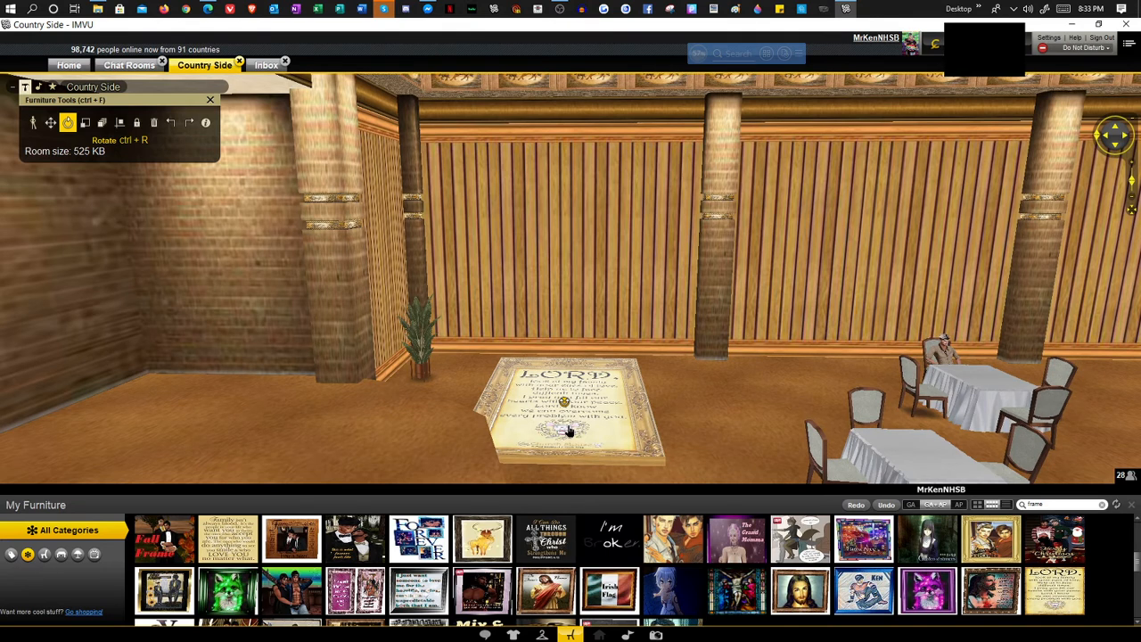
{"action": "left_click_drag", "start_coordinate": [567, 431], "coordinate": [544, 369]}
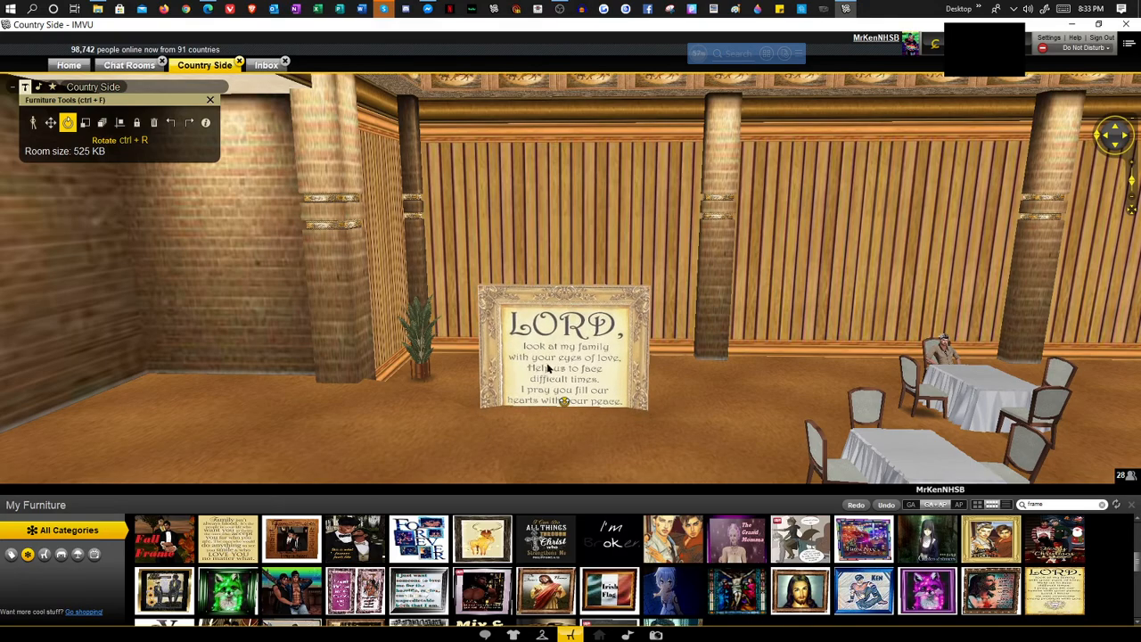
Raise the upright "LORD" frame out of the floor until the whole picture stands clear of it
{"action": "left_click_drag", "start_coordinate": [701, 418], "coordinate": [674, 408]}
{"action": "left_click", "coordinate": [674, 405]}
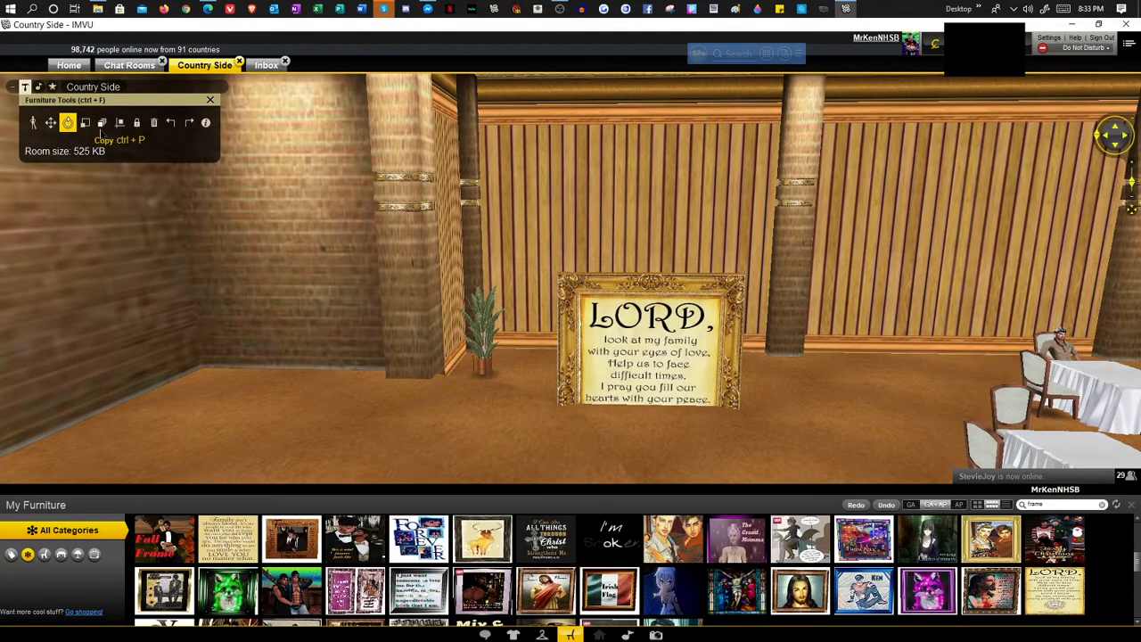
{"action": "key", "text": "ctrl+m"}
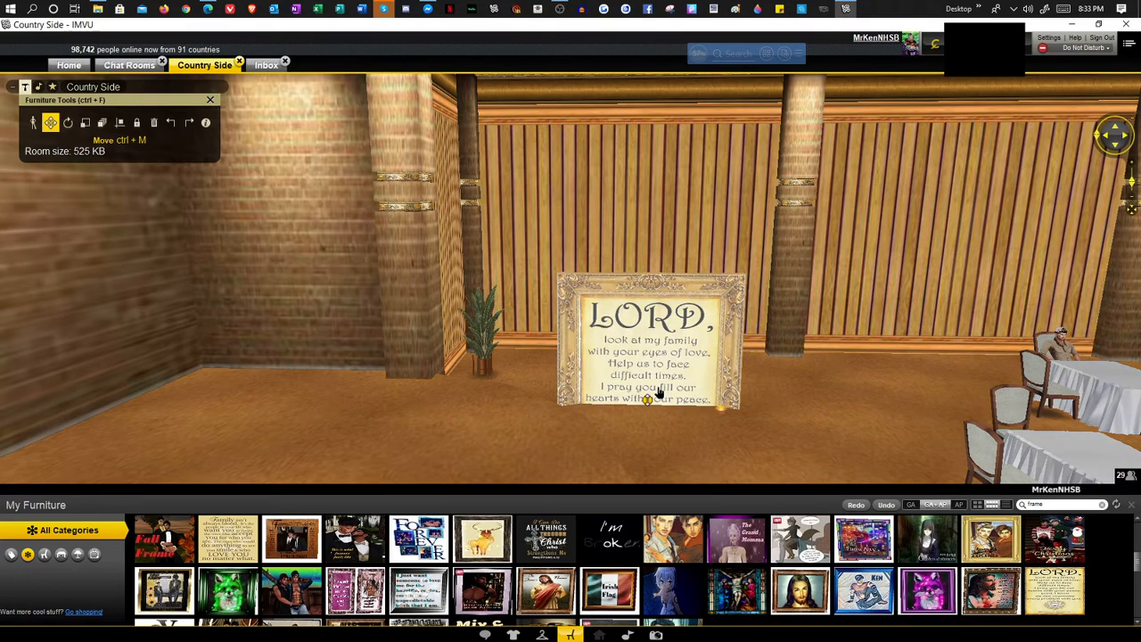
{"action": "left_click_drag", "start_coordinate": [658, 392], "coordinate": [649, 45]}
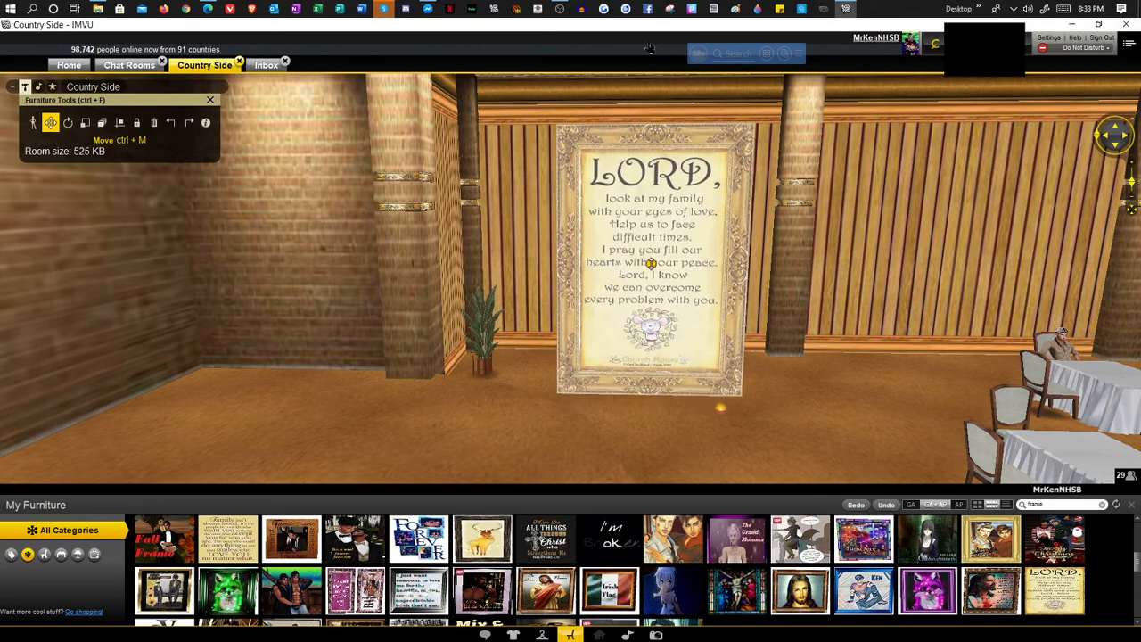
Move the "LORD" frame back to the side wall and center it between the two columns beside the potted plant
{"action": "left_click", "coordinate": [526, 395]}
{"action": "left_click_drag", "start_coordinate": [526, 392], "coordinate": [659, 384]}
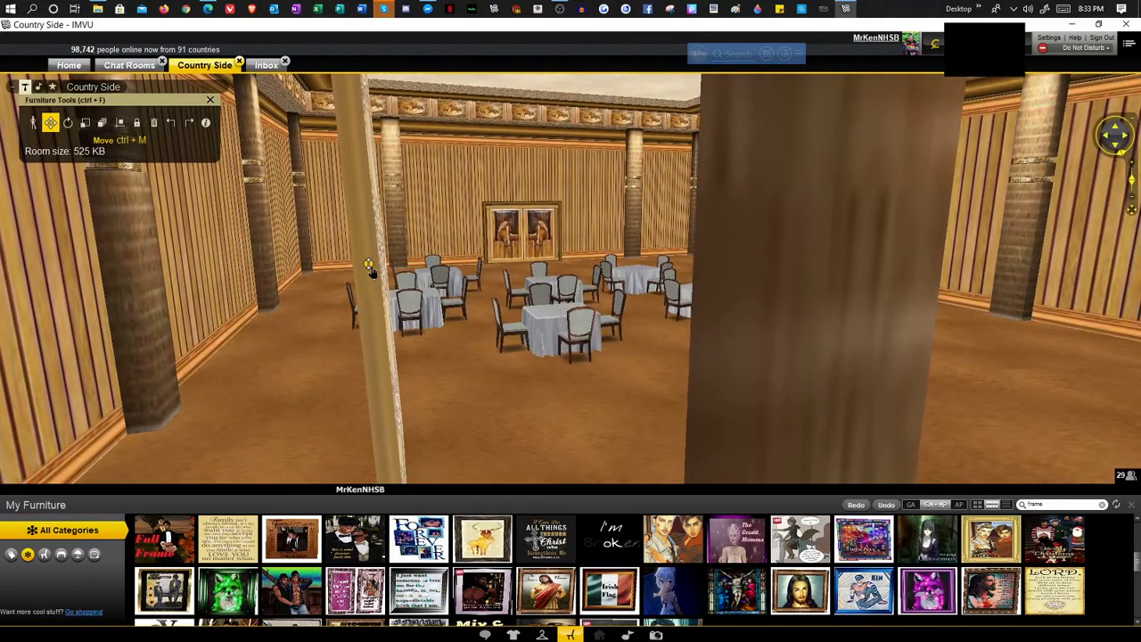
{"action": "left_click_drag", "start_coordinate": [369, 267], "coordinate": [8, 330]}
{"action": "left_click_drag", "start_coordinate": [330, 405], "coordinate": [473, 429]}
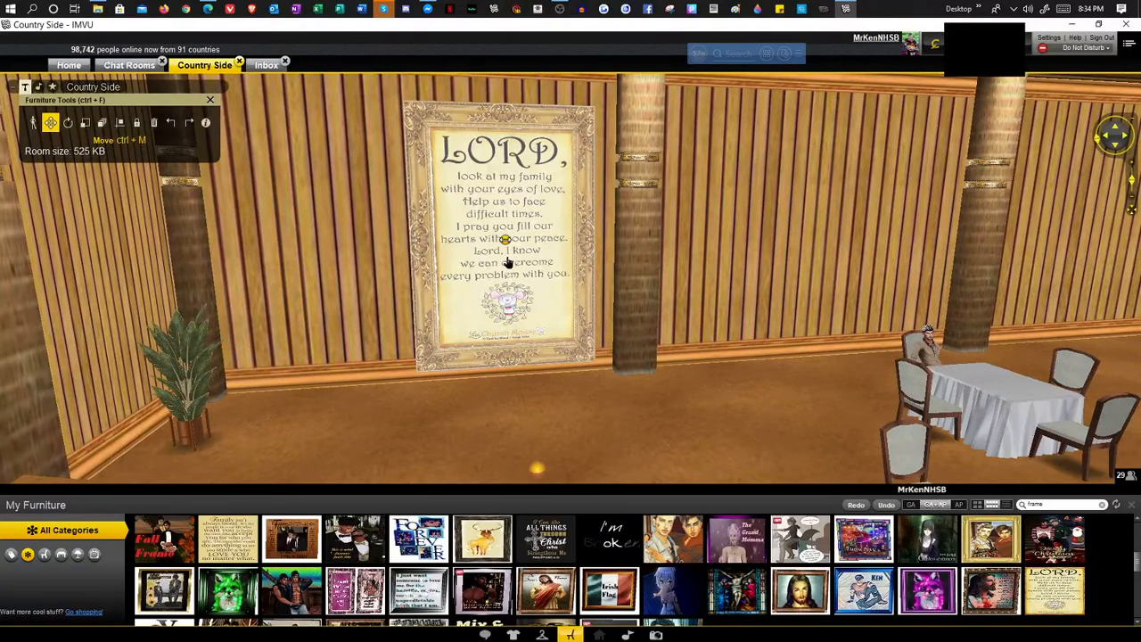
{"action": "left_click_drag", "start_coordinate": [506, 261], "coordinate": [321, 269]}
{"action": "left_click_drag", "start_coordinate": [491, 404], "coordinate": [513, 406]}
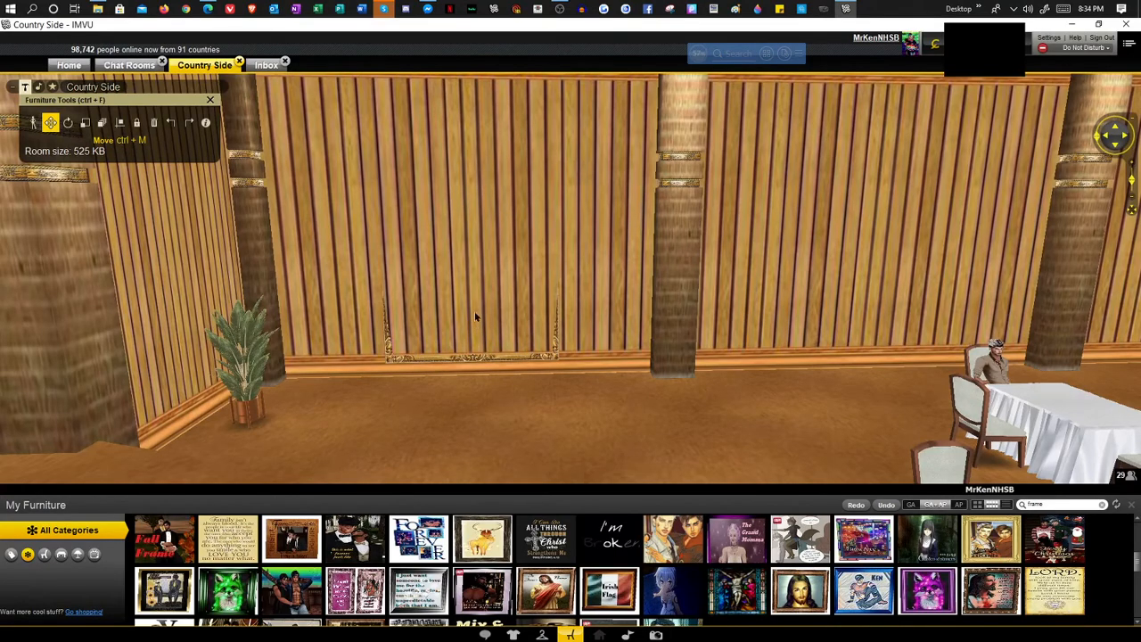
Pull the "LORD" frame forward out of the side wall so its front sits on the wall surface
{"action": "left_click_drag", "start_coordinate": [467, 397], "coordinate": [599, 410]}
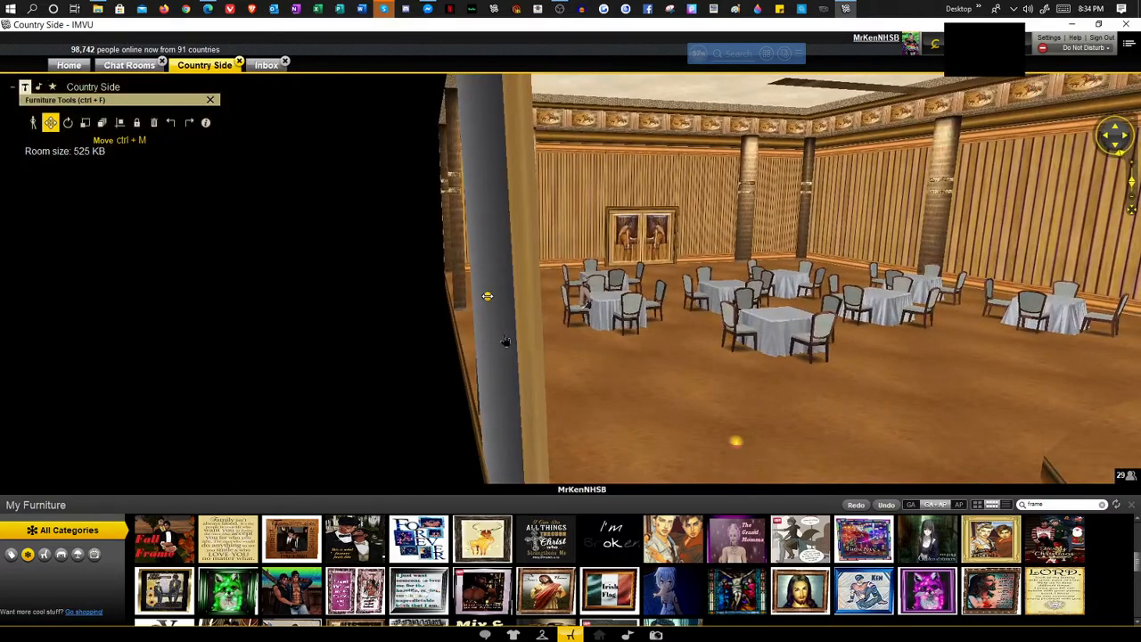
{"action": "left_click_drag", "start_coordinate": [504, 341], "coordinate": [563, 344]}
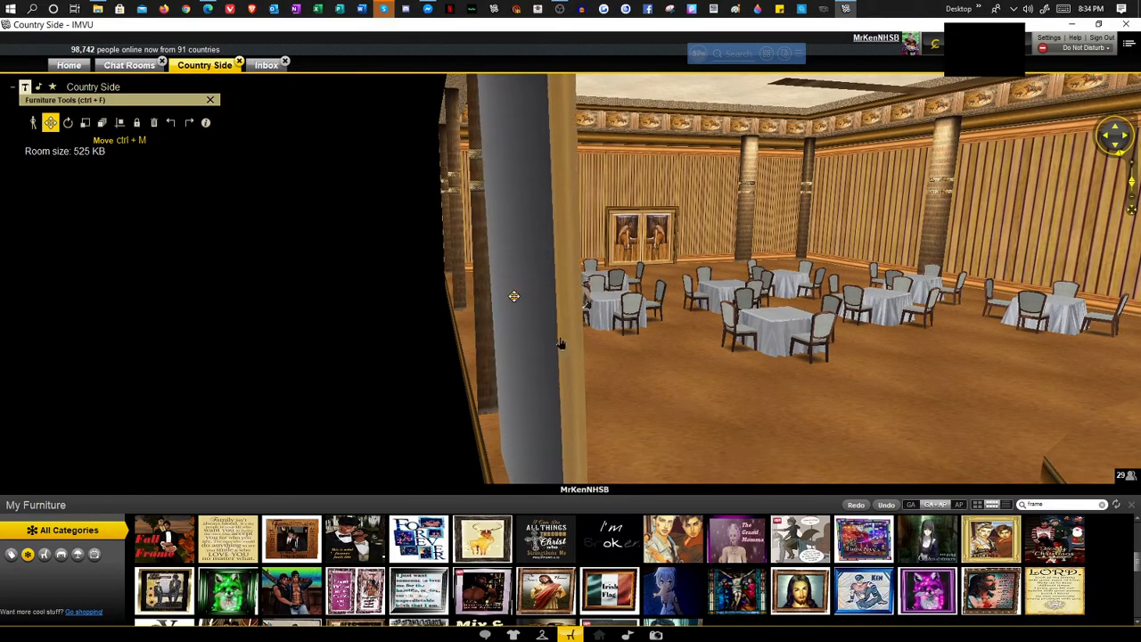
{"action": "mouse_move", "coordinate": [656, 381]}
{"action": "left_mouse_down"}
{"action": "mouse_move", "coordinate": [615, 386]}
{"action": "mouse_move", "coordinate": [643, 382]}
{"action": "left_mouse_up"}
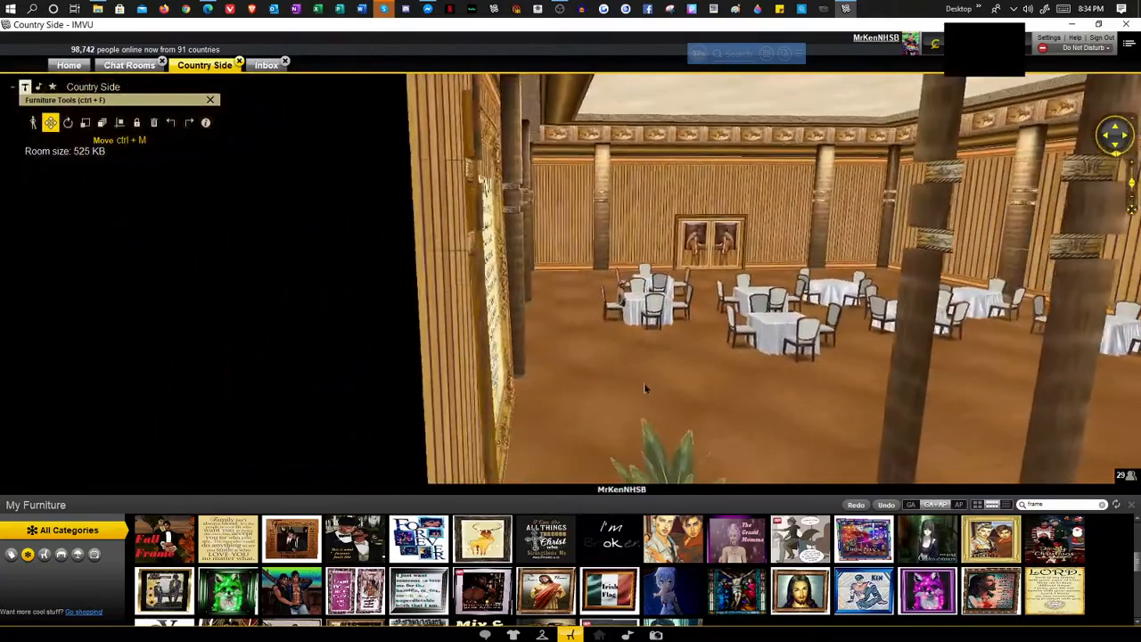
{"action": "left_click_drag", "start_coordinate": [479, 304], "coordinate": [490, 305]}
{"action": "left_click_drag", "start_coordinate": [594, 387], "coordinate": [381, 374]}
{"action": "left_click_drag", "start_coordinate": [444, 387], "coordinate": [437, 408]}
Rotate the "LORD" frame slightly so it lines up parallel with the side wall
{"action": "left_click", "coordinate": [68, 126]}
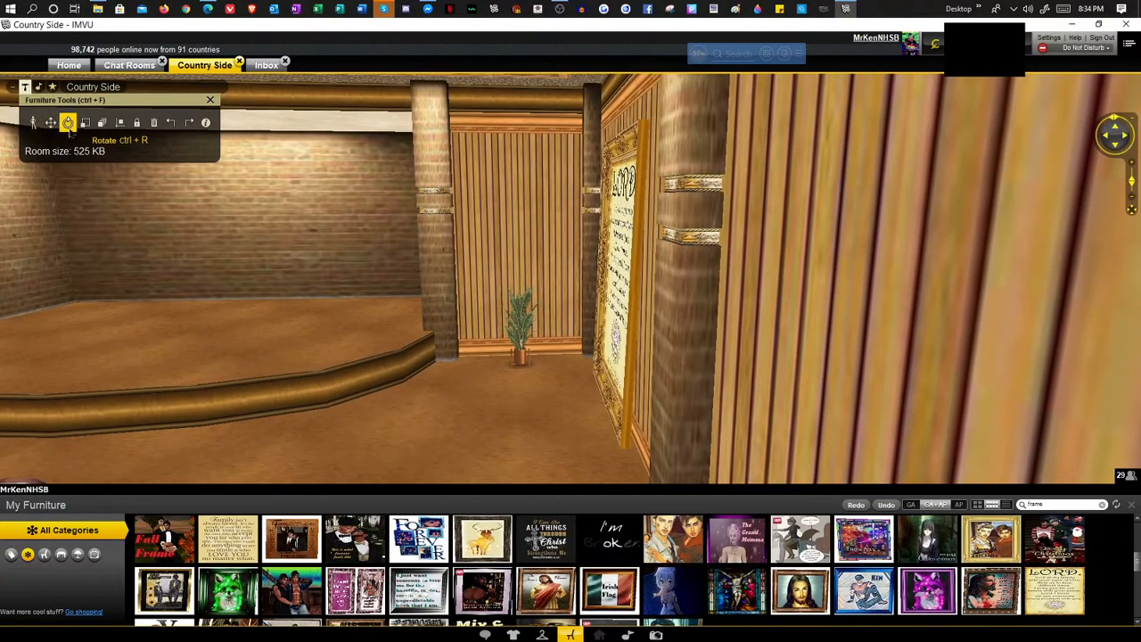
{"action": "left_click", "coordinate": [615, 321]}
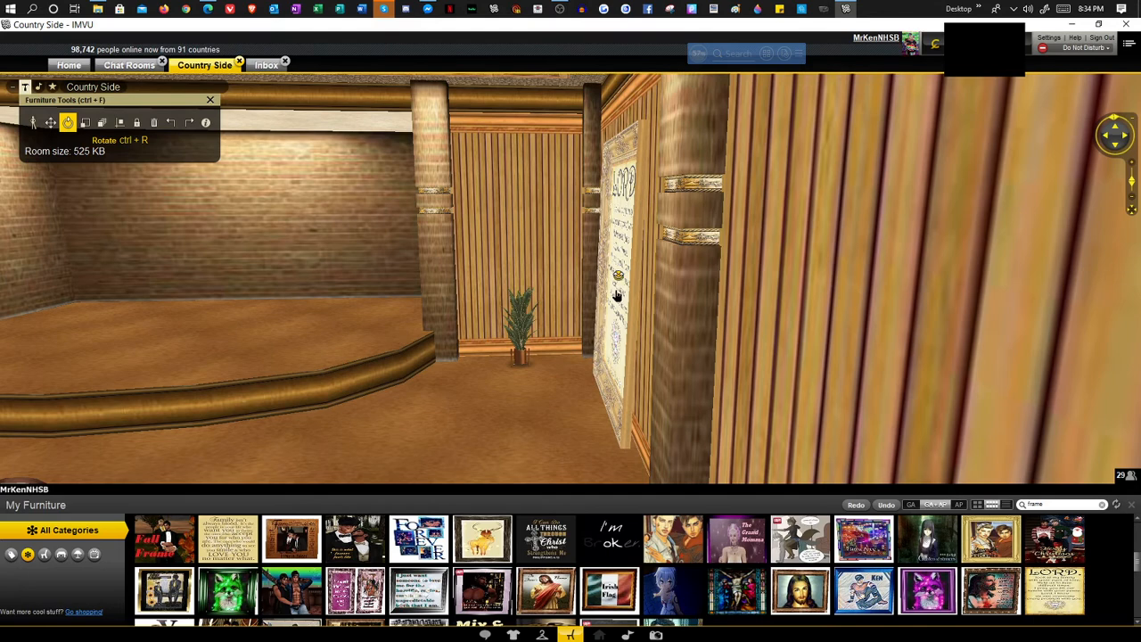
{"action": "left_click_drag", "start_coordinate": [615, 301], "coordinate": [614, 300]}
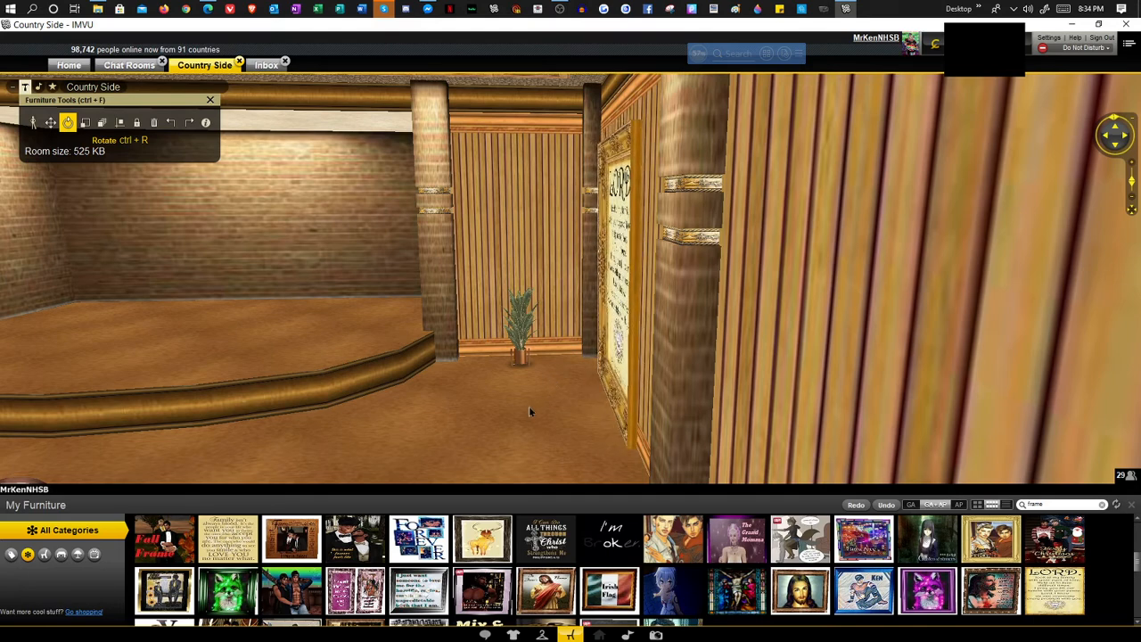
{"action": "left_click_drag", "start_coordinate": [529, 408], "coordinate": [797, 412]}
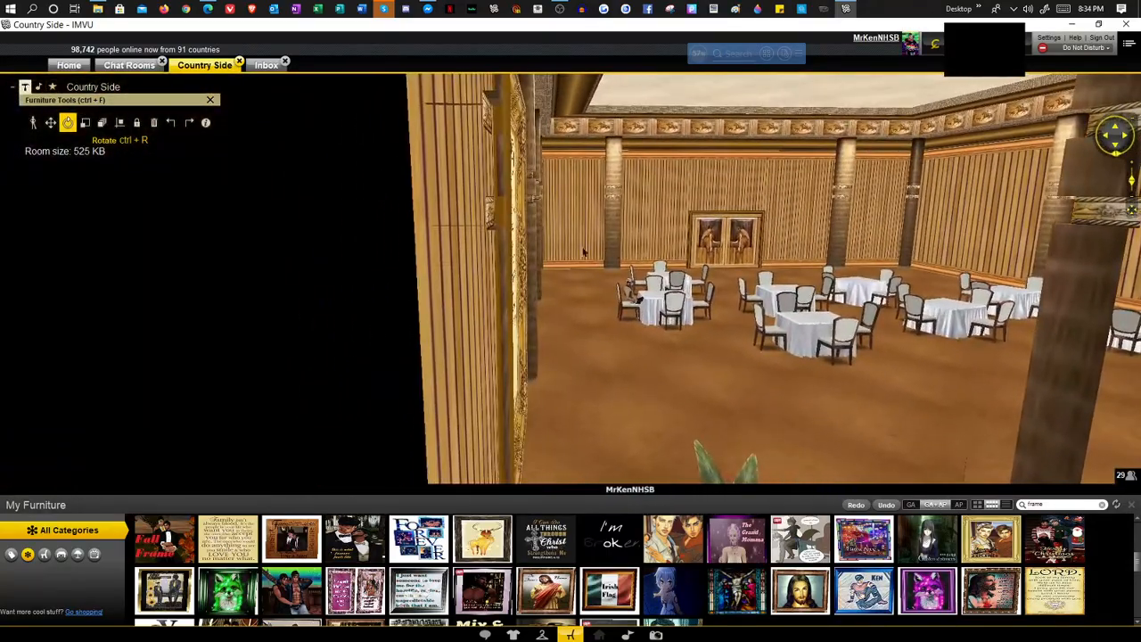
{"action": "left_click", "coordinate": [521, 276]}
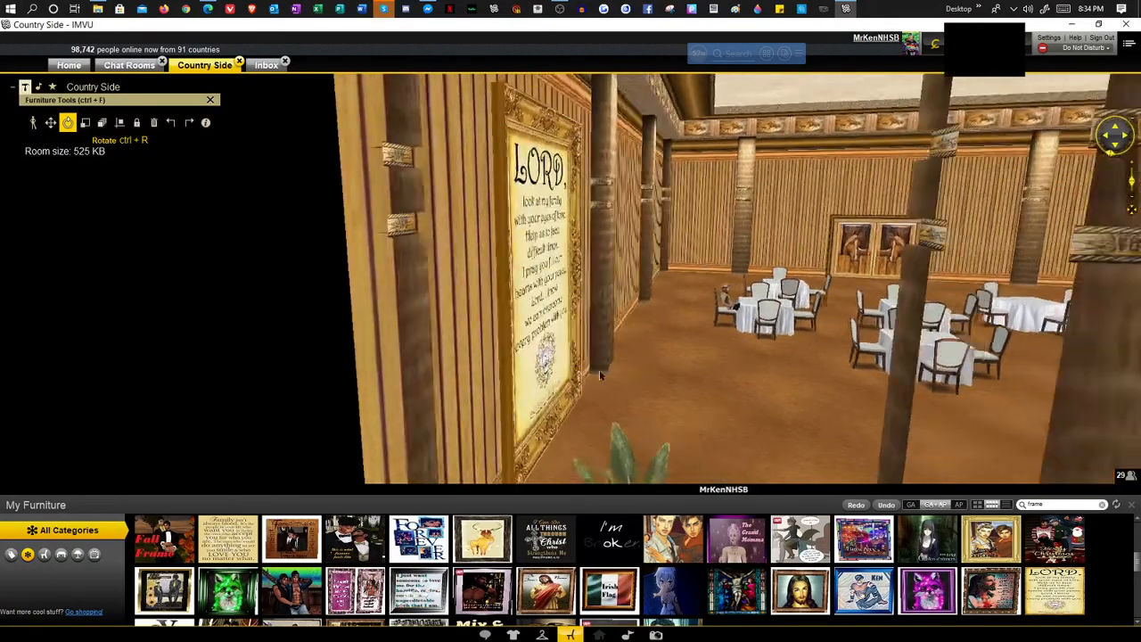
Raise the "LORD" frame slightly on the side wall so it hangs above the baseboard
{"action": "left_click_drag", "start_coordinate": [599, 376], "coordinate": [520, 380]}
{"action": "scroll", "coordinate": [519, 380], "scroll_direction": "down", "scroll_amount": 6}
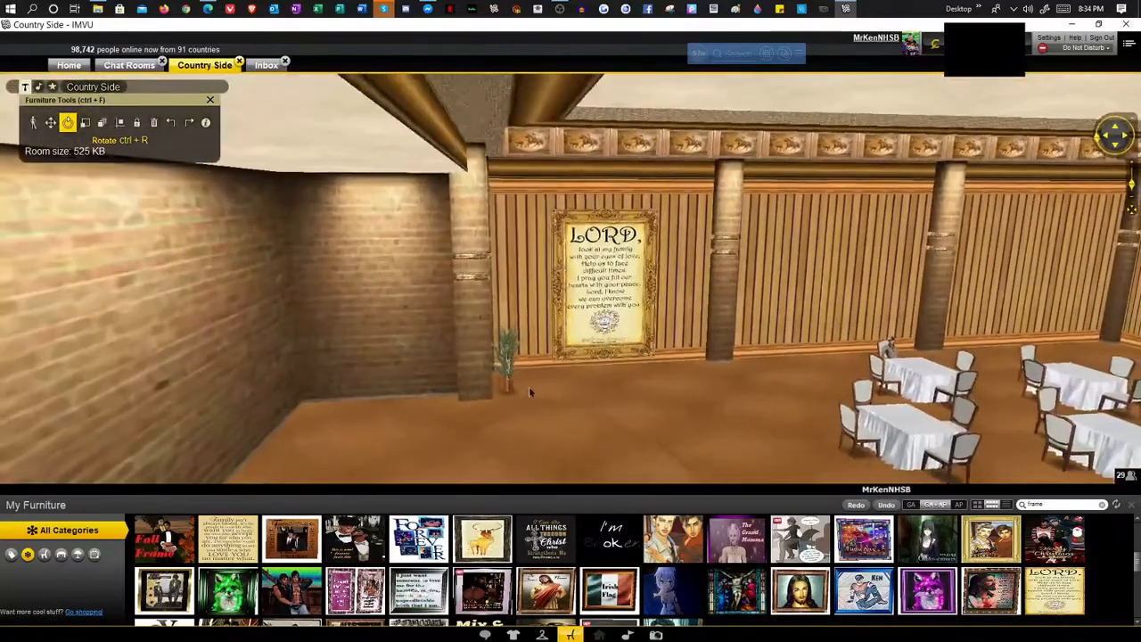
{"action": "left_click_drag", "start_coordinate": [674, 415], "coordinate": [666, 400]}
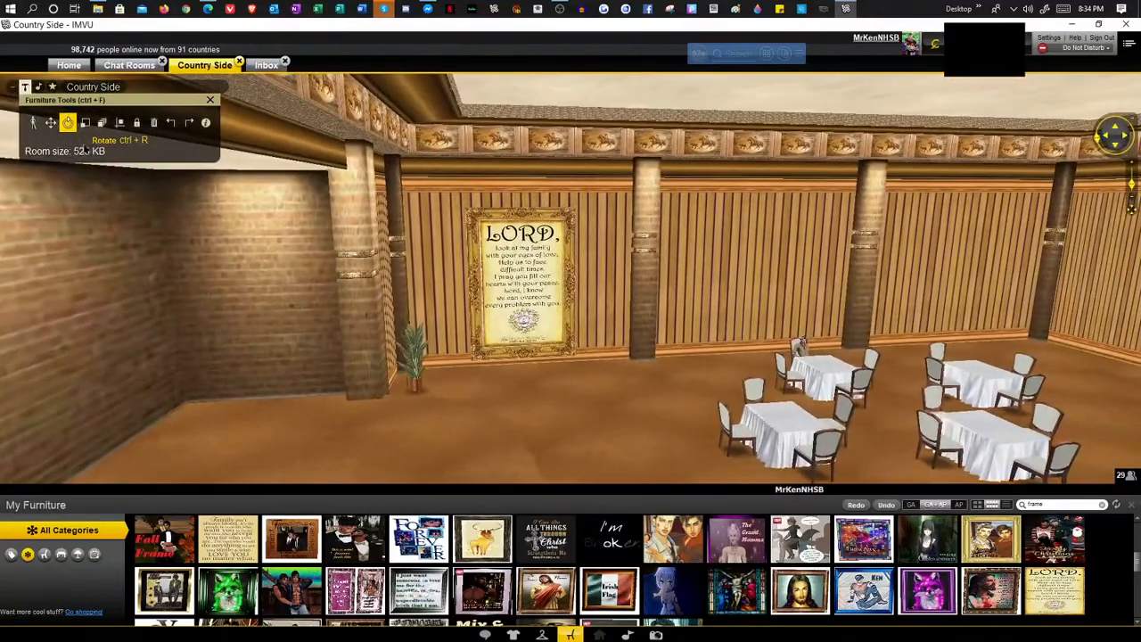
{"action": "left_click", "coordinate": [50, 122]}
{"action": "left_click", "coordinate": [513, 299]}
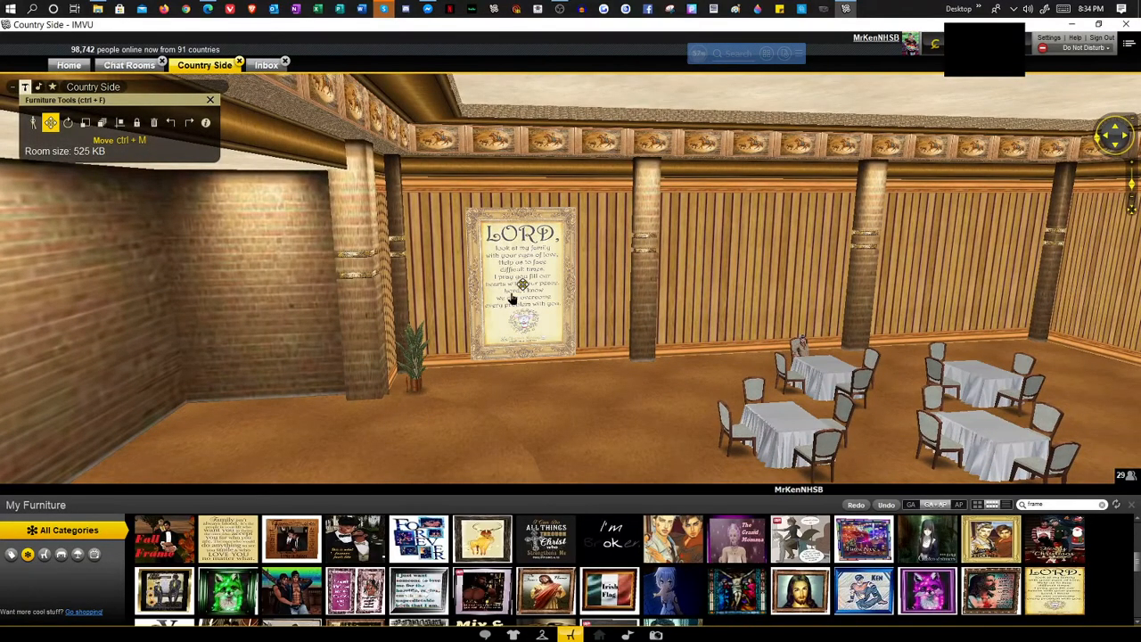
{"action": "left_click_drag", "start_coordinate": [513, 300], "coordinate": [510, 253]}
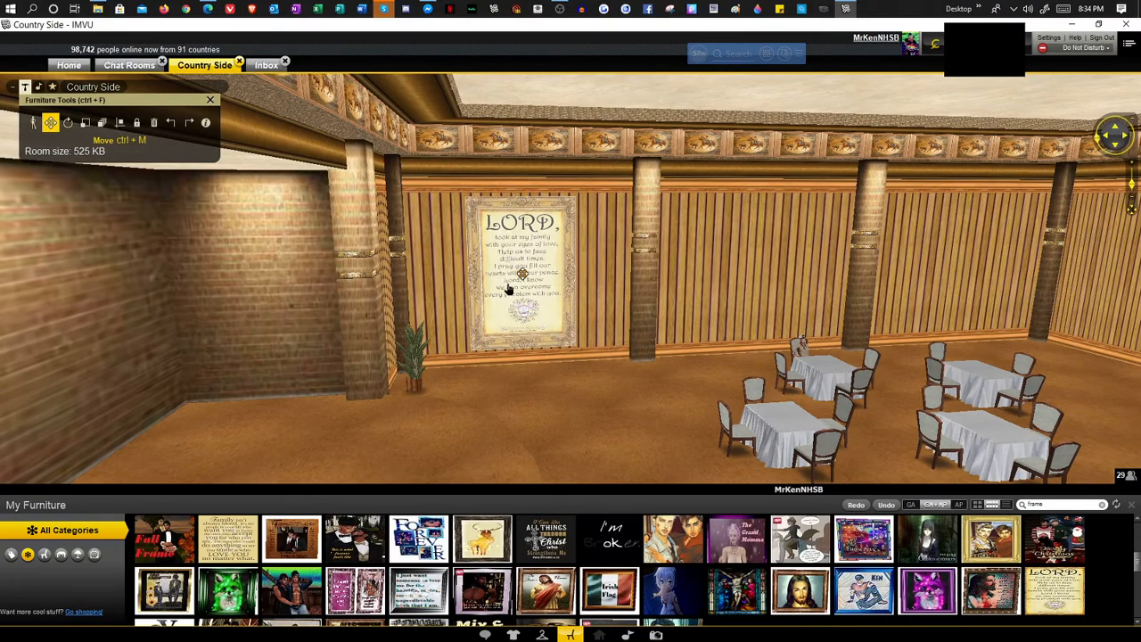
{"action": "left_click", "coordinate": [658, 419]}
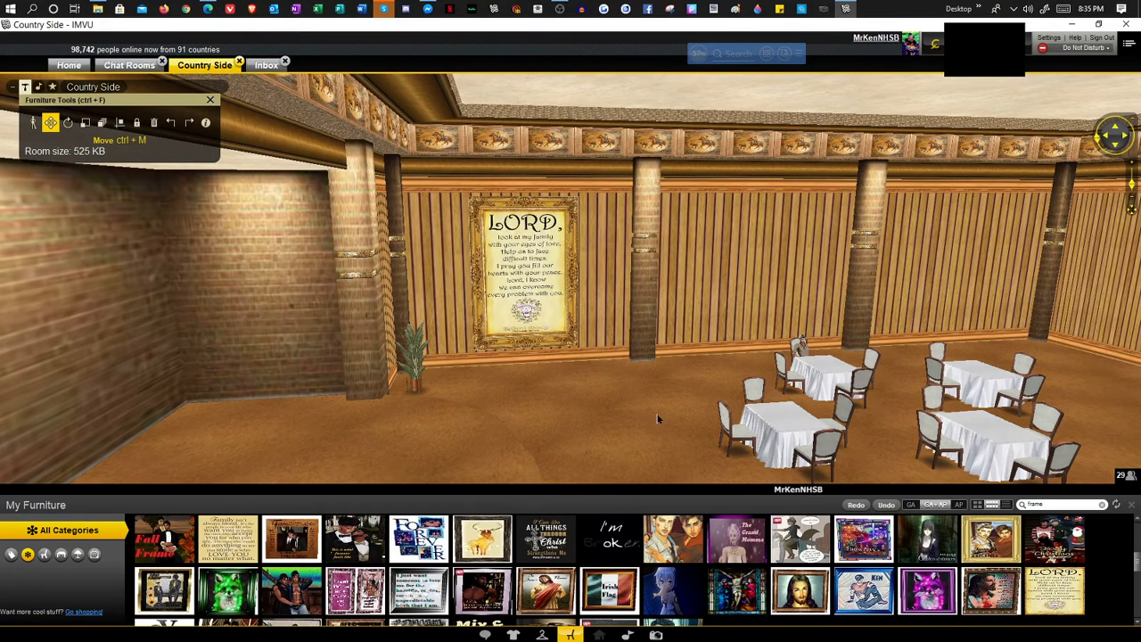
Lock the "LORD" frame in place on the side wall
{"action": "left_click_drag", "start_coordinate": [669, 422], "coordinate": [540, 449]}
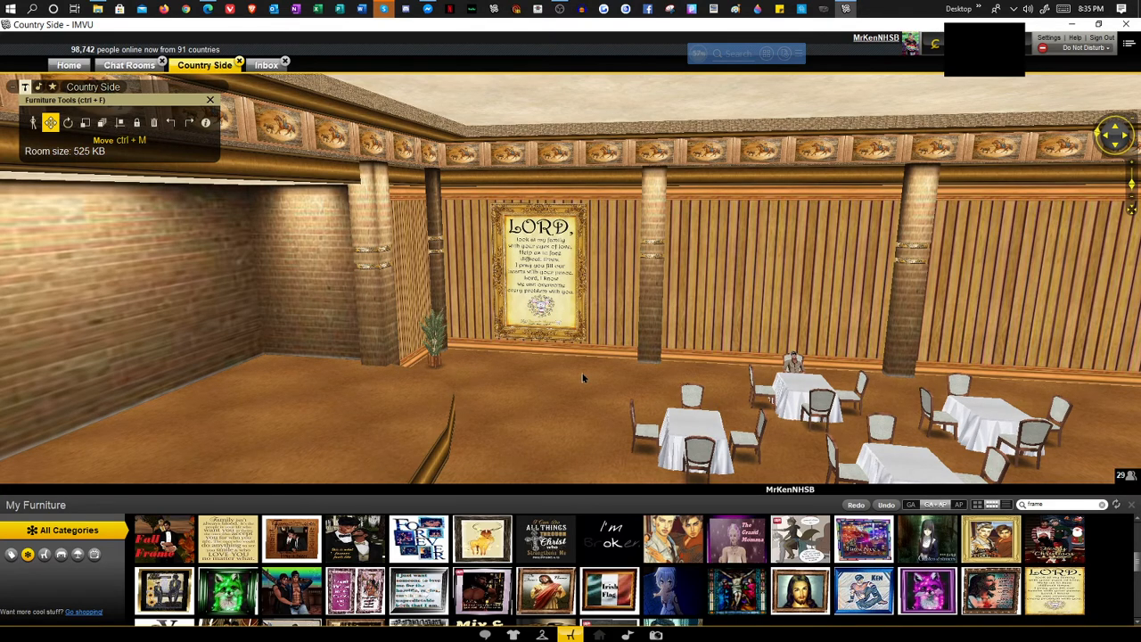
{"action": "left_click", "coordinate": [137, 124]}
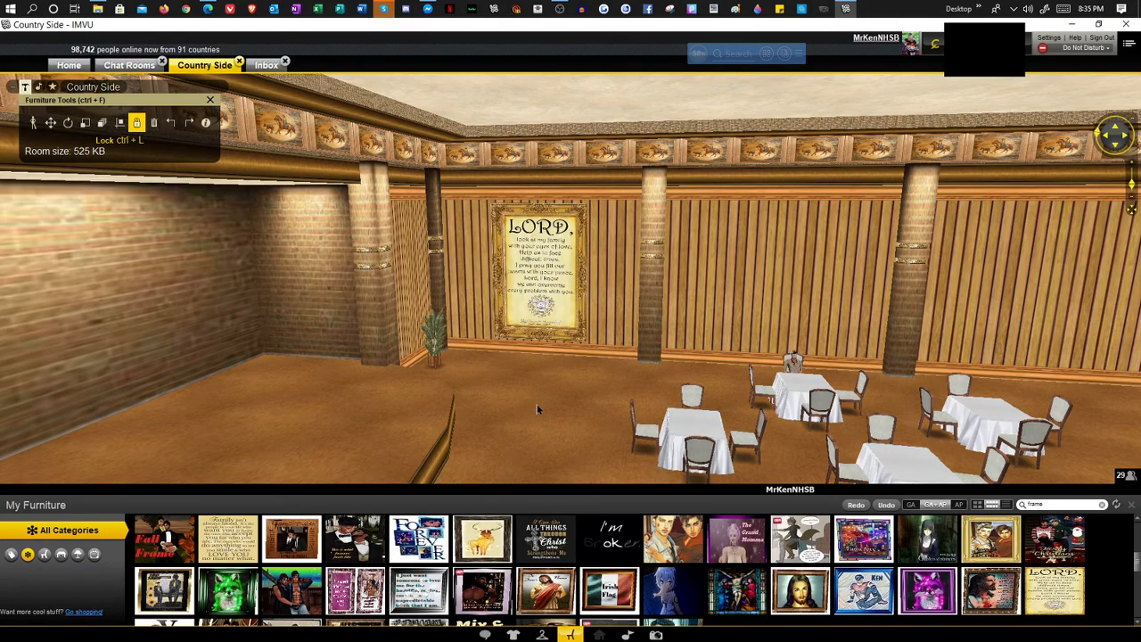
{"action": "left_click", "coordinate": [540, 276]}
{"action": "left_click_drag", "start_coordinate": [549, 421], "coordinate": [537, 354]}
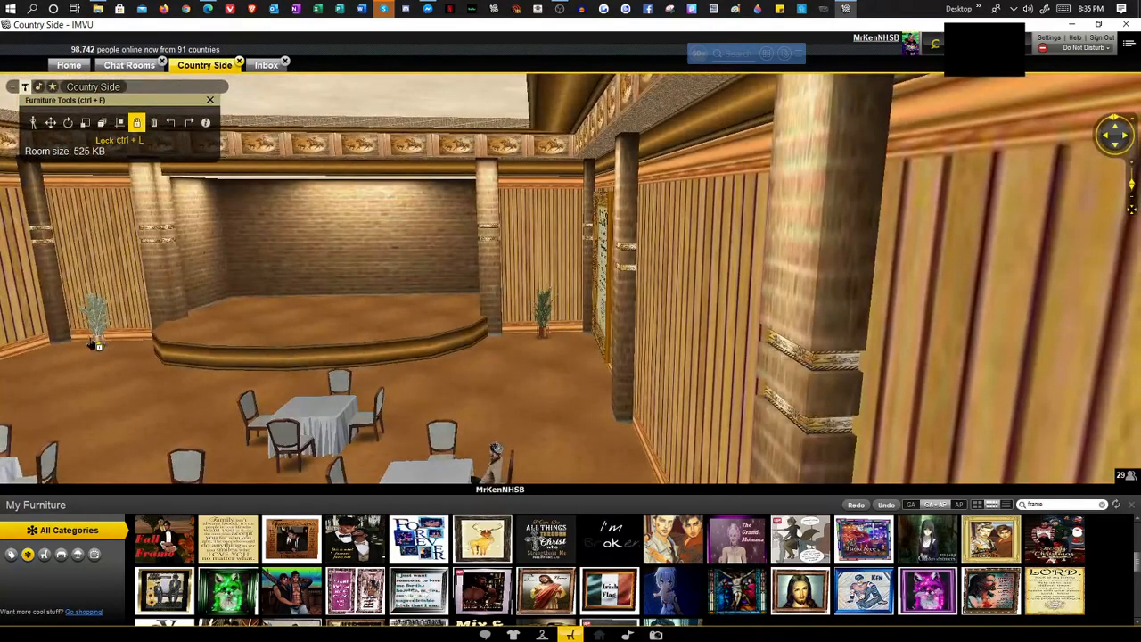
{"action": "left_click_drag", "start_coordinate": [126, 388], "coordinate": [416, 421]}
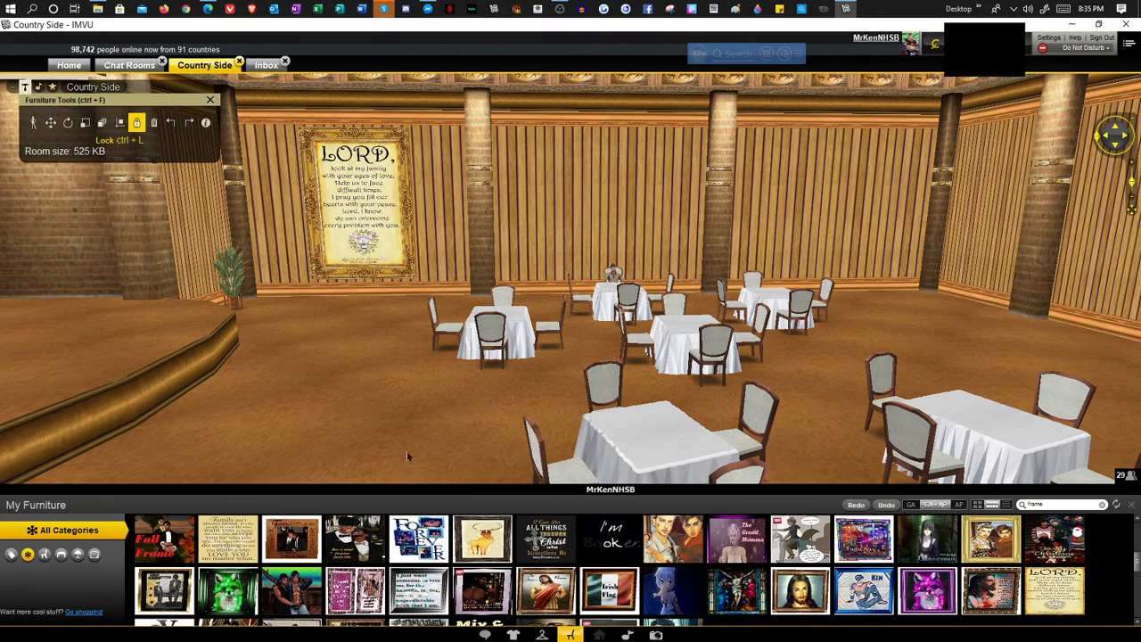
Browse further through the "frame" items and add the sepia framed couple picture to the room
{"action": "scroll", "coordinate": [473, 578], "scroll_direction": "down", "scroll_amount": 1}
{"action": "scroll", "coordinate": [473, 578], "scroll_direction": "up", "scroll_amount": 1}
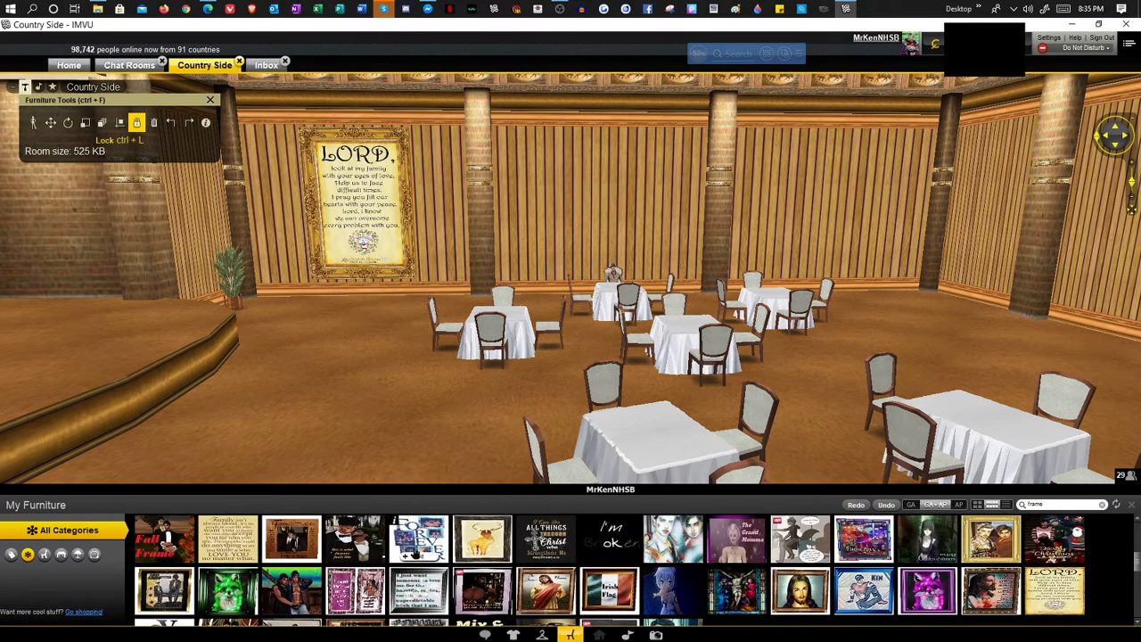
{"action": "scroll", "coordinate": [473, 577], "scroll_direction": "down", "scroll_amount": 1}
{"action": "scroll", "coordinate": [473, 580], "scroll_direction": "up", "scroll_amount": 1}
{"action": "scroll", "coordinate": [472, 581], "scroll_direction": "down", "scroll_amount": 1}
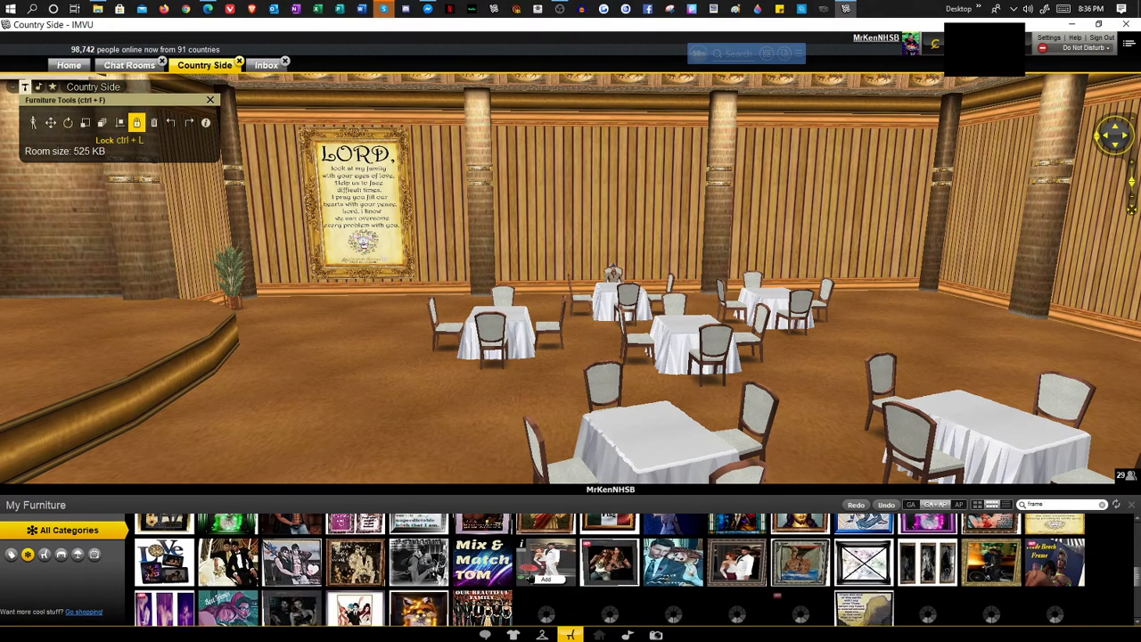
{"action": "scroll", "coordinate": [570, 583], "scroll_direction": "down", "scroll_amount": 3}
{"action": "scroll", "coordinate": [571, 583], "scroll_direction": "up", "scroll_amount": 2}
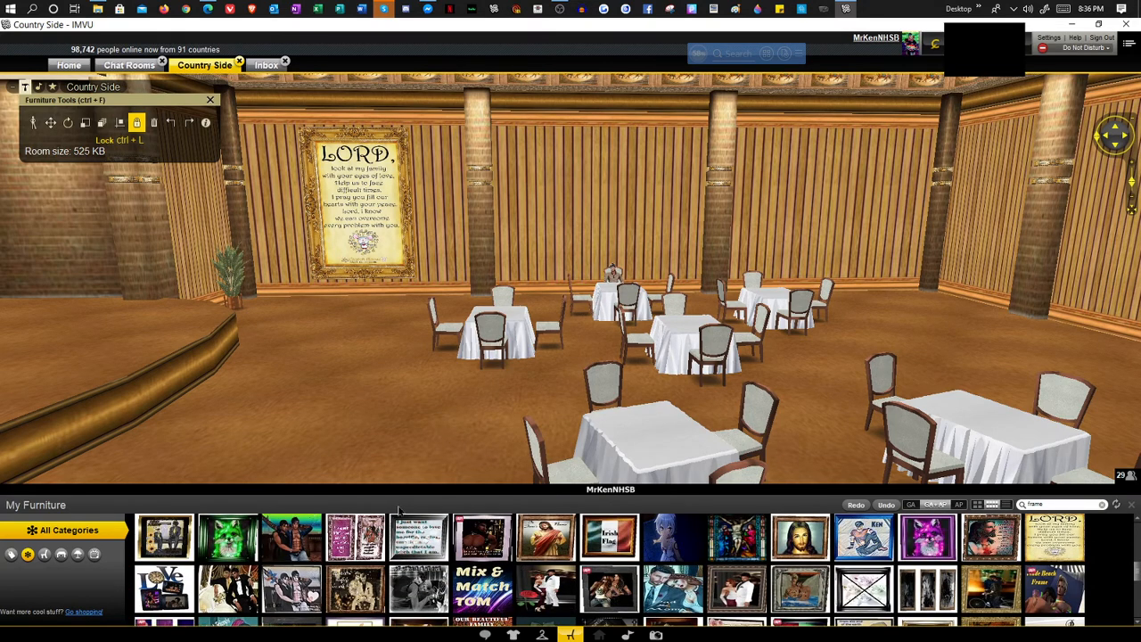
{"action": "left_click", "coordinate": [359, 610]}
{"action": "scroll", "coordinate": [510, 403], "scroll_direction": "up", "scroll_amount": 3}
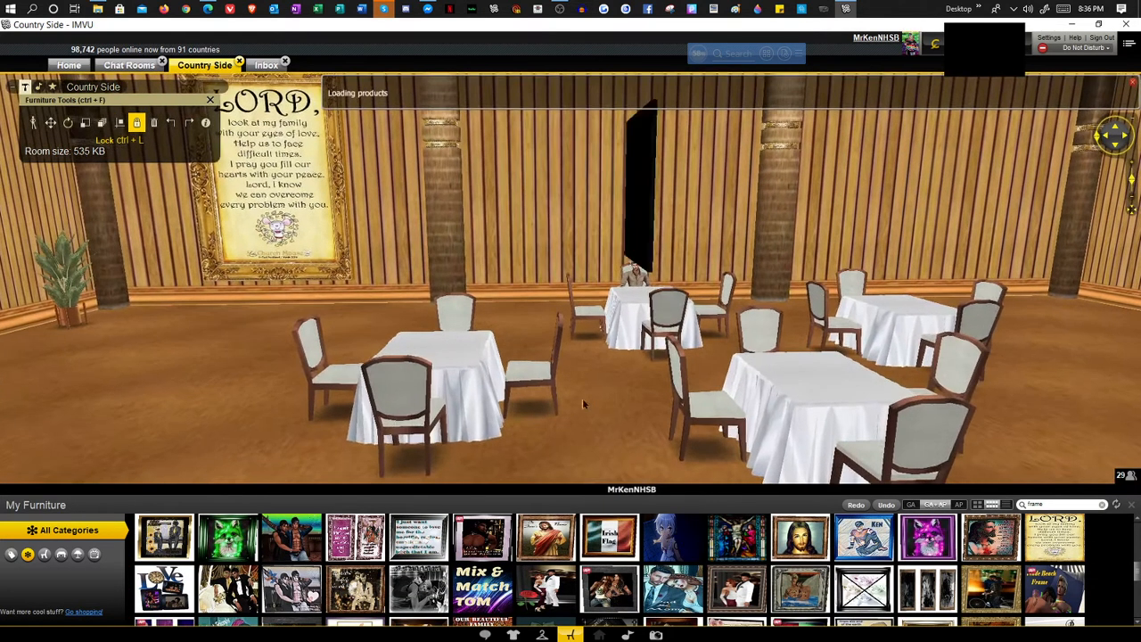
Move the sepia couple picture over to the side wall beside the "LORD" frame and raise it off the floor
{"action": "scroll", "coordinate": [582, 398], "scroll_direction": "down", "scroll_amount": 5}
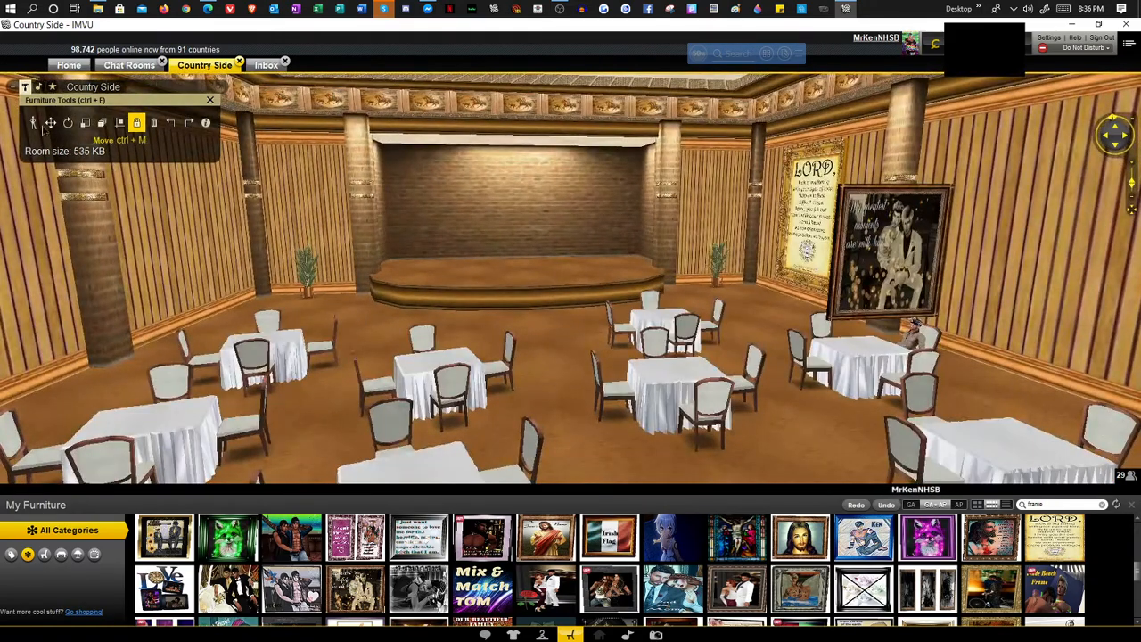
{"action": "left_click", "coordinate": [46, 125]}
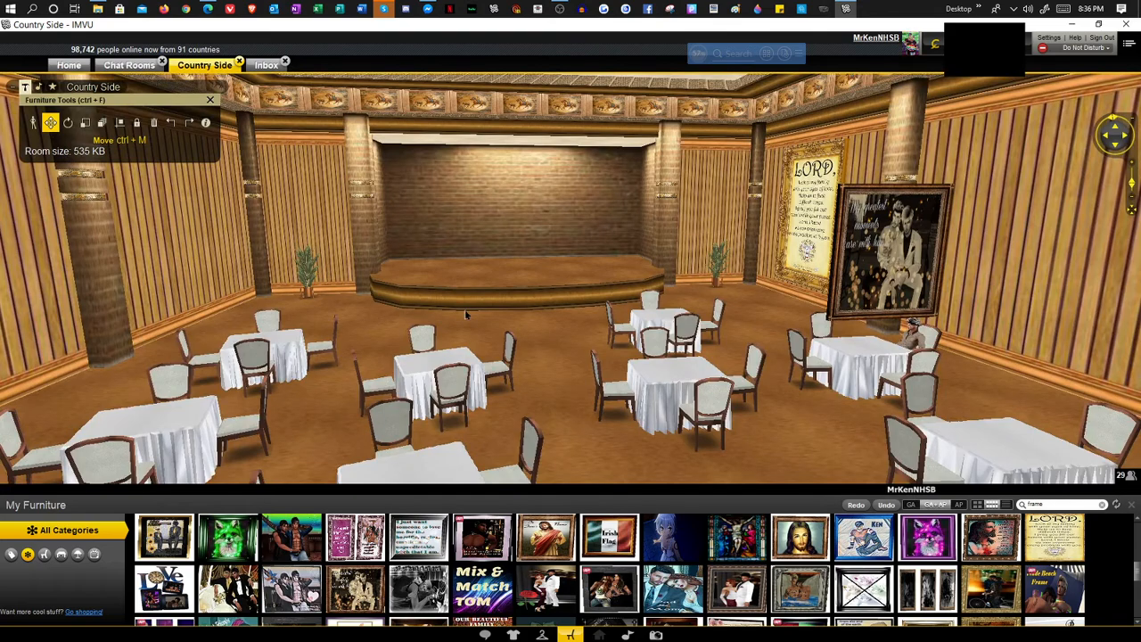
{"action": "left_click_drag", "start_coordinate": [509, 328], "coordinate": [624, 278]}
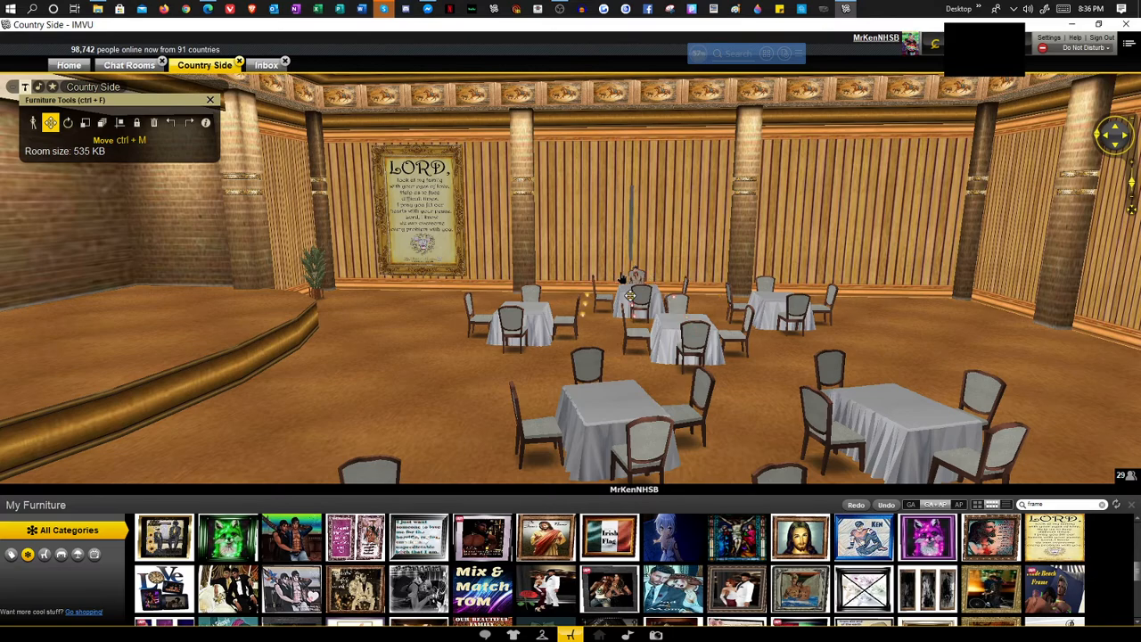
{"action": "scroll", "coordinate": [610, 352], "scroll_direction": "up", "scroll_amount": 5}
{"action": "left_click_drag", "start_coordinate": [612, 355], "coordinate": [624, 466]}
Rotate the couple picture to face the room, pulling it slightly out from the side wall to adjust its angle
{"action": "left_click", "coordinate": [66, 129]}
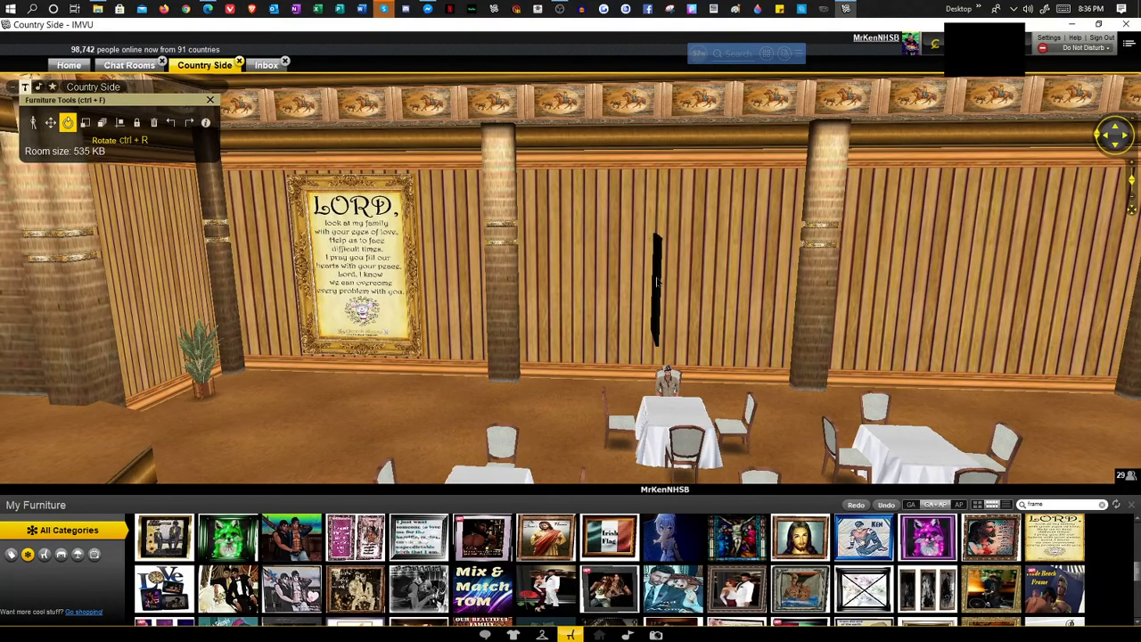
{"action": "left_click_drag", "start_coordinate": [744, 372], "coordinate": [669, 394]}
{"action": "scroll", "coordinate": [669, 393], "scroll_direction": "down", "scroll_amount": 3}
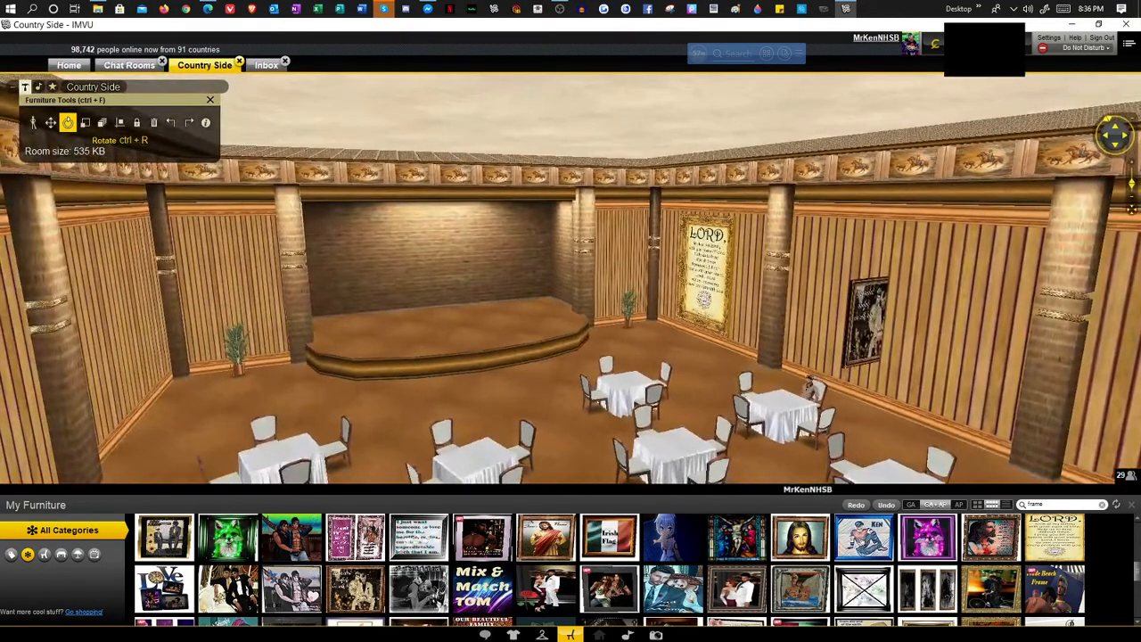
{"action": "left_click", "coordinate": [50, 122]}
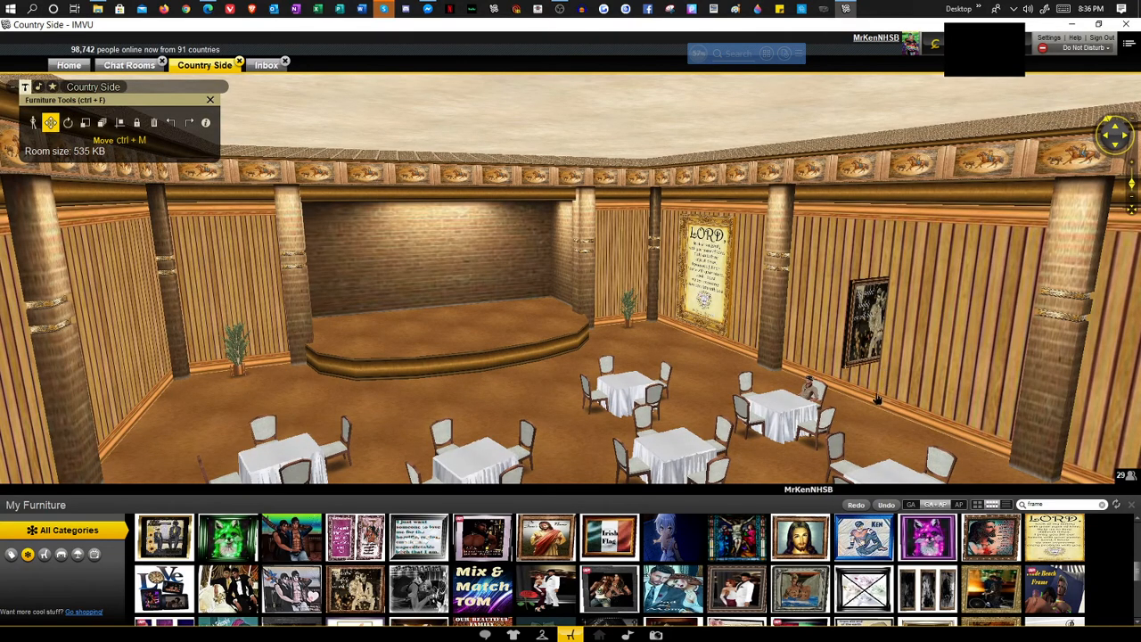
{"action": "left_click_drag", "start_coordinate": [867, 404], "coordinate": [847, 407]}
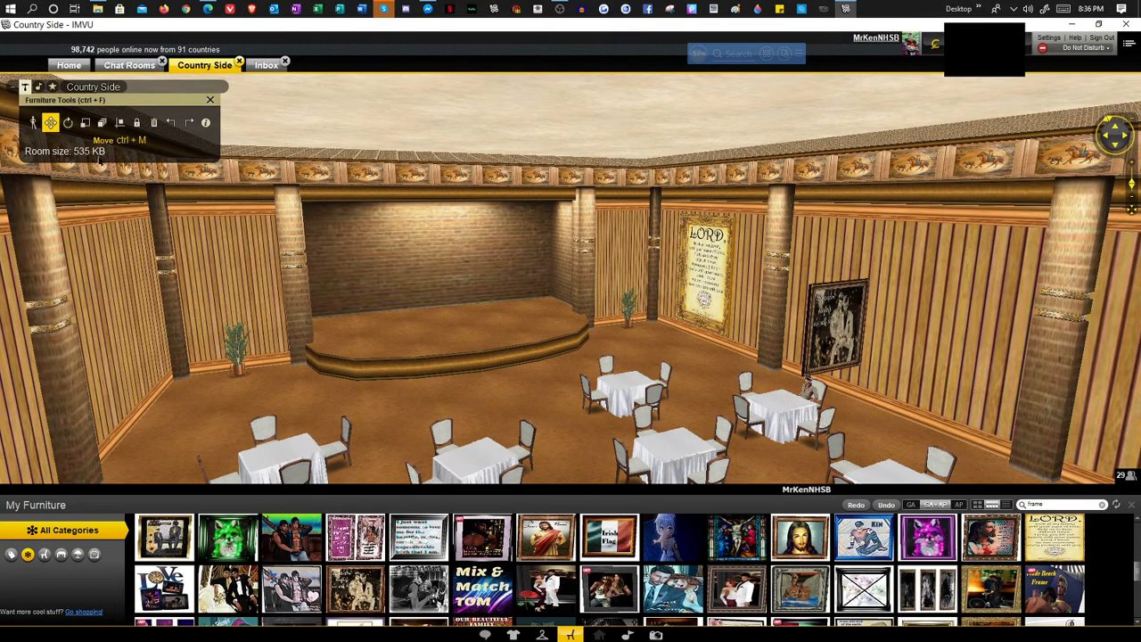
{"action": "left_click", "coordinate": [67, 122]}
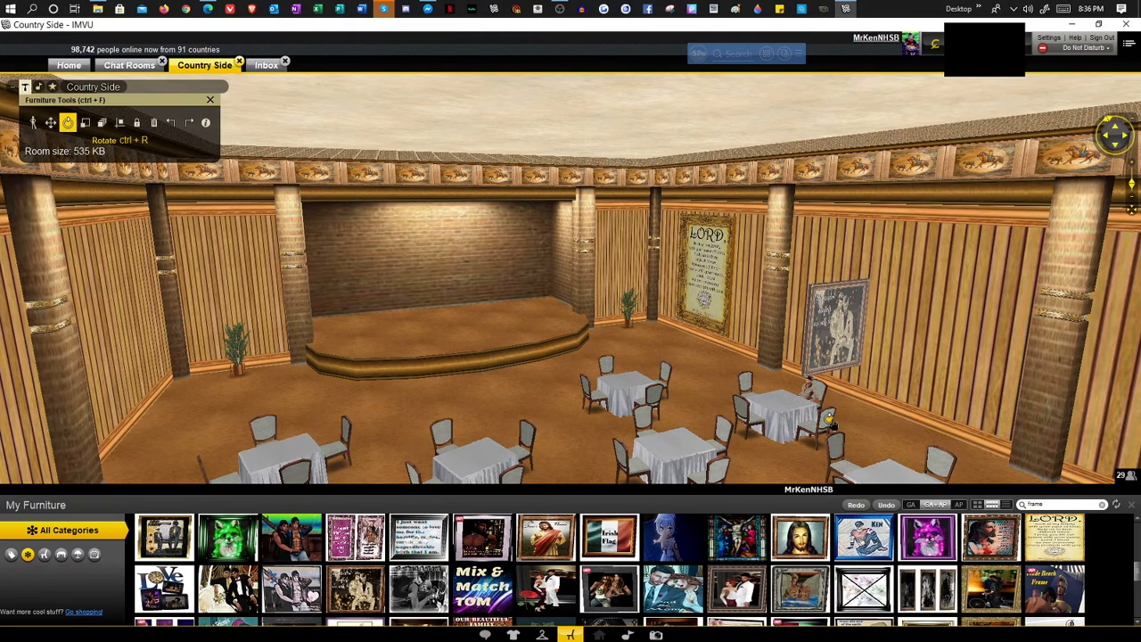
{"action": "left_click_drag", "start_coordinate": [833, 426], "coordinate": [843, 365]}
Push the couple picture back against the side wall between the two columns
{"action": "left_click_drag", "start_coordinate": [675, 349], "coordinate": [809, 333]}
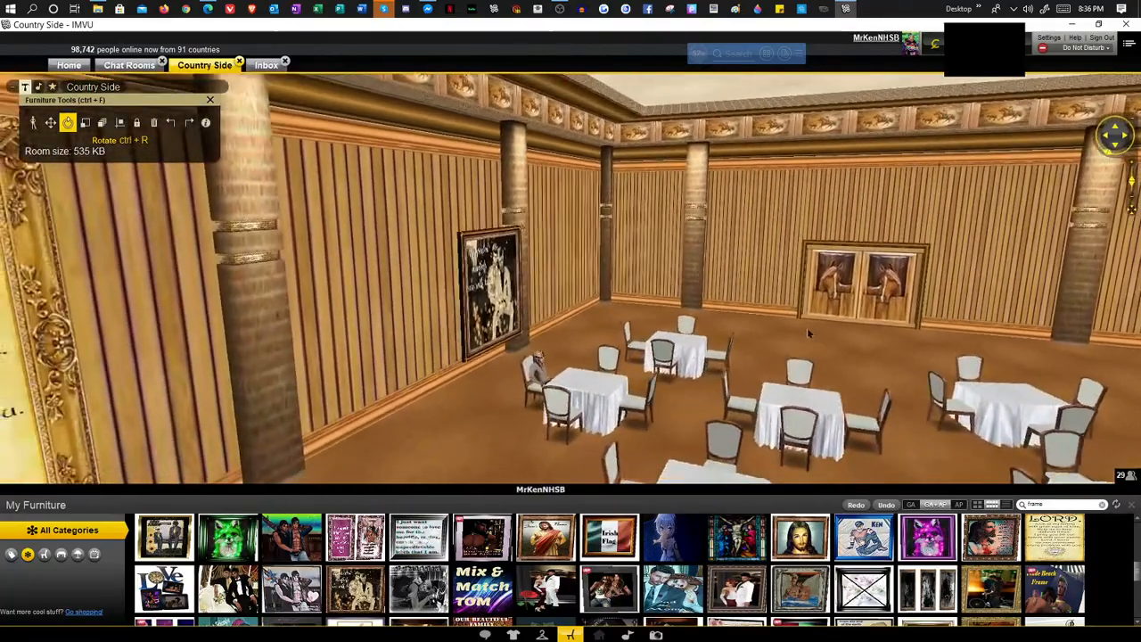
{"action": "left_click_drag", "start_coordinate": [458, 410], "coordinate": [116, 216]}
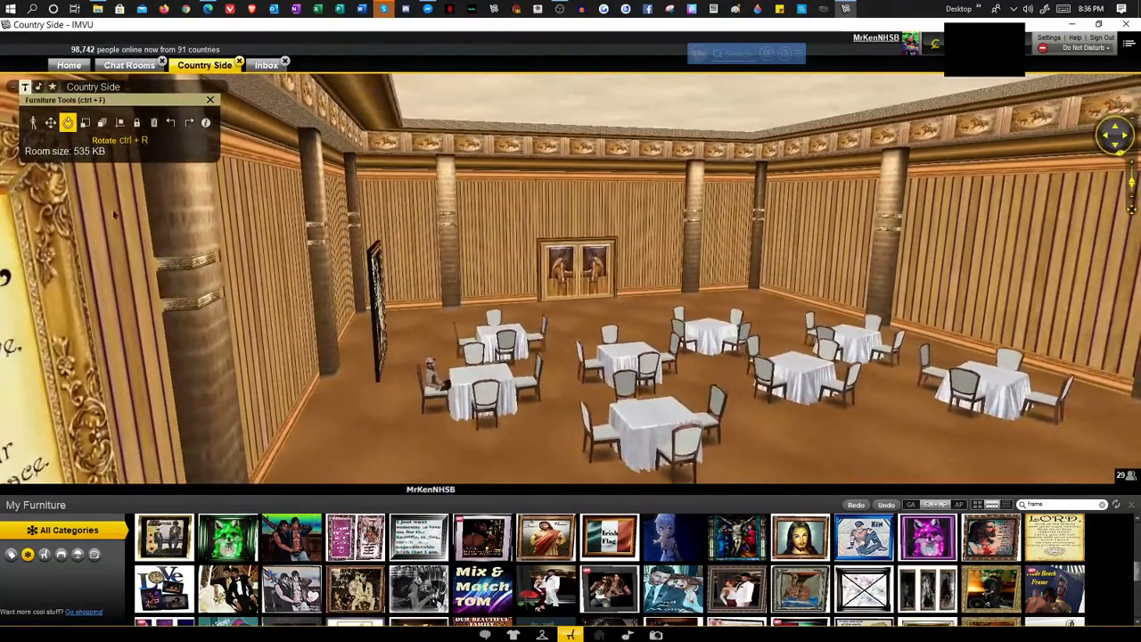
{"action": "left_click", "coordinate": [50, 122]}
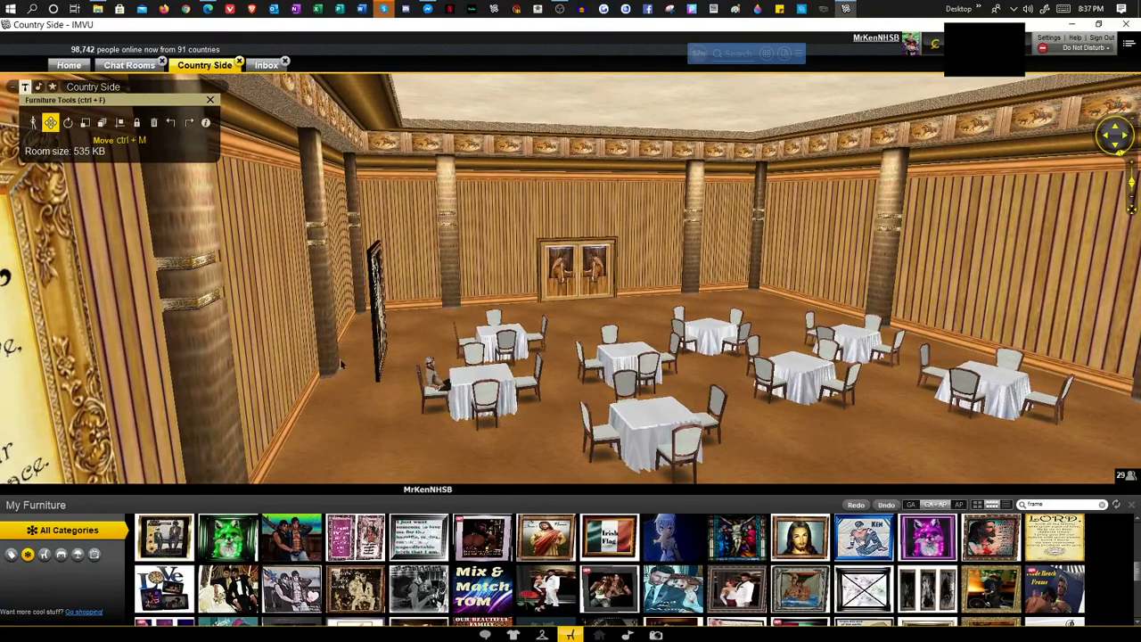
{"action": "left_click", "coordinate": [377, 366]}
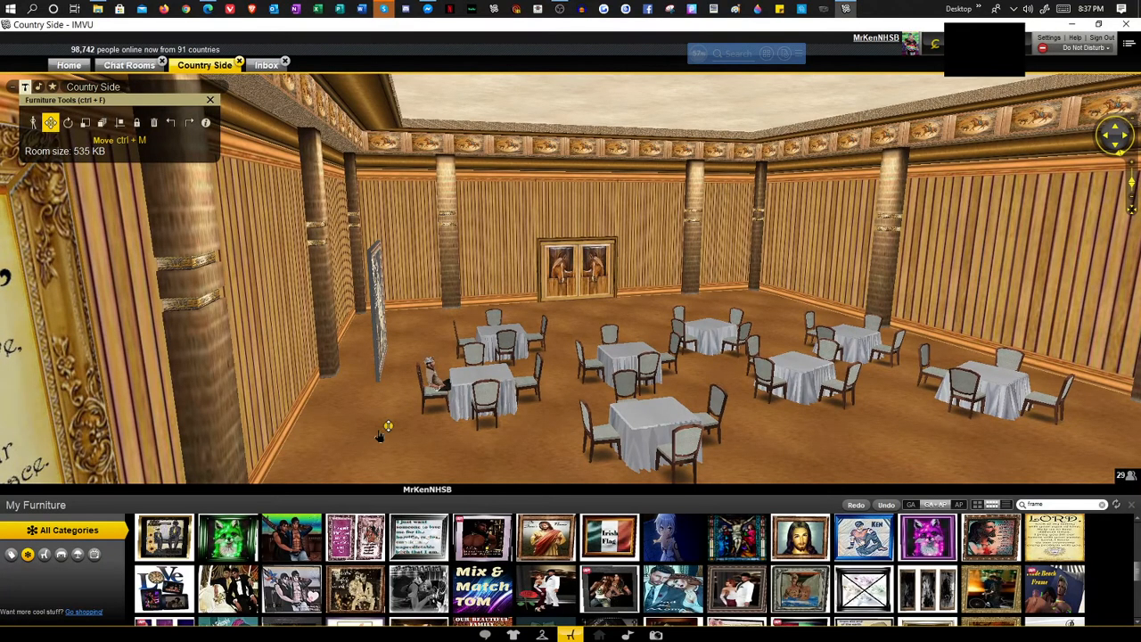
{"action": "left_click_drag", "start_coordinate": [379, 435], "coordinate": [119, 402]}
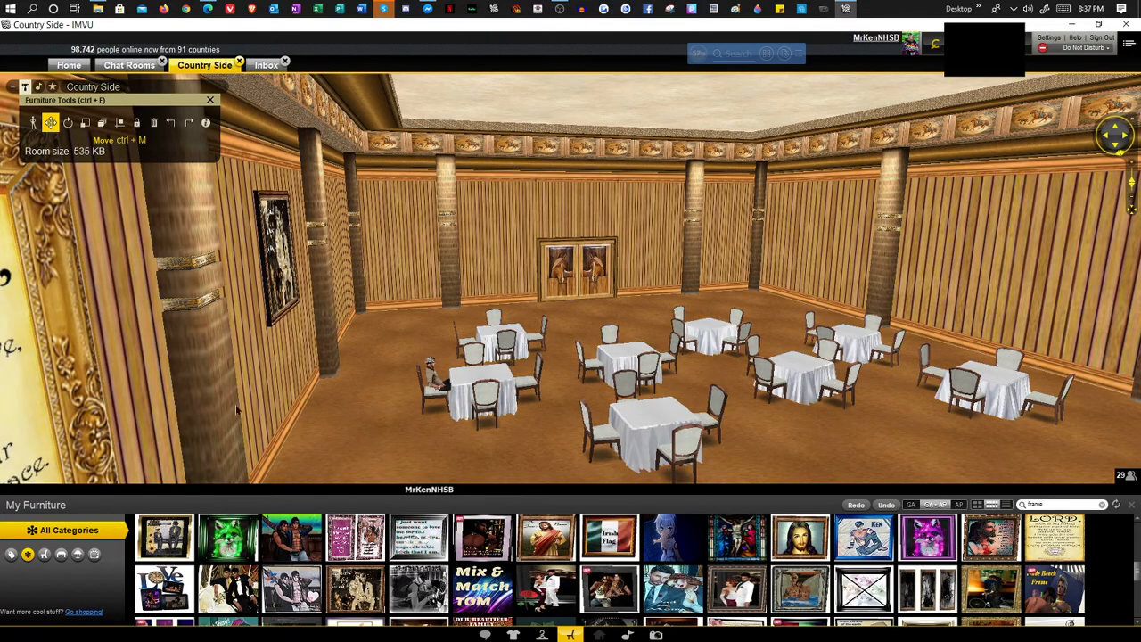
Shift the couple picture sideways to centre it between the two columns and lower it on the wall
{"action": "left_click_drag", "start_coordinate": [367, 438], "coordinate": [219, 437]}
{"action": "left_click_drag", "start_coordinate": [467, 438], "coordinate": [301, 431]}
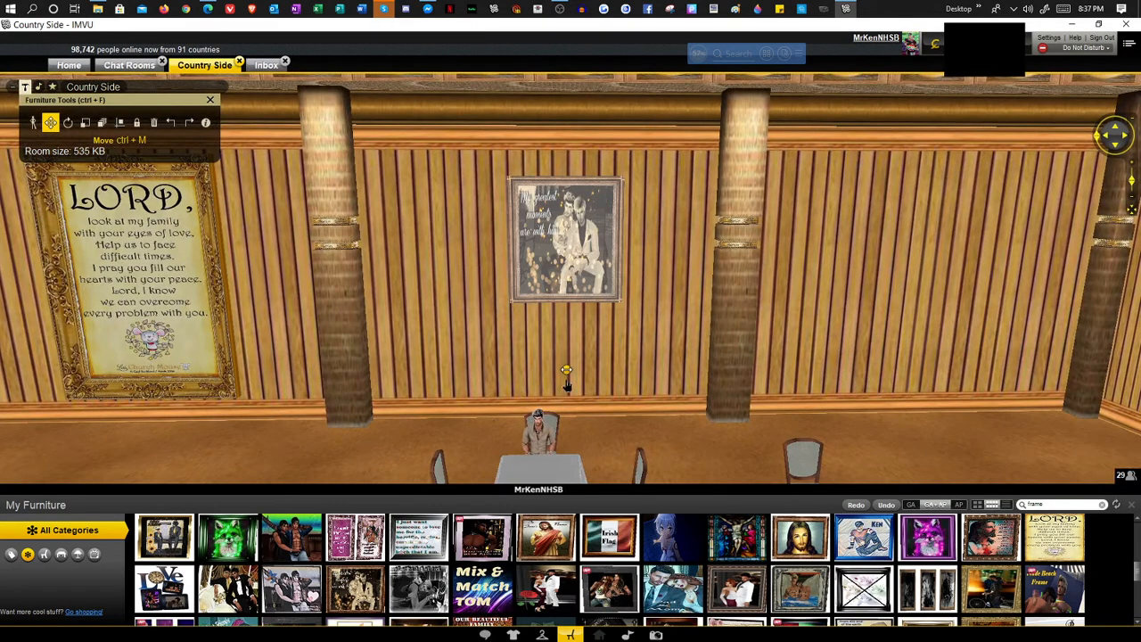
{"action": "left_click_drag", "start_coordinate": [567, 386], "coordinate": [500, 394]}
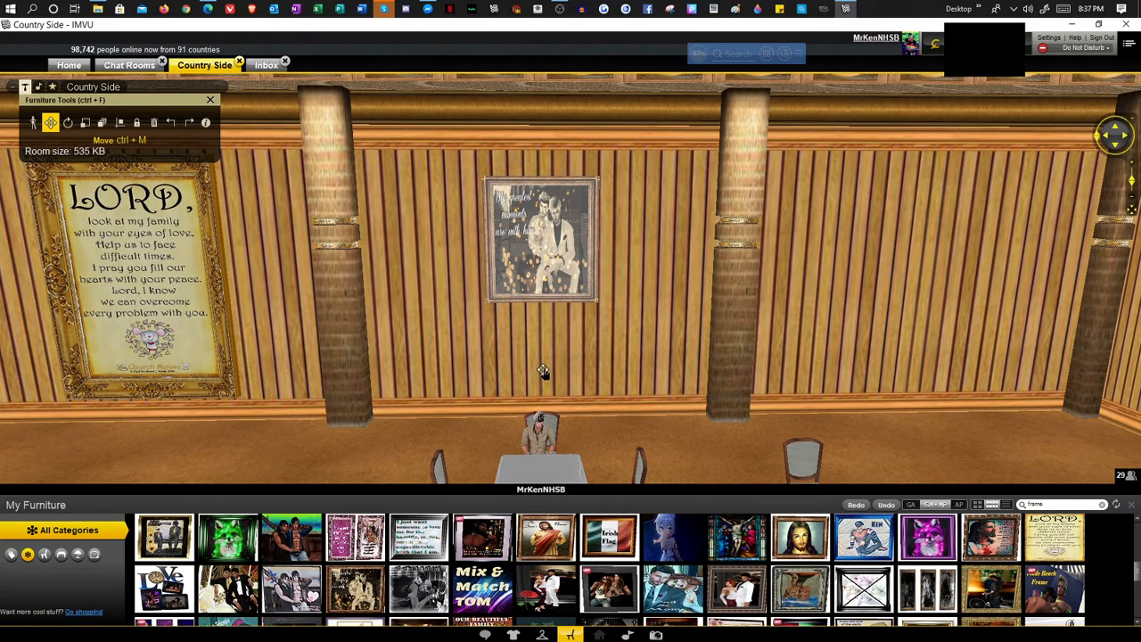
{"action": "left_click_drag", "start_coordinate": [543, 371], "coordinate": [544, 462]}
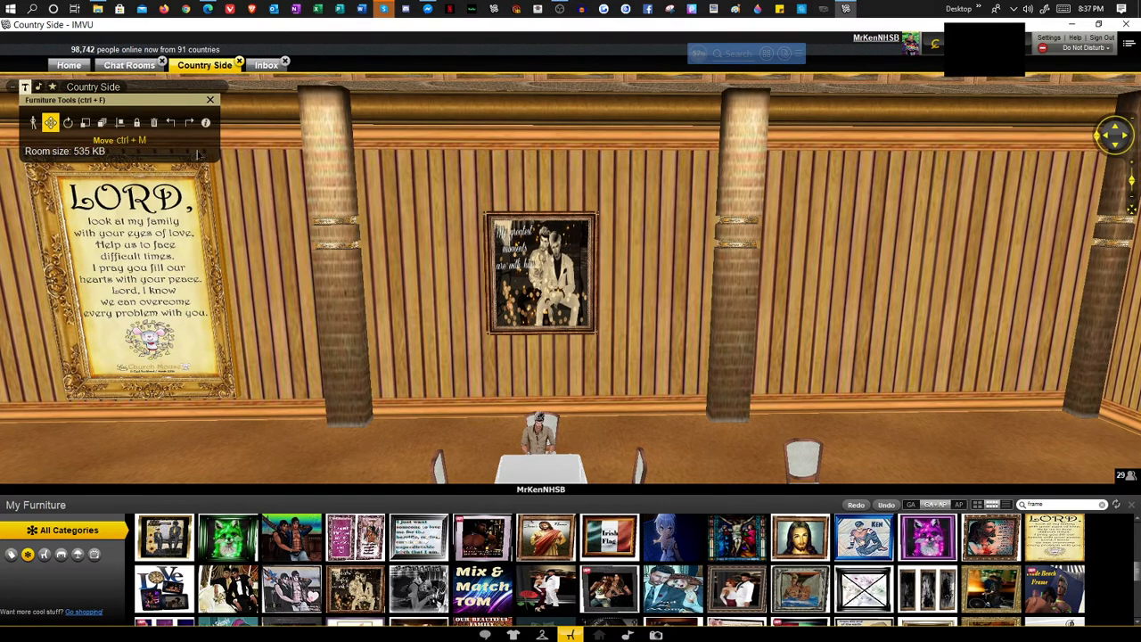
Scale the couple picture up slightly and lower it to a balanced height on the side wall
{"action": "left_click", "coordinate": [68, 122]}
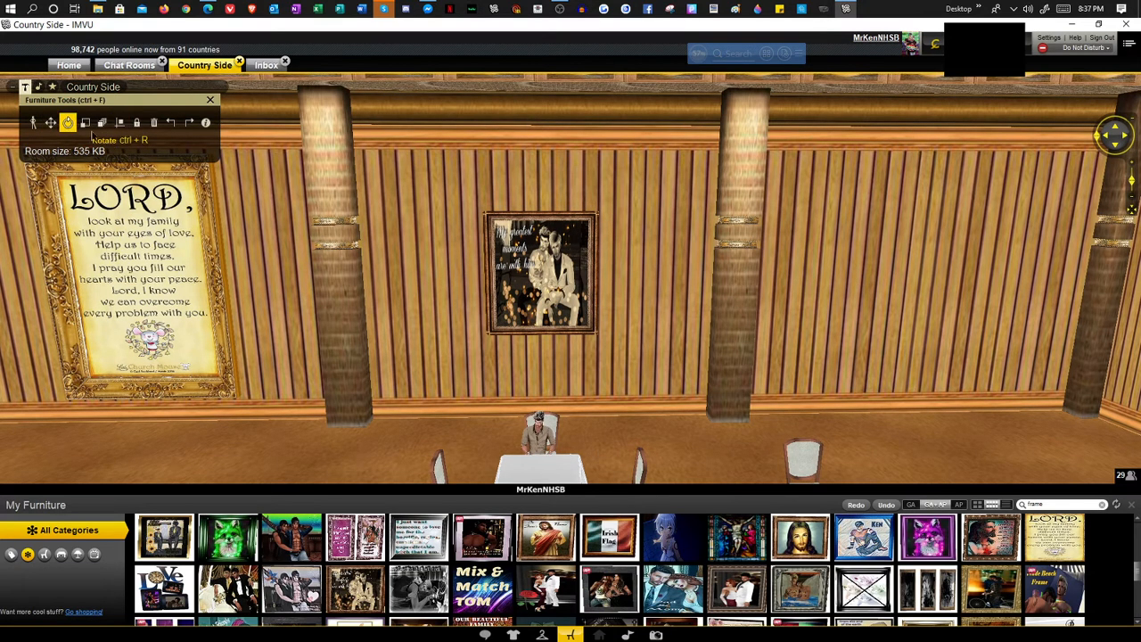
{"action": "left_click", "coordinate": [84, 122]}
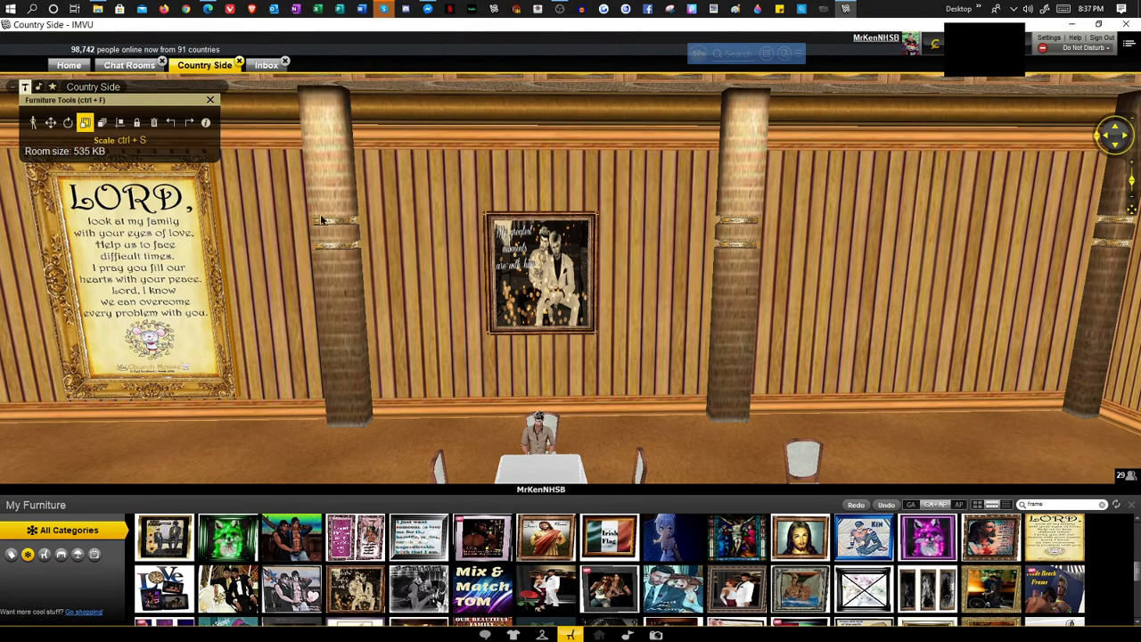
{"action": "left_click_drag", "start_coordinate": [542, 397], "coordinate": [542, 402]}
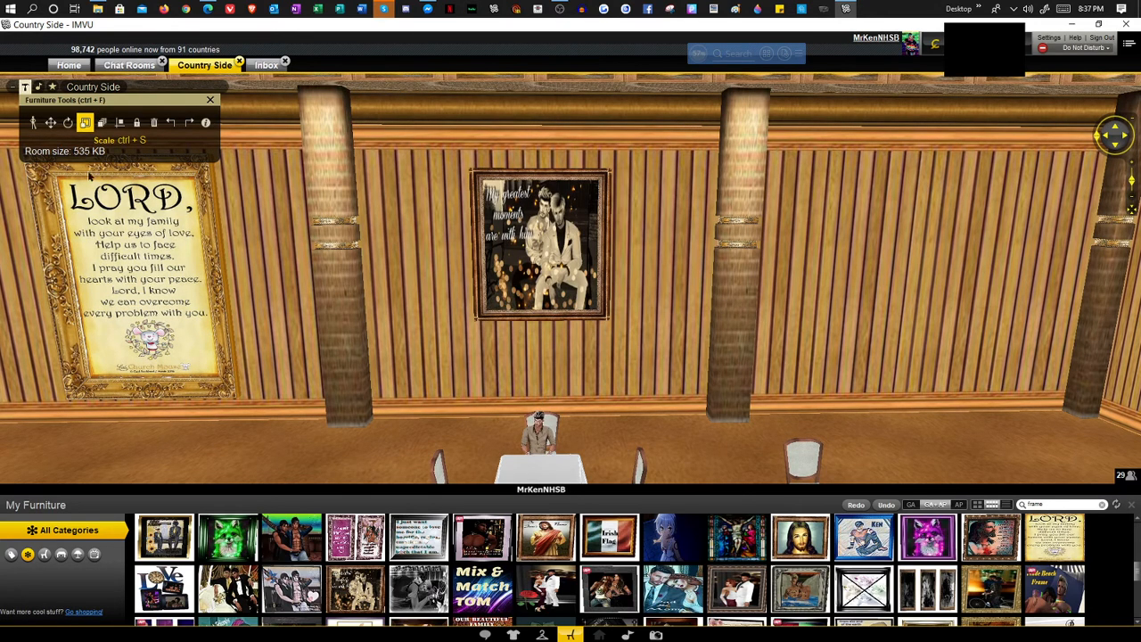
{"action": "left_click", "coordinate": [51, 122]}
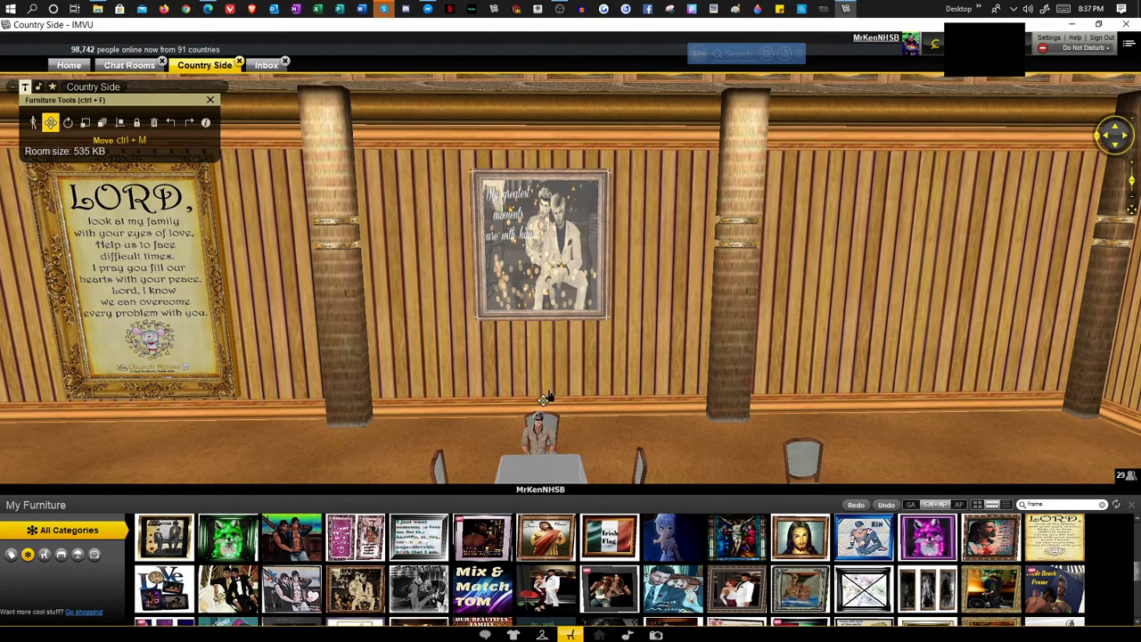
{"action": "left_click_drag", "start_coordinate": [546, 397], "coordinate": [566, 436]}
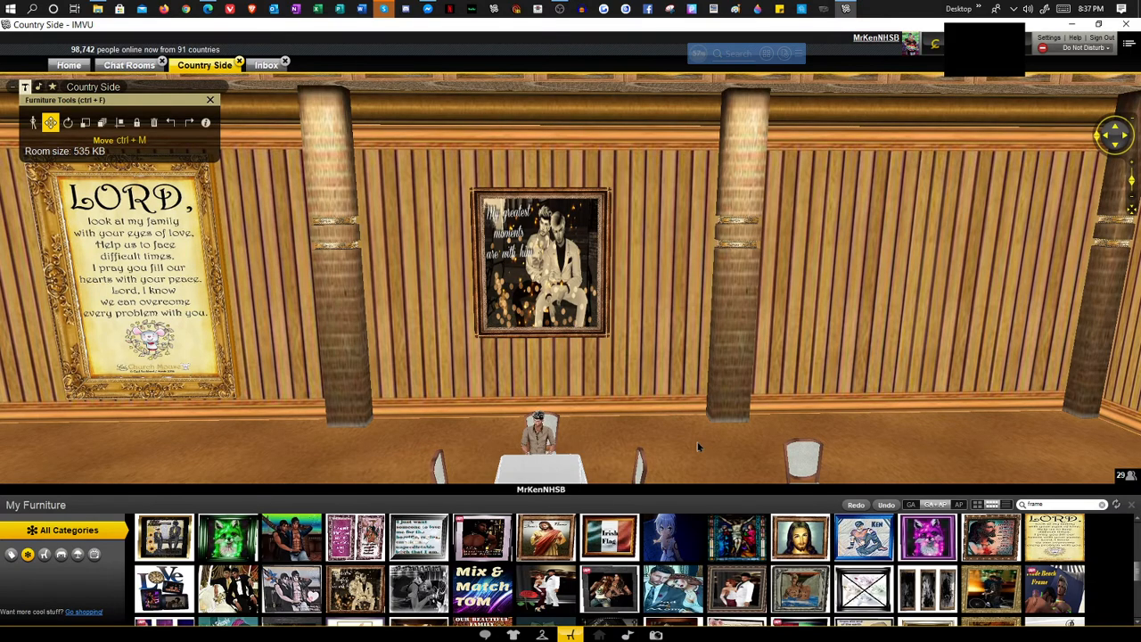
{"action": "left_click_drag", "start_coordinate": [705, 443], "coordinate": [790, 445]}
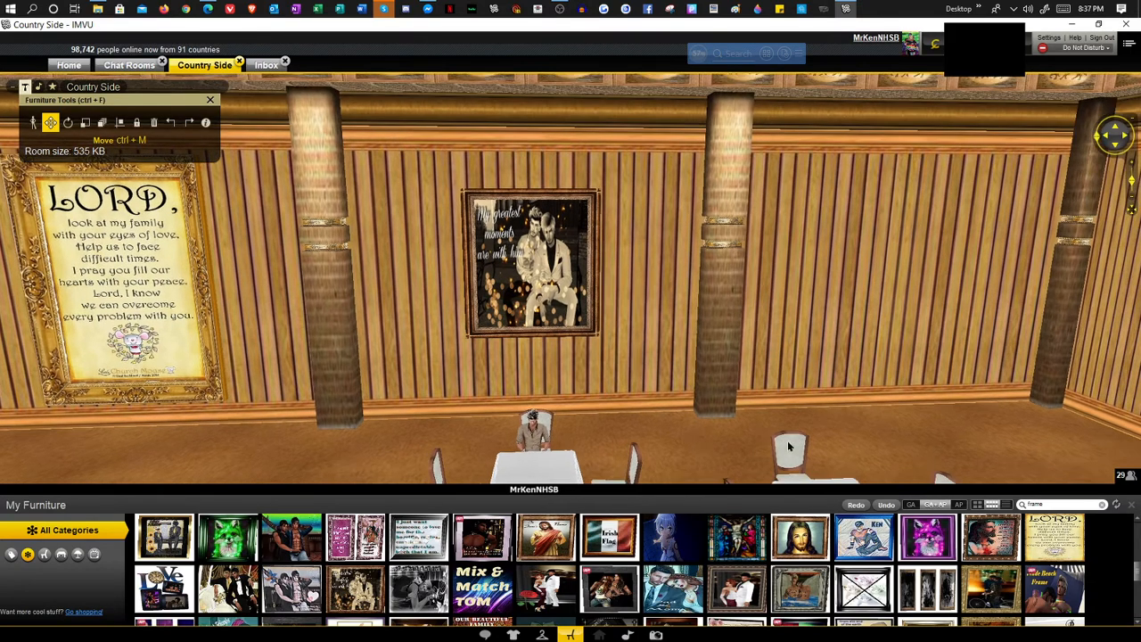
{"action": "left_click_drag", "start_coordinate": [677, 433], "coordinate": [637, 433]}
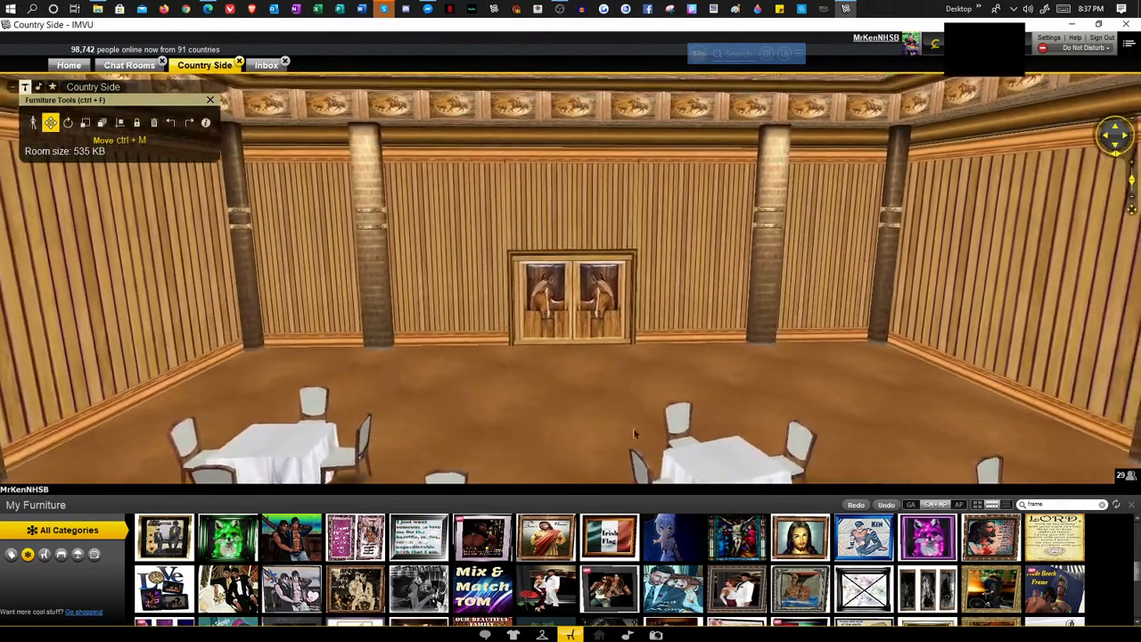
{"action": "left_click_drag", "start_coordinate": [833, 428], "coordinate": [980, 437]}
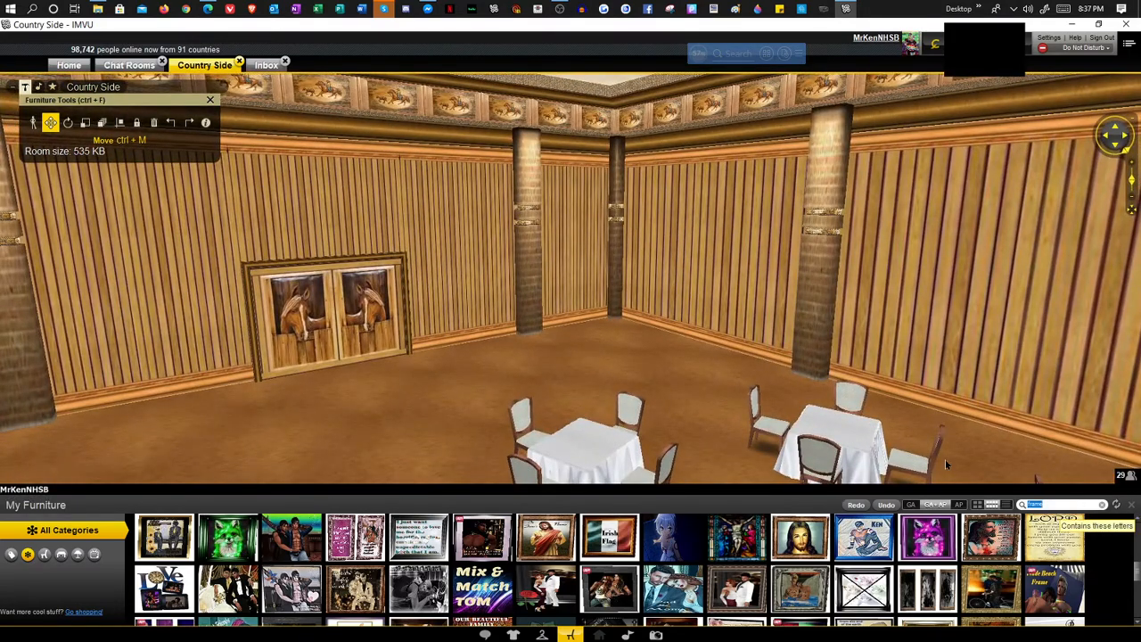
{"action": "type", "text": "bath"}
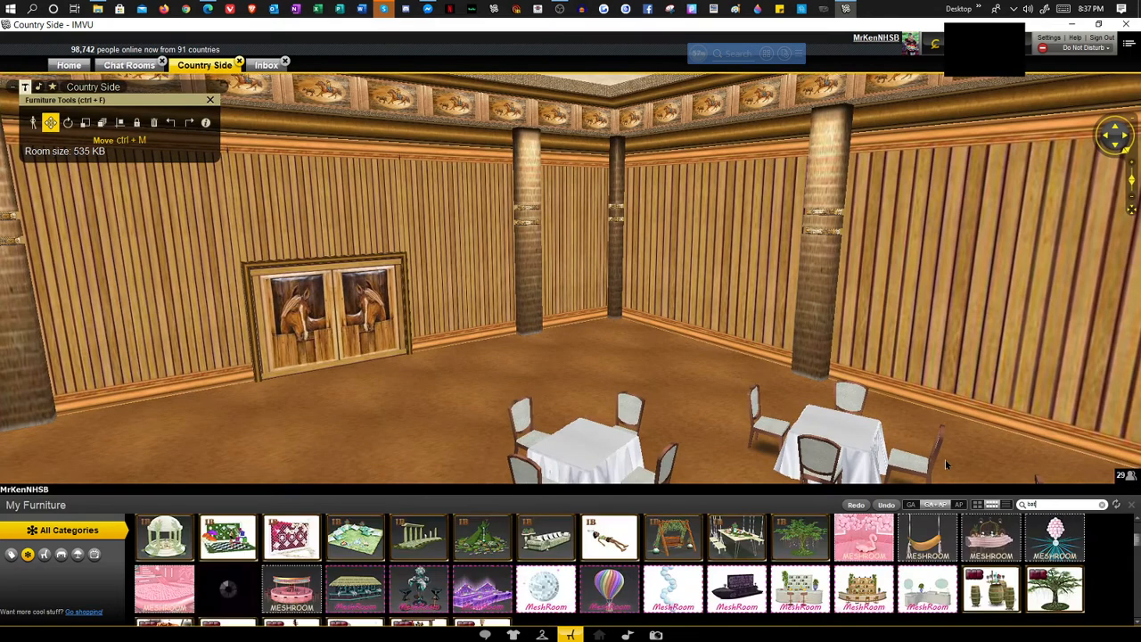
{"action": "key", "text": "BackSpace"}
{"action": "key", "text": "BackSpace"}
{"action": "key", "text": "BackSpace"}
{"action": "key", "text": "BackSpace"}
{"action": "type", "text": "s"}
{"action": "key", "text": "BackSpace"}
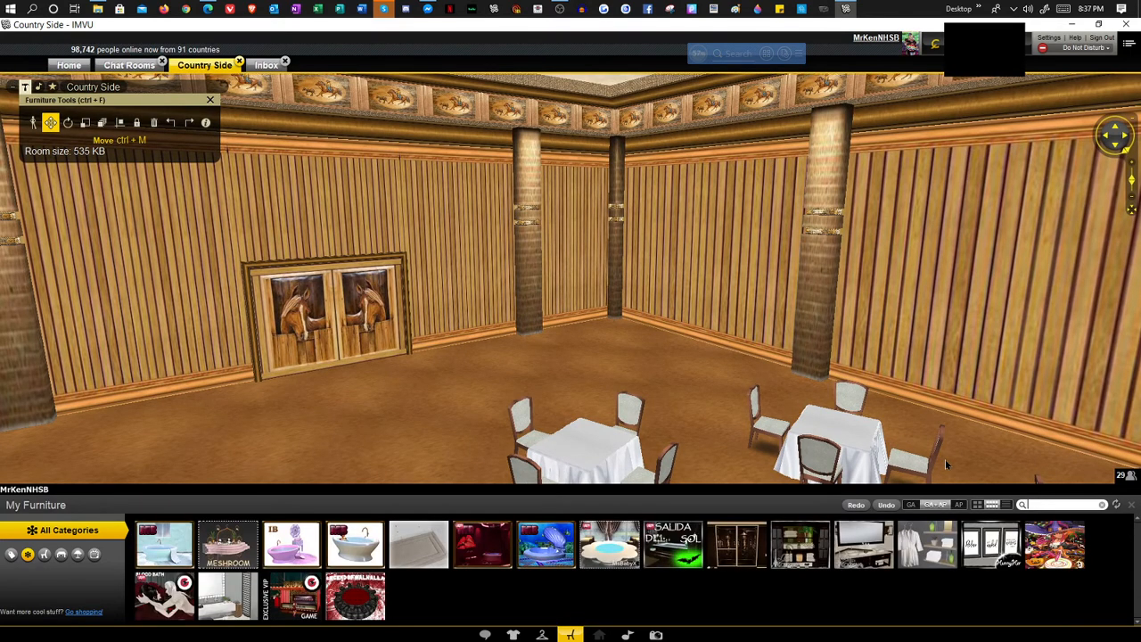
Search the furniture inventory for "ban" and move the avatar beside the horse-panelled entrance doors
{"action": "type", "text": "bar"}
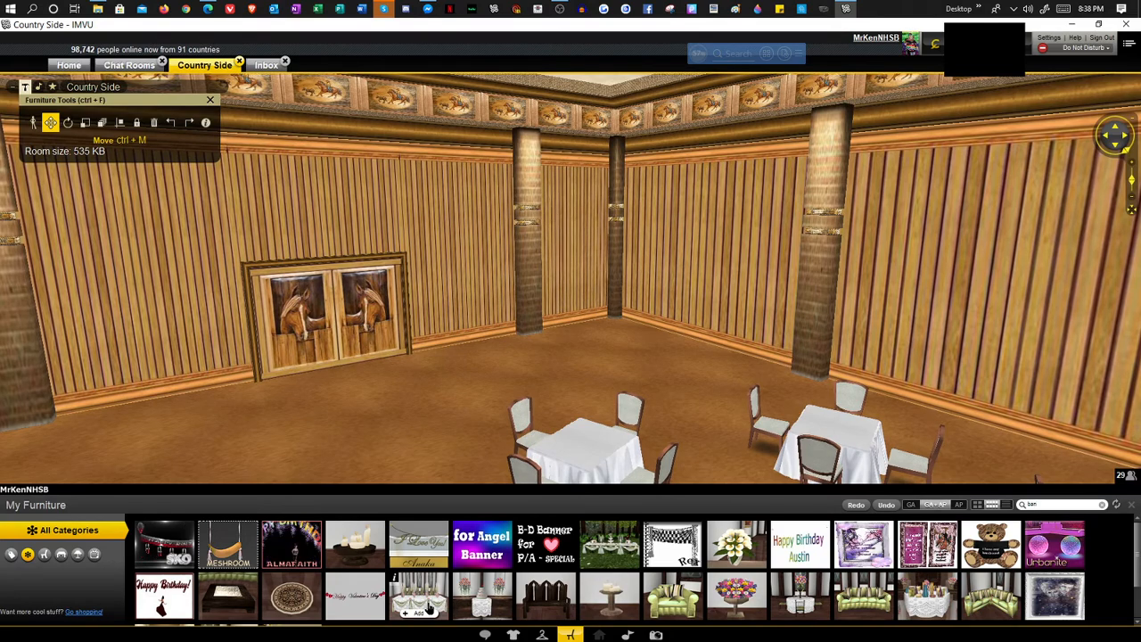
{"action": "left_click_drag", "start_coordinate": [479, 445], "coordinate": [391, 468]}
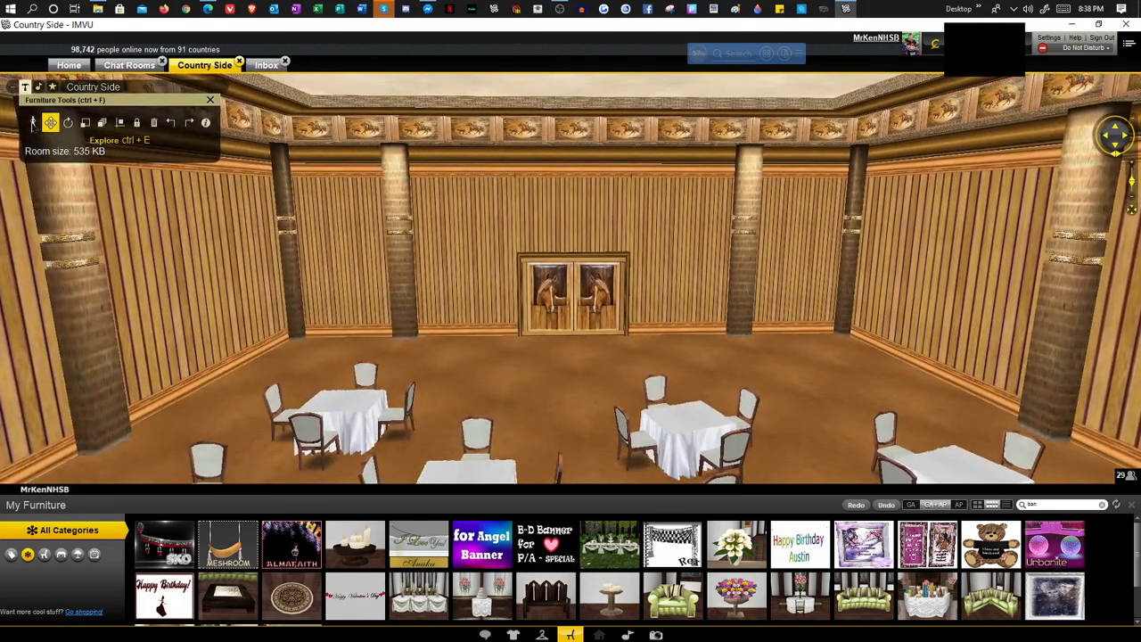
{"action": "left_click", "coordinate": [624, 342]}
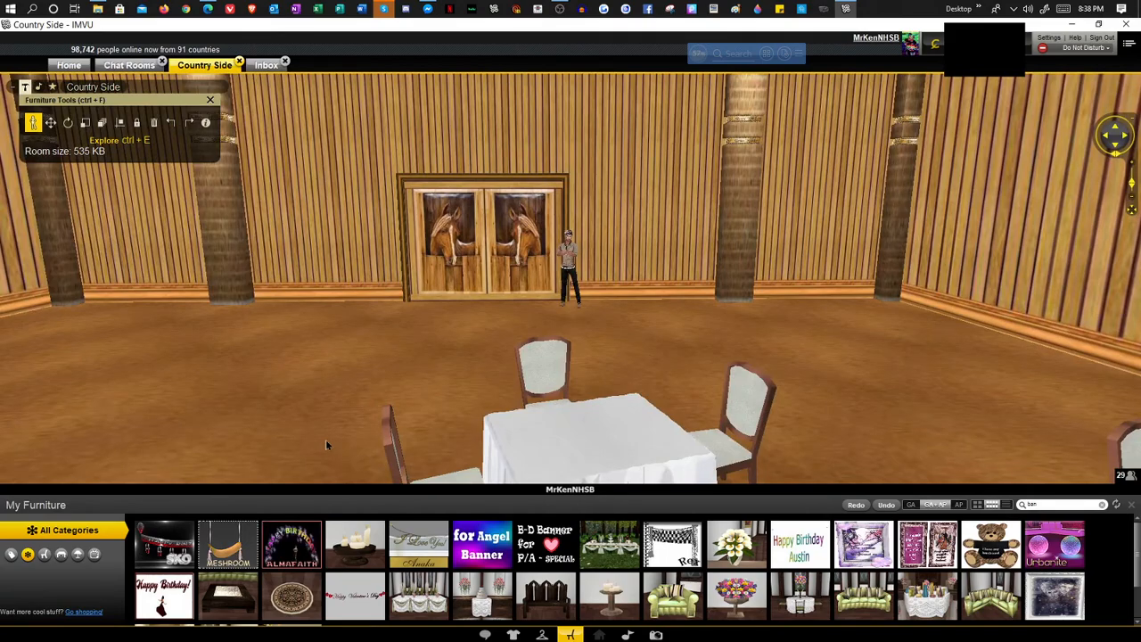
Add the long banquet table with green chairs to the room in front of the entrance doors
{"action": "scroll", "coordinate": [262, 425], "scroll_direction": "down", "scroll_amount": 8}
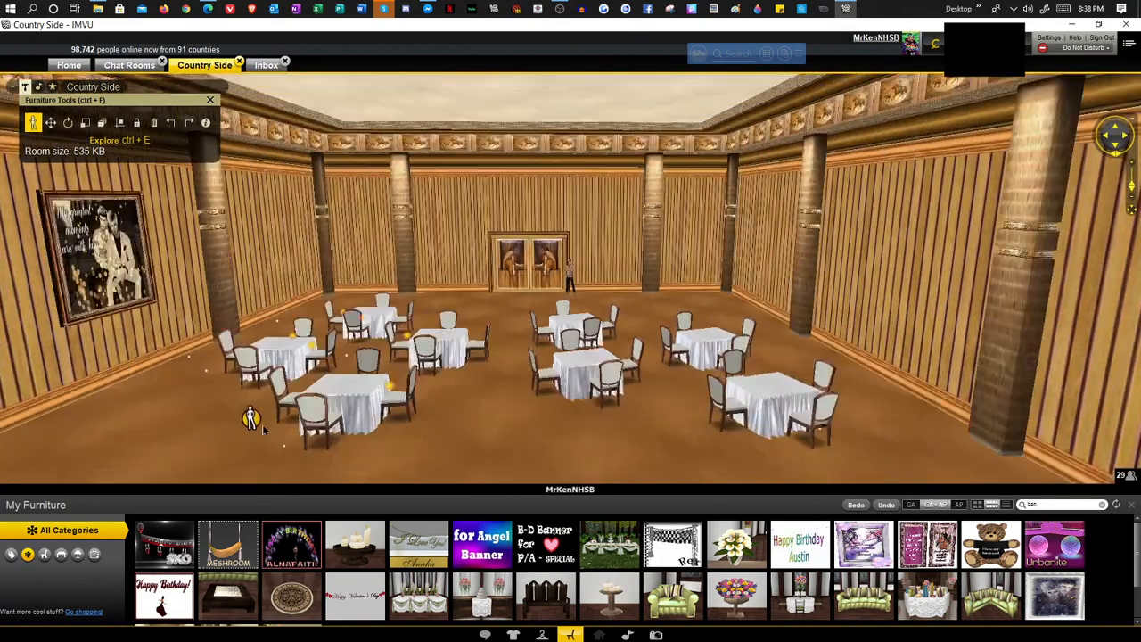
{"action": "scroll", "coordinate": [294, 439], "scroll_direction": "up", "scroll_amount": 6}
{"action": "scroll", "coordinate": [289, 453], "scroll_direction": "down", "scroll_amount": 5}
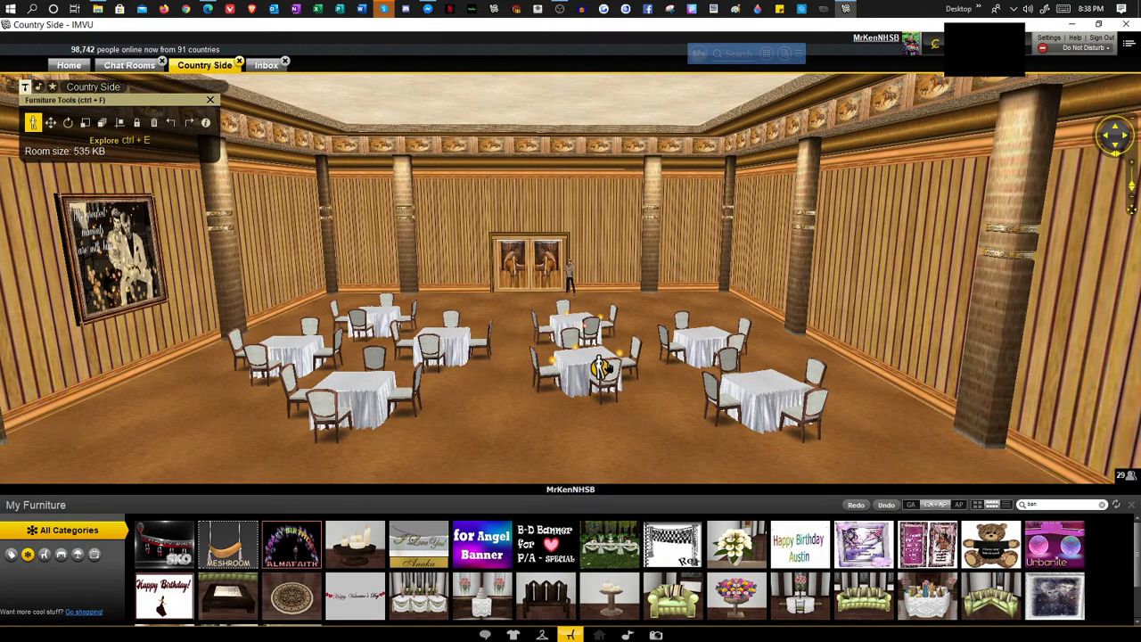
{"action": "scroll", "coordinate": [602, 365], "scroll_direction": "up", "scroll_amount": 5}
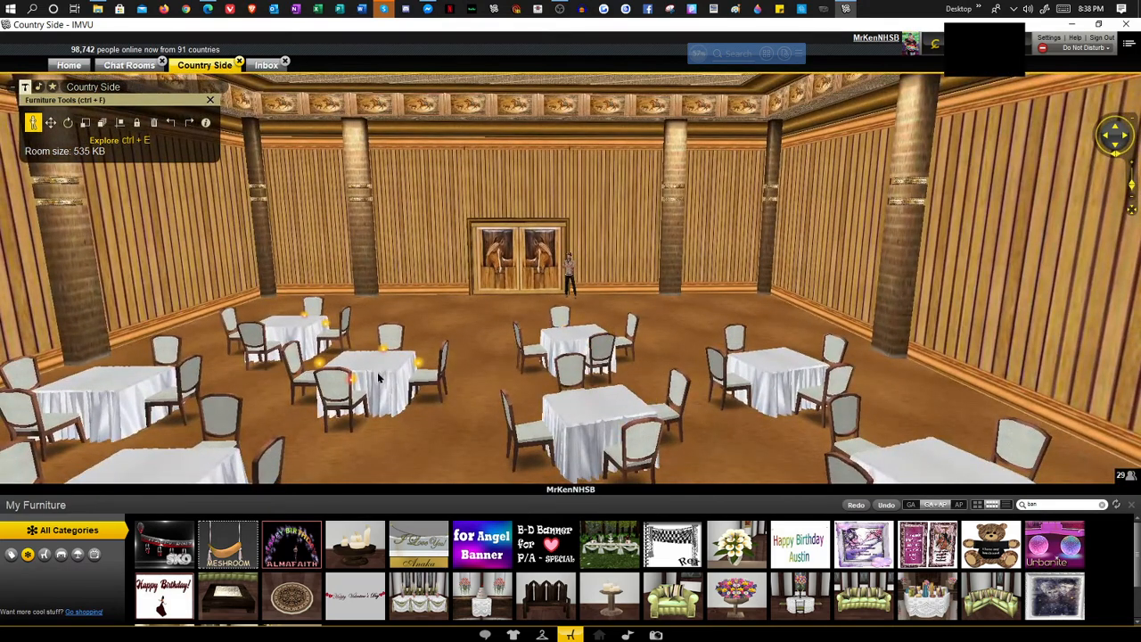
{"action": "scroll", "coordinate": [629, 367], "scroll_direction": "down", "scroll_amount": 5}
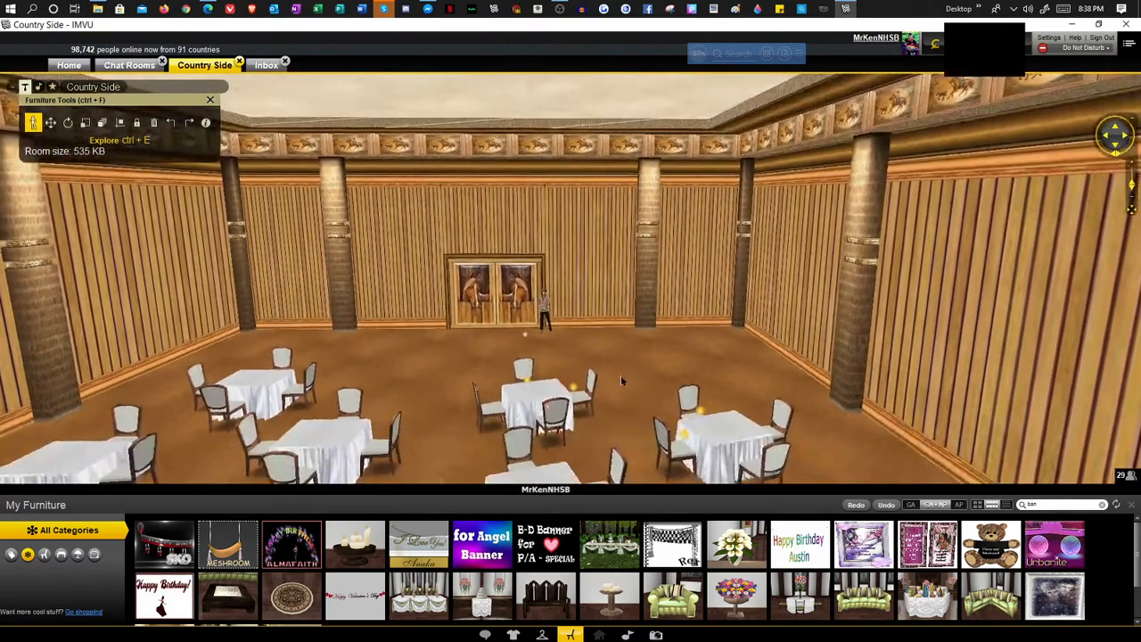
{"action": "scroll", "coordinate": [620, 374], "scroll_direction": "up", "scroll_amount": 8}
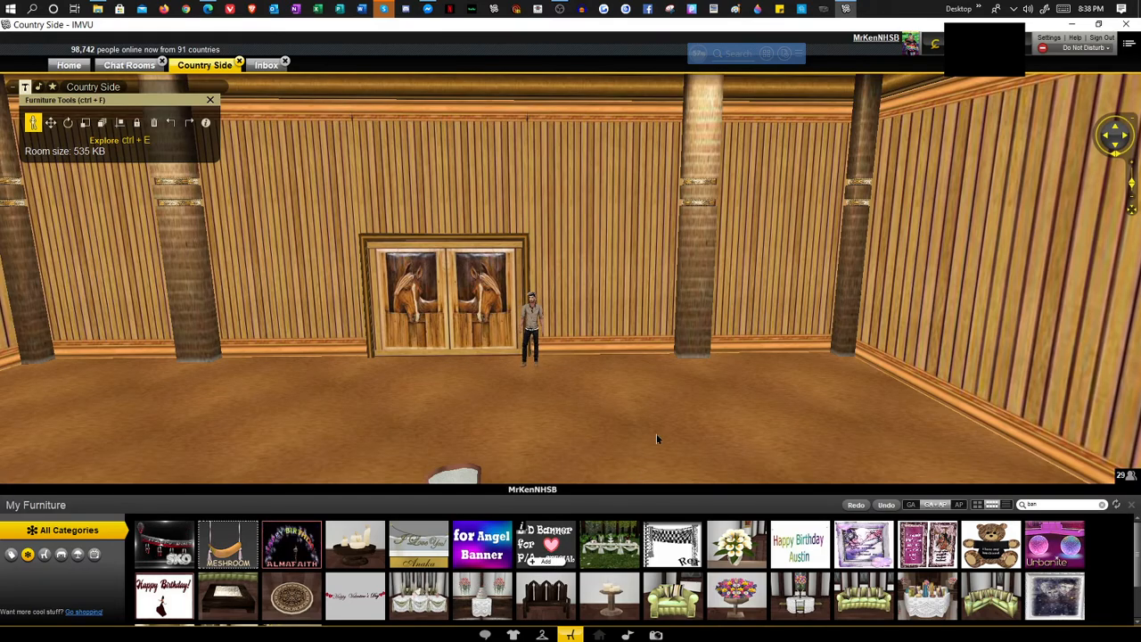
{"action": "scroll", "coordinate": [621, 409], "scroll_direction": "down", "scroll_amount": 3}
{"action": "left_click_drag", "start_coordinate": [619, 409], "coordinate": [734, 470]}
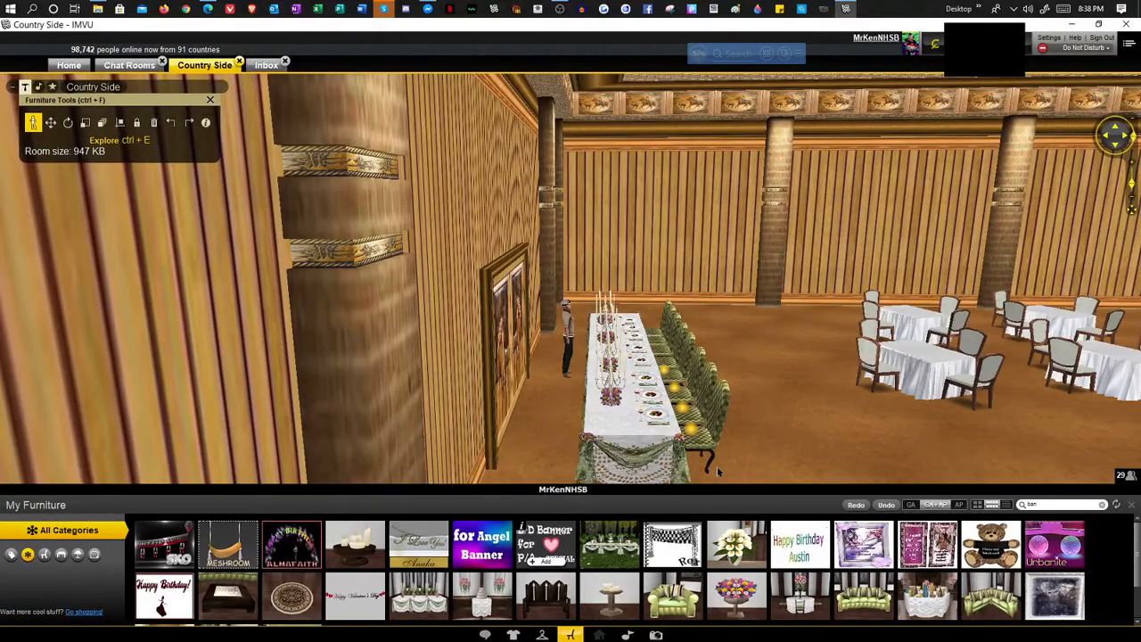
Rotate the banquet table so its chairs are on the side facing the horse-panelled doors, and pull it away from the wall
{"action": "left_click_drag", "start_coordinate": [717, 466], "coordinate": [651, 420]}
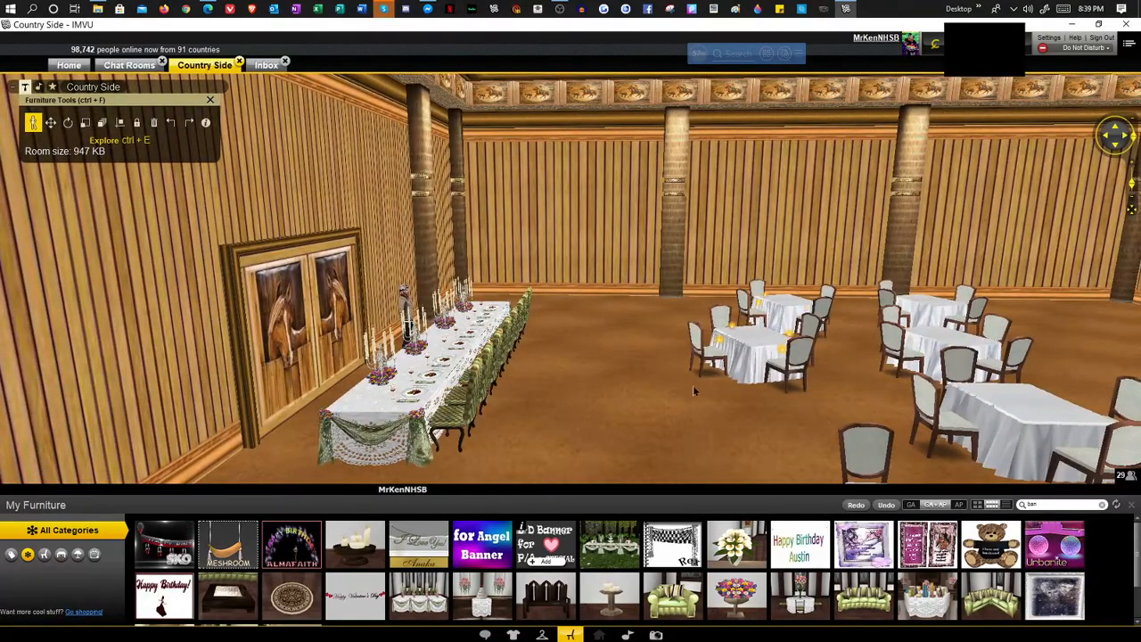
{"action": "left_click", "coordinate": [51, 123]}
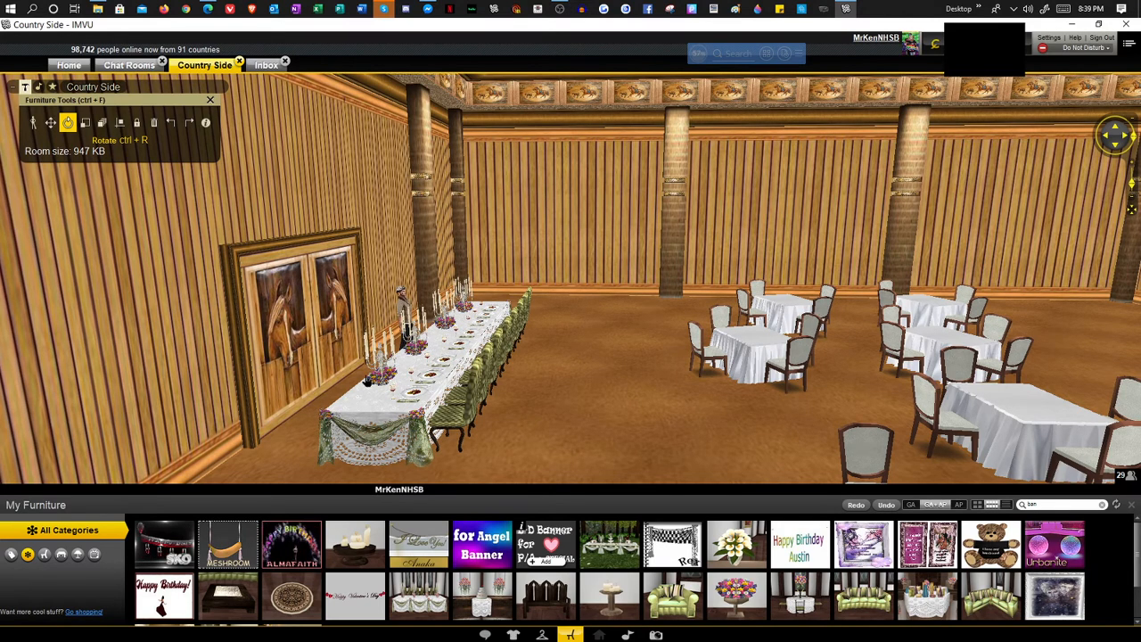
{"action": "left_click_drag", "start_coordinate": [389, 373], "coordinate": [337, 404]}
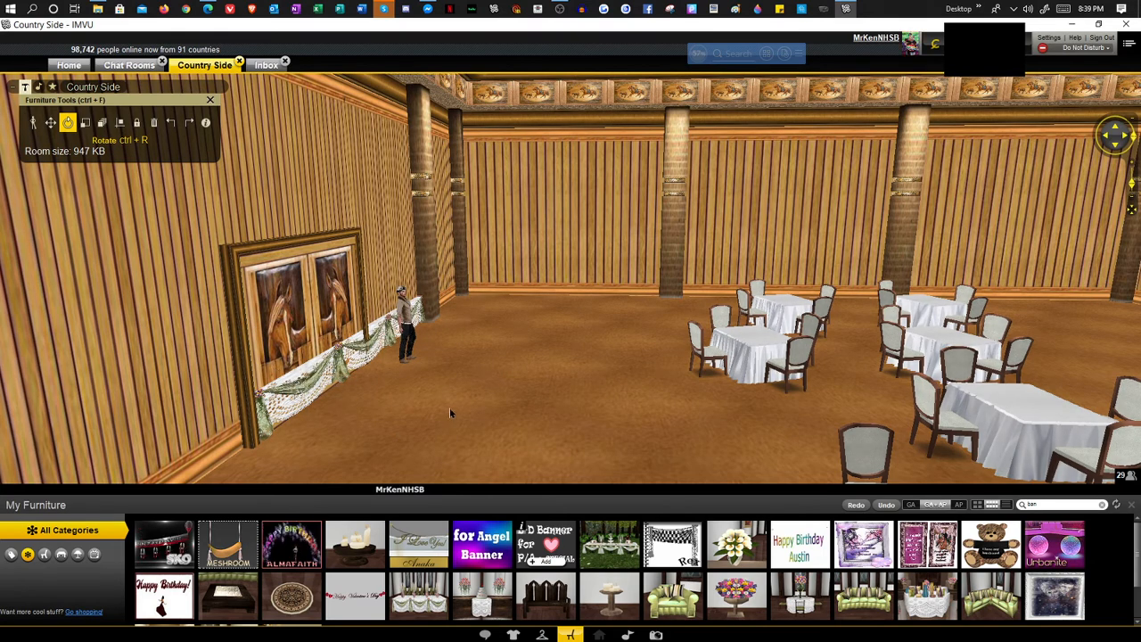
{"action": "left_click_drag", "start_coordinate": [450, 411], "coordinate": [642, 418]}
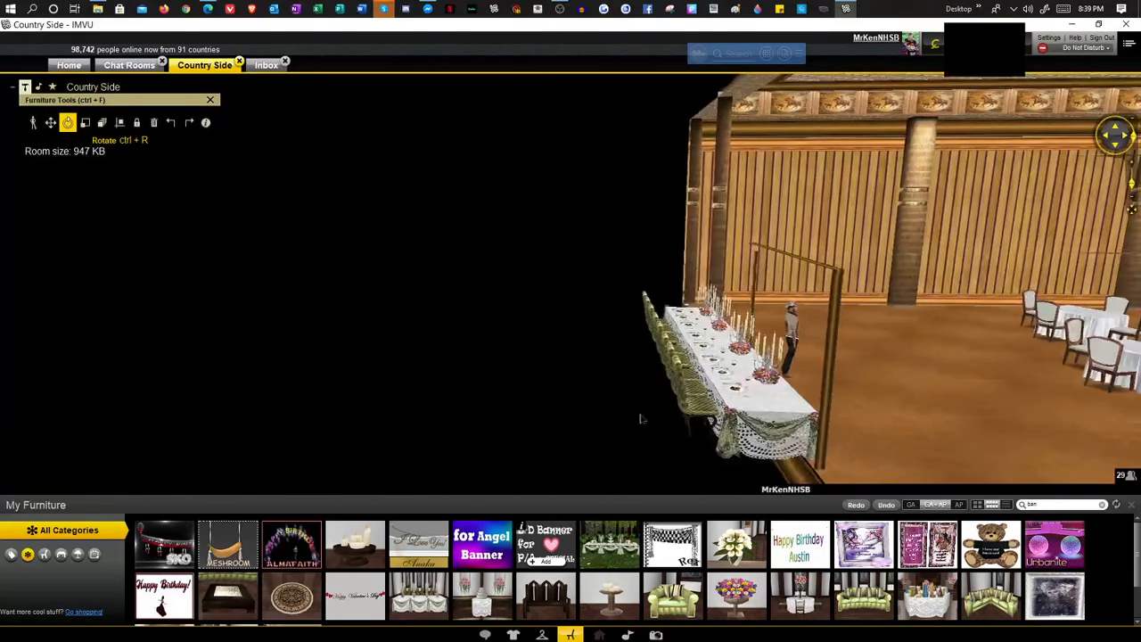
{"action": "left_click", "coordinate": [51, 123]}
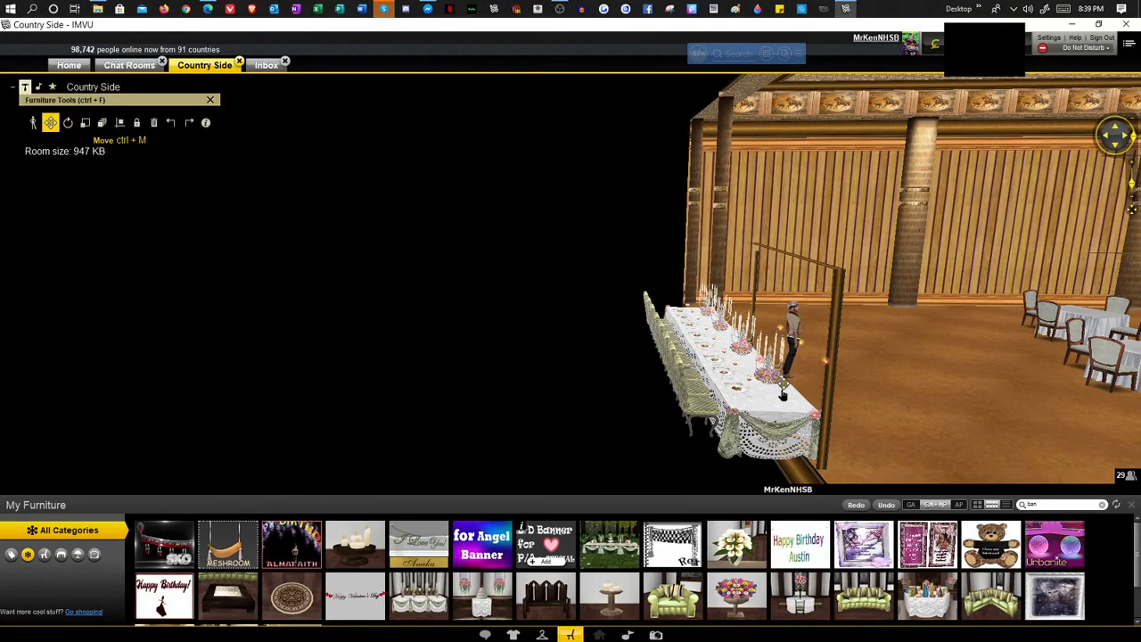
{"action": "left_click_drag", "start_coordinate": [759, 390], "coordinate": [599, 393]}
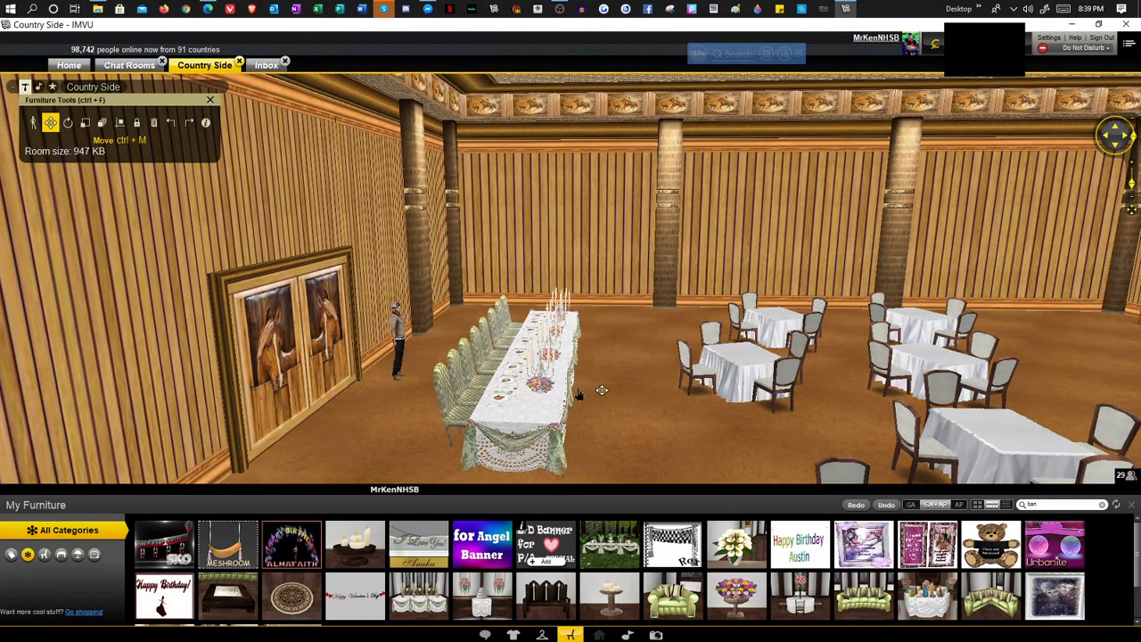
Move the banquet table across the room, past the dining tables, and place it on the stage
{"action": "left_click_drag", "start_coordinate": [601, 395], "coordinate": [1132, 379]}
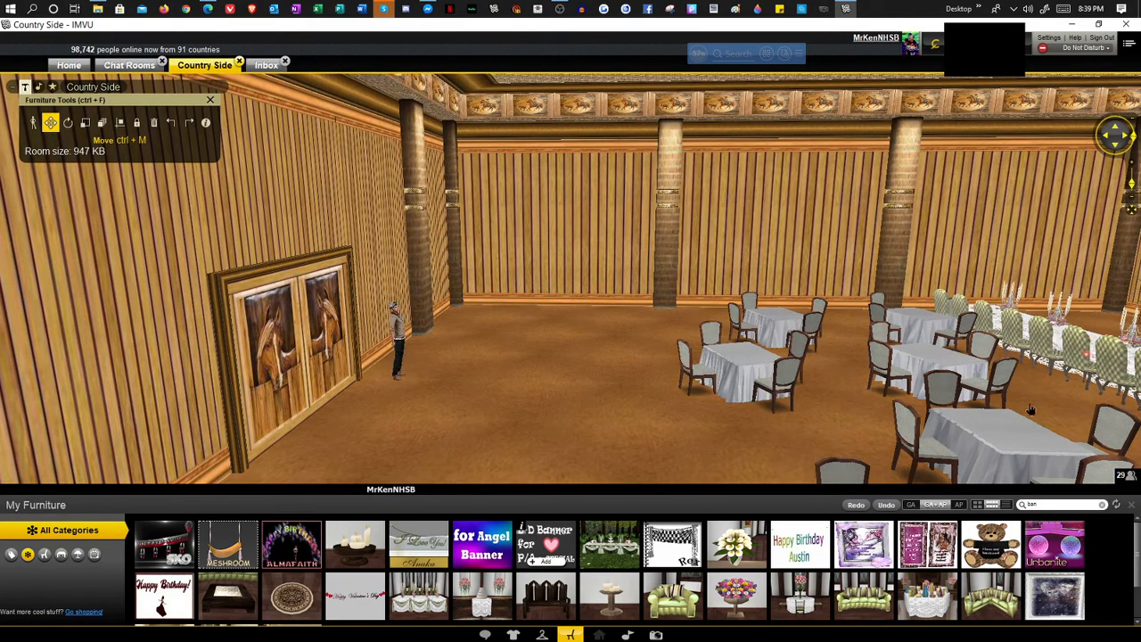
{"action": "left_click_drag", "start_coordinate": [1050, 394], "coordinate": [912, 403]}
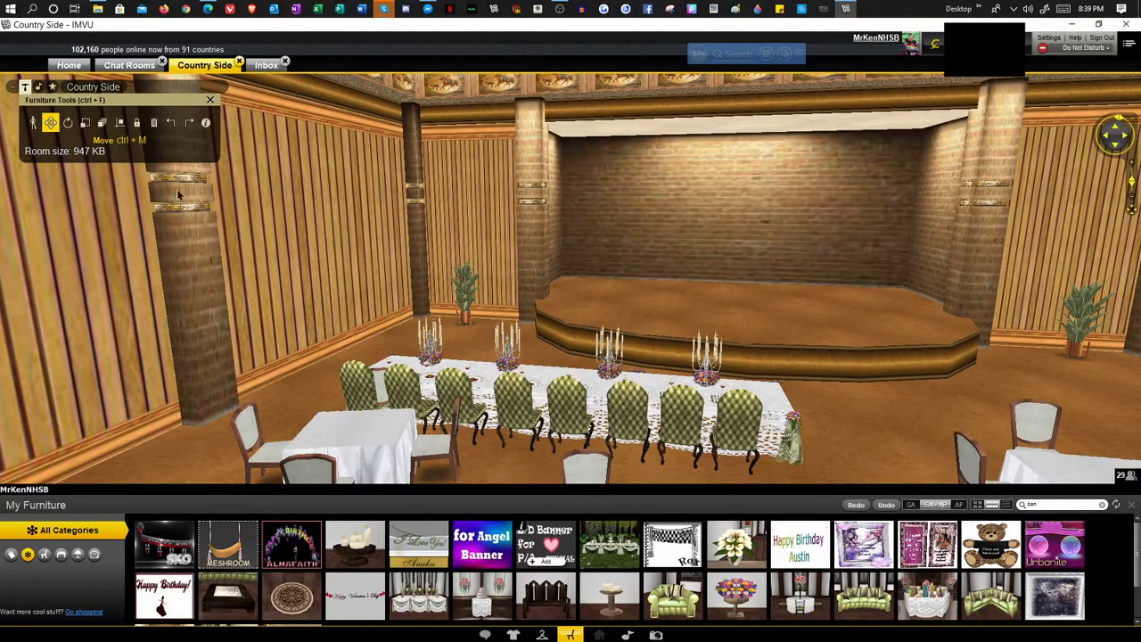
{"action": "left_click_drag", "start_coordinate": [599, 406], "coordinate": [752, 320]}
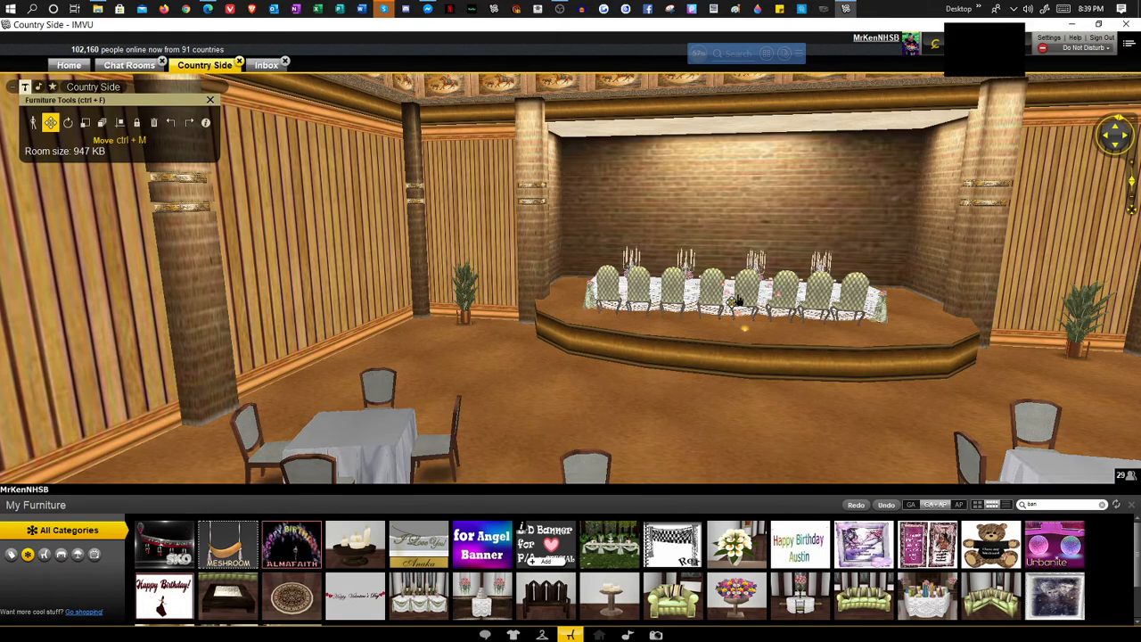
{"action": "left_click_drag", "start_coordinate": [737, 301], "coordinate": [436, 314]}
{"action": "left_click", "coordinate": [68, 122]}
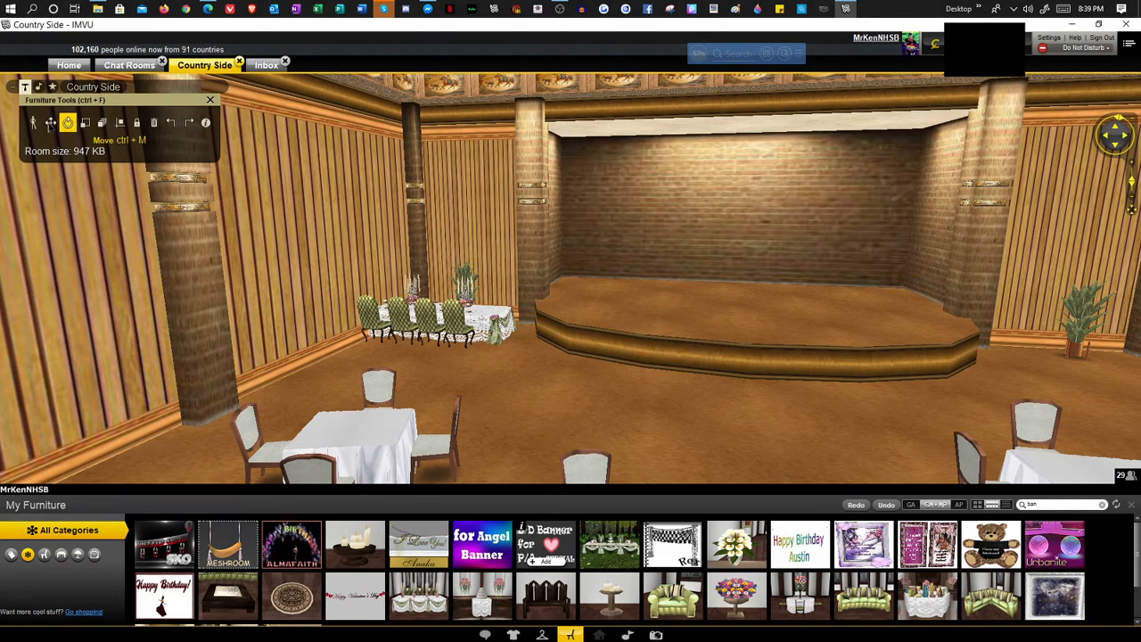
{"action": "left_click_drag", "start_coordinate": [412, 340], "coordinate": [737, 320]}
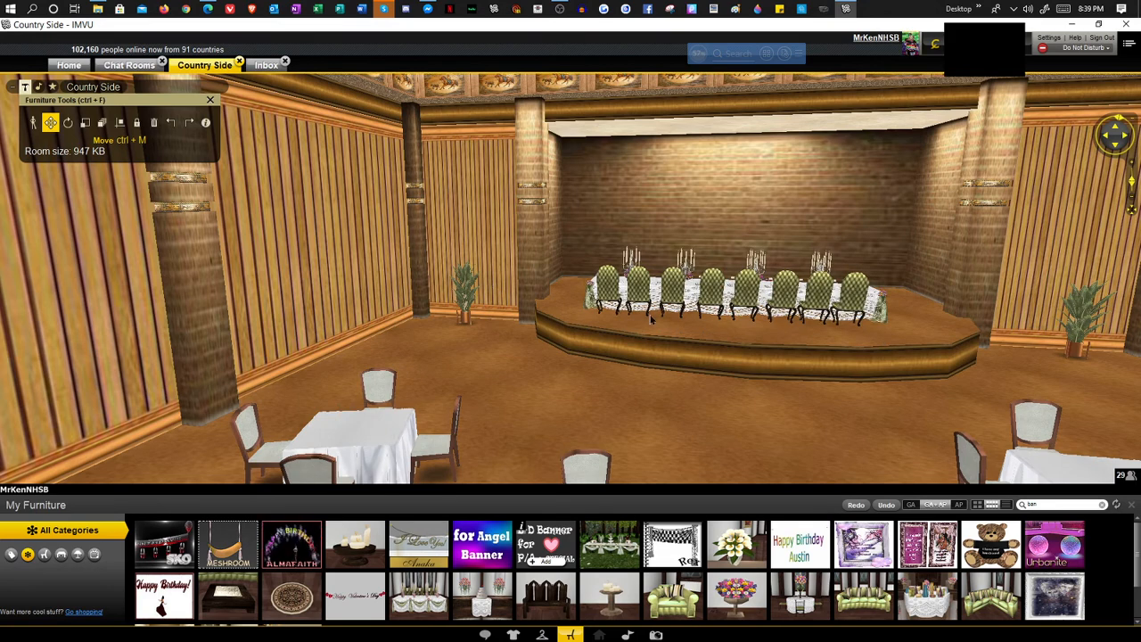
Rotate the banquet table on the stage so its chairs back onto the brick wall and the draped front faces the room
{"action": "left_click", "coordinate": [67, 122]}
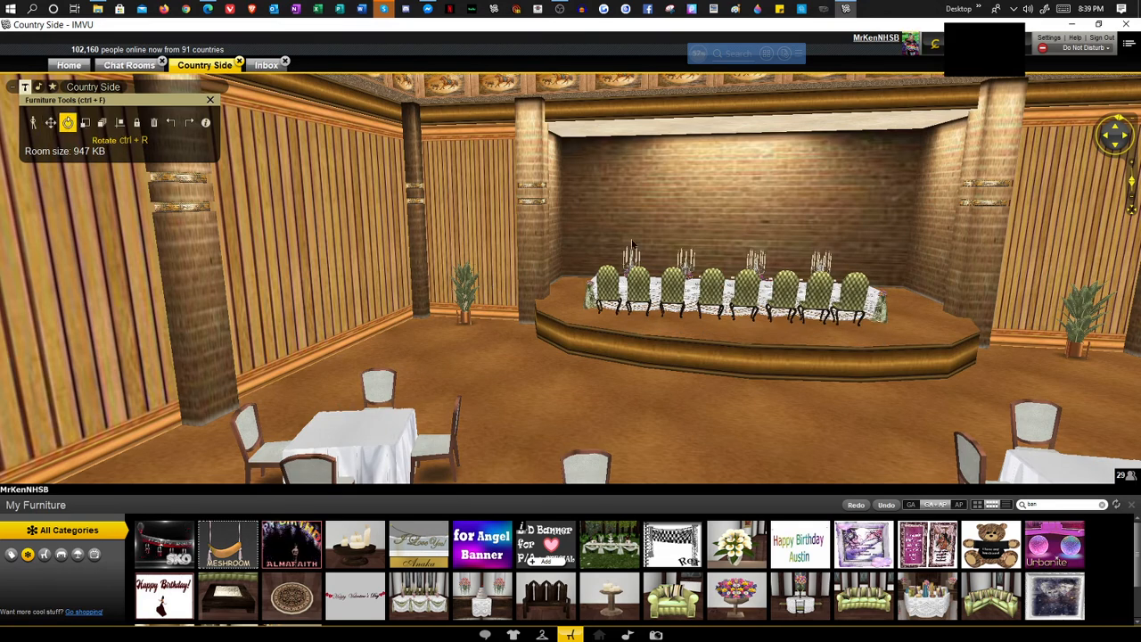
{"action": "left_click_drag", "start_coordinate": [729, 301], "coordinate": [845, 291]}
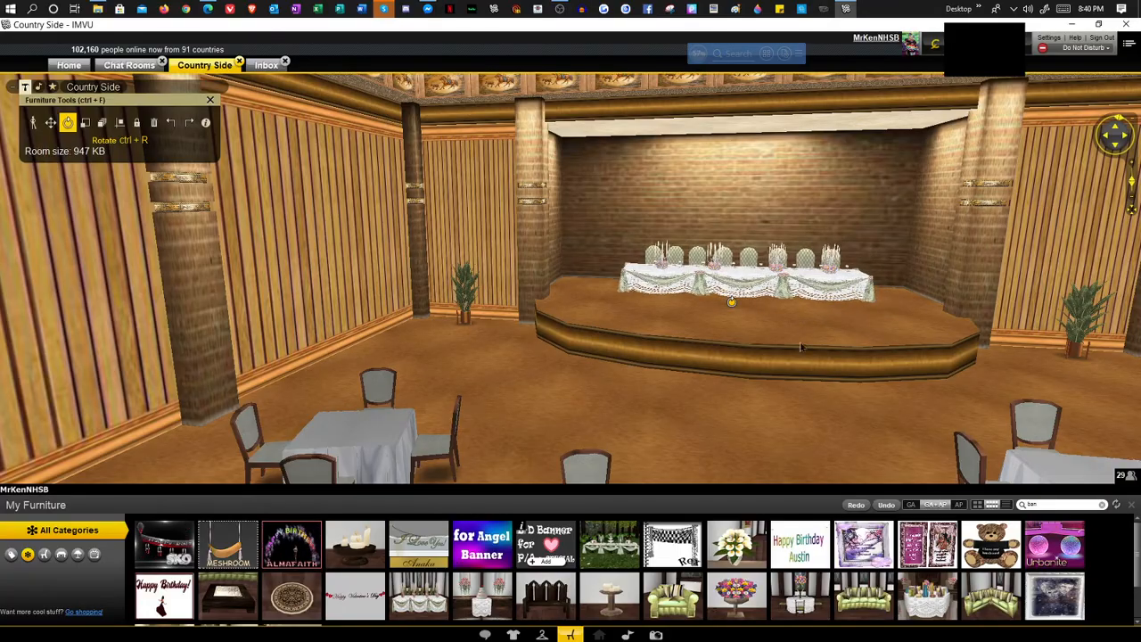
{"action": "left_click_drag", "start_coordinate": [830, 356], "coordinate": [690, 440]}
{"action": "scroll", "coordinate": [690, 441], "scroll_direction": "up", "scroll_amount": 3}
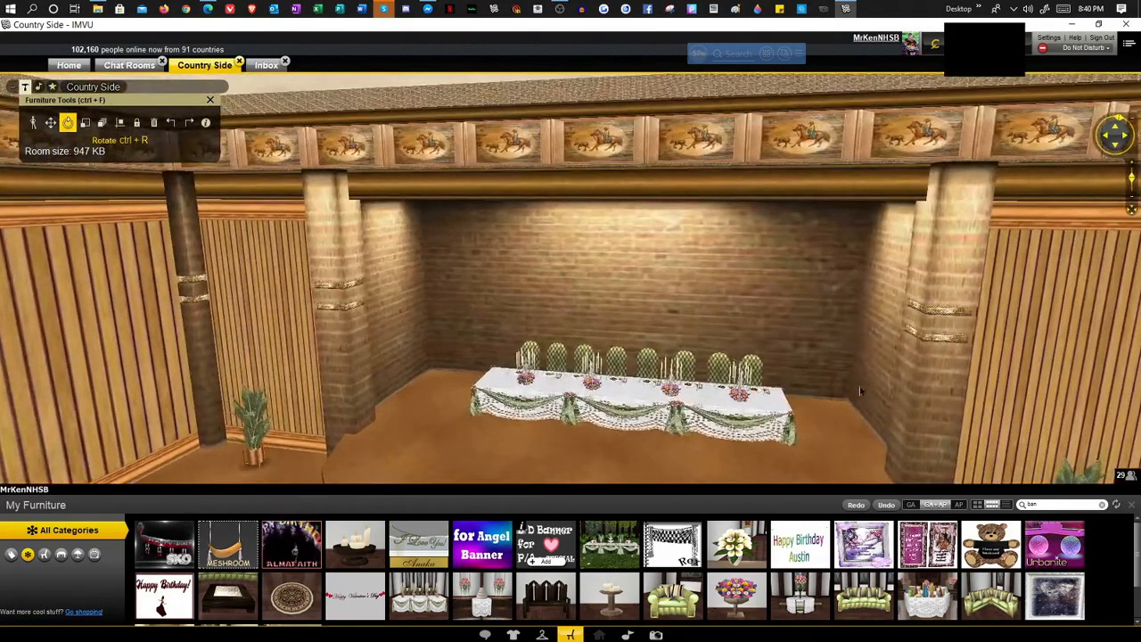
{"action": "left_click_drag", "start_coordinate": [860, 391], "coordinate": [754, 365]}
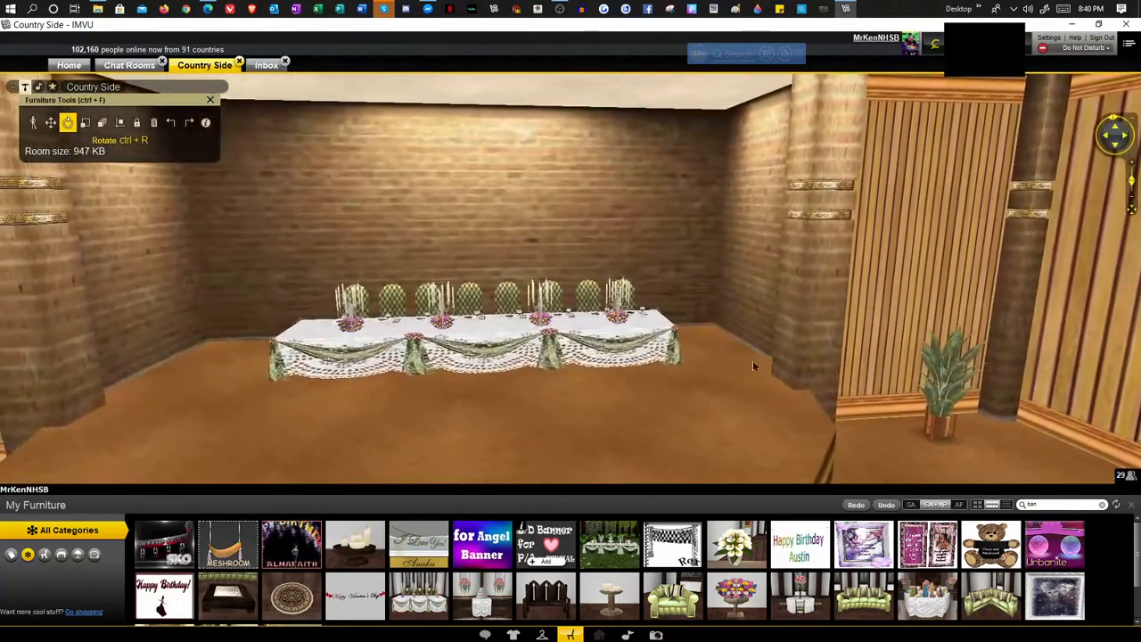
Shift the banquet table sideways along the stage towards the middle of the brick back wall
{"action": "left_click", "coordinate": [459, 360]}
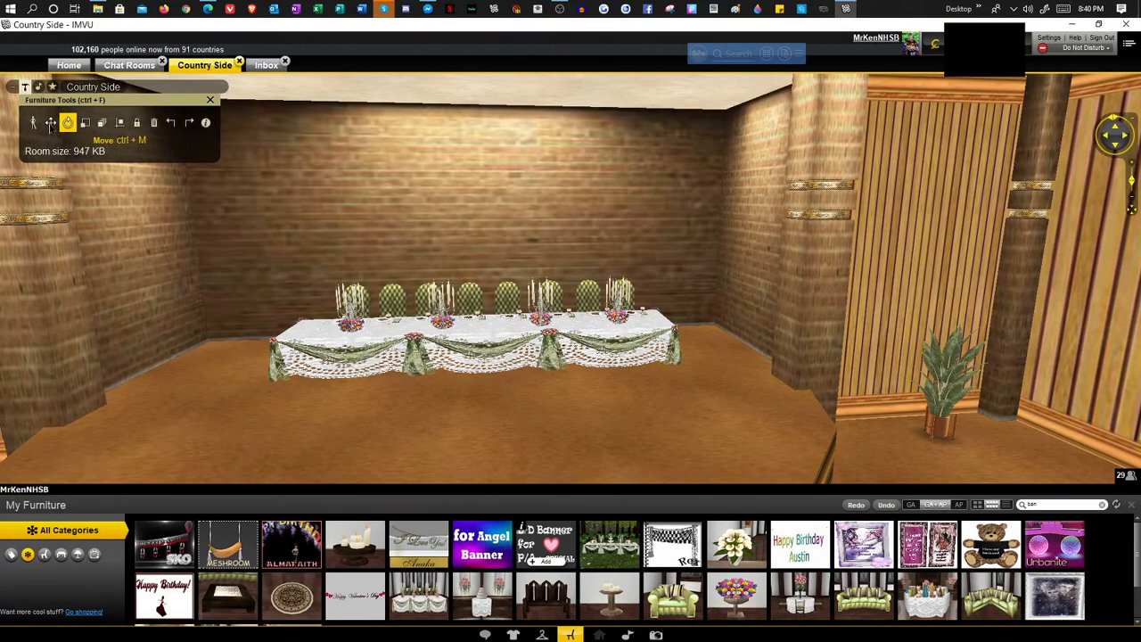
{"action": "left_click", "coordinate": [469, 350]}
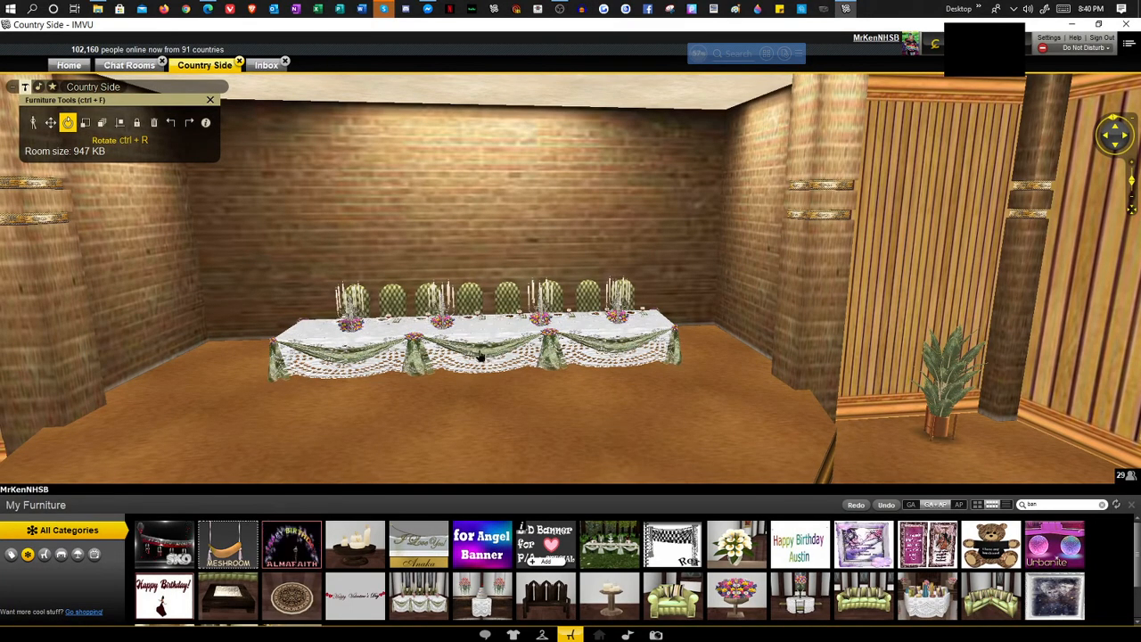
{"action": "left_click", "coordinate": [113, 190]}
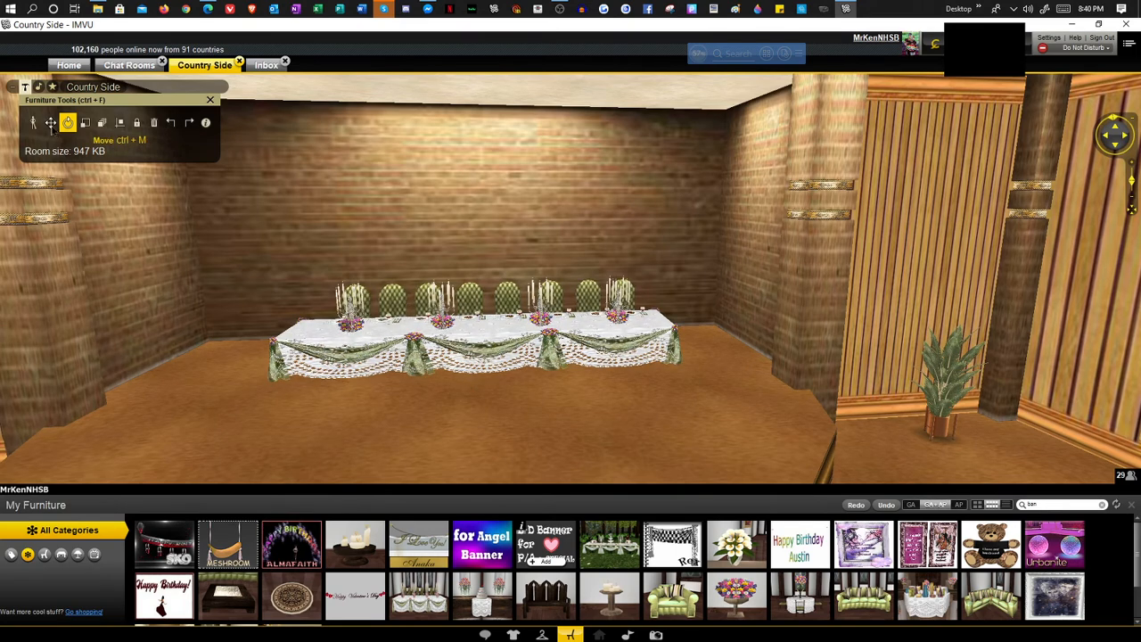
{"action": "left_click", "coordinate": [496, 365]}
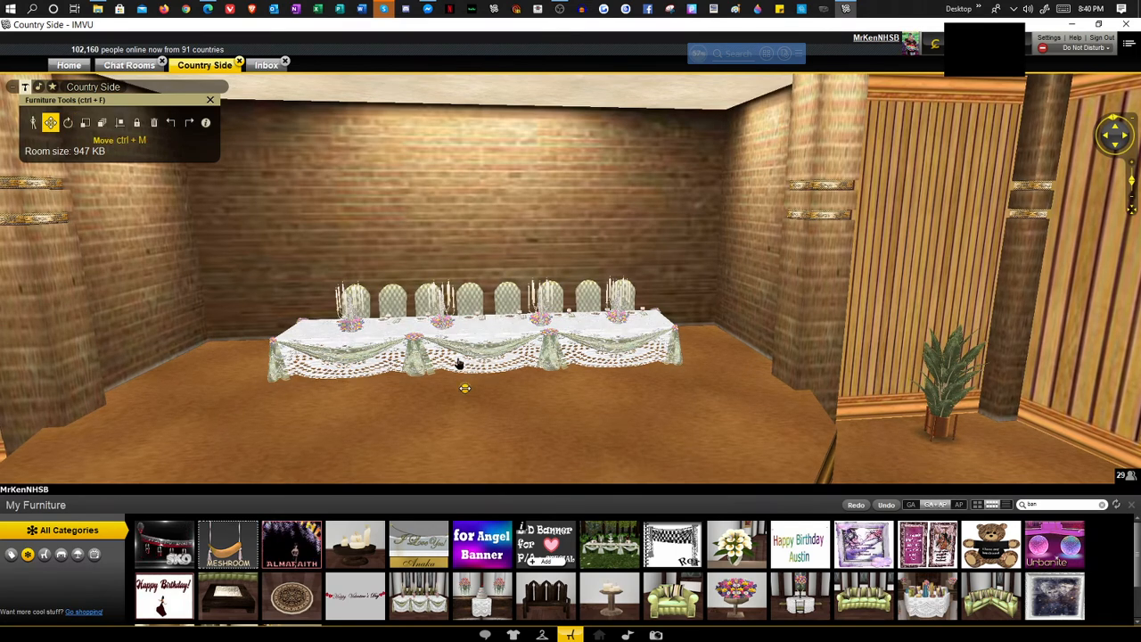
{"action": "left_click_drag", "start_coordinate": [458, 363], "coordinate": [395, 363]}
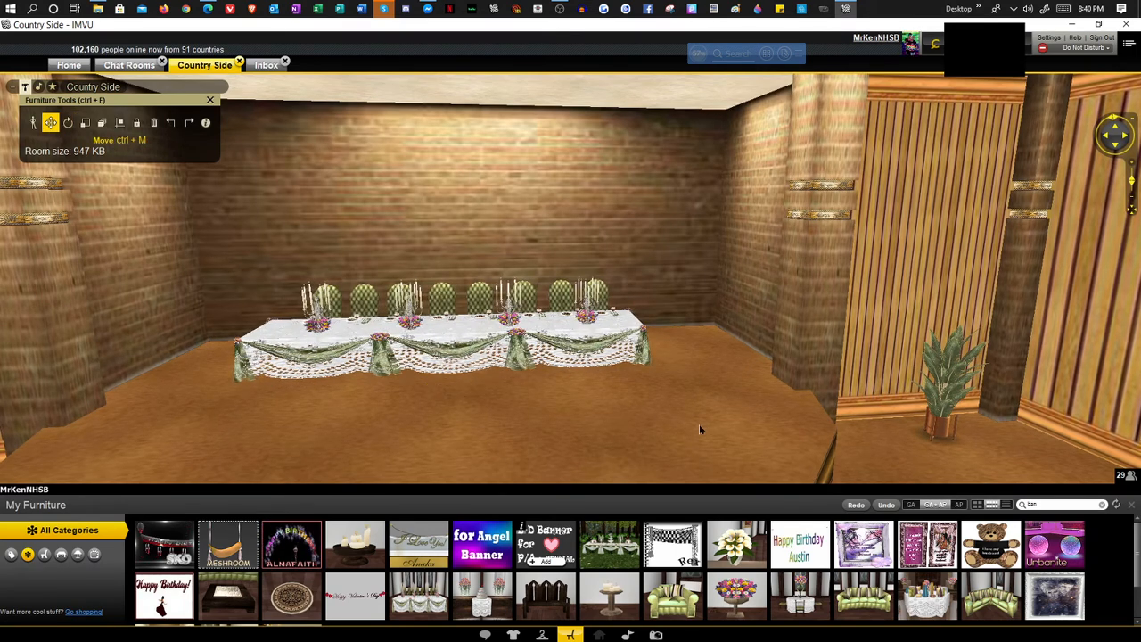
{"action": "left_click_drag", "start_coordinate": [699, 423], "coordinate": [659, 418]}
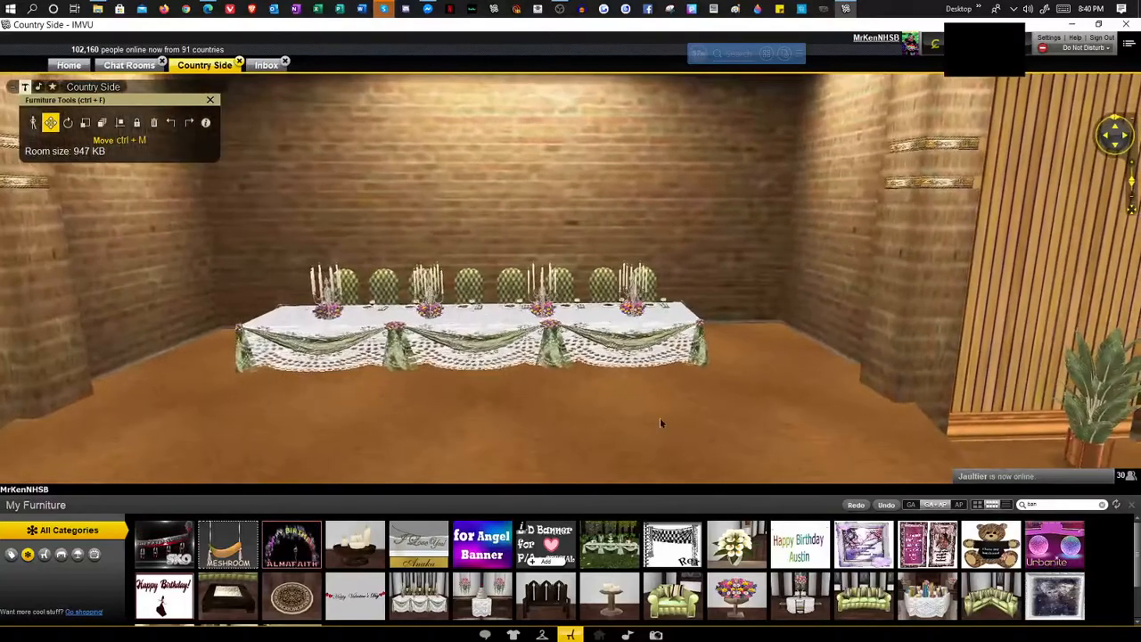
{"action": "left_click_drag", "start_coordinate": [562, 411], "coordinate": [594, 413]}
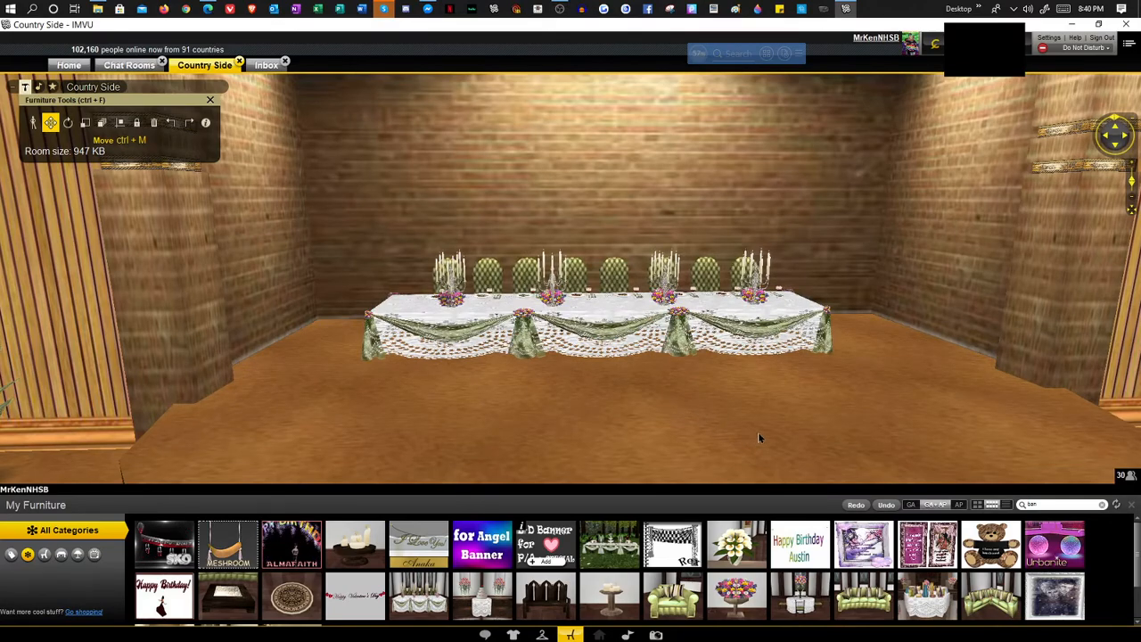
{"action": "left_click_drag", "start_coordinate": [758, 437], "coordinate": [628, 430]}
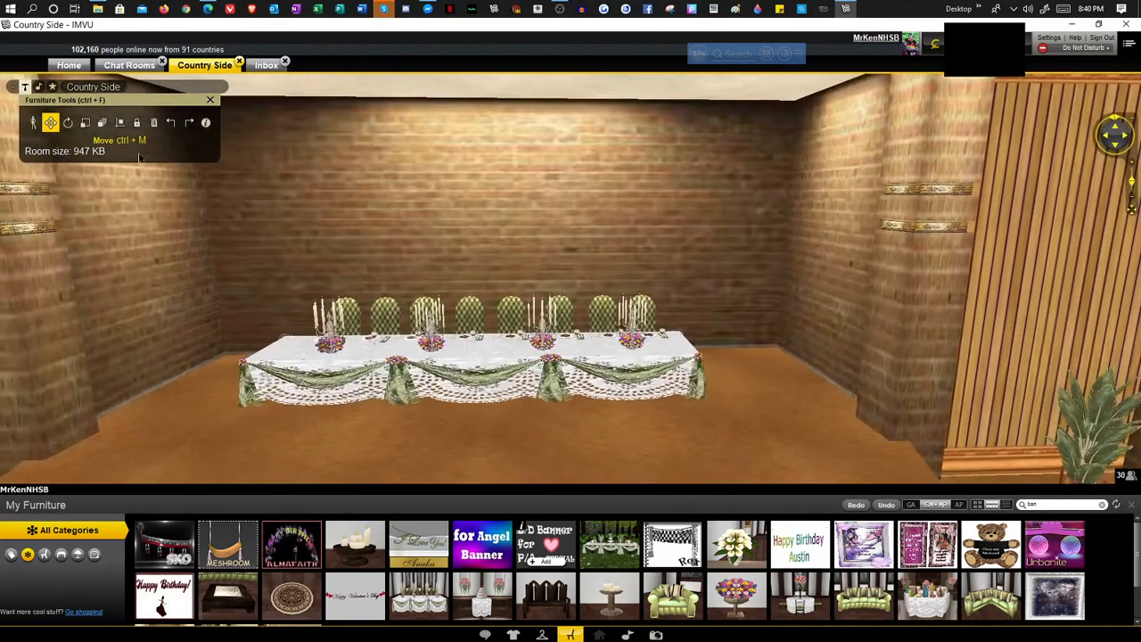
Nudge the banquet table sideways to fine-tune its centring on the stage and lock it in place
{"action": "left_click", "coordinate": [137, 123]}
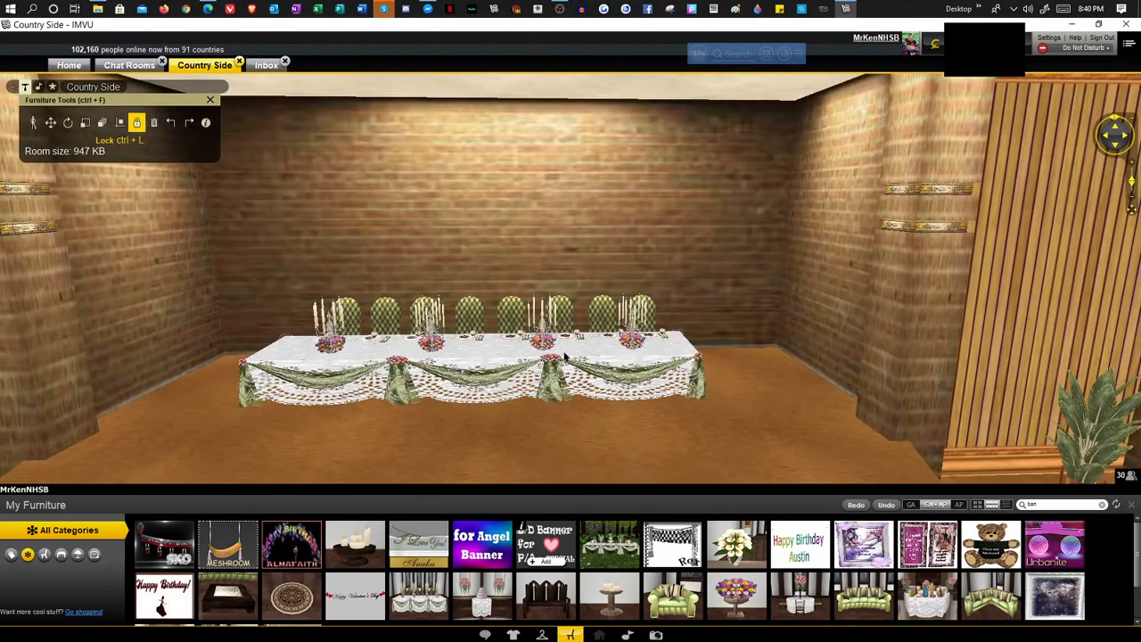
{"action": "left_click_drag", "start_coordinate": [550, 432], "coordinate": [421, 418]}
{"action": "mouse_move", "coordinate": [545, 430]}
{"action": "left_mouse_down"}
{"action": "mouse_move", "coordinate": [572, 424]}
{"action": "mouse_move", "coordinate": [530, 436]}
{"action": "left_mouse_up"}
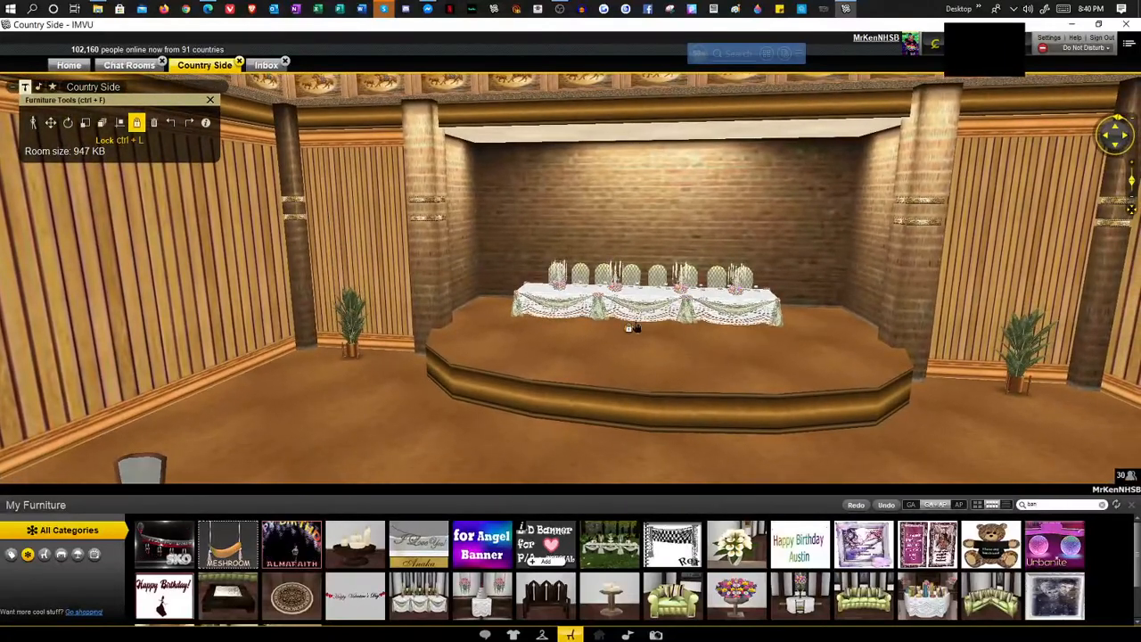
{"action": "left_click", "coordinate": [51, 123]}
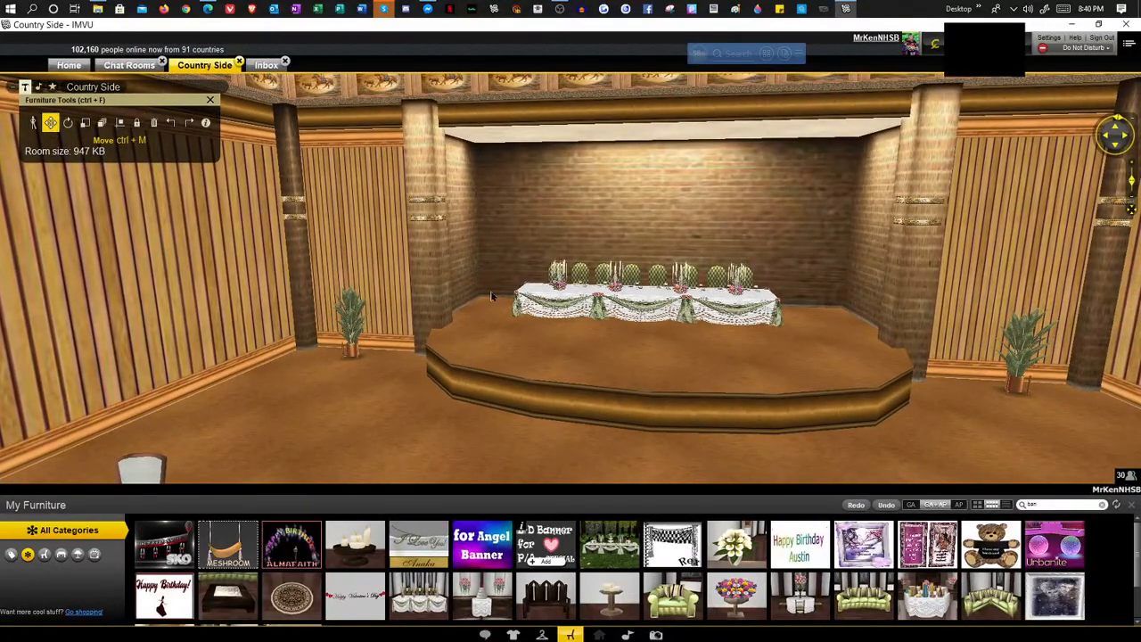
{"action": "left_click", "coordinate": [635, 322]}
{"action": "left_click_drag", "start_coordinate": [659, 337], "coordinate": [677, 335]}
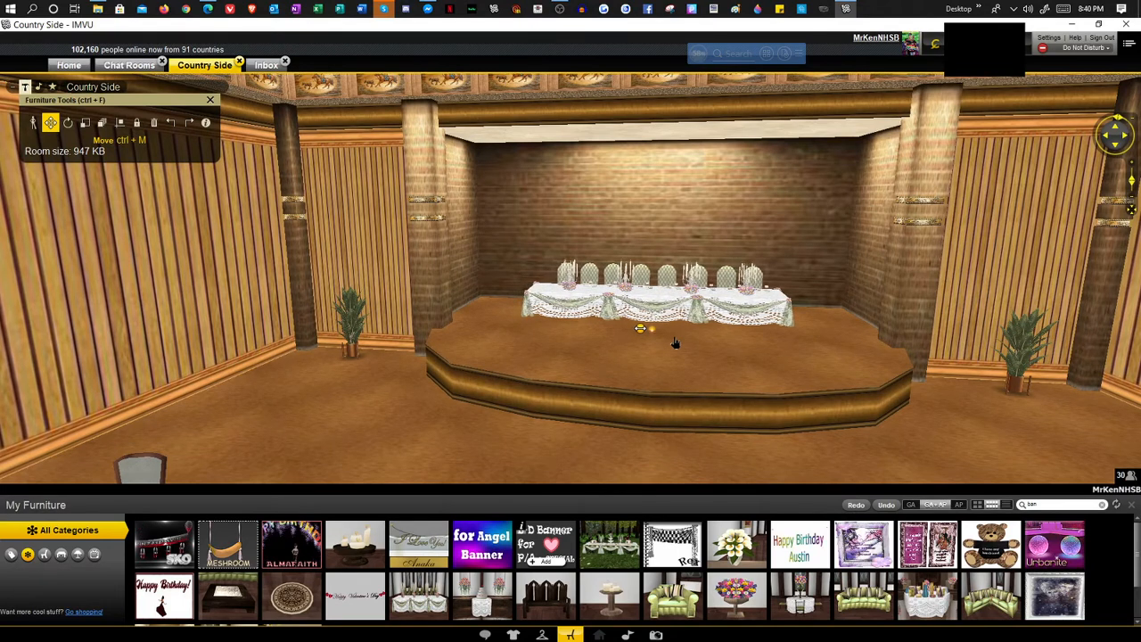
{"action": "left_click", "coordinate": [454, 259]}
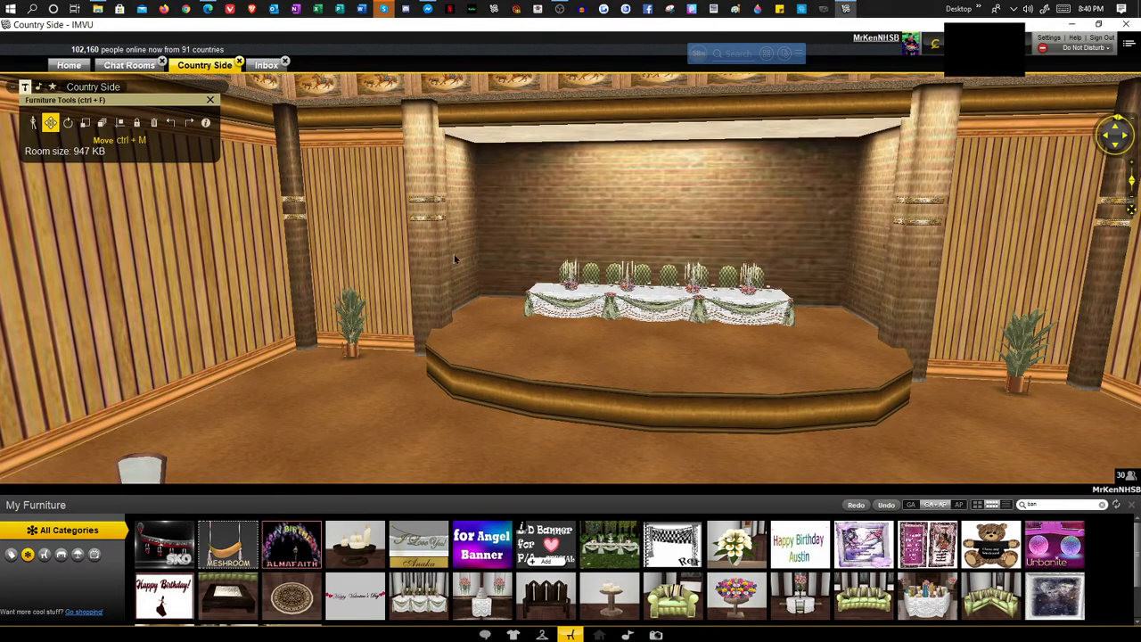
{"action": "left_click", "coordinate": [137, 125]}
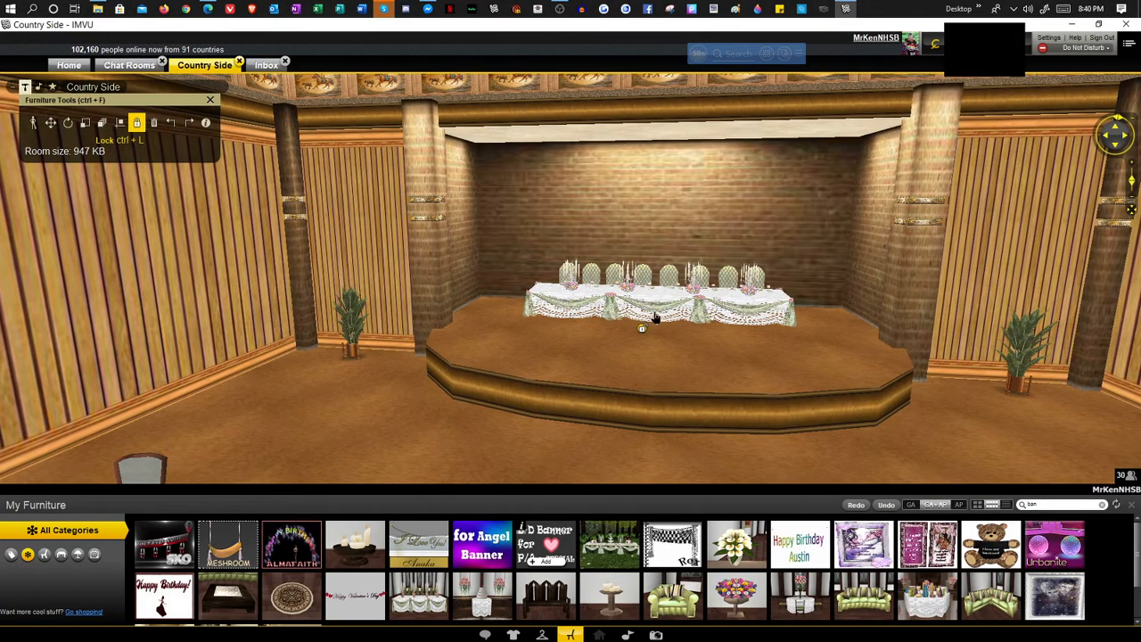
Search the furniture inventory for "couch" and add the white tufted couch with patterned pillows to the room
{"action": "mouse_move", "coordinate": [684, 401]}
{"action": "left_mouse_down"}
{"action": "mouse_move", "coordinate": [752, 406]}
{"action": "mouse_move", "coordinate": [523, 388]}
{"action": "mouse_move", "coordinate": [616, 400]}
{"action": "mouse_move", "coordinate": [737, 381]}
{"action": "mouse_move", "coordinate": [730, 406]}
{"action": "mouse_move", "coordinate": [756, 386]}
{"action": "mouse_move", "coordinate": [821, 389]}
{"action": "left_mouse_up"}
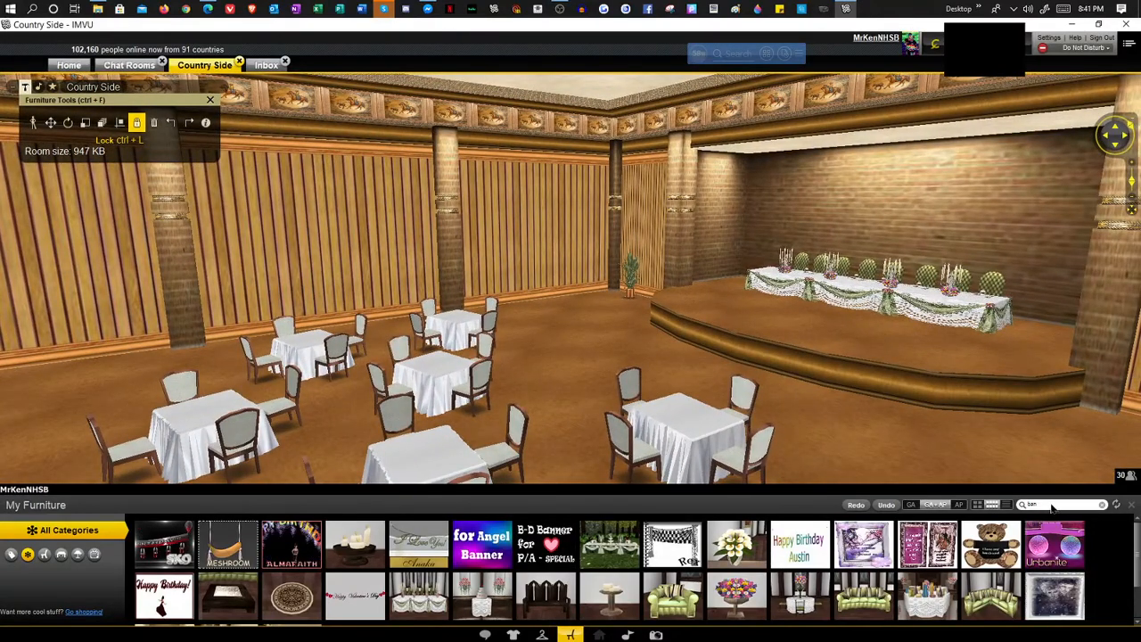
{"action": "left_click_drag", "start_coordinate": [1053, 506], "coordinate": [982, 500]}
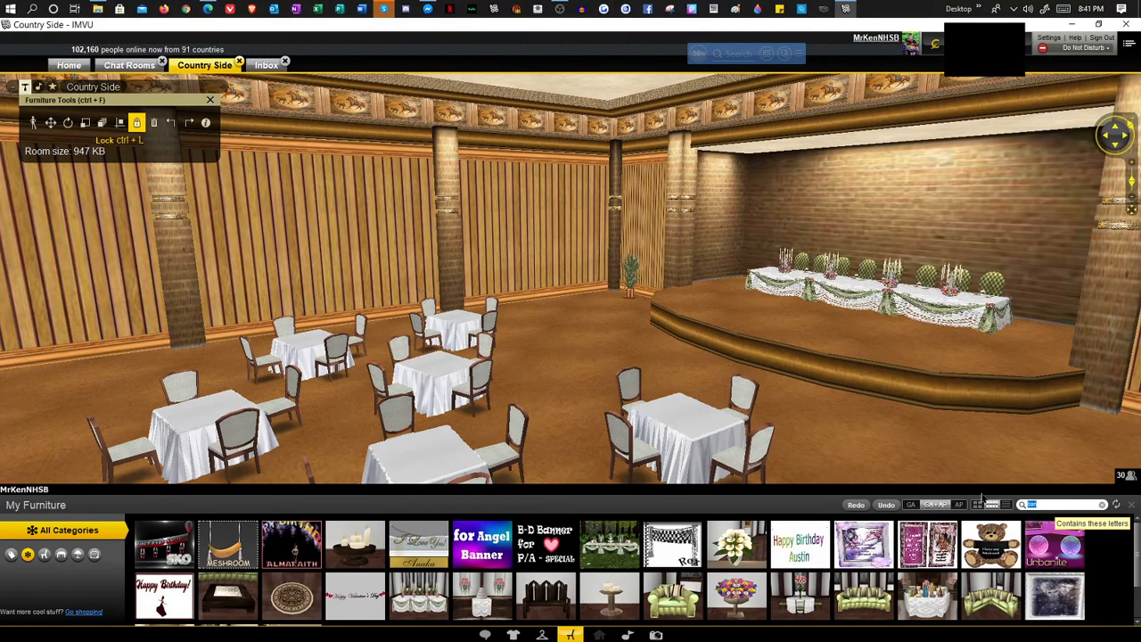
{"action": "type", "text": "coo"}
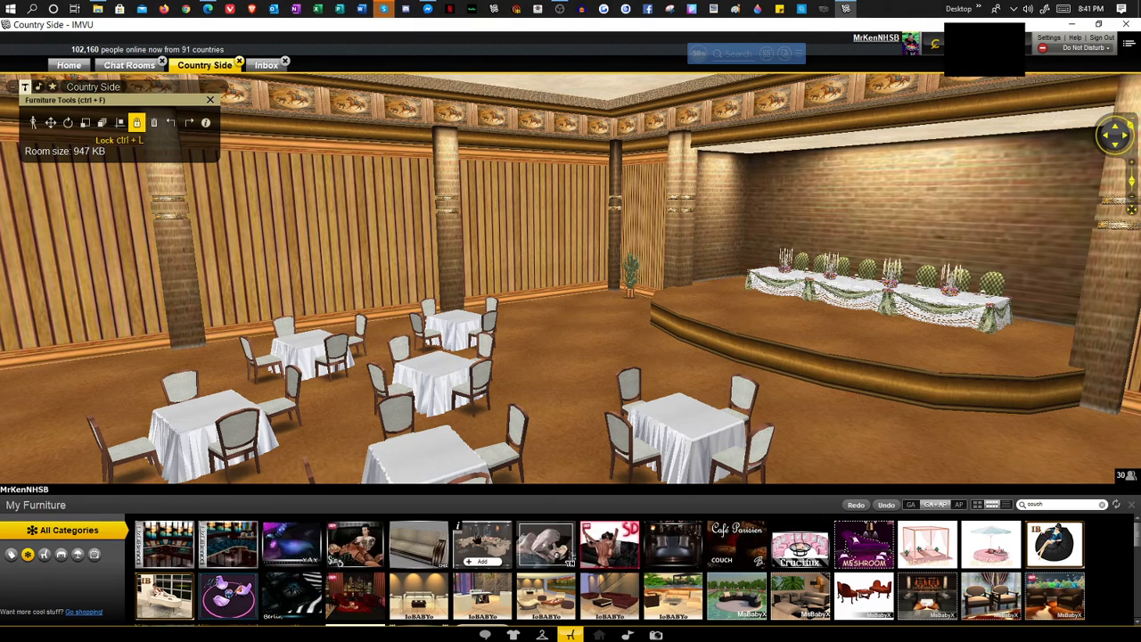
{"action": "scroll", "coordinate": [499, 562], "scroll_direction": "down", "scroll_amount": 2}
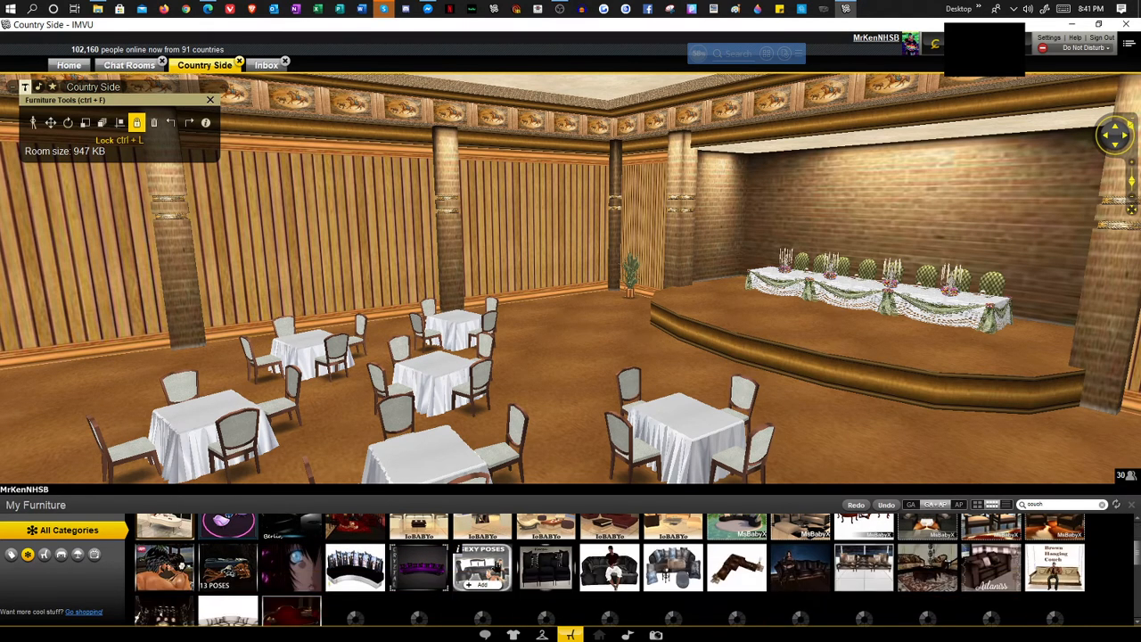
{"action": "scroll", "coordinate": [615, 579], "scroll_direction": "down", "scroll_amount": 2}
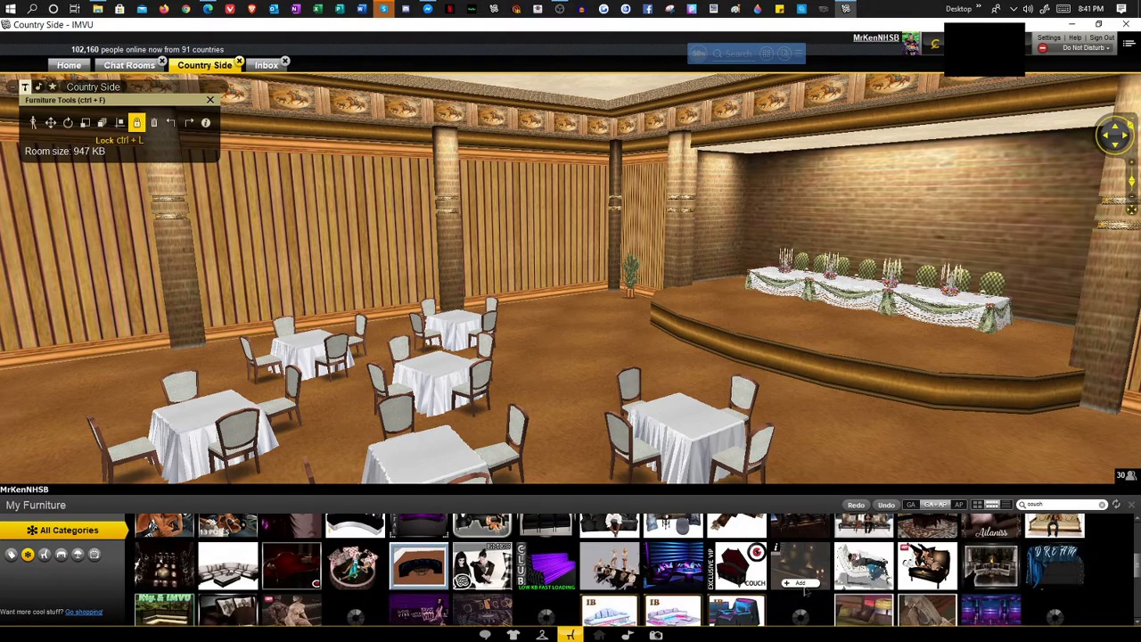
{"action": "scroll", "coordinate": [800, 589], "scroll_direction": "down", "scroll_amount": 2}
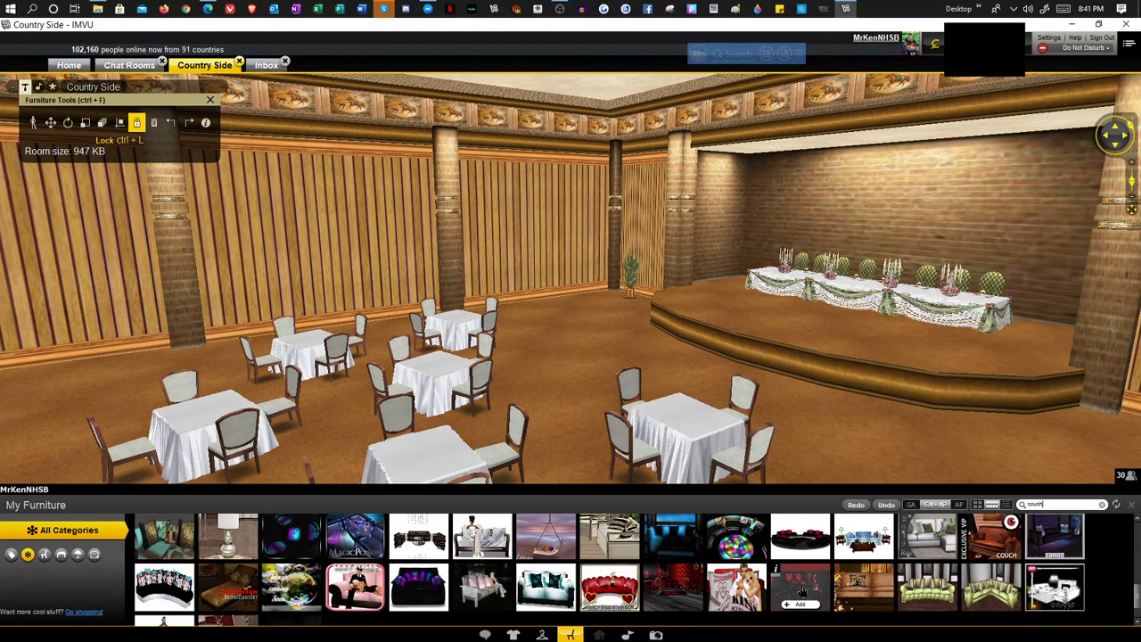
{"action": "scroll", "coordinate": [806, 592], "scroll_direction": "down", "scroll_amount": 2}
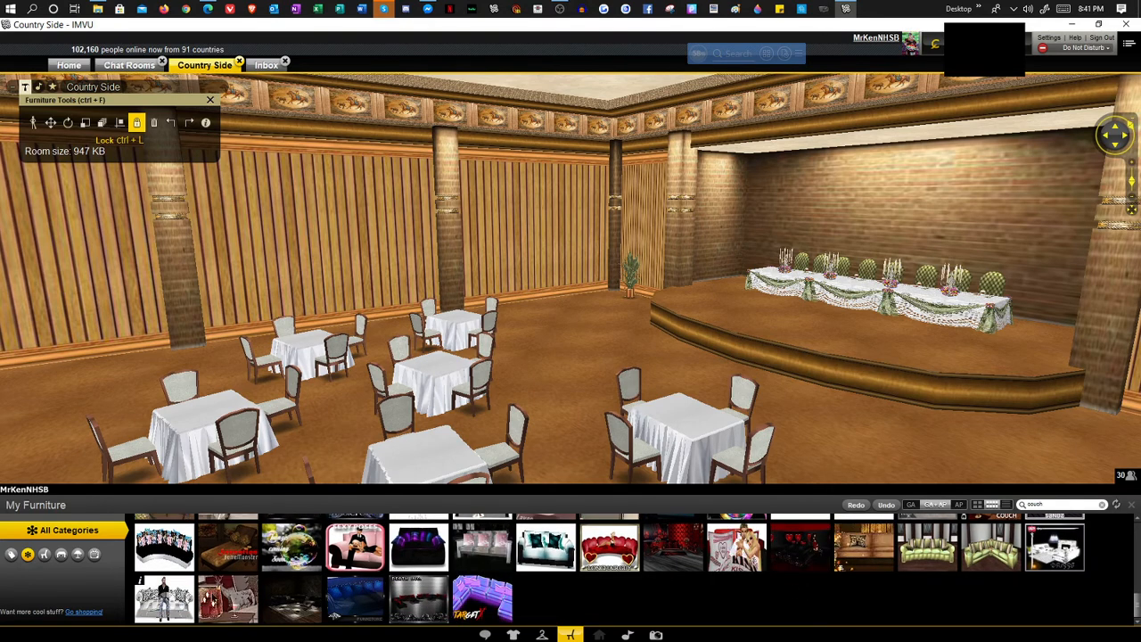
{"action": "left_click_drag", "start_coordinate": [859, 433], "coordinate": [723, 420]}
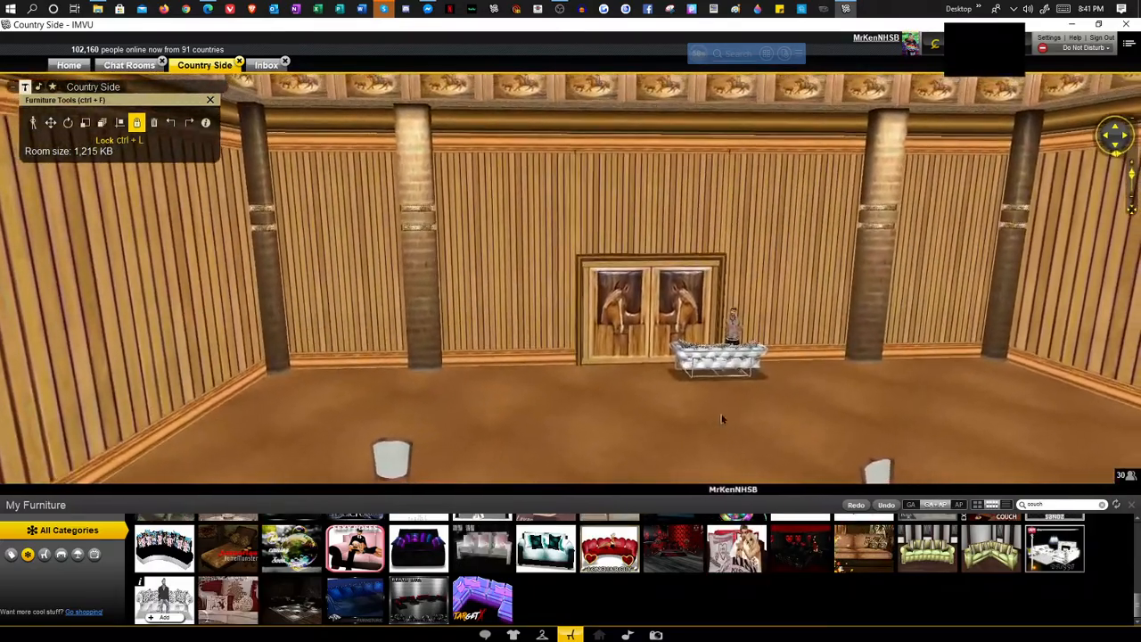
Move the white couch forward from the horse doors onto the open floor and rotate it slightly
{"action": "left_click", "coordinate": [50, 122]}
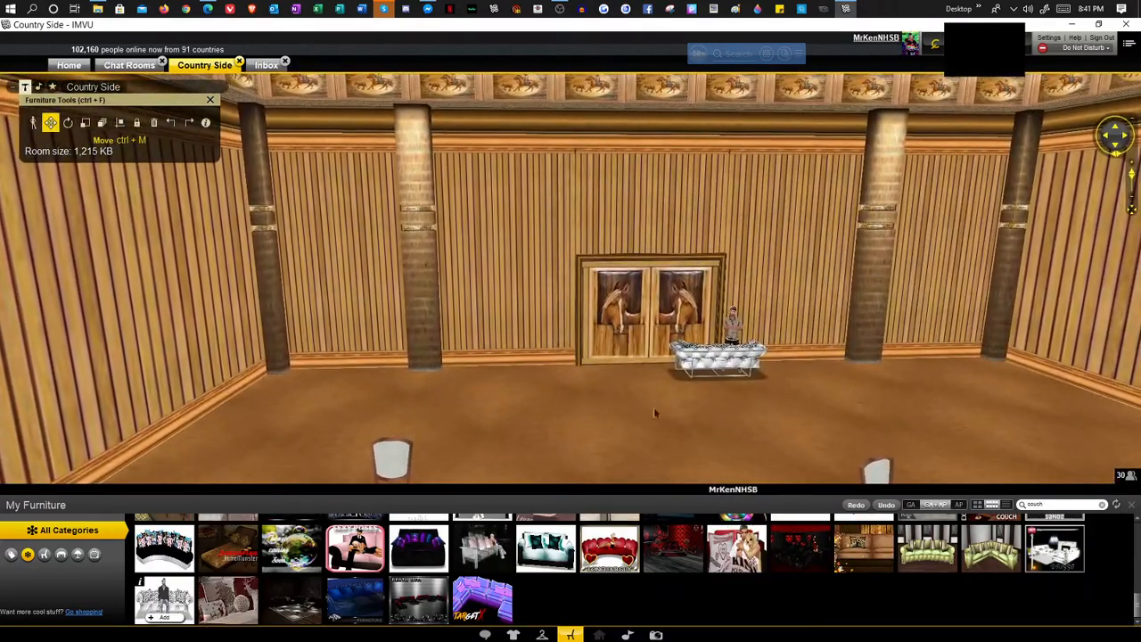
{"action": "left_click_drag", "start_coordinate": [731, 390], "coordinate": [848, 449]}
{"action": "left_click", "coordinate": [67, 124]}
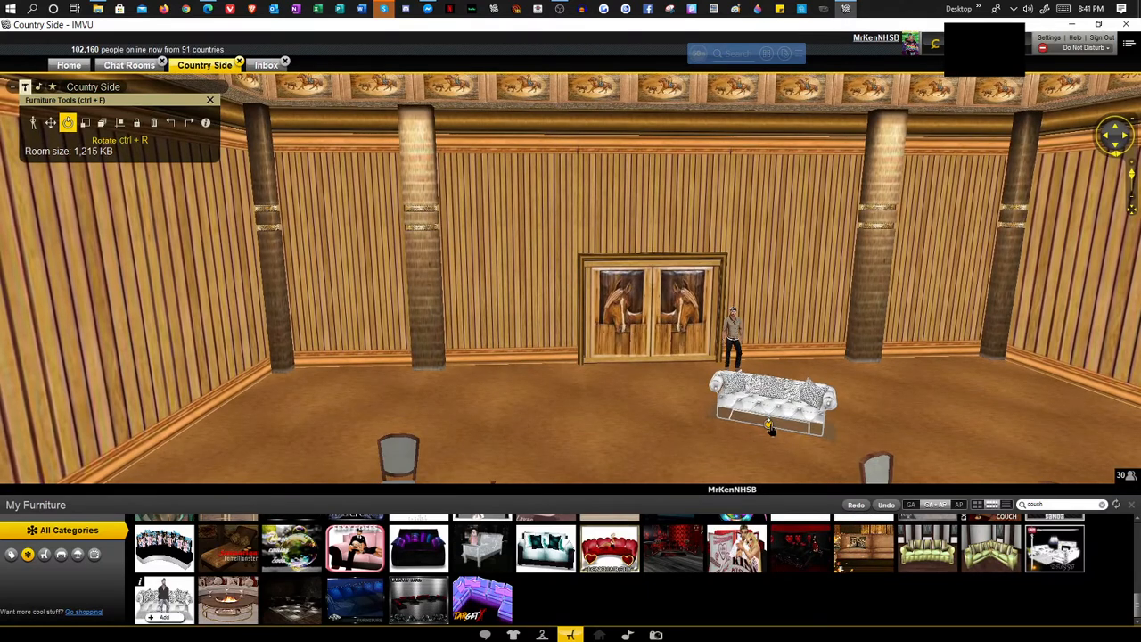
{"action": "left_click_drag", "start_coordinate": [771, 427], "coordinate": [759, 438]}
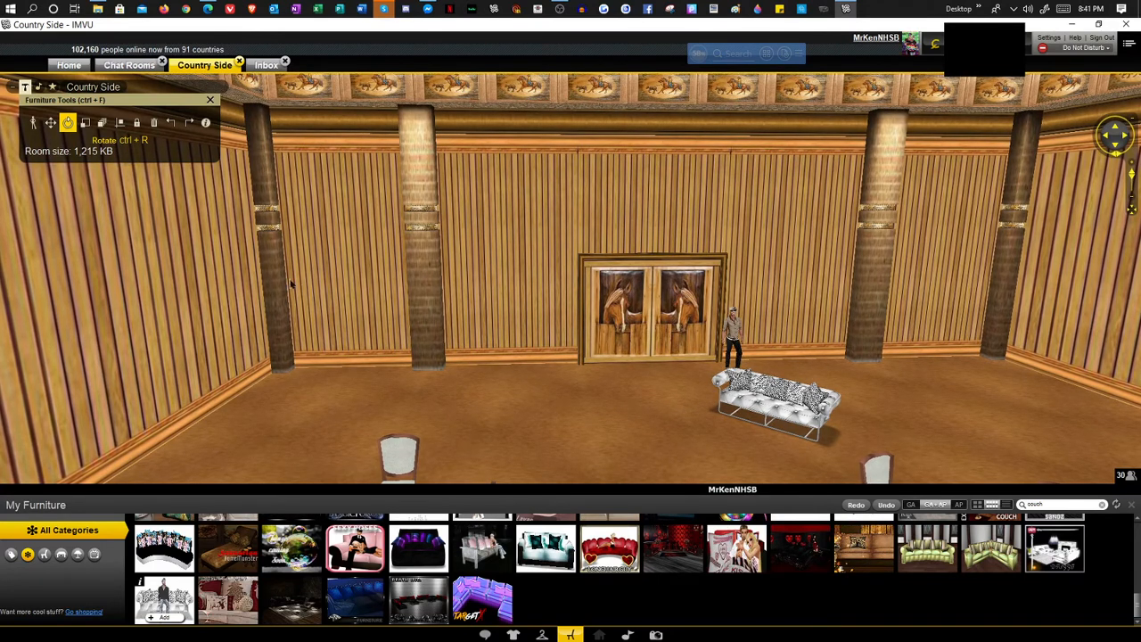
Move the white couch sideways across the floor, away from the horse doors and towards the nearby side wall
{"action": "left_click", "coordinate": [51, 123]}
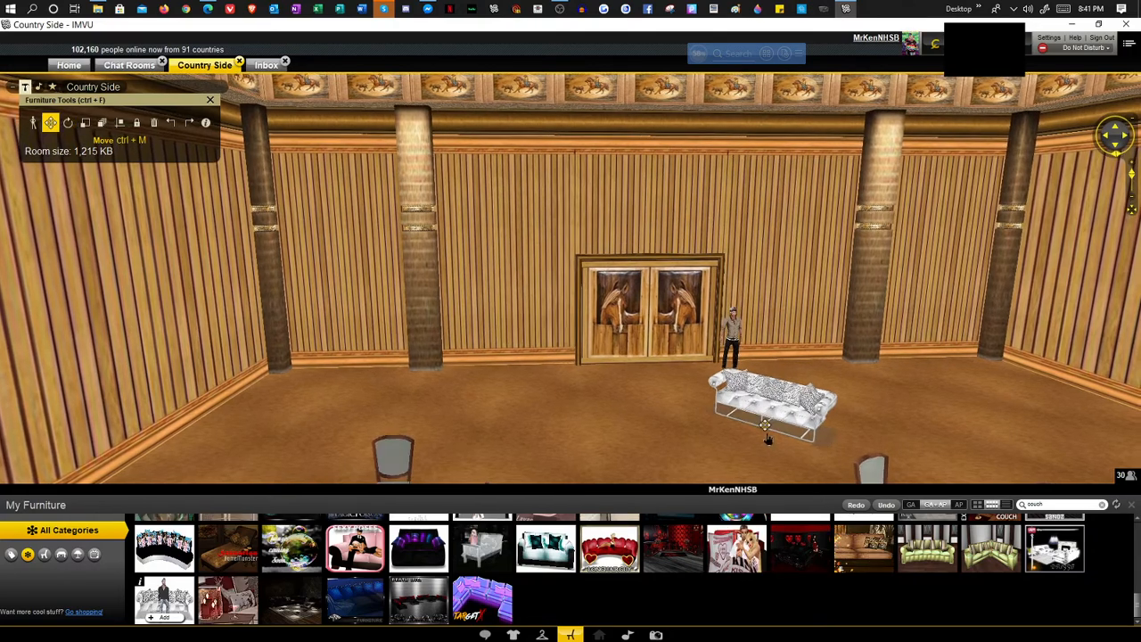
{"action": "left_click_drag", "start_coordinate": [767, 432], "coordinate": [1017, 423]}
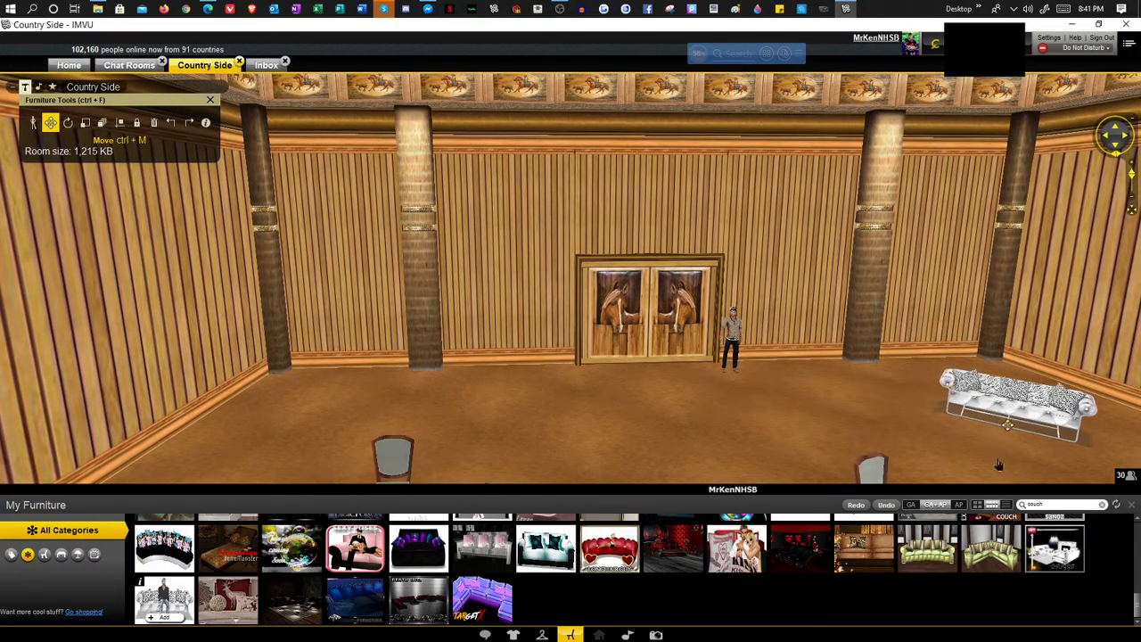
{"action": "left_click_drag", "start_coordinate": [999, 463], "coordinate": [629, 431]}
{"action": "mouse_move", "coordinate": [1028, 424]}
{"action": "left_mouse_down"}
{"action": "mouse_move", "coordinate": [654, 432]}
{"action": "mouse_move", "coordinate": [1008, 432]}
{"action": "left_mouse_up"}
{"action": "left_click_drag", "start_coordinate": [658, 429], "coordinate": [660, 374]}
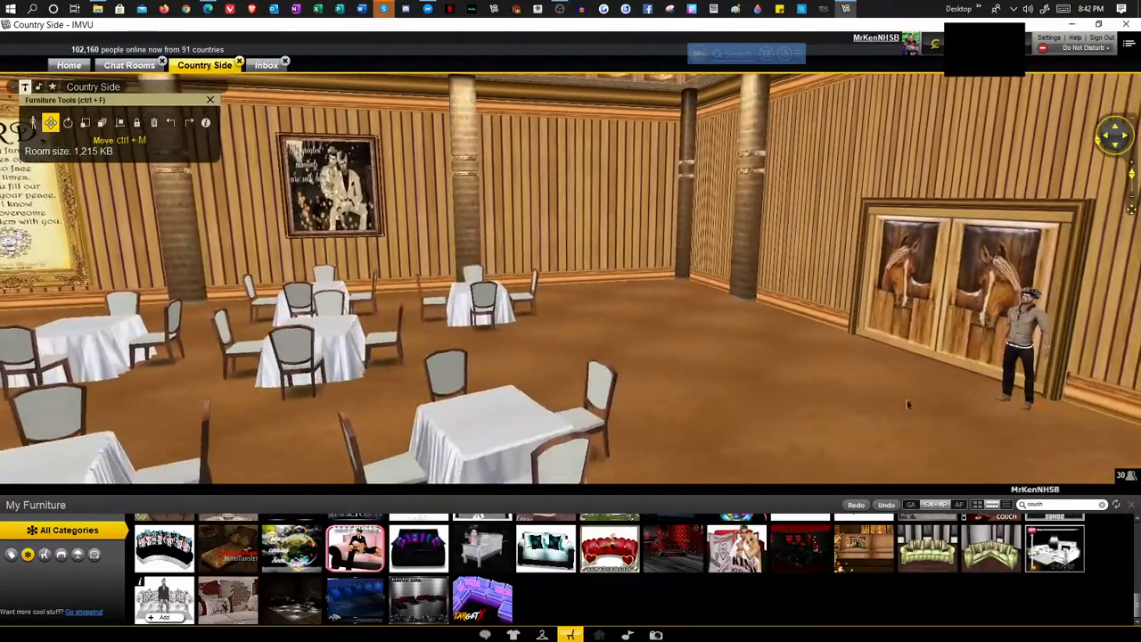
{"action": "left_click_drag", "start_coordinate": [910, 402], "coordinate": [645, 306]}
{"action": "left_click_drag", "start_coordinate": [891, 379], "coordinate": [682, 352]}
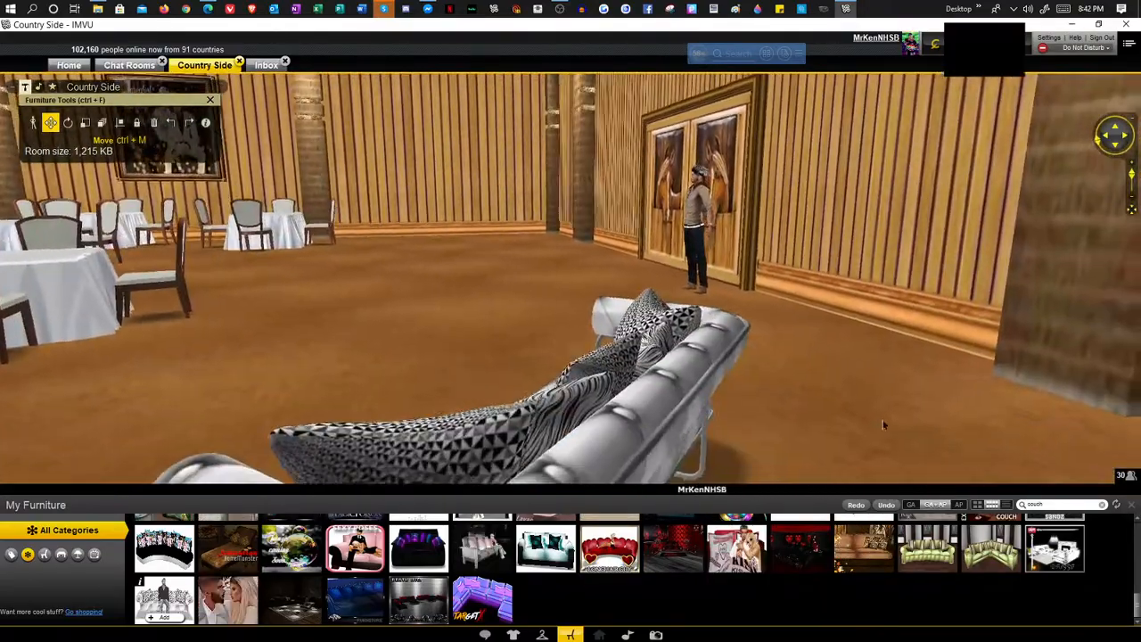
{"action": "left_click_drag", "start_coordinate": [886, 425], "coordinate": [929, 401]}
{"action": "scroll", "coordinate": [936, 387], "scroll_direction": "down", "scroll_amount": 2}
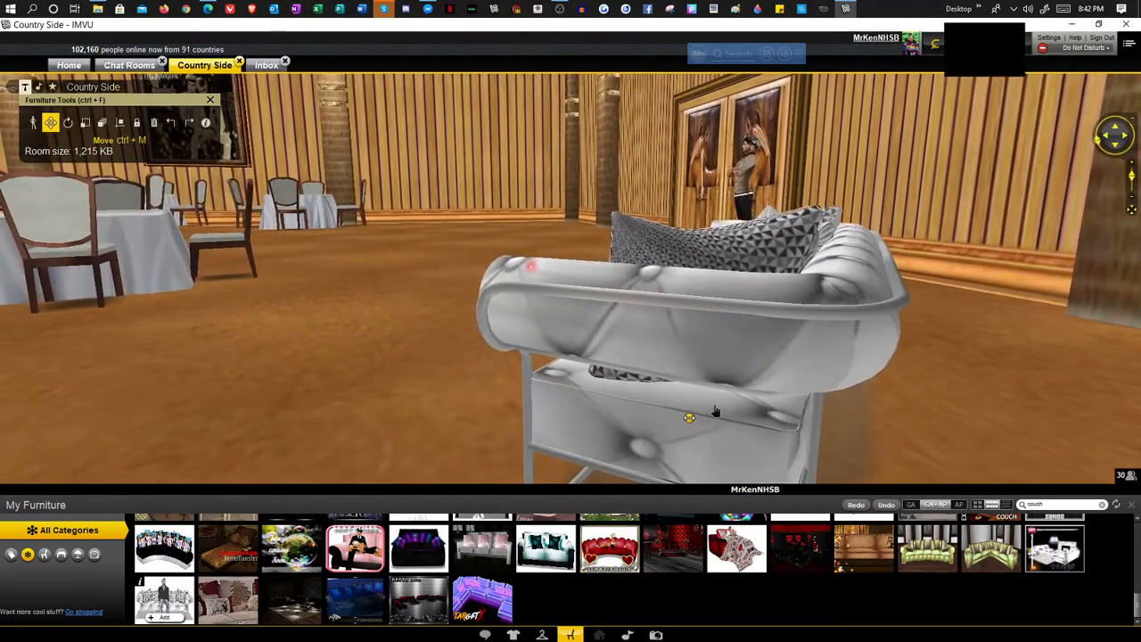
{"action": "left_click_drag", "start_coordinate": [715, 411], "coordinate": [909, 399]}
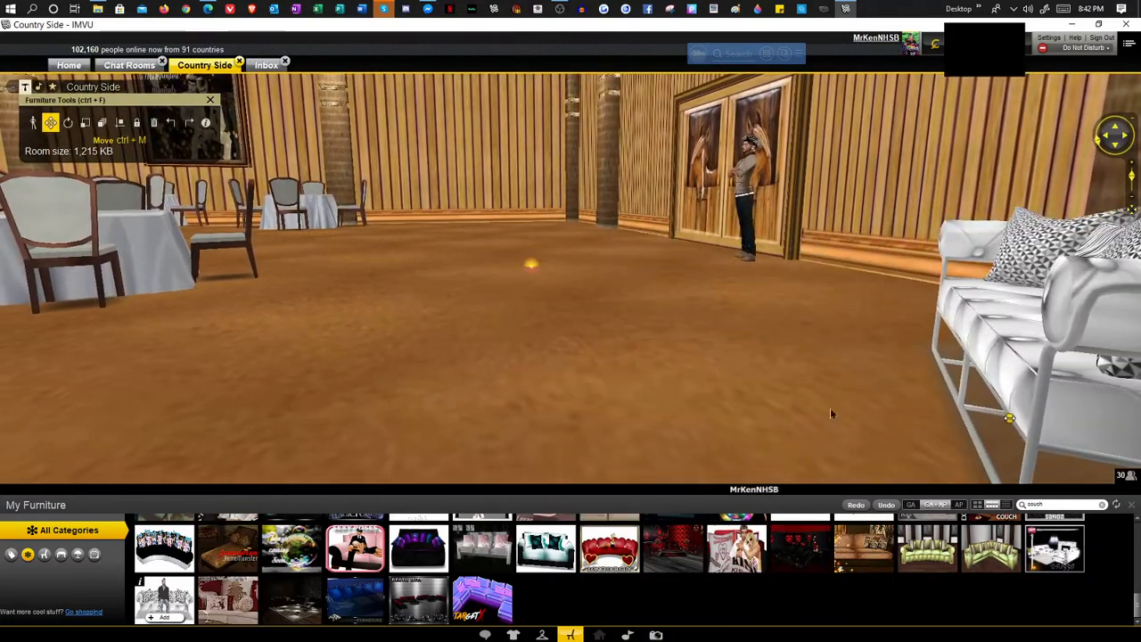
Fit the white couch into the corner behind the pillar, clear of the walls and facing the room
{"action": "left_click_drag", "start_coordinate": [738, 426], "coordinate": [790, 445]}
{"action": "left_click_drag", "start_coordinate": [634, 376], "coordinate": [414, 375]}
{"action": "left_click_drag", "start_coordinate": [317, 444], "coordinate": [539, 442]}
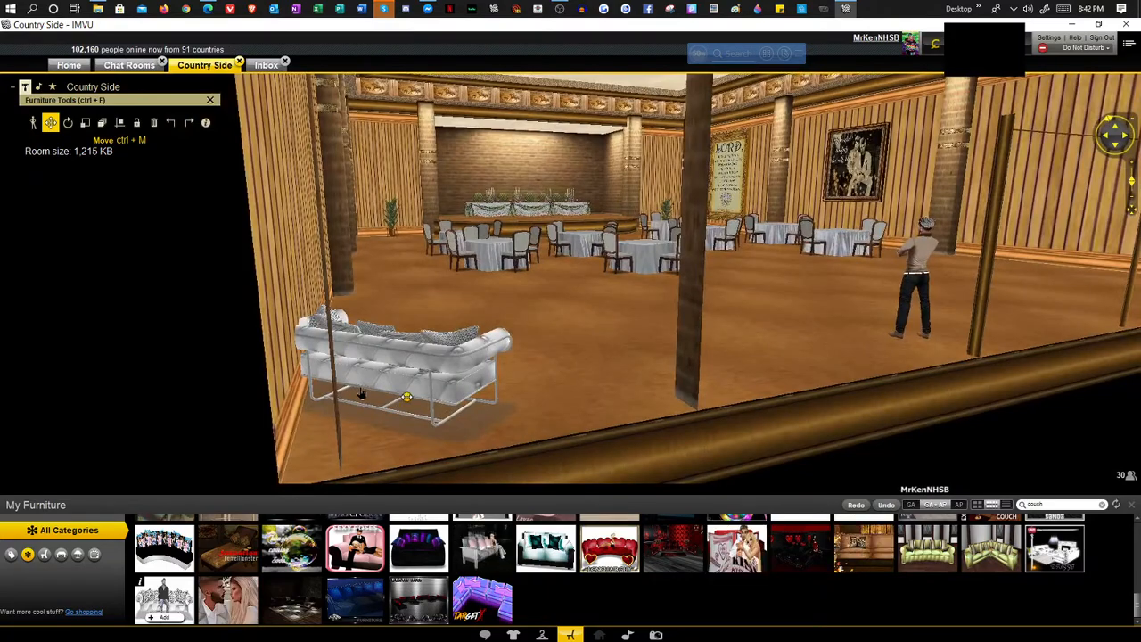
{"action": "left_click_drag", "start_coordinate": [365, 395], "coordinate": [424, 405]}
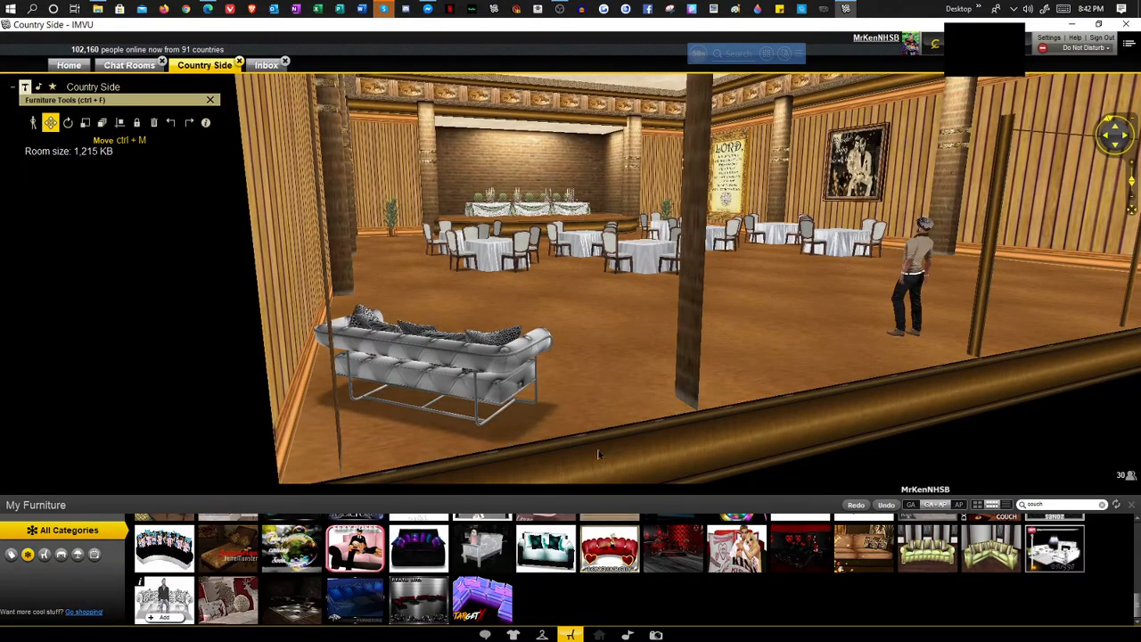
{"action": "left_click_drag", "start_coordinate": [632, 438], "coordinate": [417, 434]}
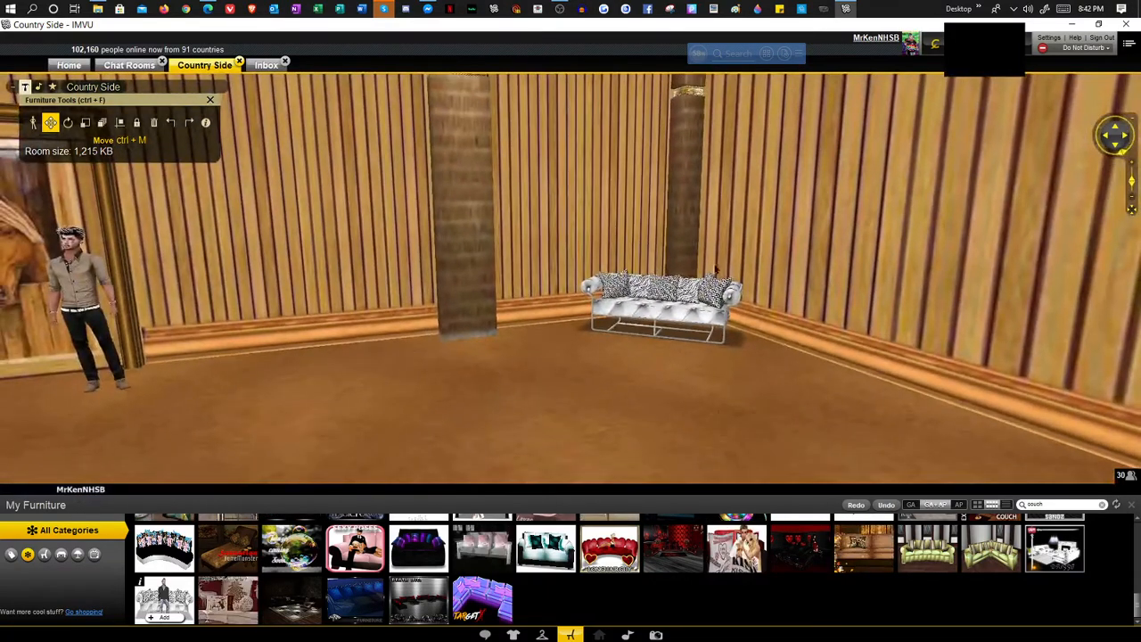
{"action": "left_click_drag", "start_coordinate": [551, 451], "coordinate": [612, 452]}
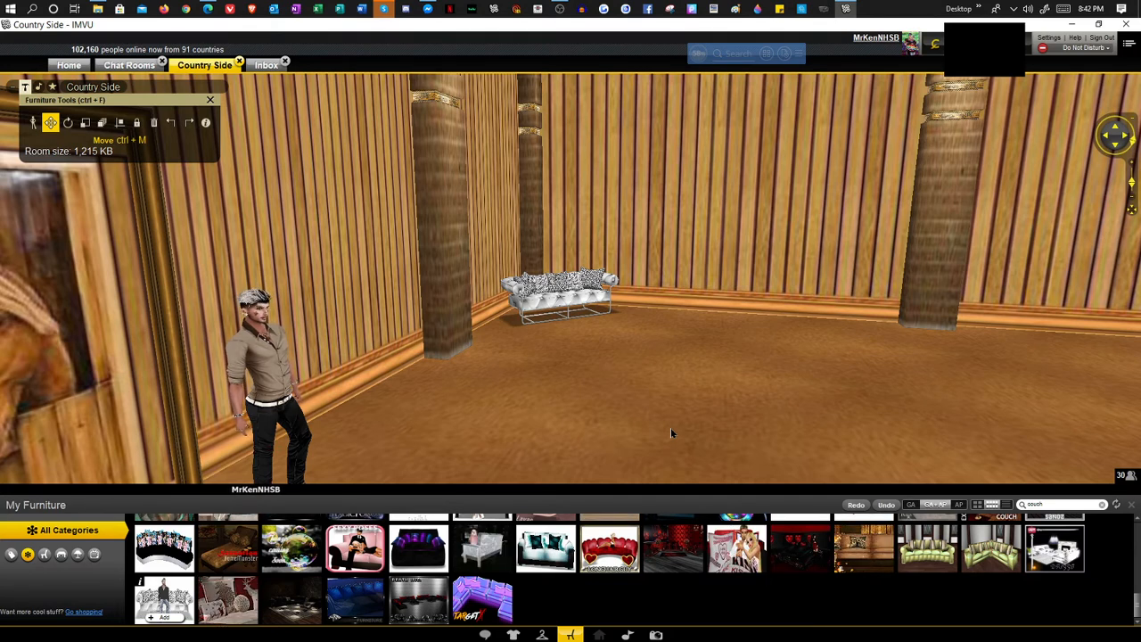
Switch to Explore mode and seat the avatar in the middle of the white corner couch
{"action": "left_click_drag", "start_coordinate": [755, 411], "coordinate": [647, 425]}
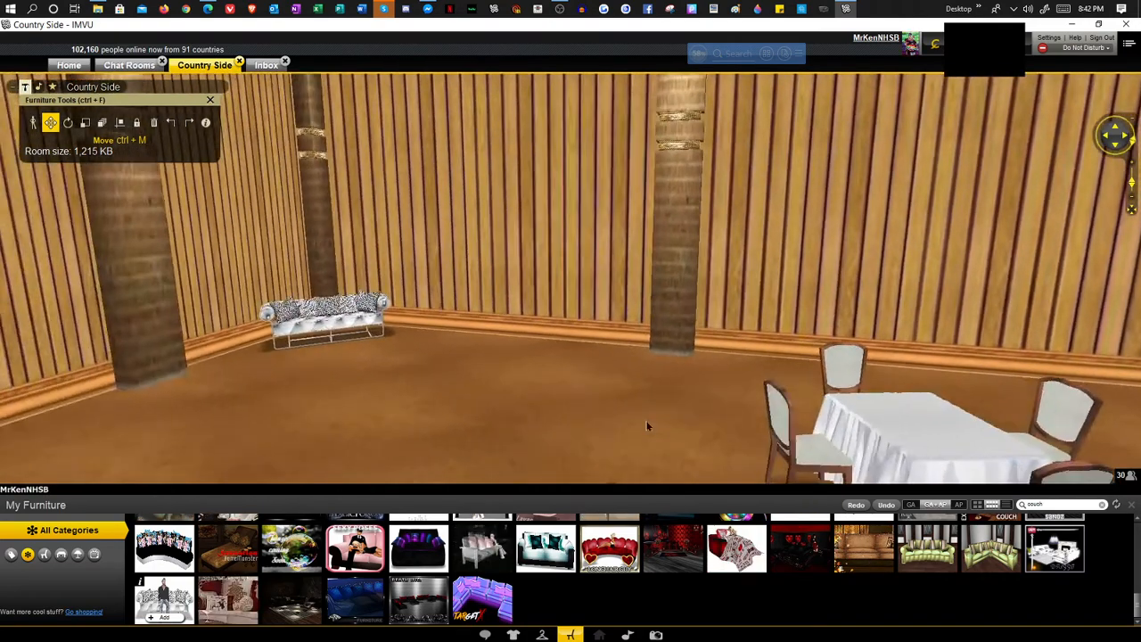
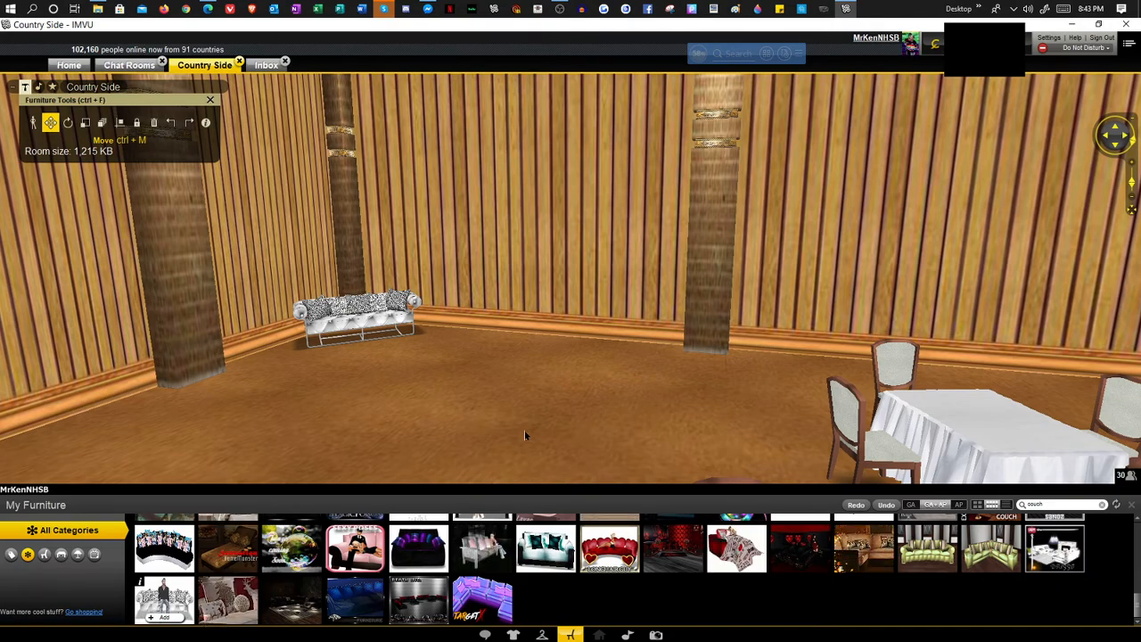
{"action": "left_click_drag", "start_coordinate": [525, 430], "coordinate": [590, 406]}
{"action": "scroll", "coordinate": [562, 396], "scroll_direction": "down", "scroll_amount": 3}
{"action": "scroll", "coordinate": [626, 408], "scroll_direction": "up", "scroll_amount": 4}
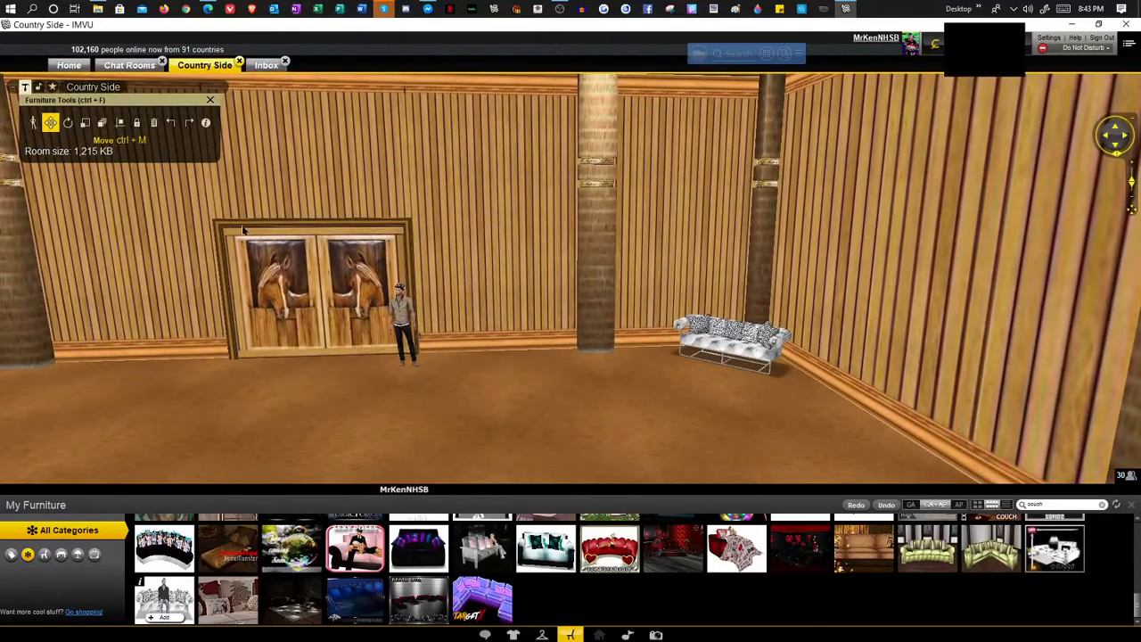
{"action": "left_click", "coordinate": [33, 123]}
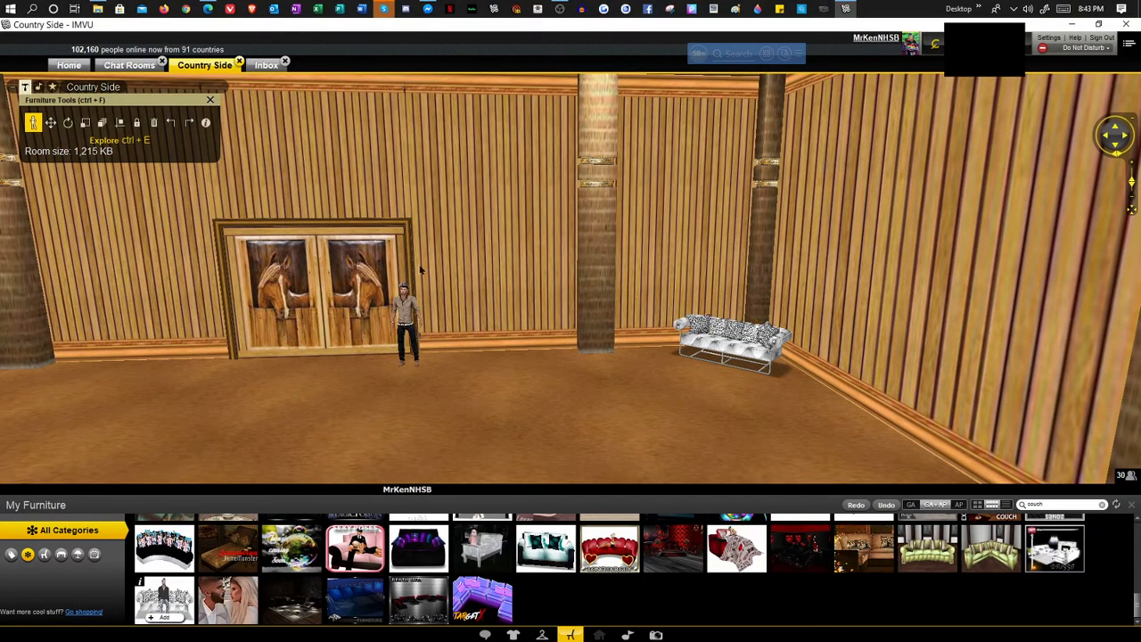
{"action": "left_click", "coordinate": [51, 123]}
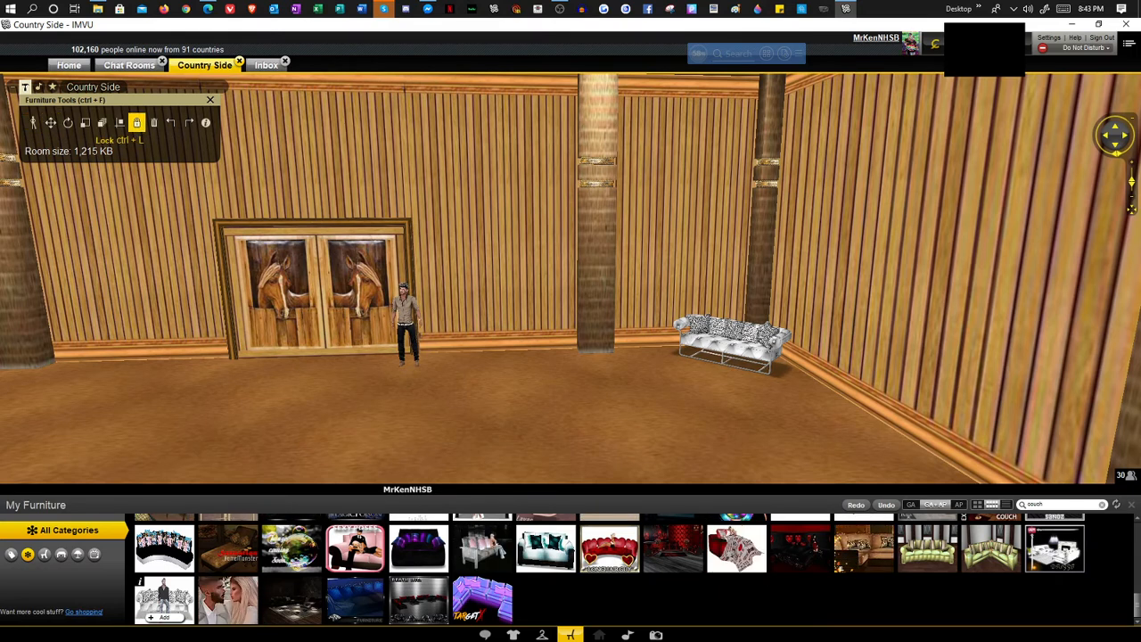
{"action": "left_click", "coordinate": [34, 125]}
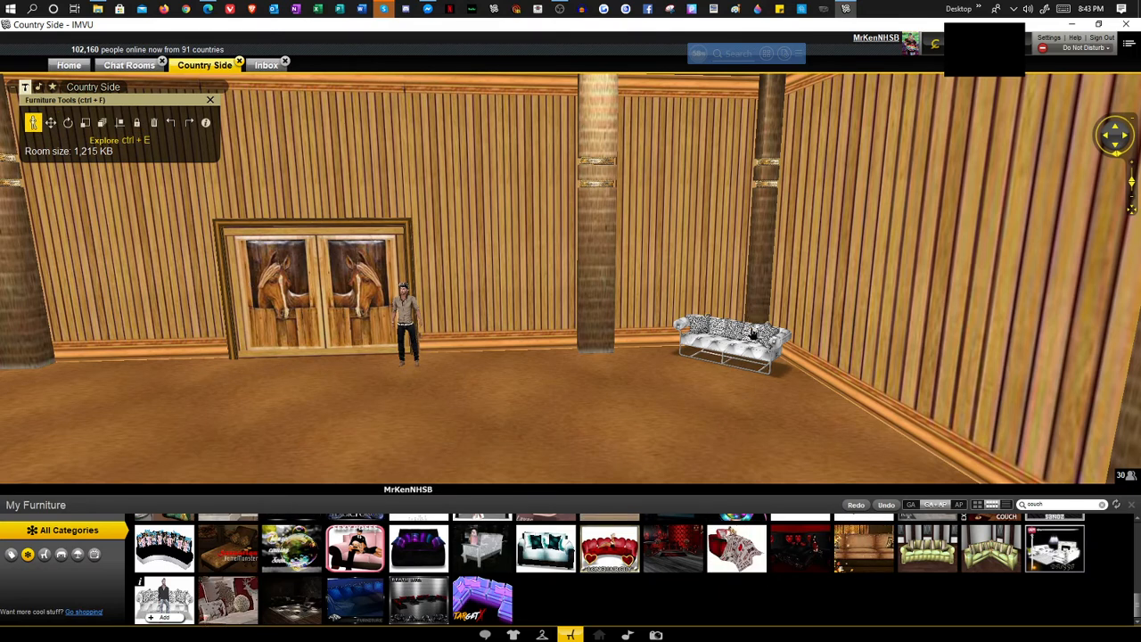
{"action": "left_click", "coordinate": [752, 323]}
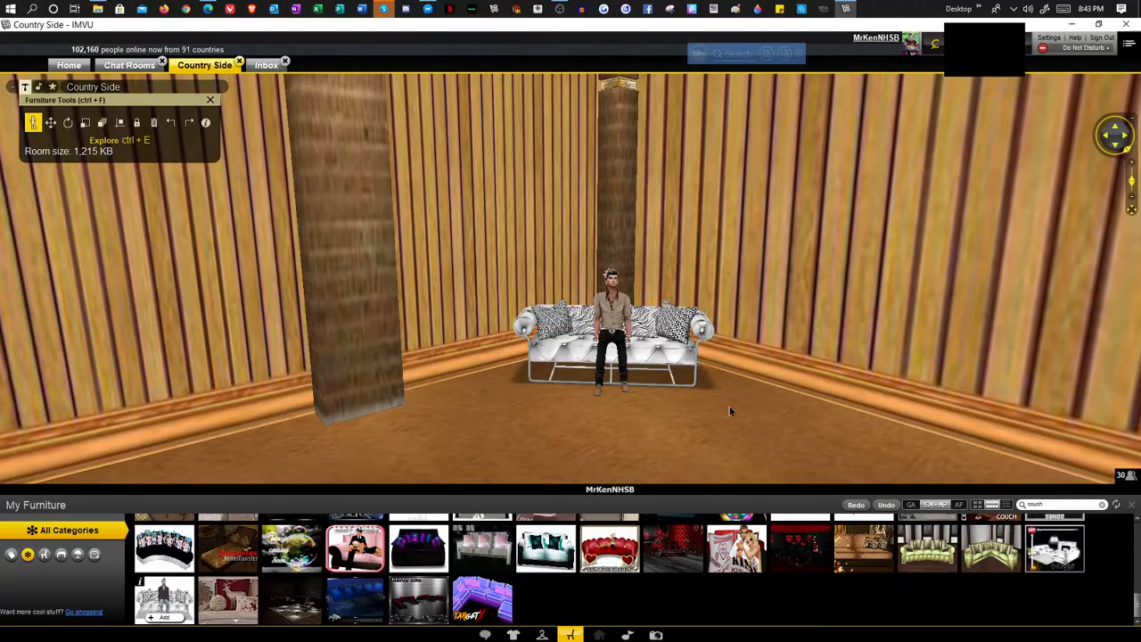
Look over the decorated room from several angles, examining the dining tables, stage, wall pictures and bare side wall
{"action": "left_click_drag", "start_coordinate": [729, 411], "coordinate": [682, 419]}
{"action": "scroll", "coordinate": [751, 393], "scroll_direction": "down", "scroll_amount": 3}
{"action": "scroll", "coordinate": [777, 375], "scroll_direction": "up", "scroll_amount": 4}
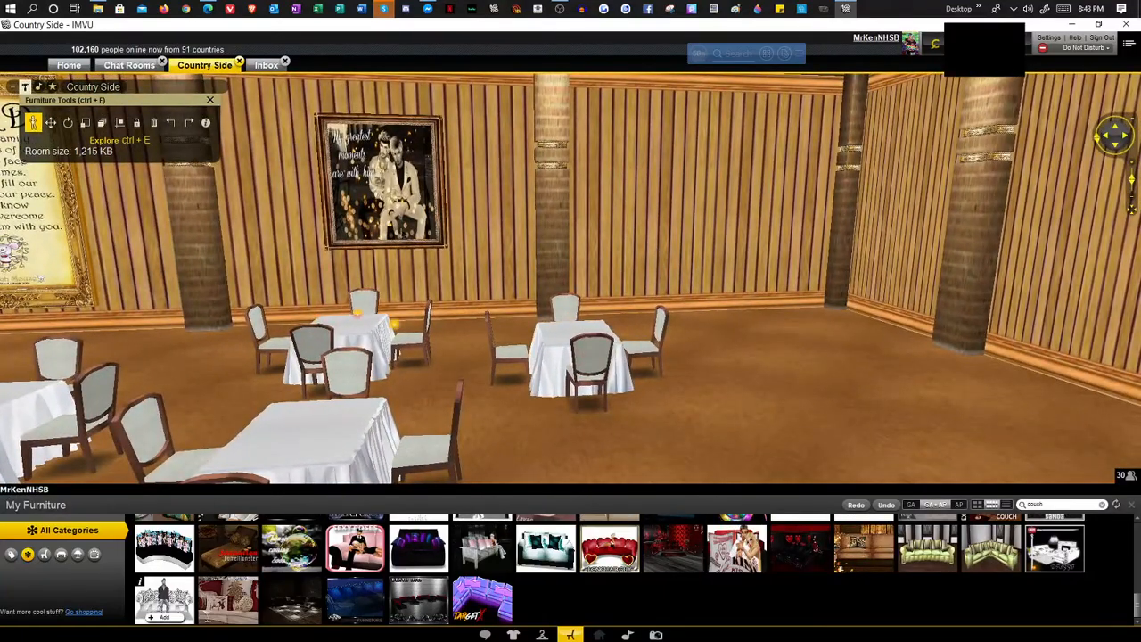
{"action": "left_click_drag", "start_coordinate": [605, 249], "coordinate": [356, 290]}
{"action": "scroll", "coordinate": [708, 269], "scroll_direction": "down", "scroll_amount": 3}
{"action": "left_click_drag", "start_coordinate": [711, 325], "coordinate": [743, 429]}
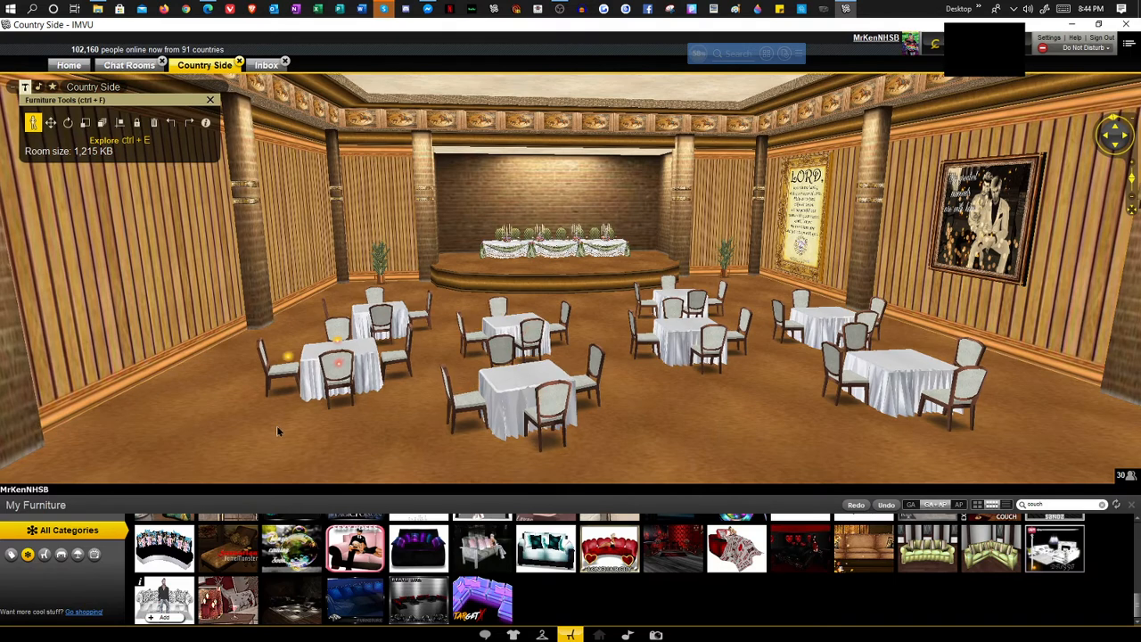
{"action": "left_click_drag", "start_coordinate": [276, 430], "coordinate": [428, 423]}
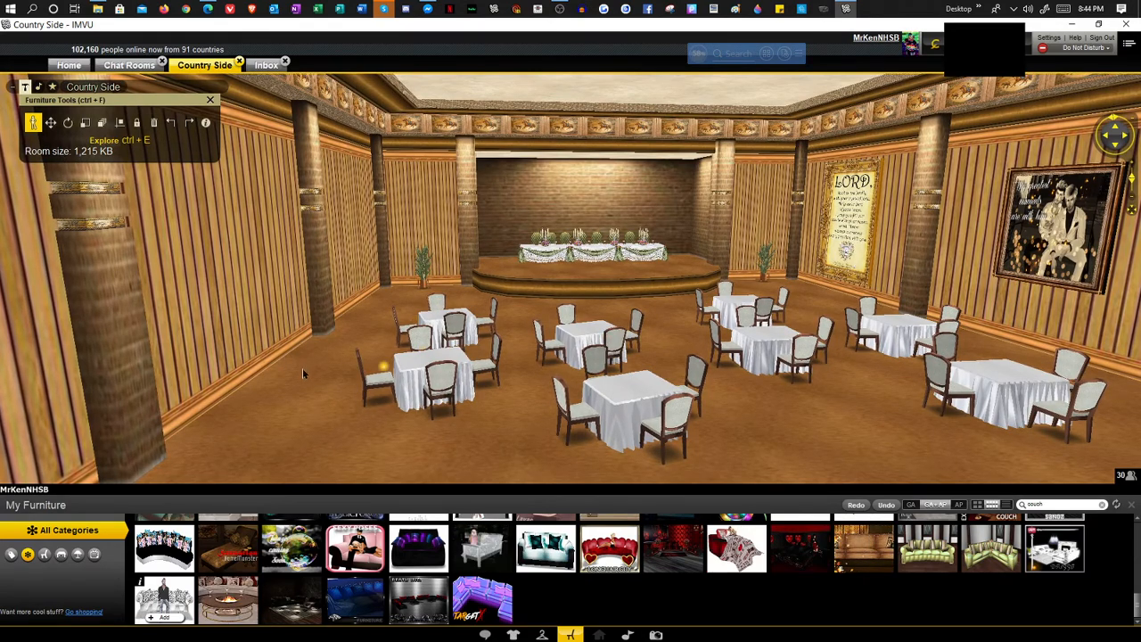
{"action": "left_click_drag", "start_coordinate": [303, 367], "coordinate": [452, 411]}
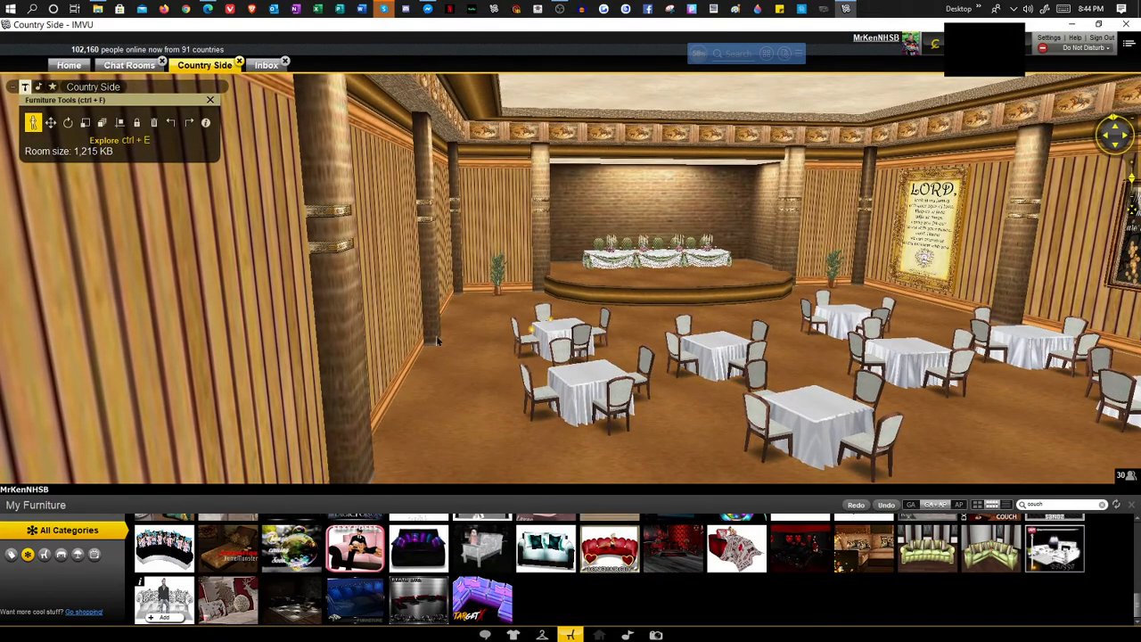
{"action": "left_click_drag", "start_coordinate": [437, 339], "coordinate": [677, 359]}
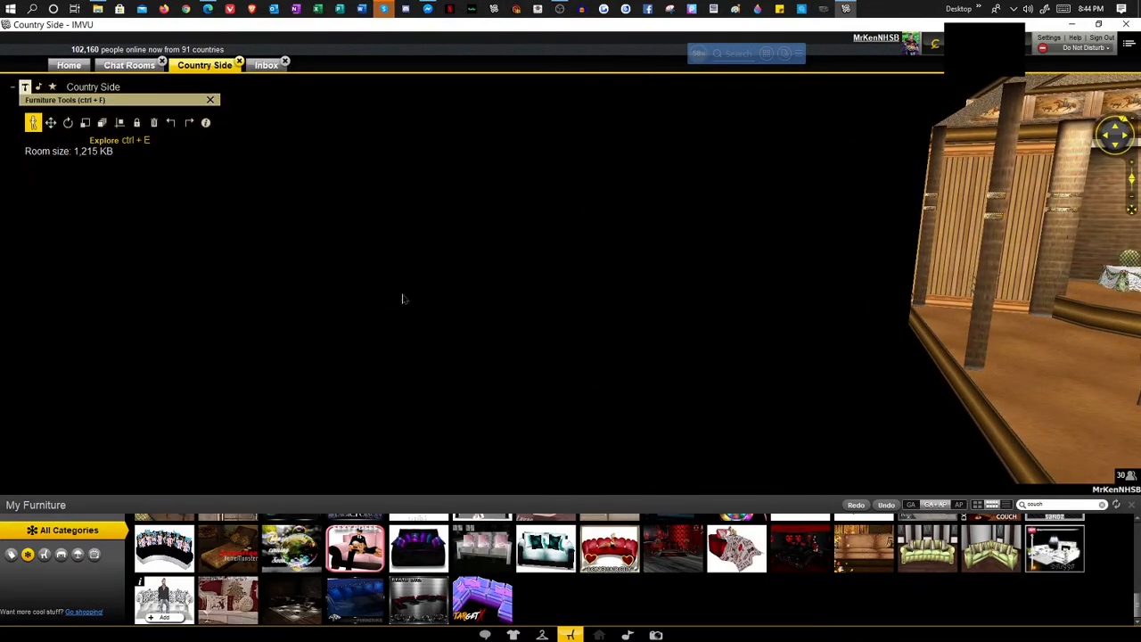
{"action": "left_click_drag", "start_coordinate": [419, 316], "coordinate": [489, 314]}
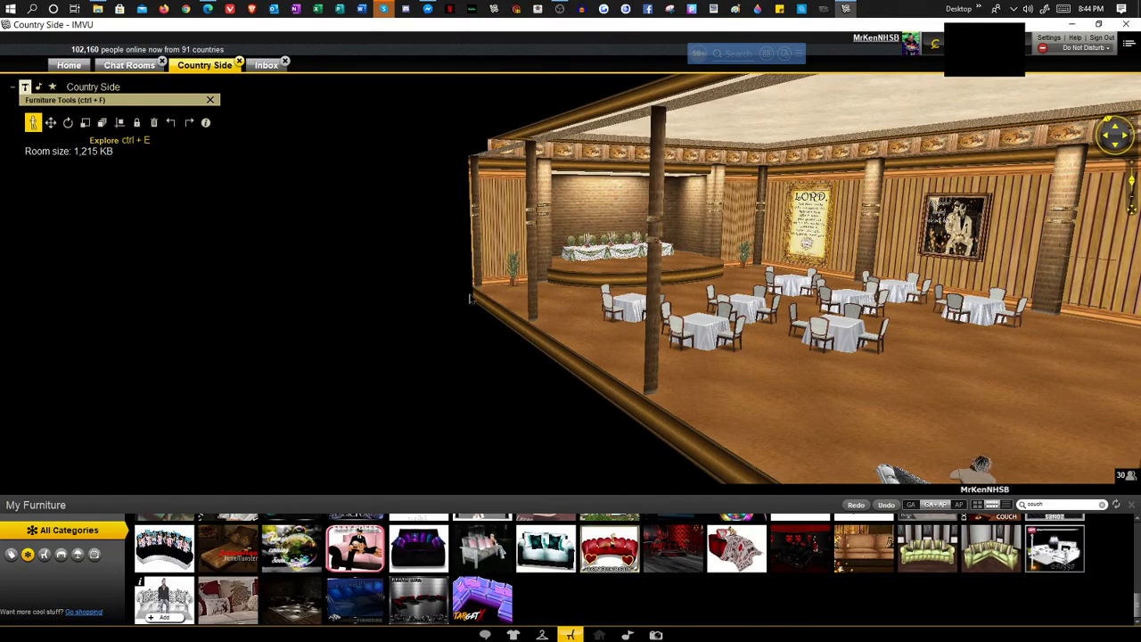
{"action": "left_click_drag", "start_coordinate": [489, 293], "coordinate": [542, 354]}
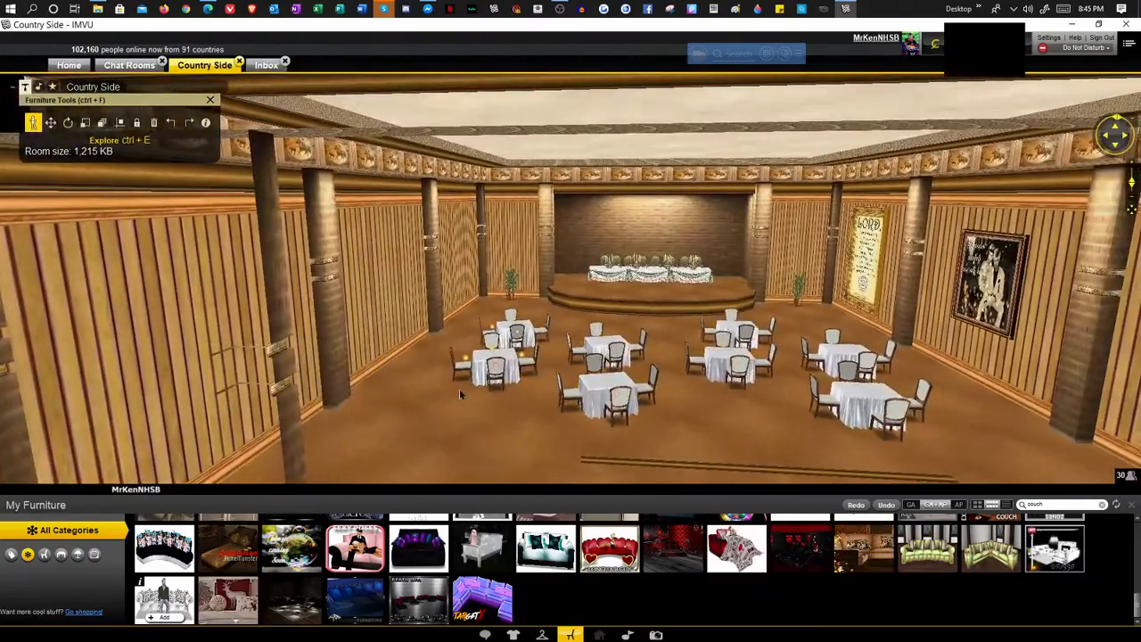
Examine the empty floor around the dining tables from several angles to find space for more furniture
{"action": "left_click_drag", "start_coordinate": [691, 407], "coordinate": [566, 327]}
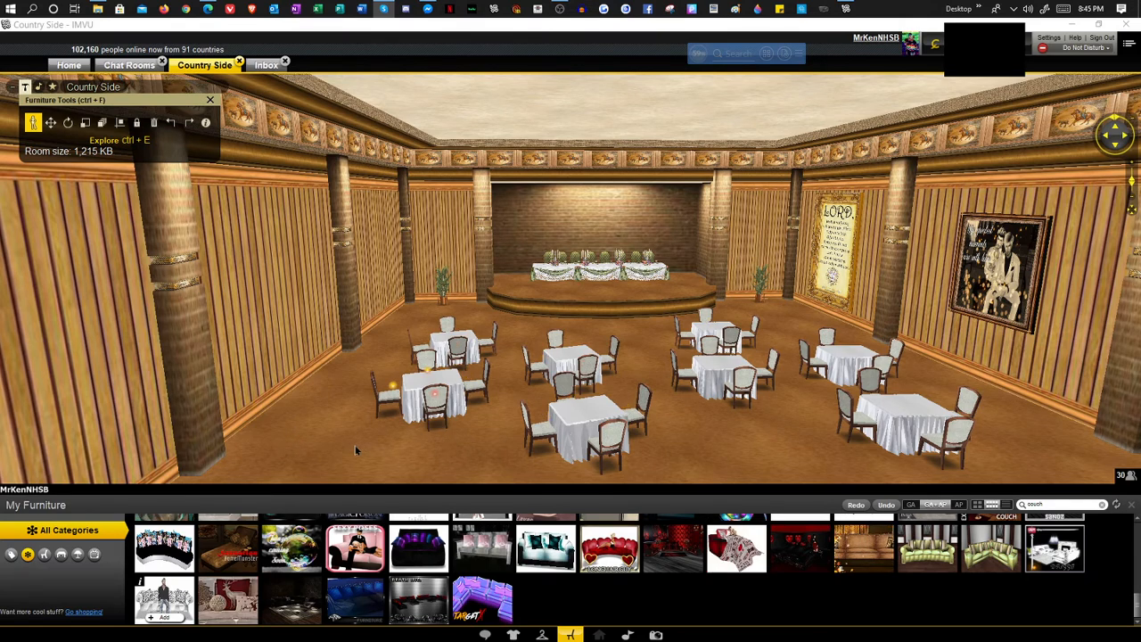
{"action": "left_click_drag", "start_coordinate": [355, 446], "coordinate": [513, 432]}
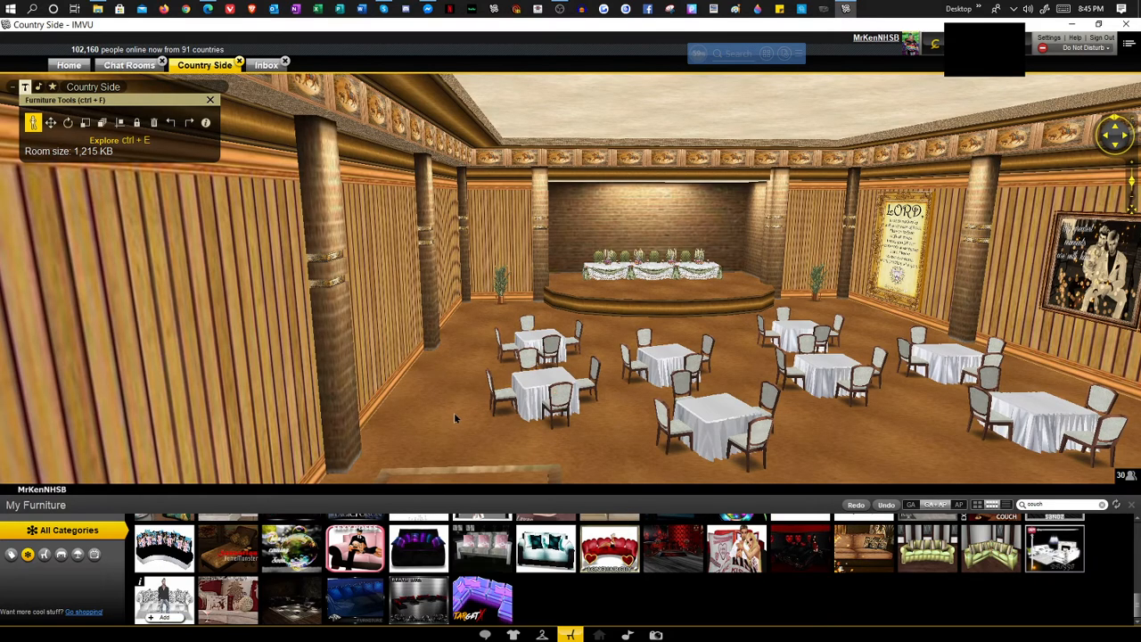
{"action": "left_click_drag", "start_coordinate": [455, 414], "coordinate": [658, 350]}
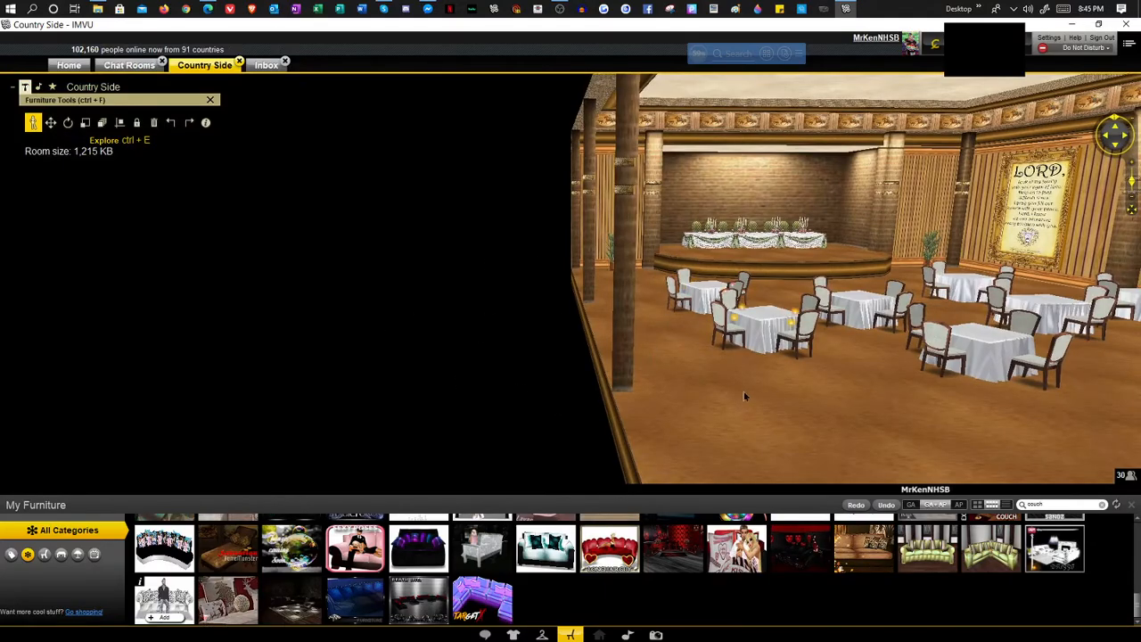
{"action": "left_click_drag", "start_coordinate": [745, 395], "coordinate": [147, 603]}
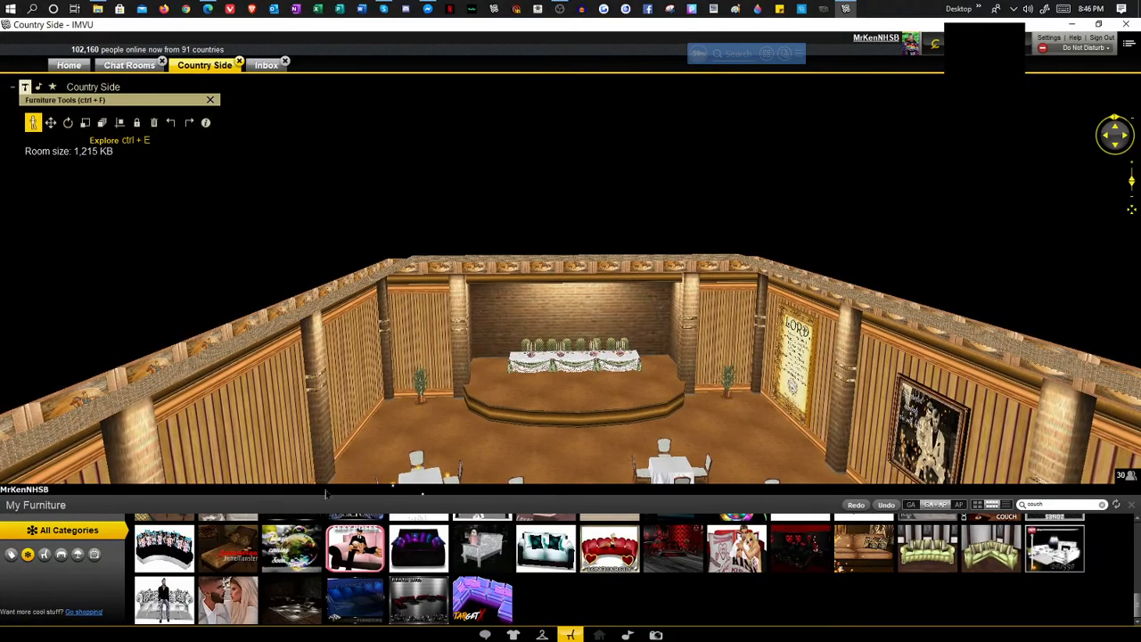
{"action": "left_click_drag", "start_coordinate": [308, 473], "coordinate": [661, 295]}
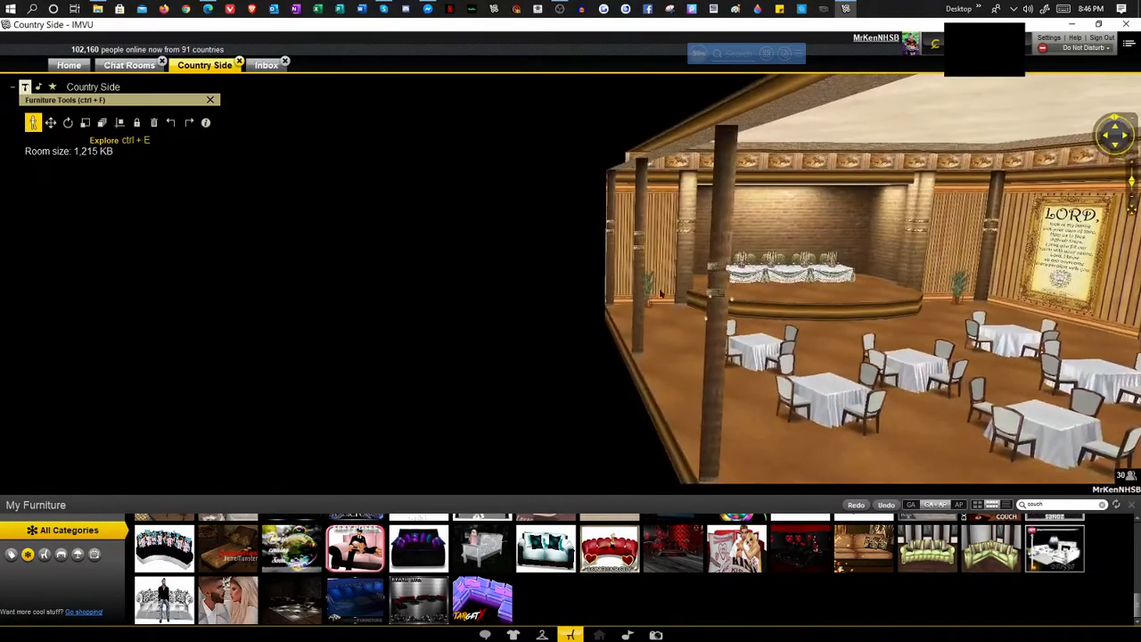
{"action": "left_click_drag", "start_coordinate": [636, 381], "coordinate": [497, 247]}
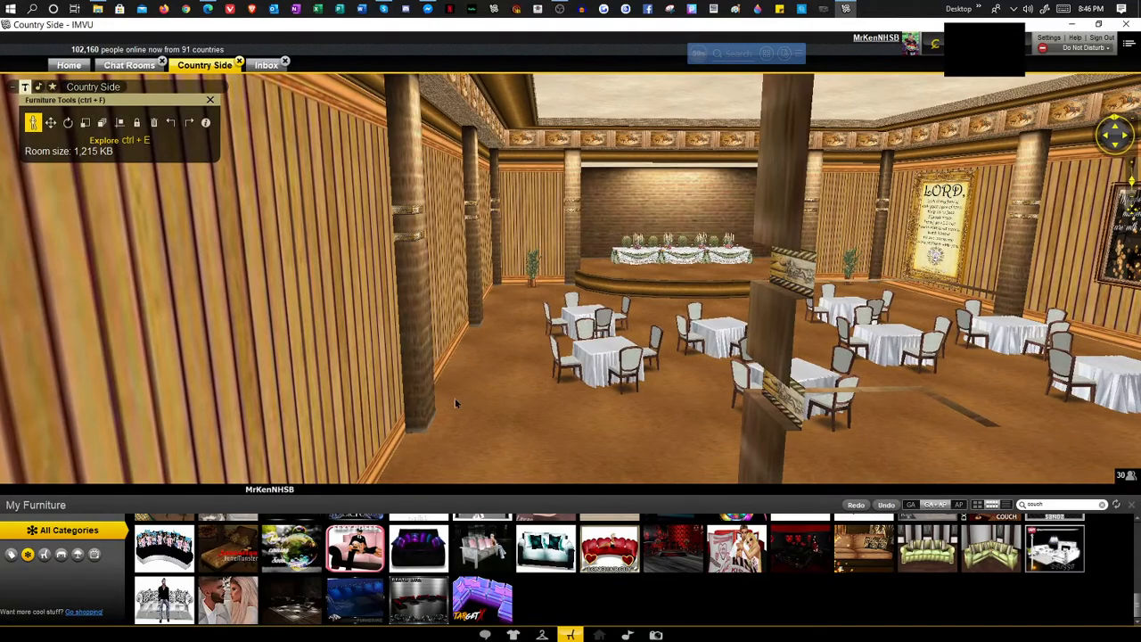
{"action": "left_click_drag", "start_coordinate": [720, 416], "coordinate": [441, 435]}
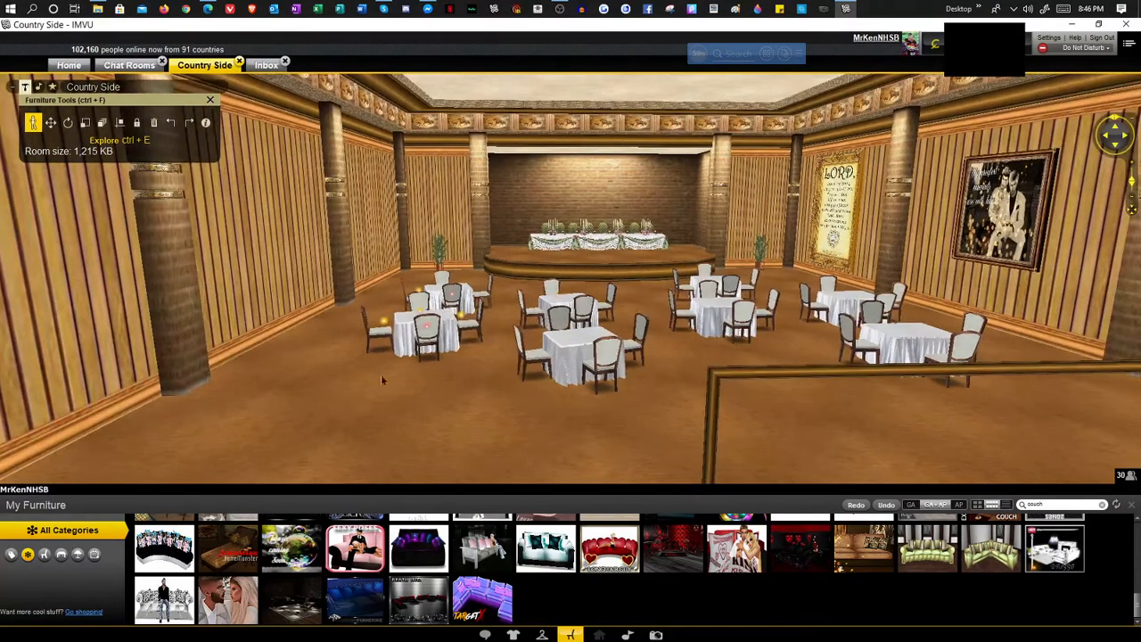
{"action": "left_click_drag", "start_coordinate": [381, 375], "coordinate": [802, 374]}
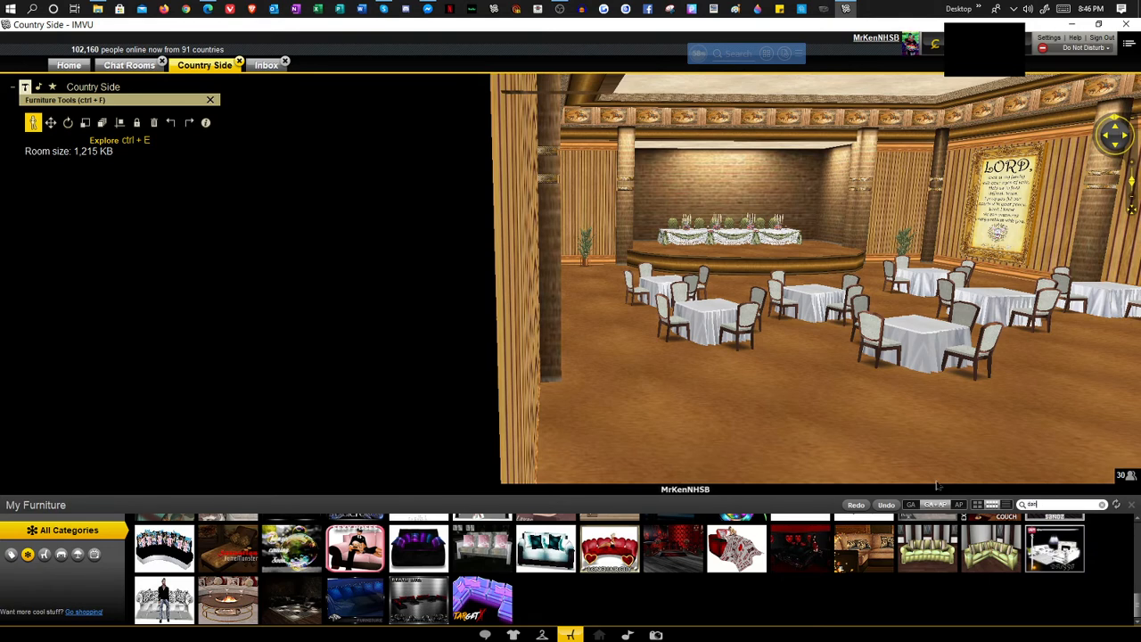
Search the furniture inventory for "dance" and add the purple tiled dance floor to the room
{"action": "type", "text": "ce"}
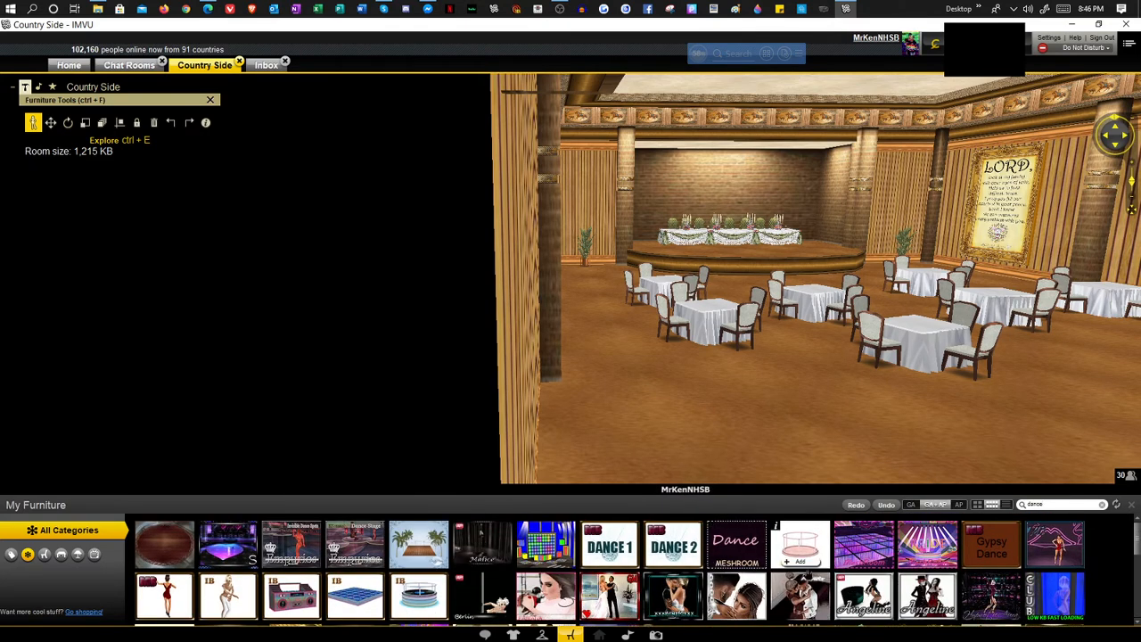
{"action": "left_click_drag", "start_coordinate": [874, 437], "coordinate": [679, 461]}
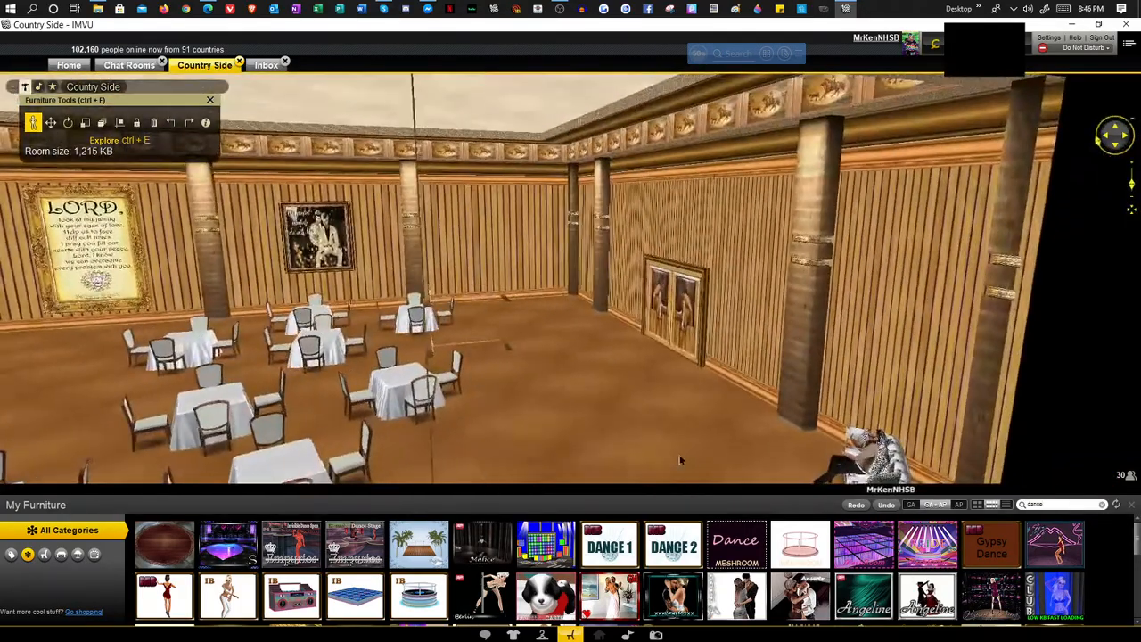
{"action": "scroll", "coordinate": [679, 460], "scroll_direction": "down", "scroll_amount": 5}
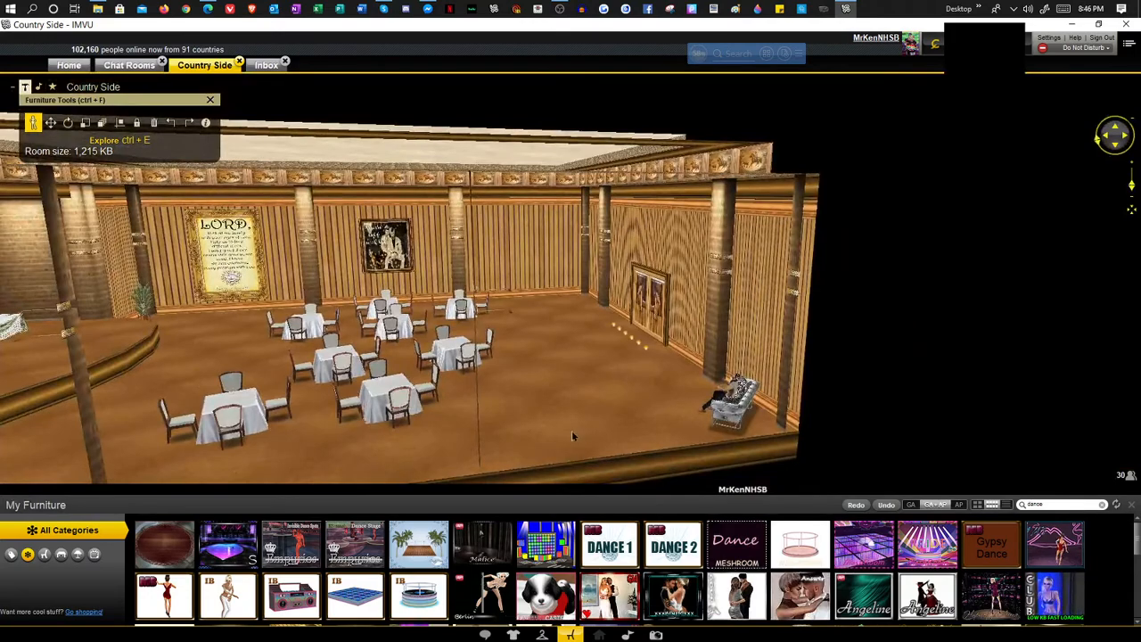
{"action": "scroll", "coordinate": [557, 438], "scroll_direction": "down", "scroll_amount": 5}
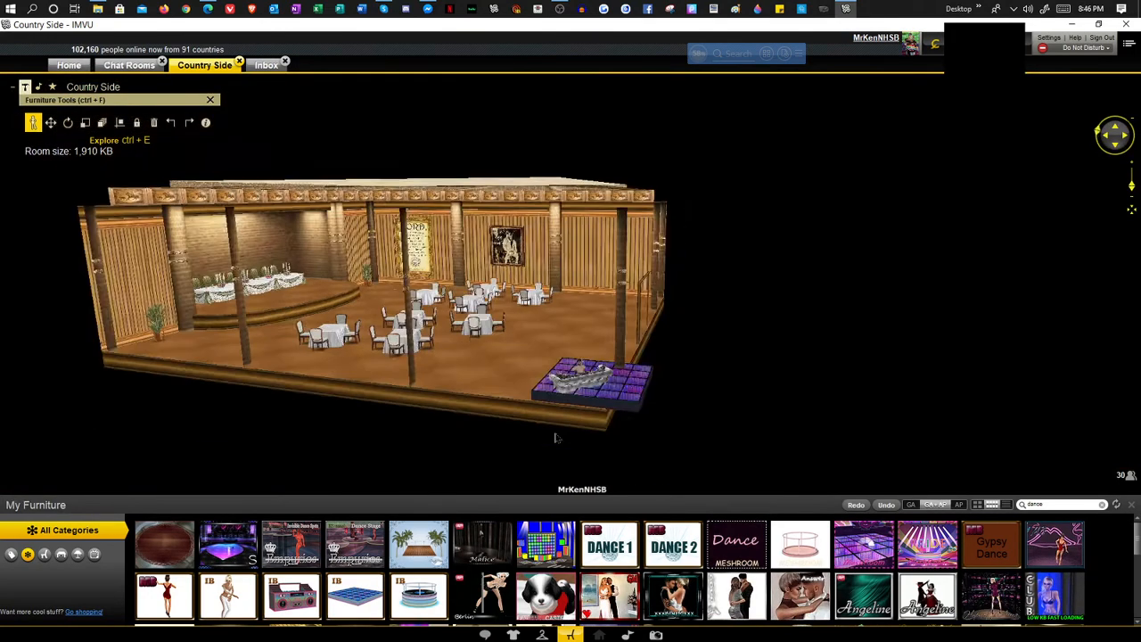
Move the purple dance floor from under the corner couch to the open floor beside the dining tables
{"action": "scroll", "coordinate": [555, 438], "scroll_direction": "up", "scroll_amount": 5}
{"action": "mouse_move", "coordinate": [566, 426]}
{"action": "left_mouse_down"}
{"action": "mouse_move", "coordinate": [456, 451]}
{"action": "mouse_move", "coordinate": [625, 416]}
{"action": "mouse_move", "coordinate": [562, 411]}
{"action": "left_mouse_up"}
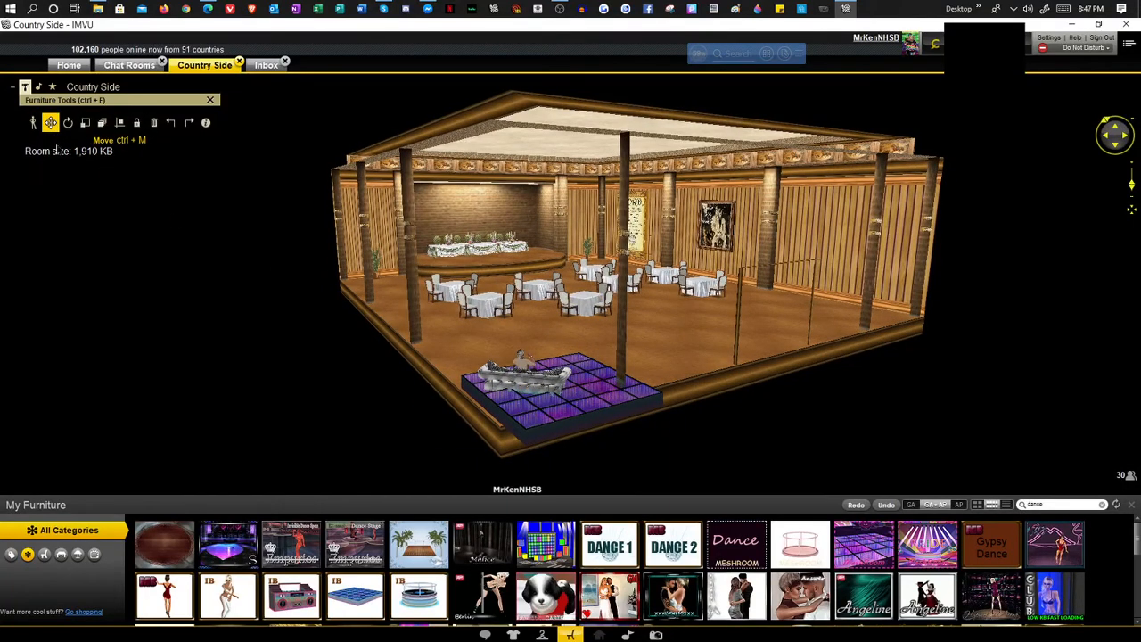
{"action": "left_click", "coordinate": [478, 391]}
{"action": "left_click_drag", "start_coordinate": [478, 392], "coordinate": [282, 403]}
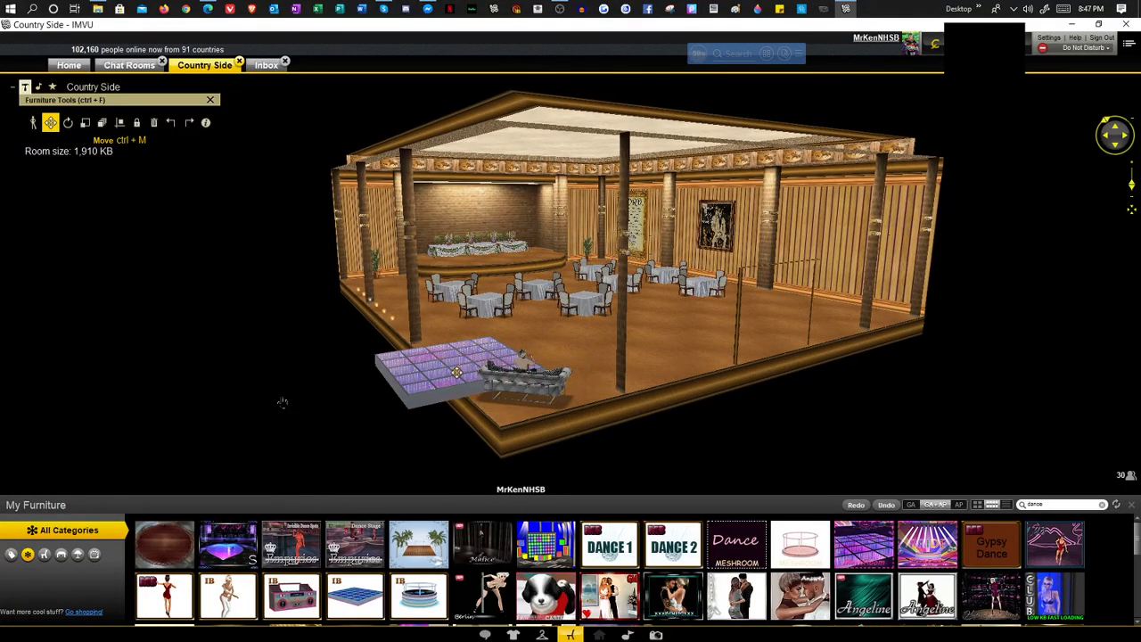
{"action": "left_click_drag", "start_coordinate": [457, 372], "coordinate": [534, 340]}
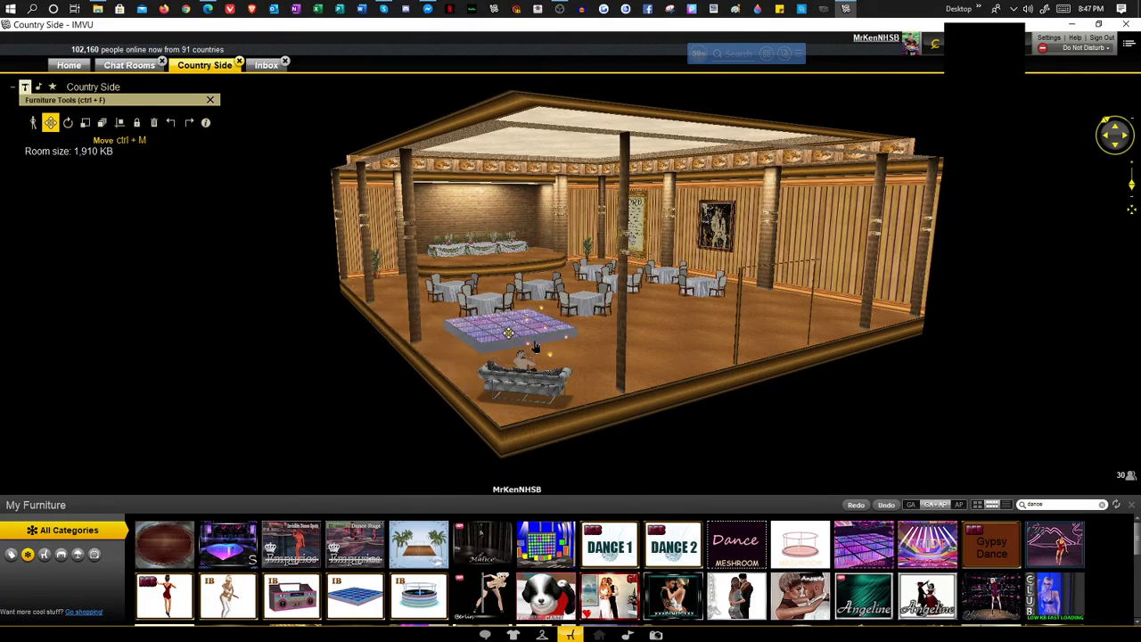
Move the purple dance floor out of the room into the empty space beyond the side wall
{"action": "mouse_move", "coordinate": [620, 364]}
{"action": "left_mouse_down"}
{"action": "mouse_move", "coordinate": [573, 358]}
{"action": "mouse_move", "coordinate": [604, 360]}
{"action": "left_mouse_up"}
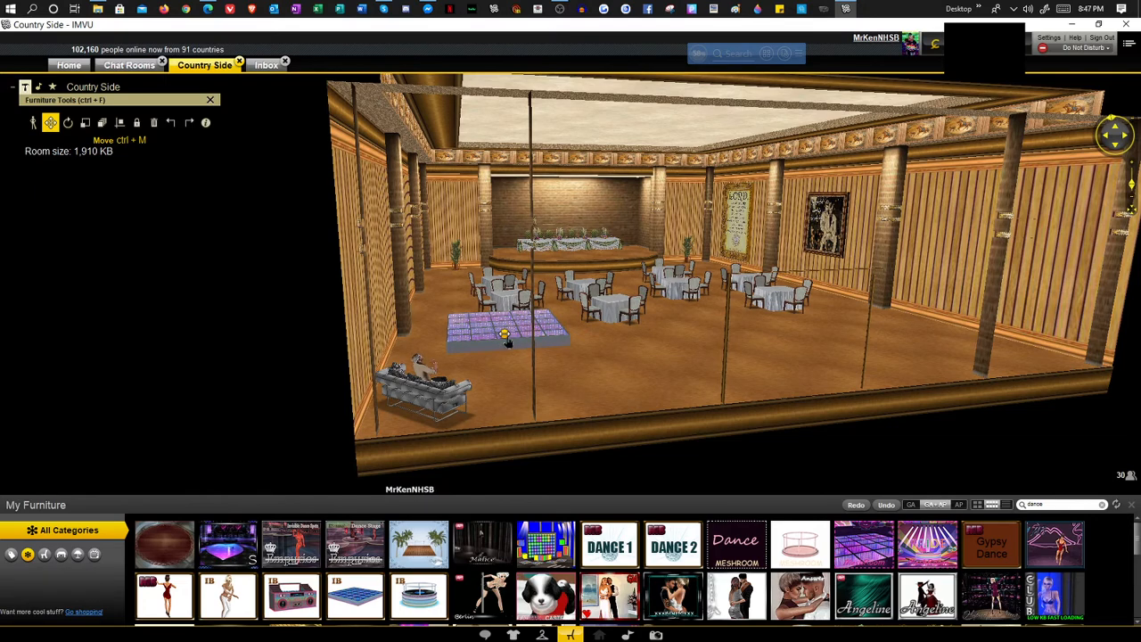
{"action": "left_click_drag", "start_coordinate": [93, 356], "coordinate": [198, 397]}
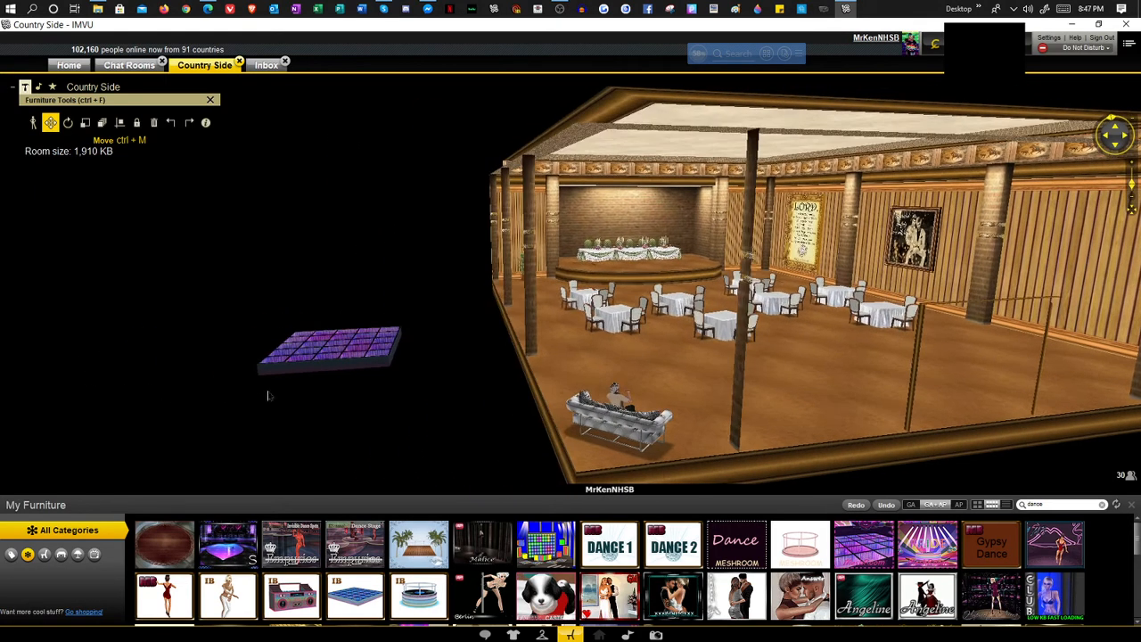
{"action": "scroll", "coordinate": [436, 433], "scroll_direction": "down", "scroll_amount": 5}
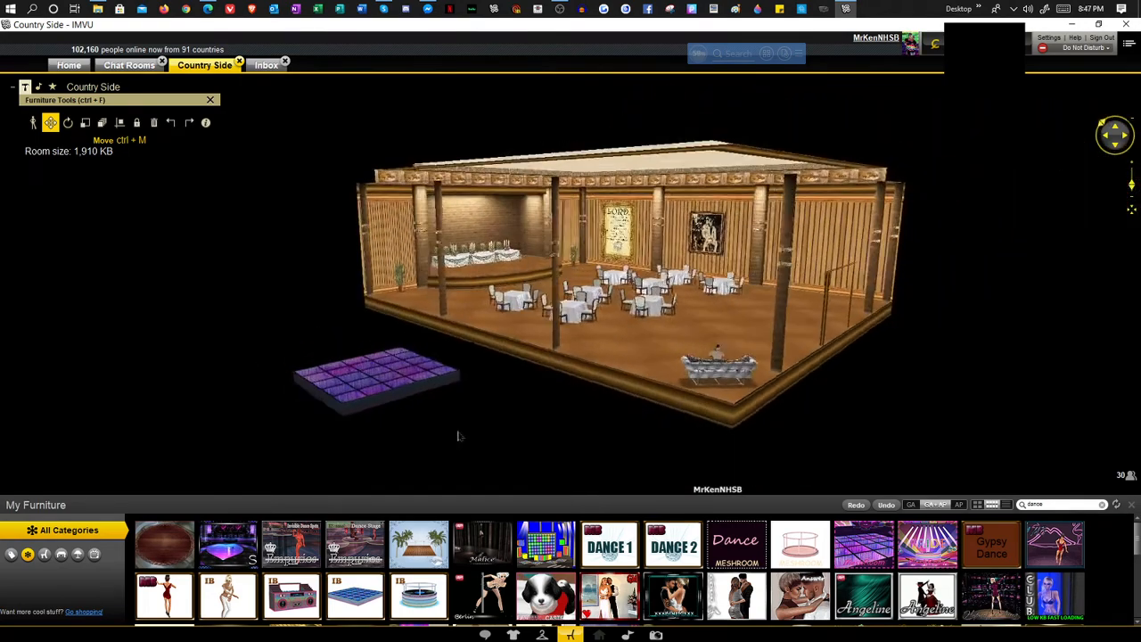
{"action": "scroll", "coordinate": [458, 433], "scroll_direction": "up", "scroll_amount": 6}
{"action": "left_click_drag", "start_coordinate": [343, 384], "coordinate": [343, 205]}
{"action": "left_click_drag", "start_coordinate": [383, 349], "coordinate": [479, 394]}
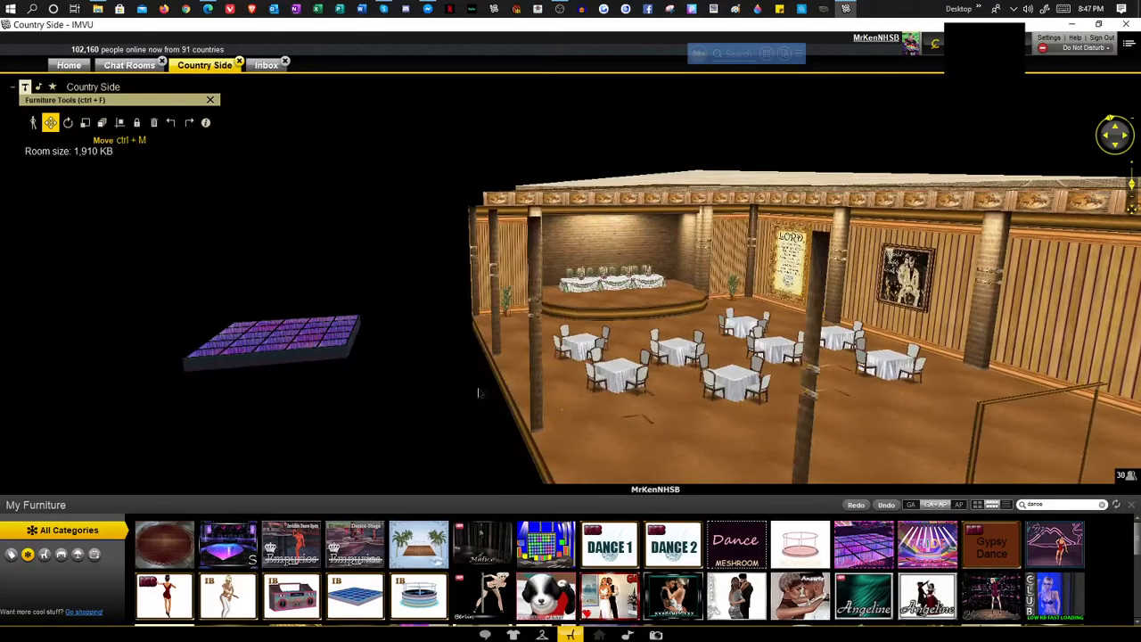
Browse the dance furniture results and add a dance animation spot to the room
{"action": "left_click_drag", "start_coordinate": [774, 457], "coordinate": [597, 371]}
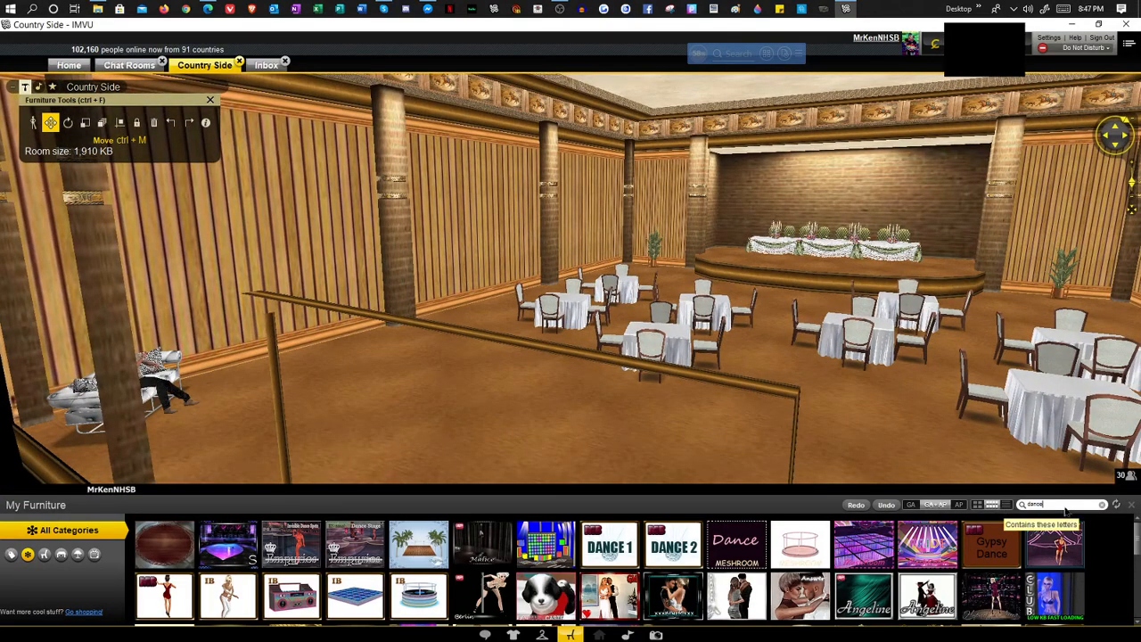
{"action": "scroll", "coordinate": [684, 570], "scroll_direction": "down", "scroll_amount": 3}
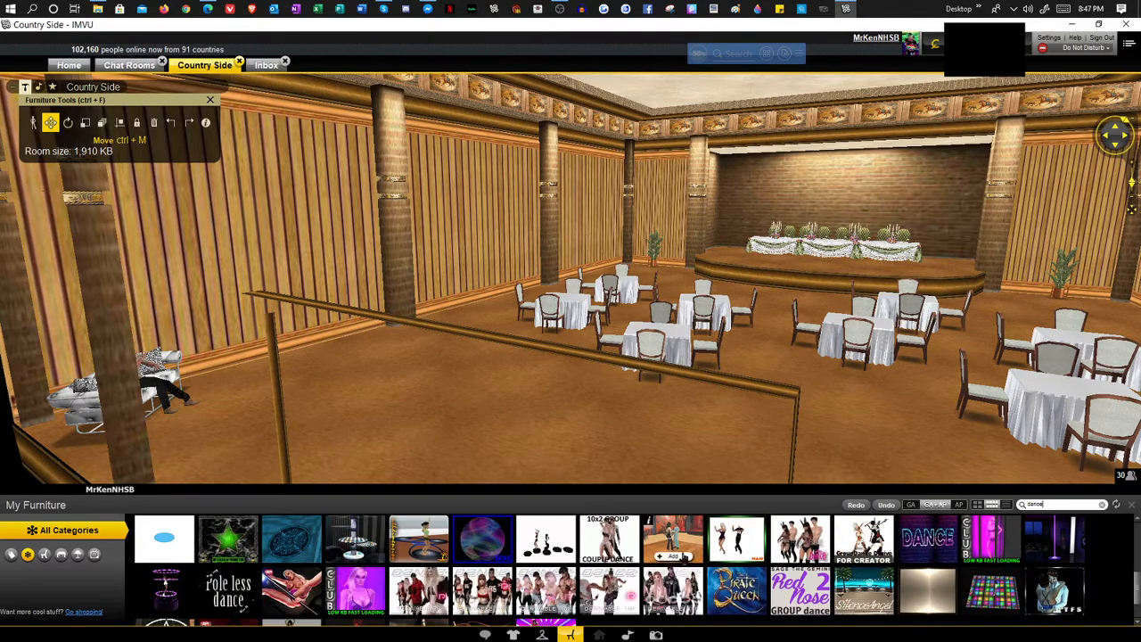
{"action": "scroll", "coordinate": [684, 557], "scroll_direction": "up", "scroll_amount": 1}
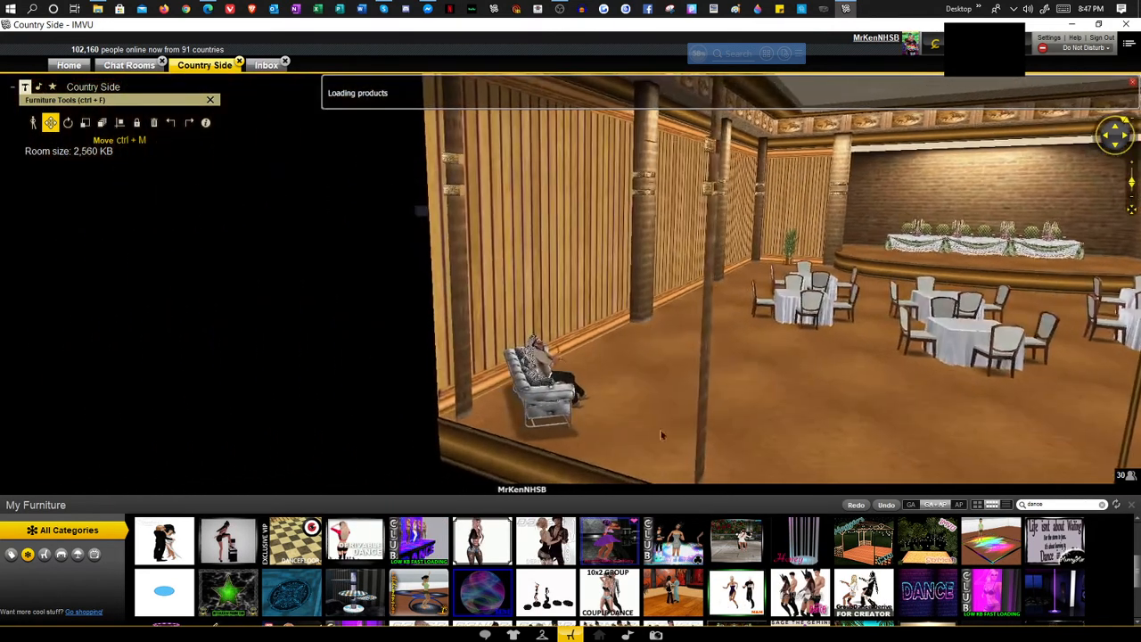
Switch to Explore mode and place the avatar on the new dance spot beside the corner couch
{"action": "left_click", "coordinate": [34, 124]}
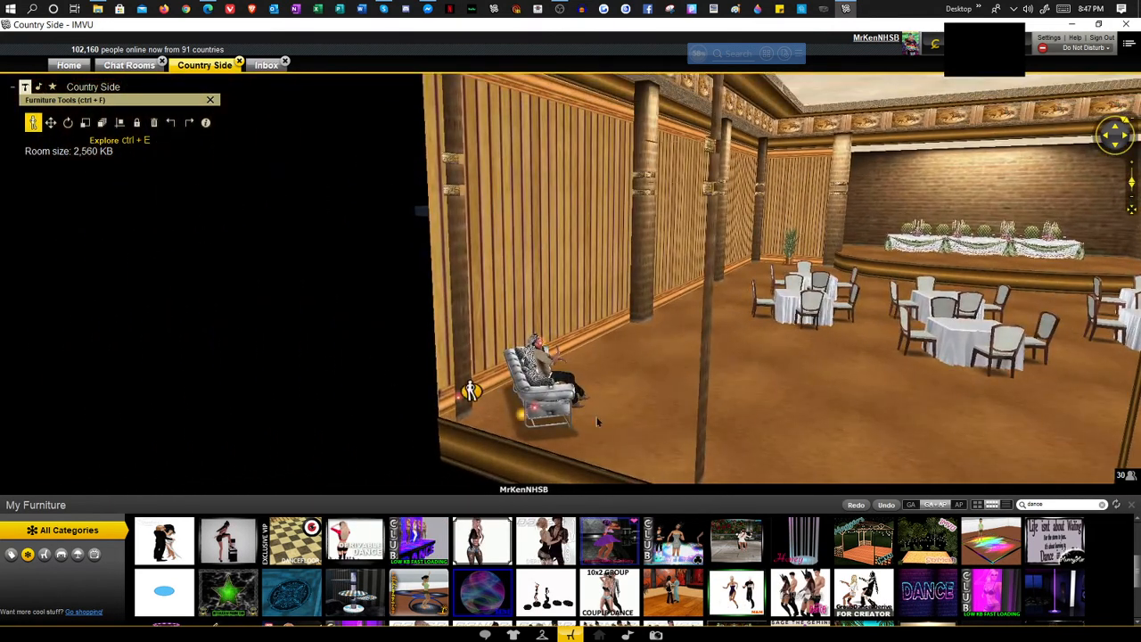
{"action": "left_click", "coordinate": [638, 439]}
{"action": "left_click_drag", "start_coordinate": [649, 392], "coordinate": [682, 396]}
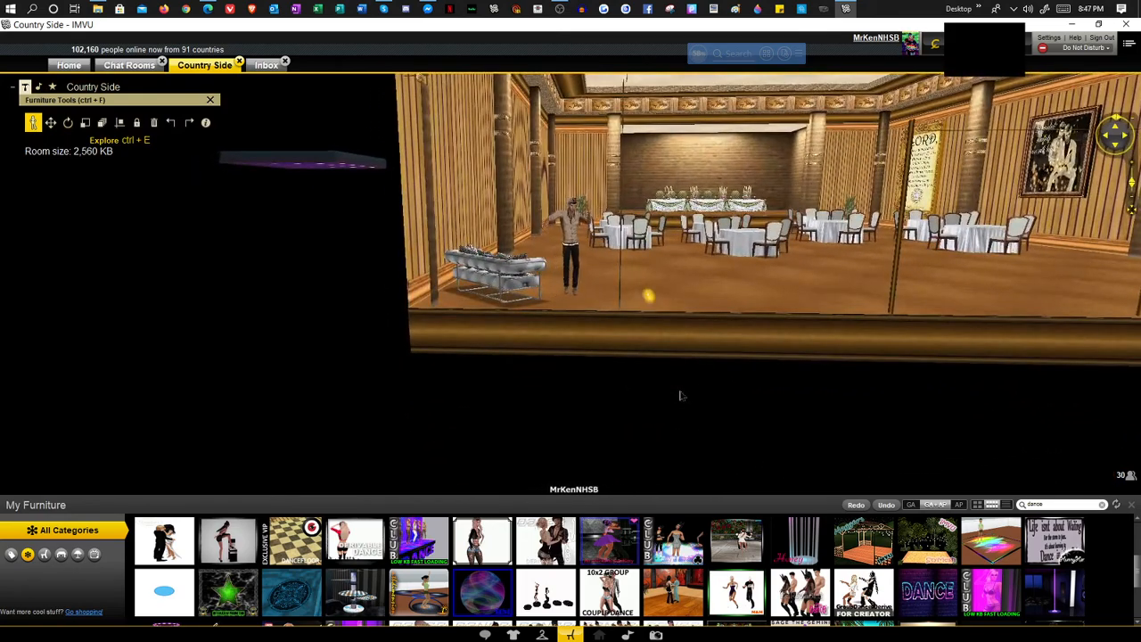
{"action": "left_click_drag", "start_coordinate": [617, 350], "coordinate": [676, 397]}
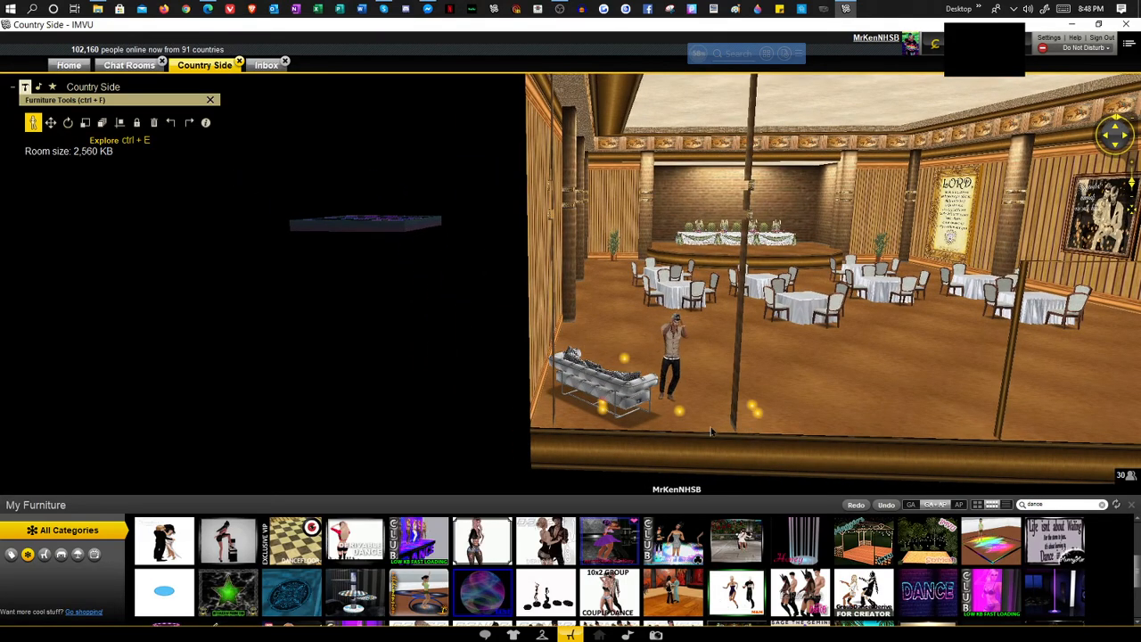
Move the dance spot with the avatar out of the room, towards the purple dance floor
{"action": "left_click", "coordinate": [51, 123]}
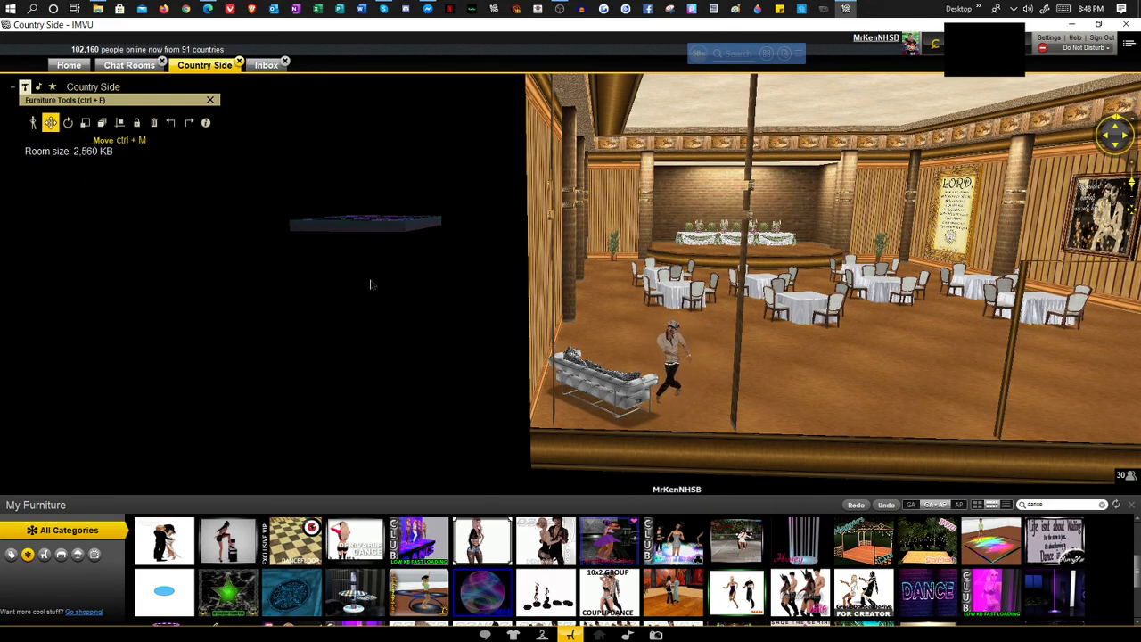
{"action": "left_click", "coordinate": [564, 411]}
{"action": "left_click_drag", "start_coordinate": [564, 411], "coordinate": [262, 389]}
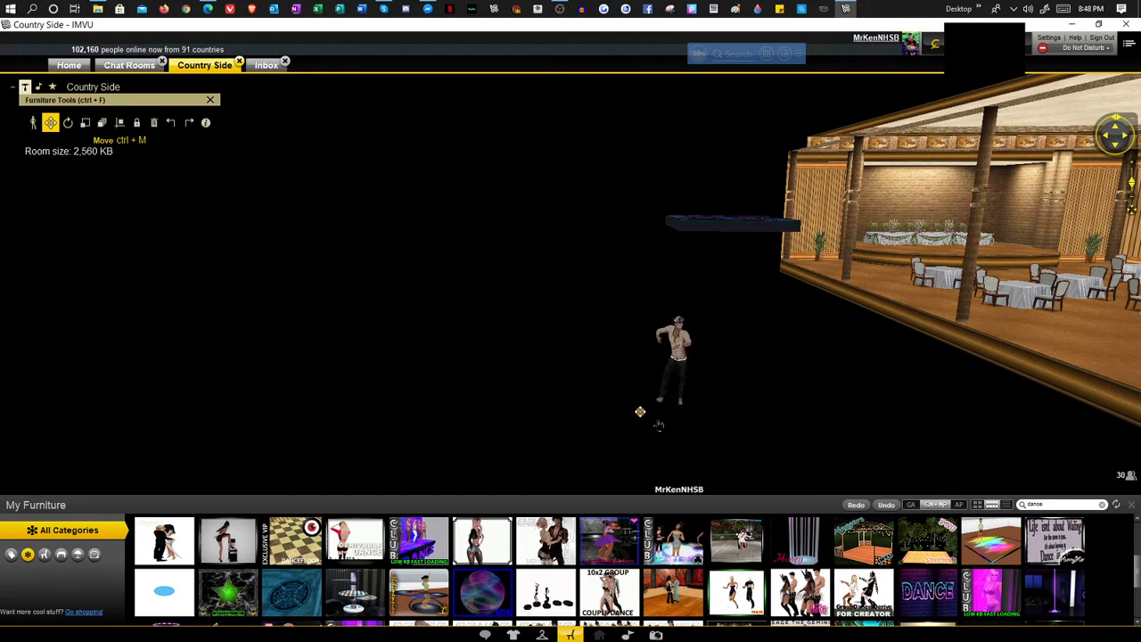
{"action": "left_click_drag", "start_coordinate": [659, 425], "coordinate": [631, 49]}
{"action": "left_click_drag", "start_coordinate": [748, 345], "coordinate": [532, 347]}
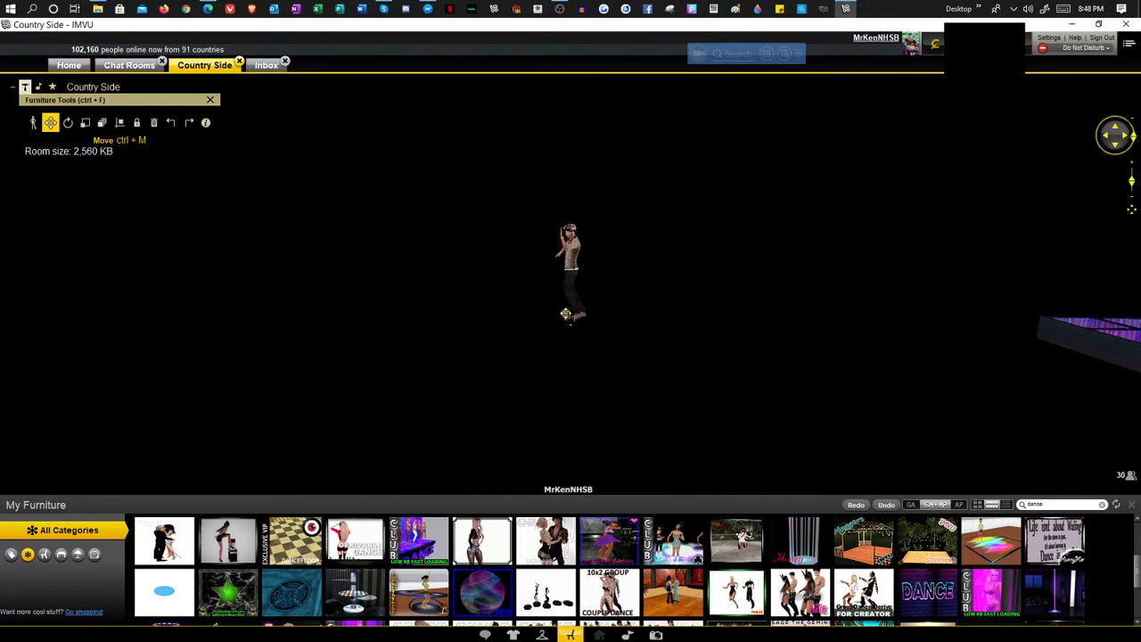
{"action": "left_click_drag", "start_coordinate": [929, 350], "coordinate": [675, 355]}
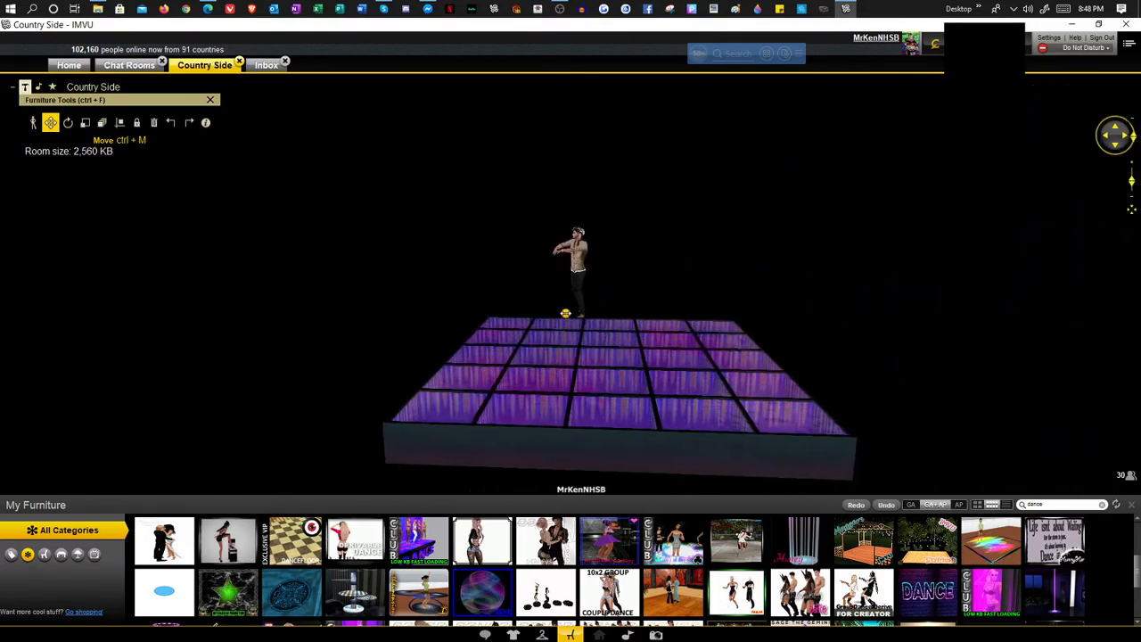
{"action": "left_click", "coordinate": [1076, 399]}
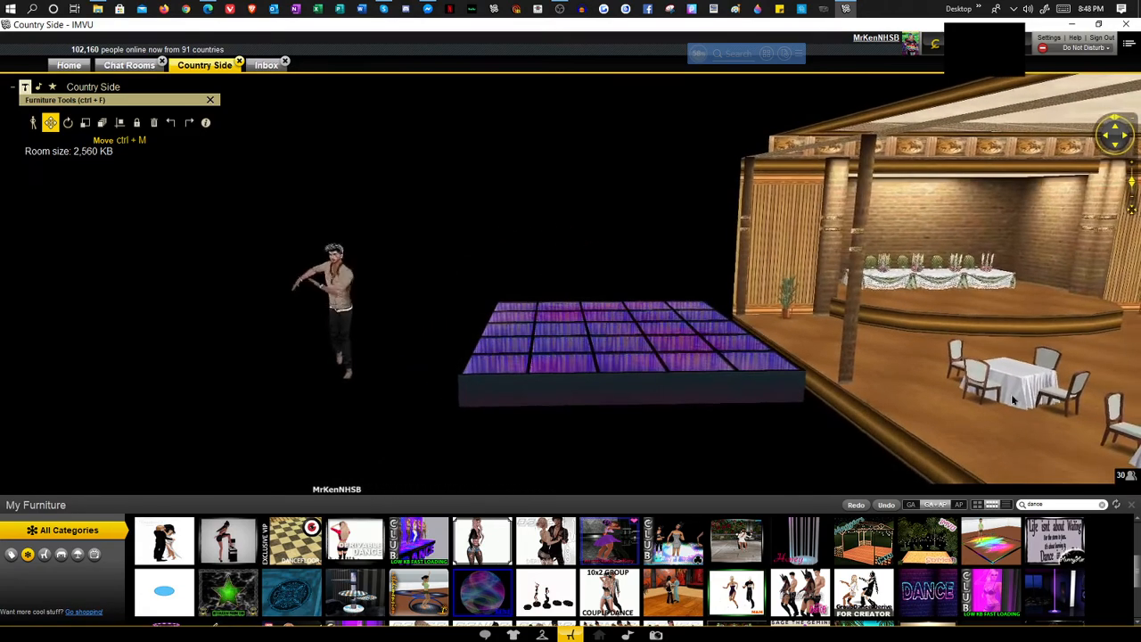
Move the dance spot with the avatar over the purple dance floor and raise the floor to the avatar's feet
{"action": "left_click_drag", "start_coordinate": [822, 416], "coordinate": [910, 388]}
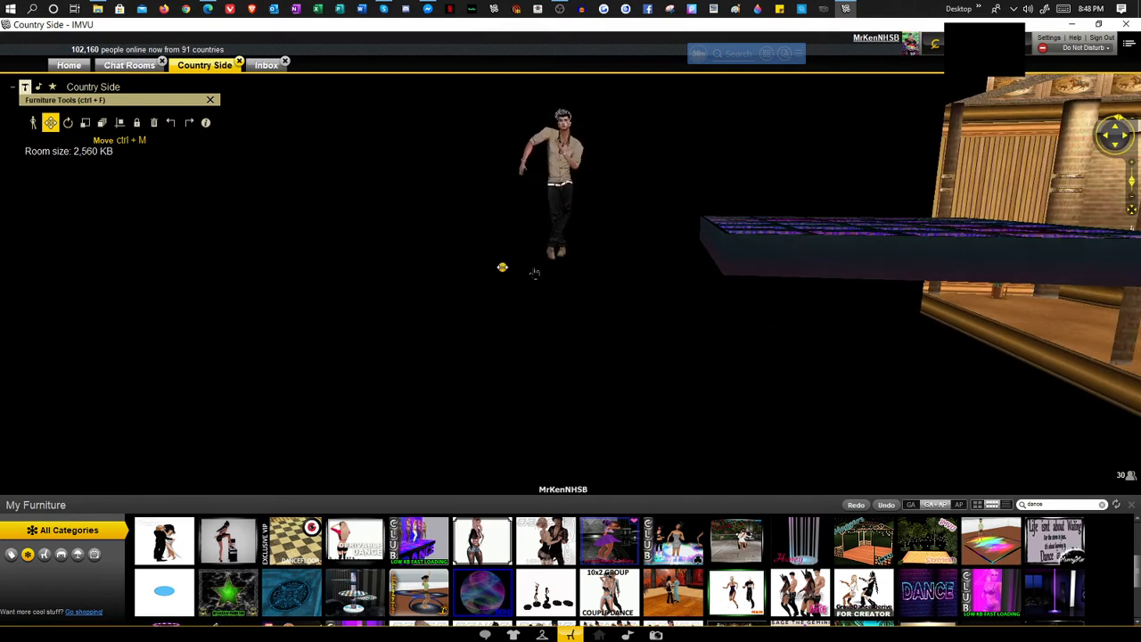
{"action": "left_click", "coordinate": [503, 269]}
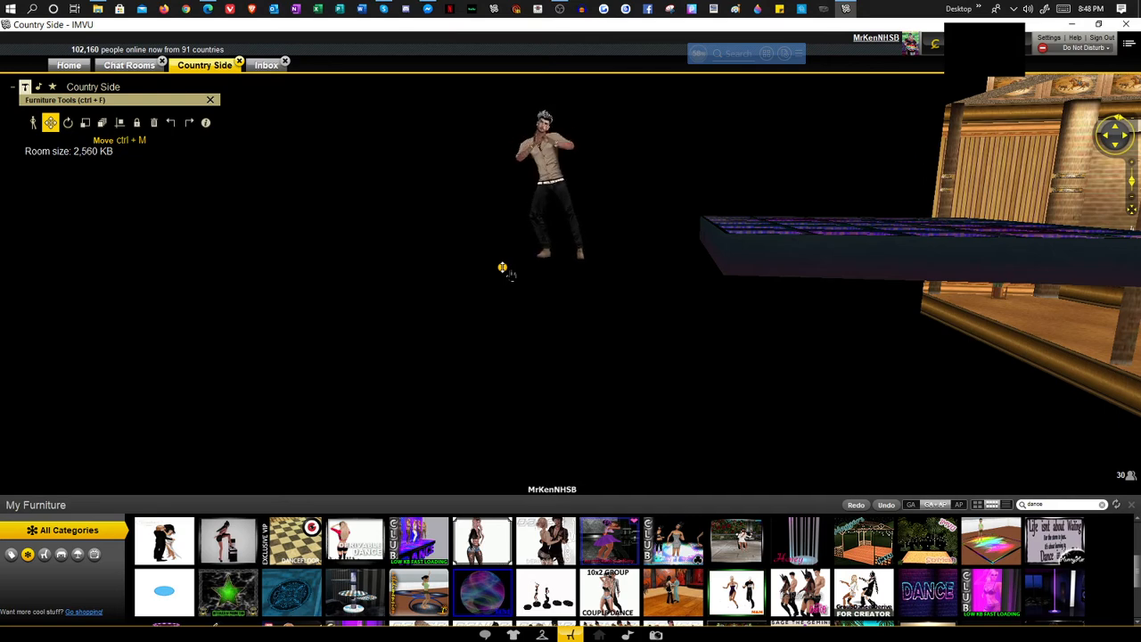
{"action": "left_click_drag", "start_coordinate": [502, 268], "coordinate": [1019, 343]}
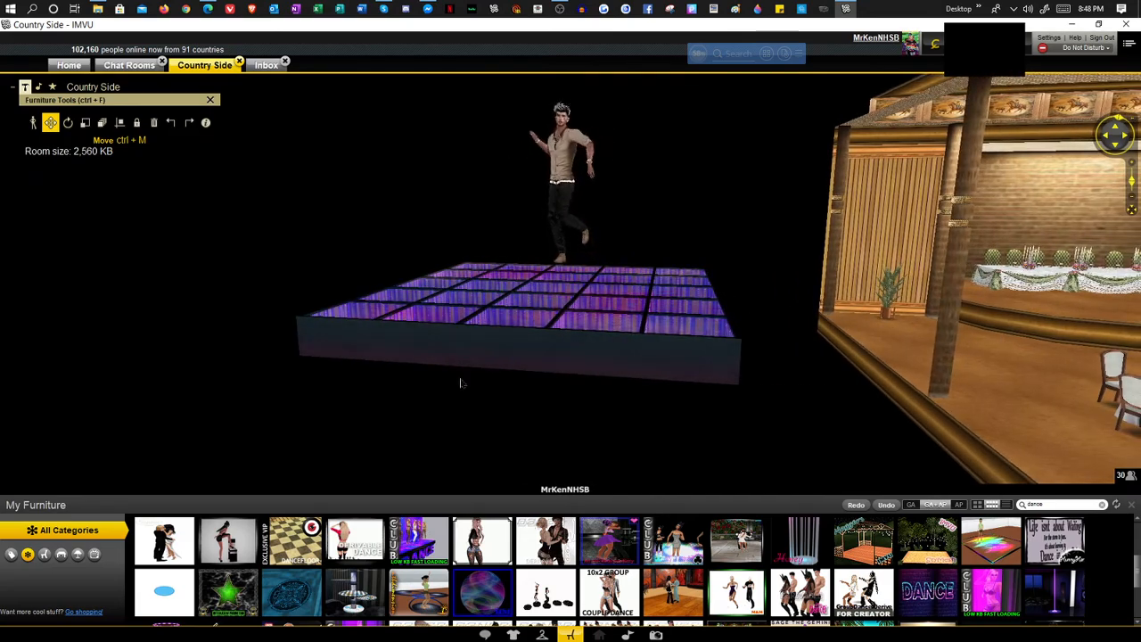
{"action": "left_click_drag", "start_coordinate": [459, 387], "coordinate": [568, 398]}
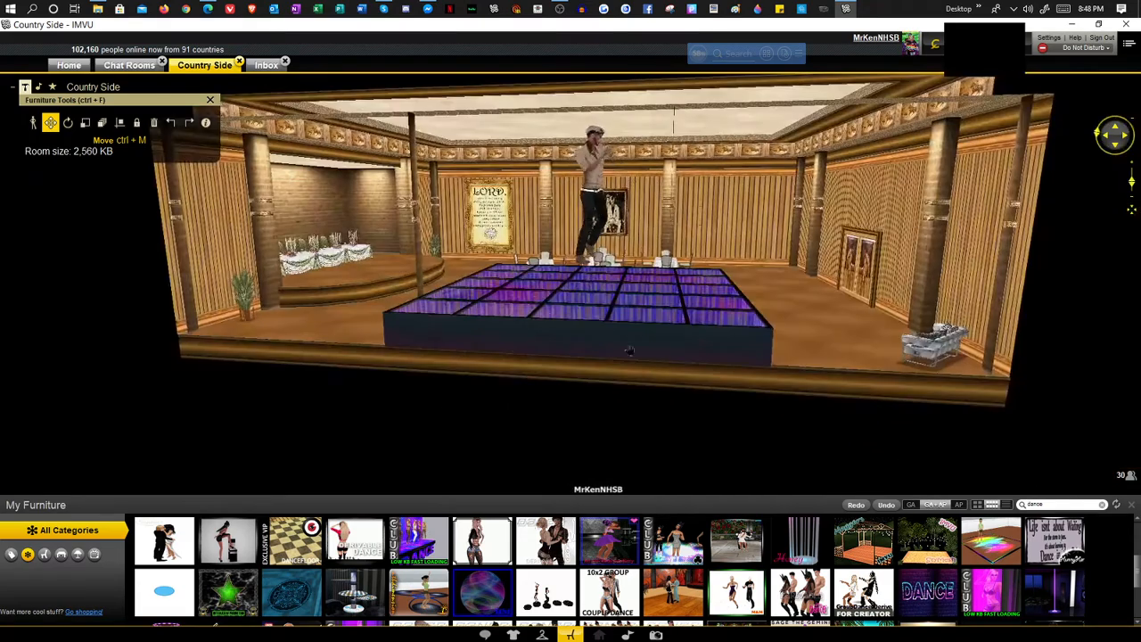
{"action": "left_click_drag", "start_coordinate": [663, 370], "coordinate": [675, 358]}
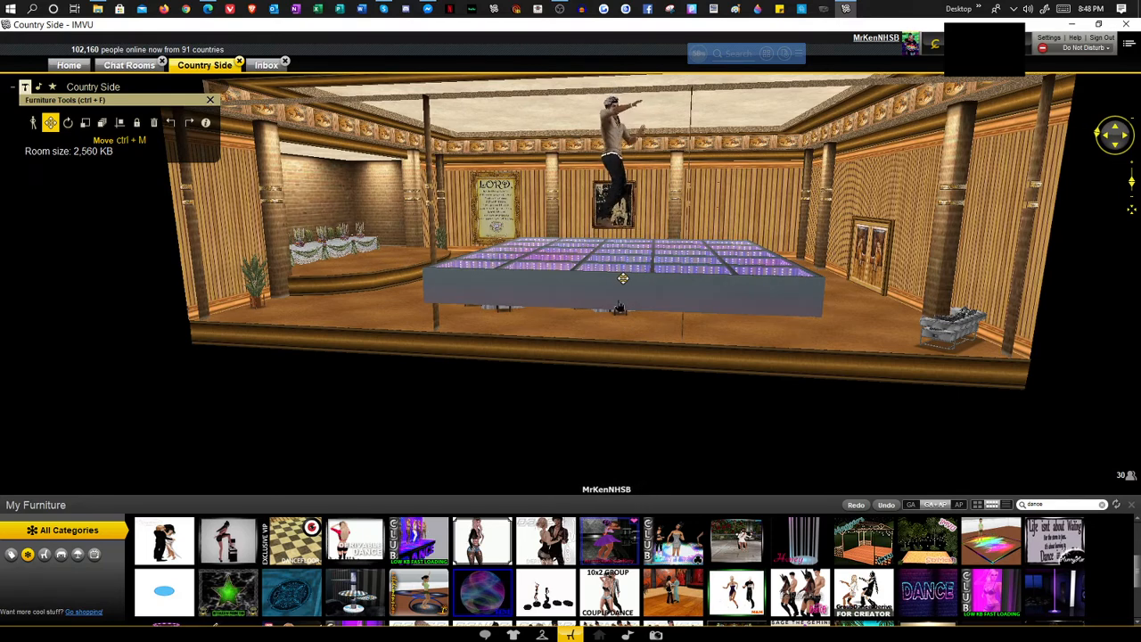
{"action": "left_click_drag", "start_coordinate": [623, 297], "coordinate": [620, 266]}
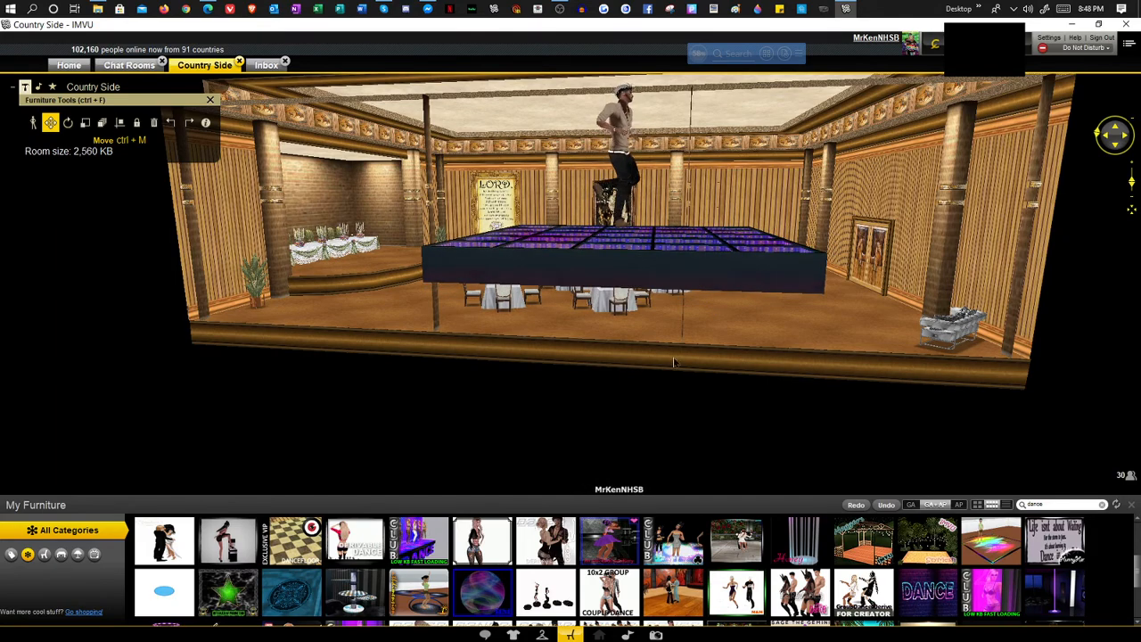
Scale up the purple dance floor outside the room so it surrounds the dancing avatar with more space
{"action": "left_click_drag", "start_coordinate": [672, 361], "coordinate": [575, 413]}
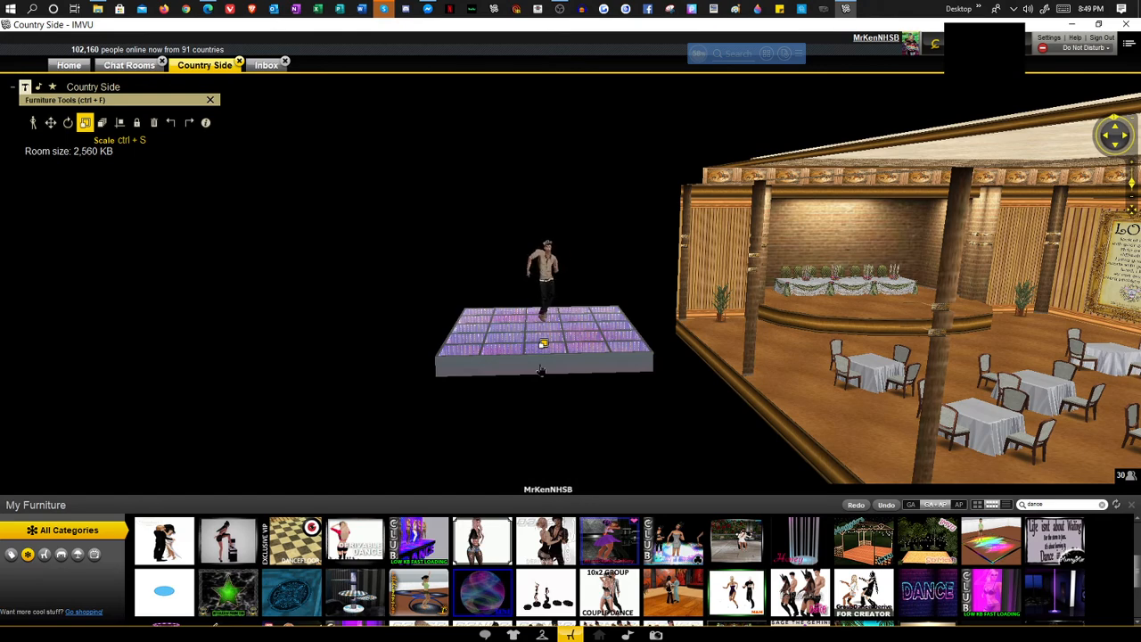
{"action": "left_click_drag", "start_coordinate": [542, 370], "coordinate": [596, 436]}
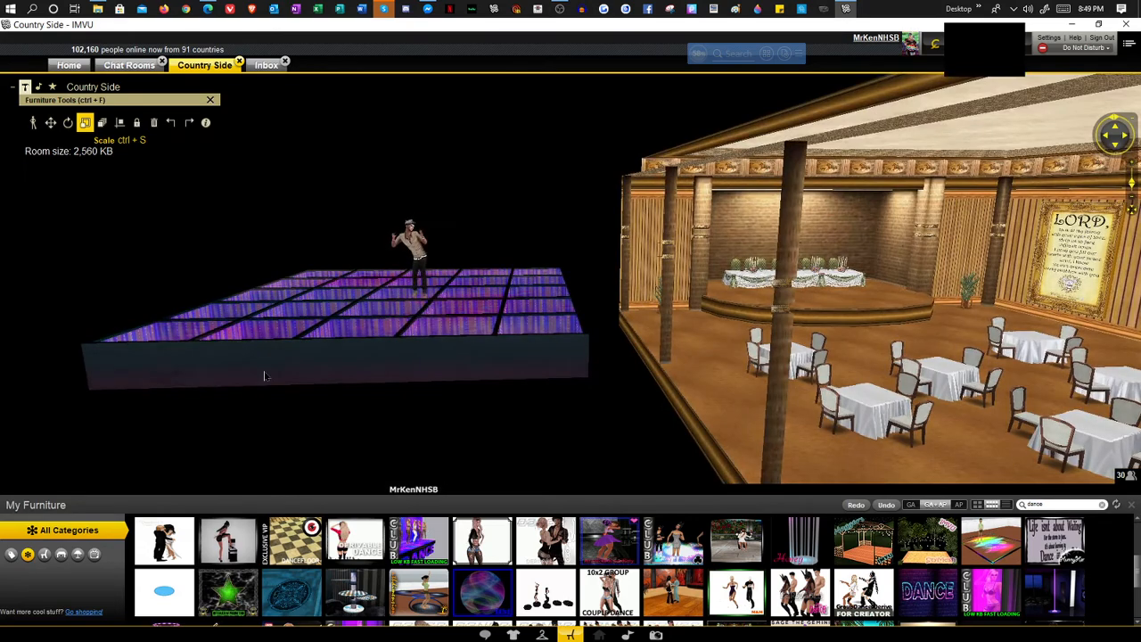
{"action": "left_click_drag", "start_coordinate": [231, 411], "coordinate": [442, 400]}
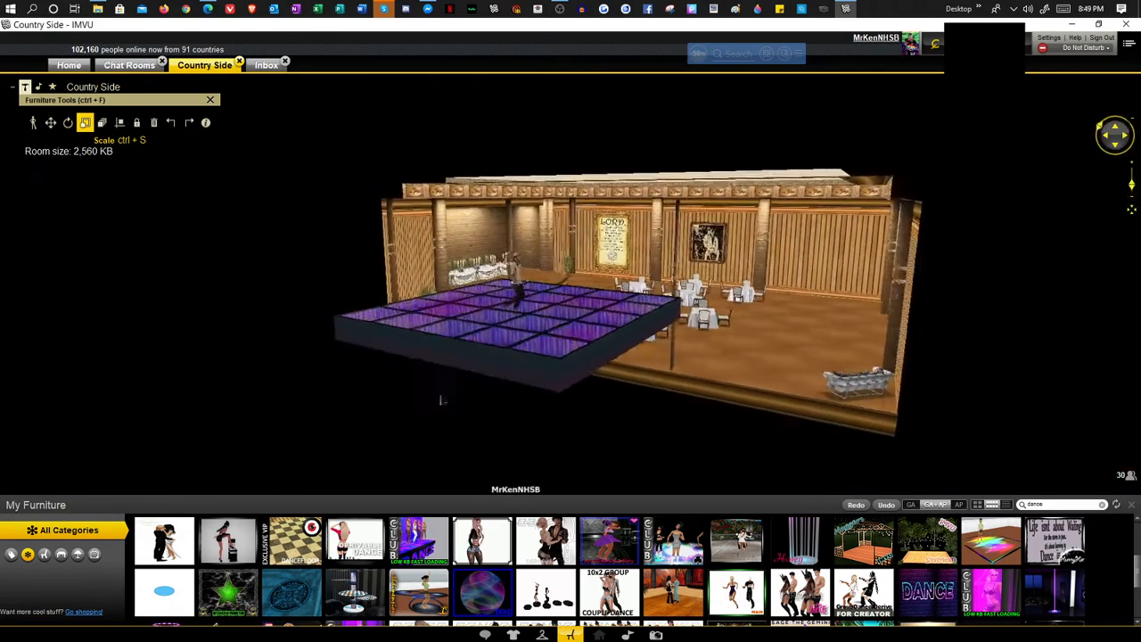
{"action": "left_click", "coordinate": [521, 348]}
{"action": "left_click_drag", "start_coordinate": [520, 348], "coordinate": [551, 376]}
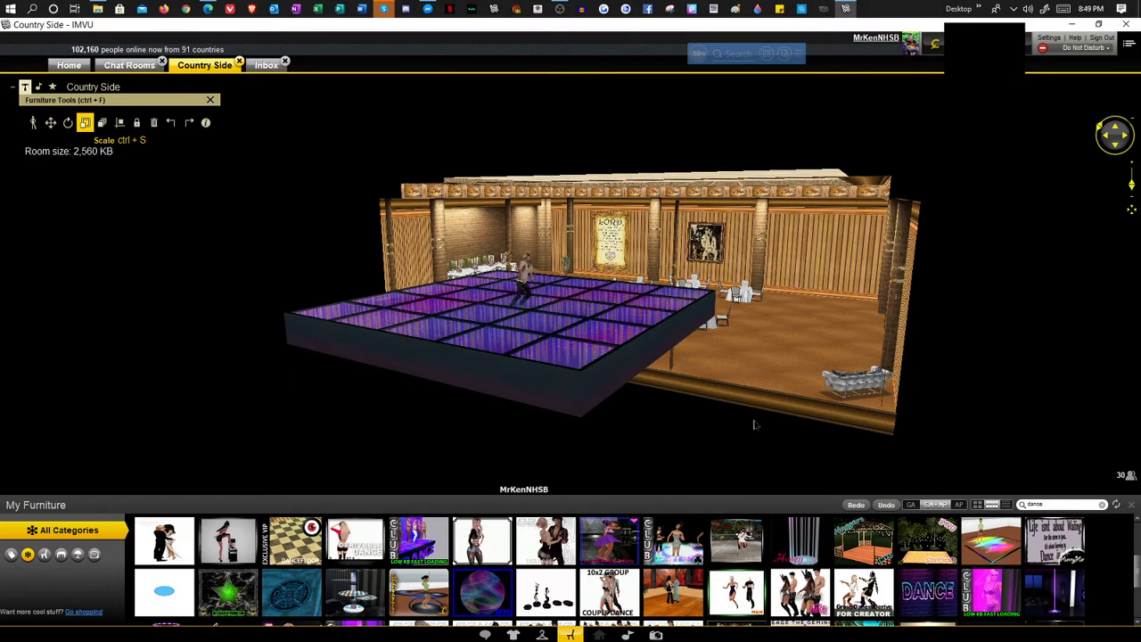
{"action": "left_click_drag", "start_coordinate": [754, 425], "coordinate": [680, 436]}
{"action": "scroll", "coordinate": [680, 436], "scroll_direction": "up", "scroll_amount": 3}
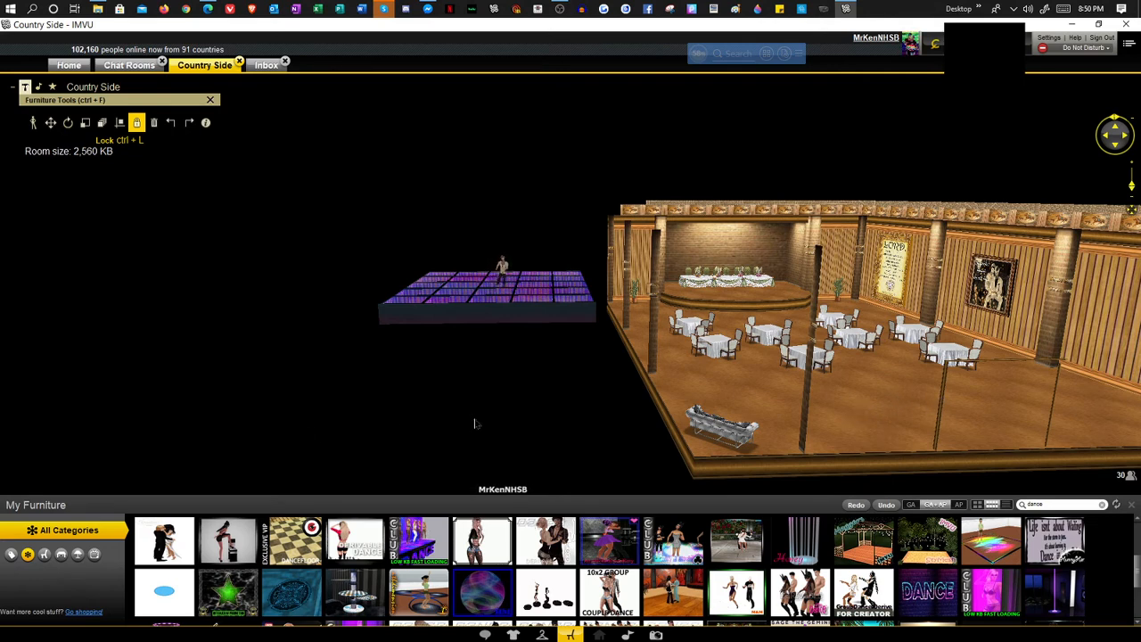
{"action": "left_click_drag", "start_coordinate": [626, 402], "coordinate": [586, 392]}
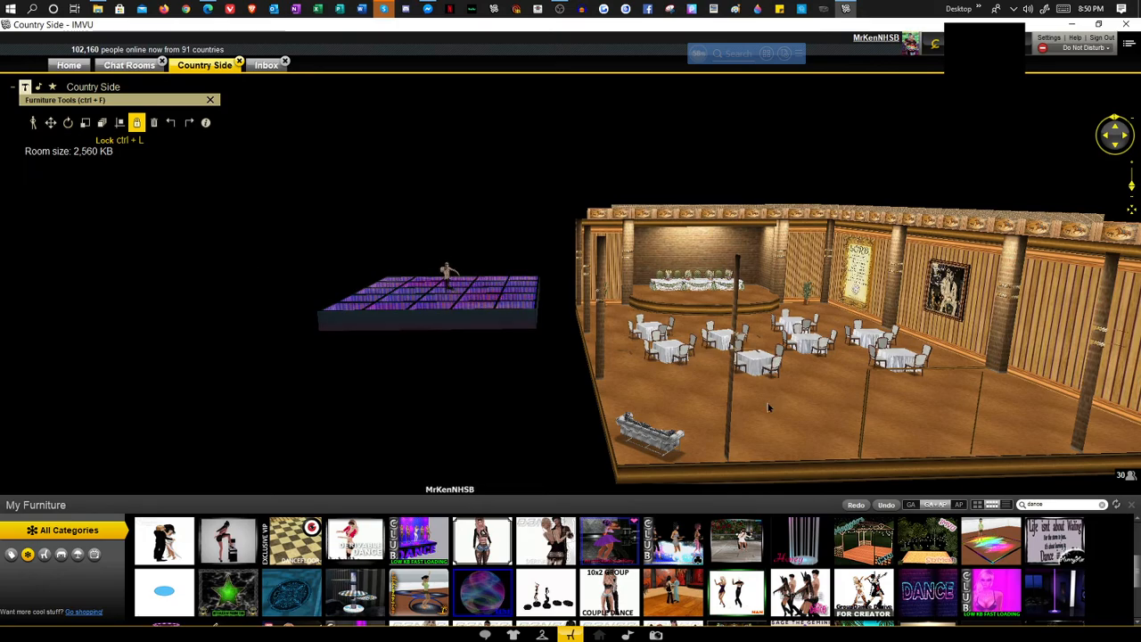
{"action": "left_click_drag", "start_coordinate": [769, 407], "coordinate": [817, 394]}
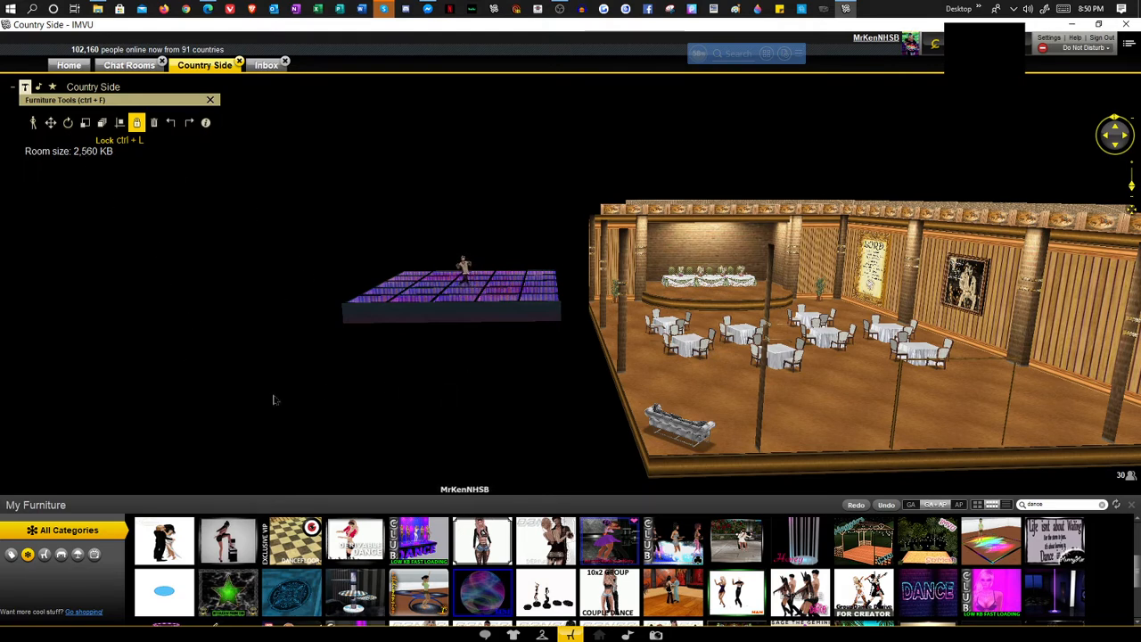
{"action": "scroll", "coordinate": [472, 397], "scroll_direction": "down", "scroll_amount": 3}
{"action": "scroll", "coordinate": [661, 563], "scroll_direction": "down", "scroll_amount": 3}
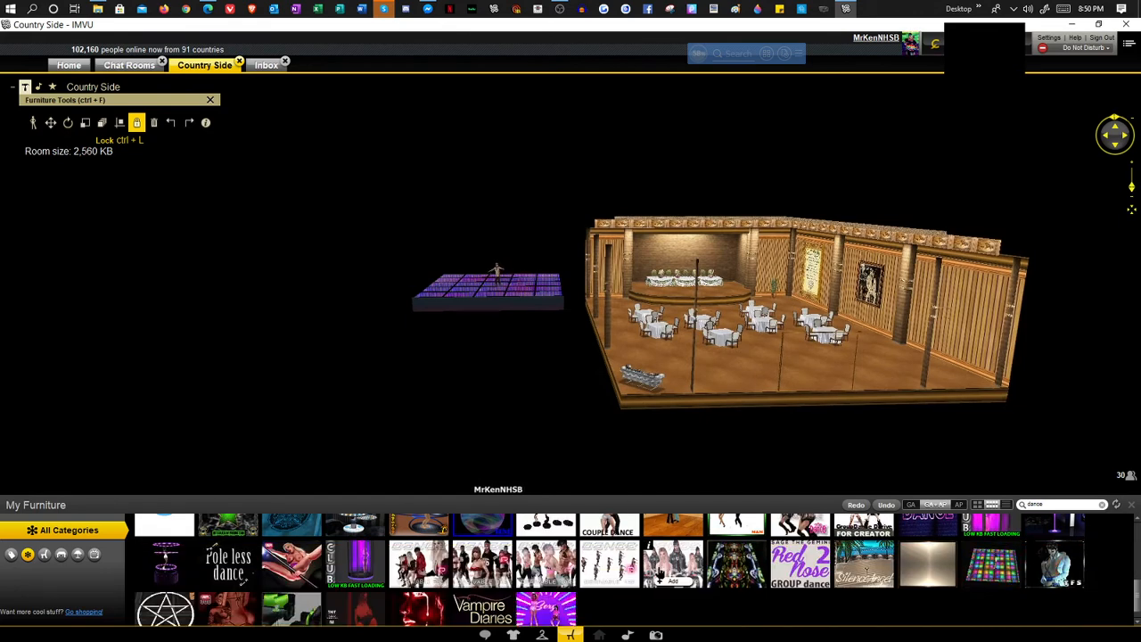
{"action": "scroll", "coordinate": [661, 574], "scroll_direction": "up", "scroll_amount": 4}
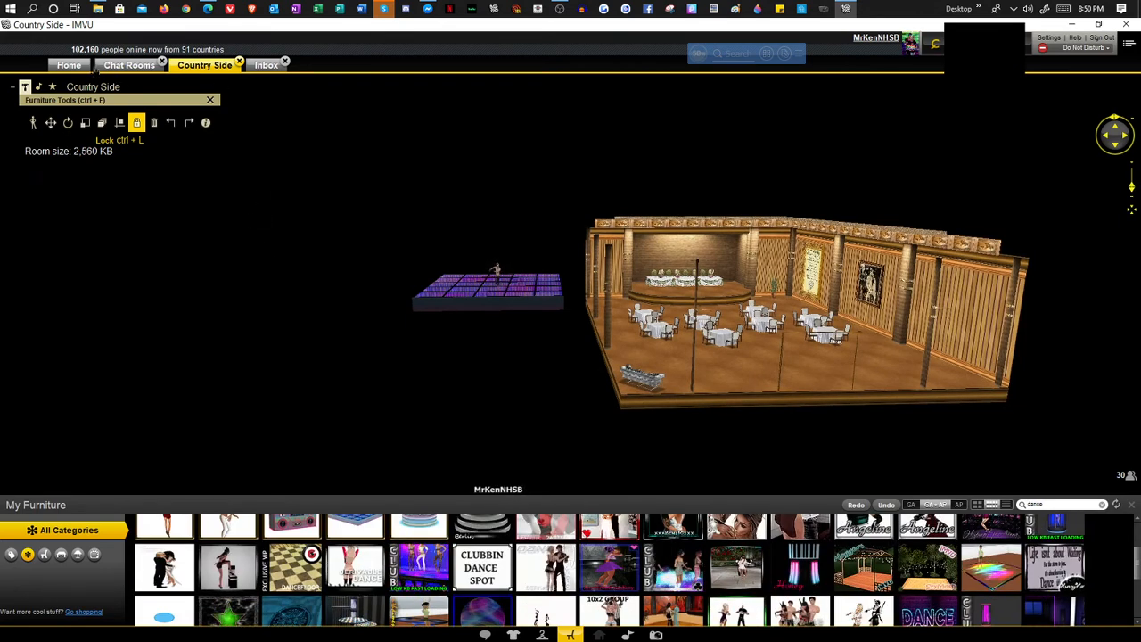
Open the shop from the home page and show its furniture category
{"action": "left_click", "coordinate": [87, 67]}
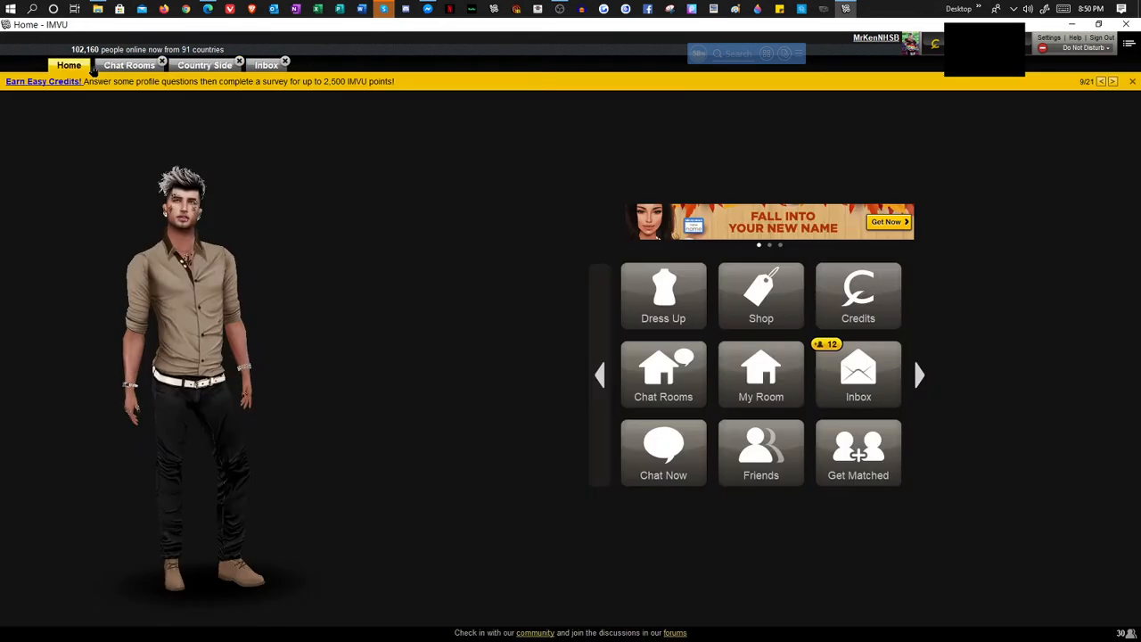
{"action": "left_click", "coordinate": [785, 308]}
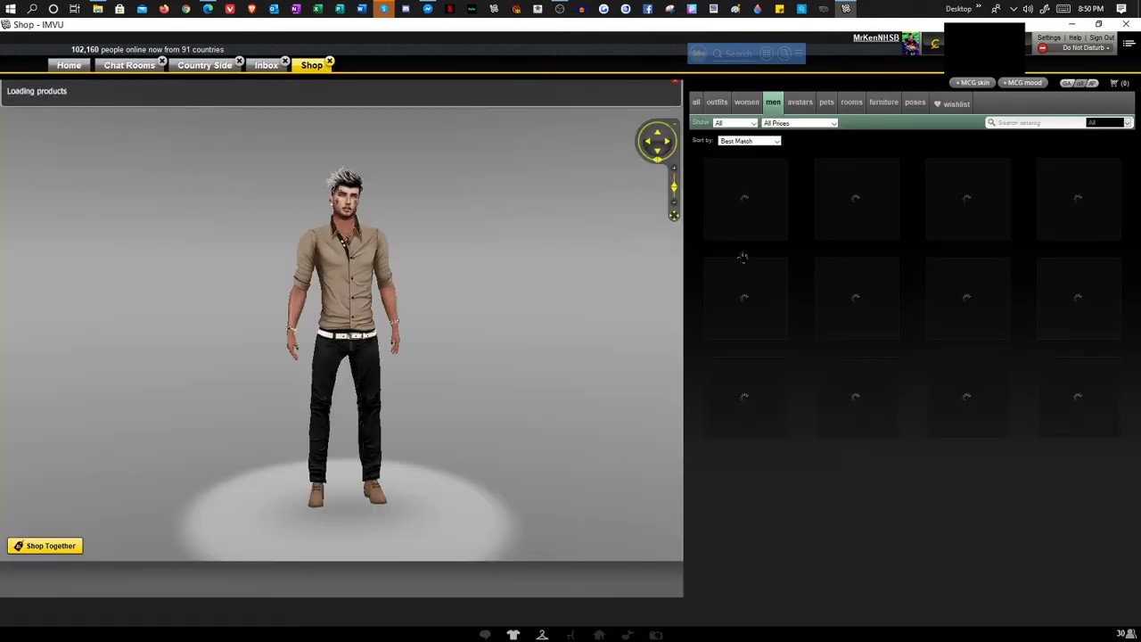
{"action": "left_click", "coordinate": [885, 104]}
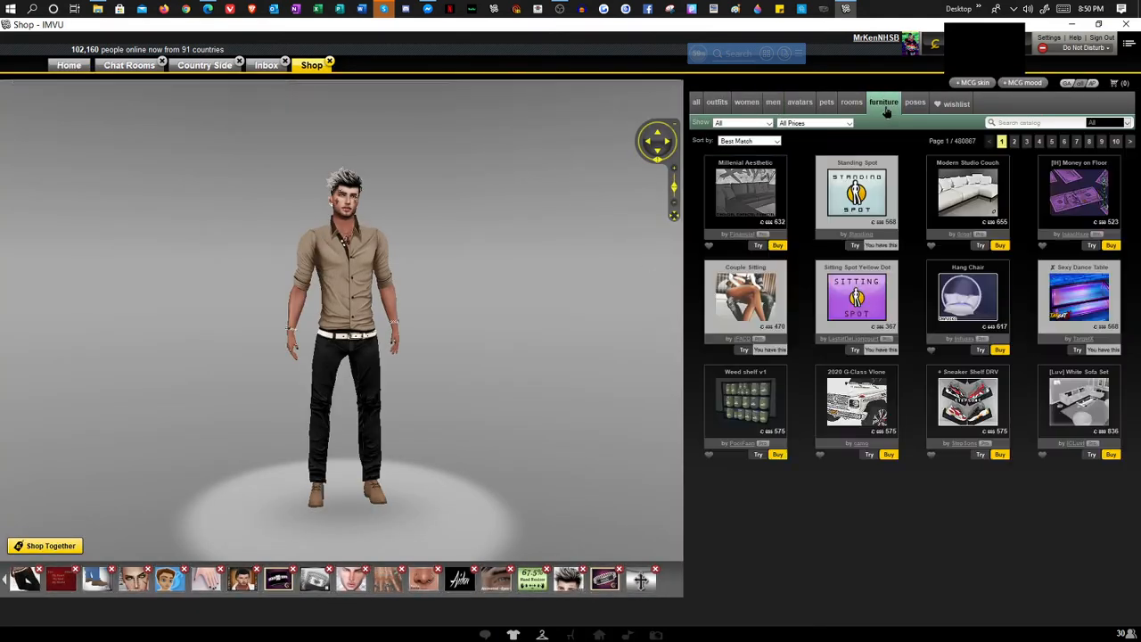